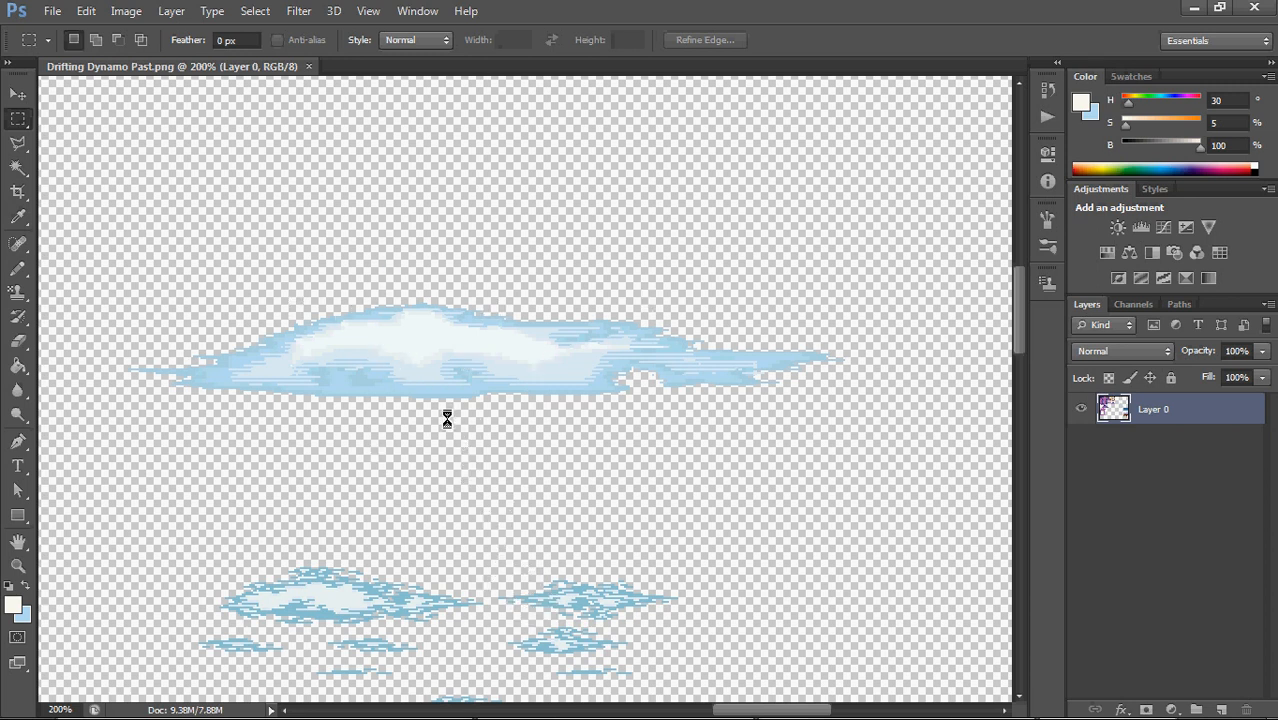
# Set the image interpolation in the general preferences to Nearest Neighbor (preserve hard edges)
pyautogui.scroll(2, 494, 372)
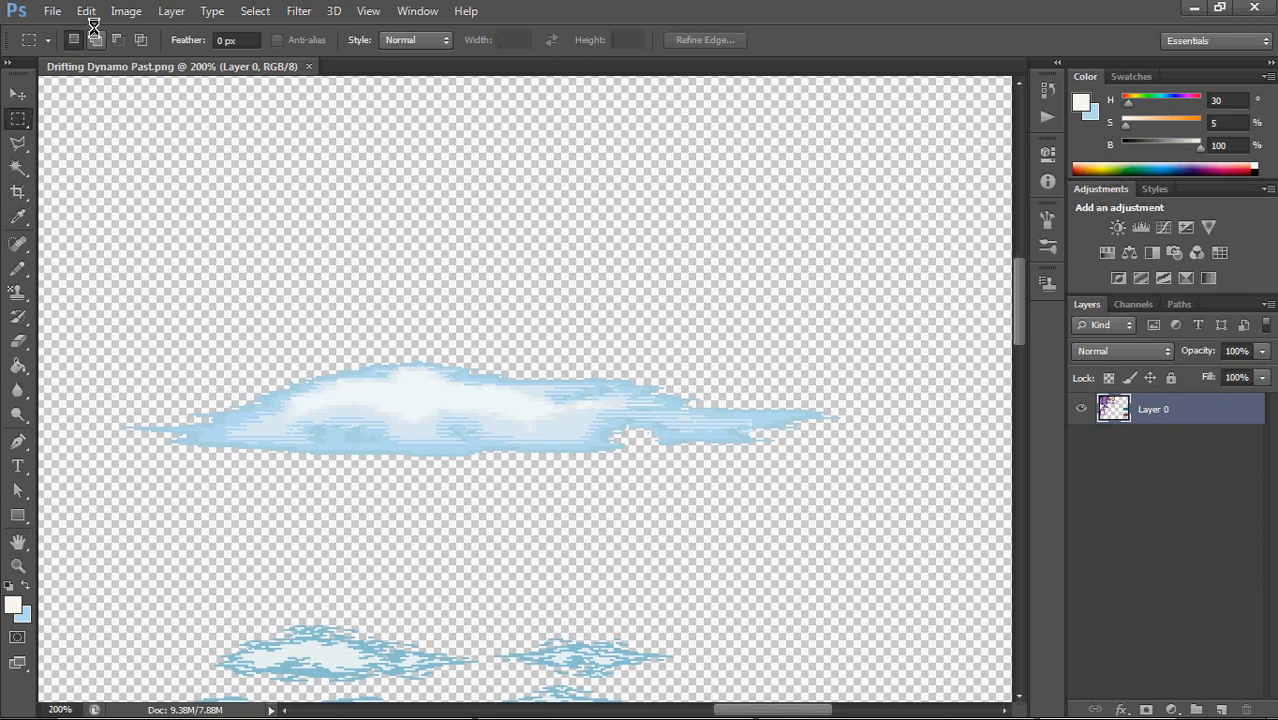
pyautogui.click(88, 10)
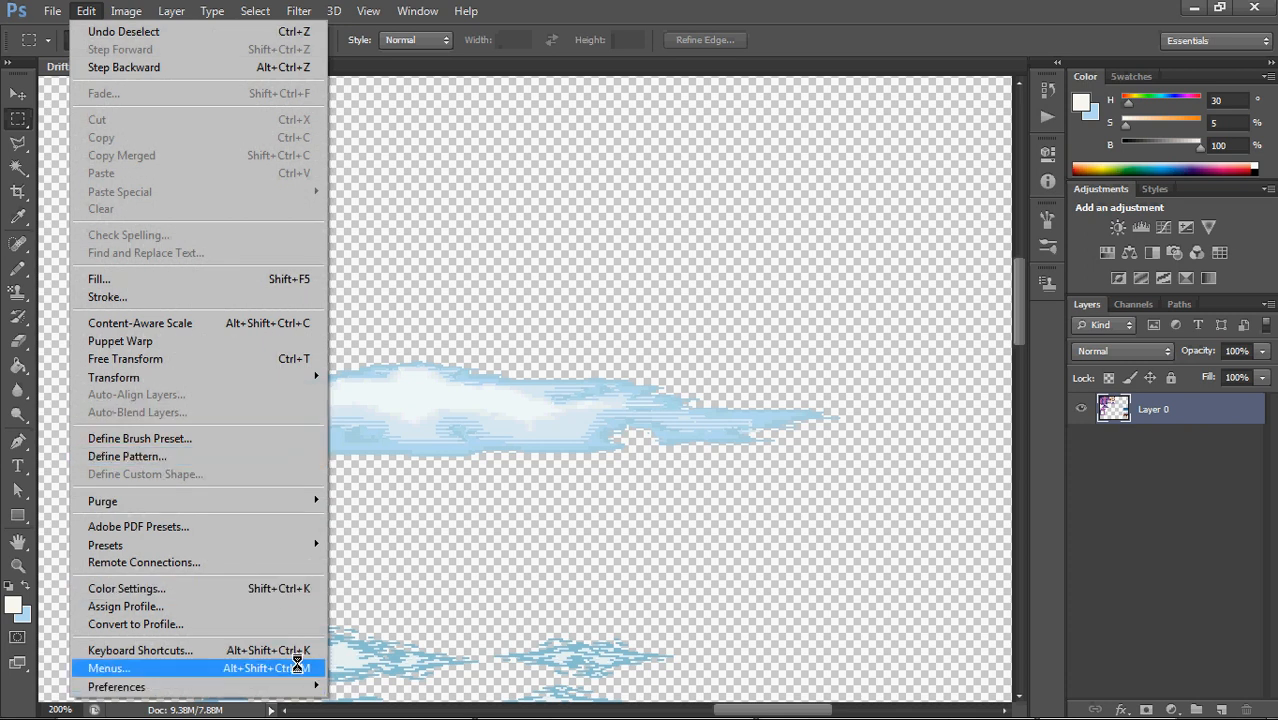
pyautogui.moveTo(308, 680)
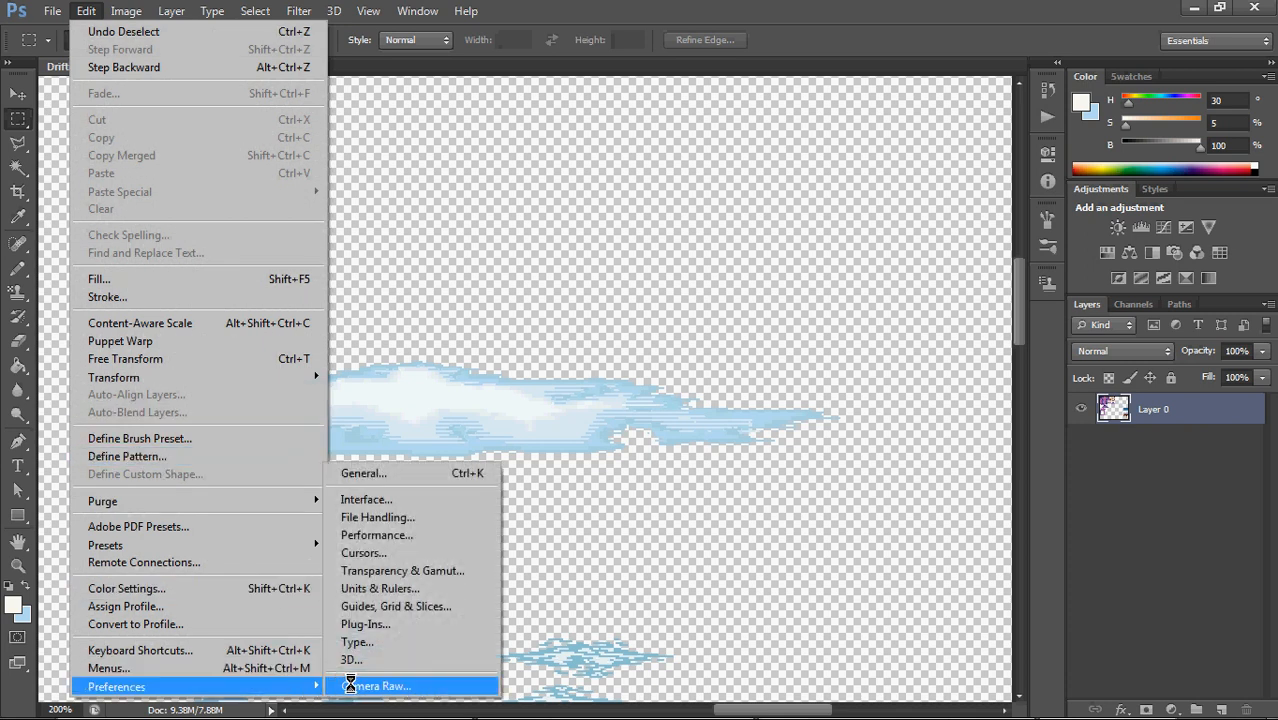
pyautogui.click(384, 472)
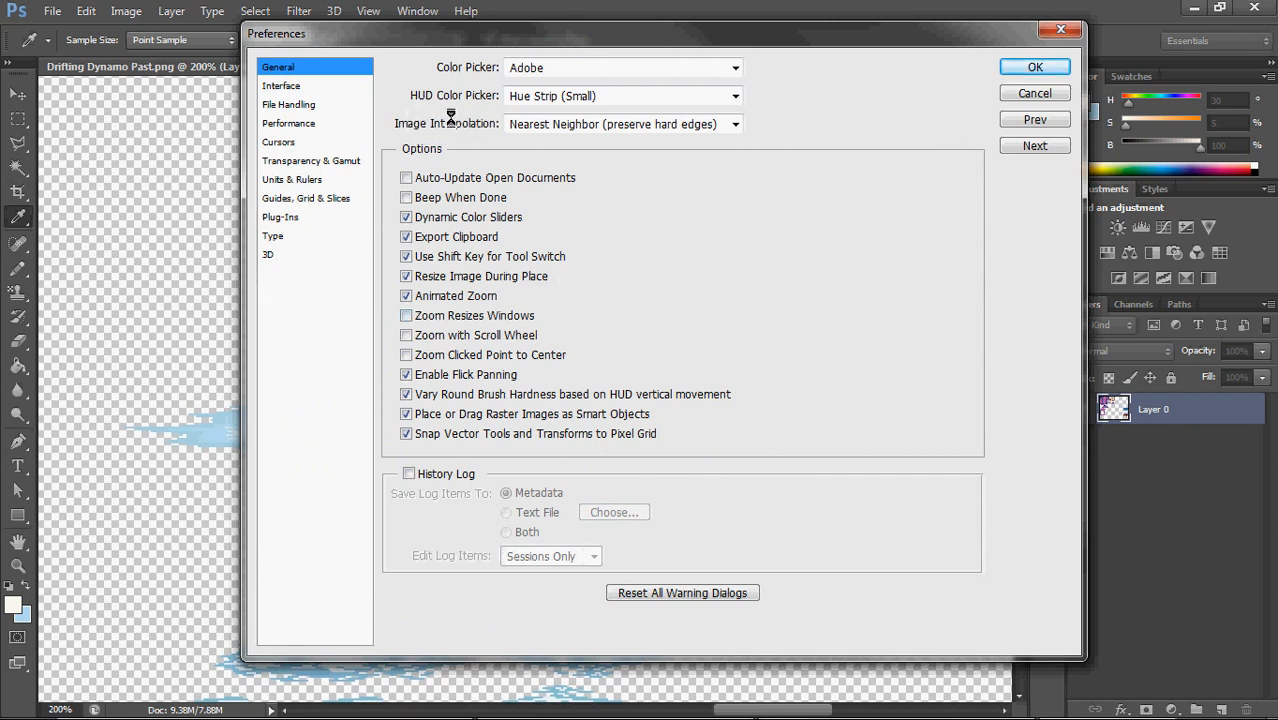
pyautogui.click(615, 124)
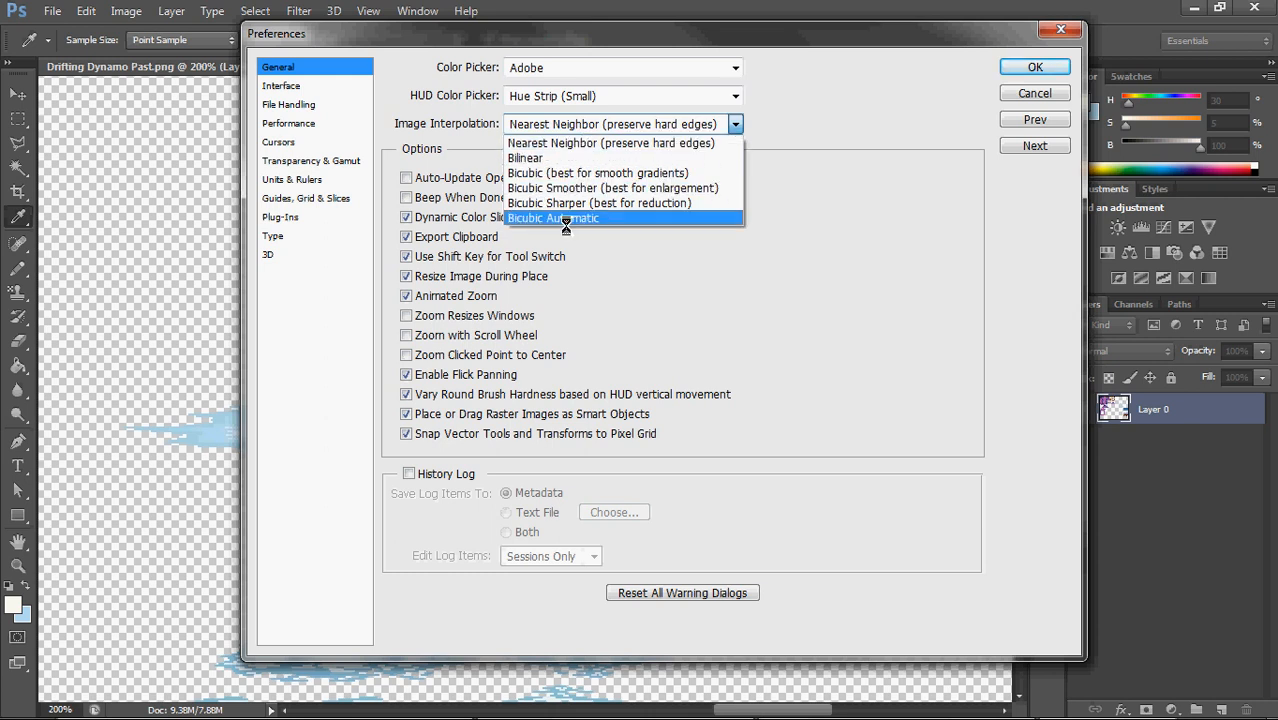
pyautogui.click(736, 124)
pyautogui.click(737, 124)
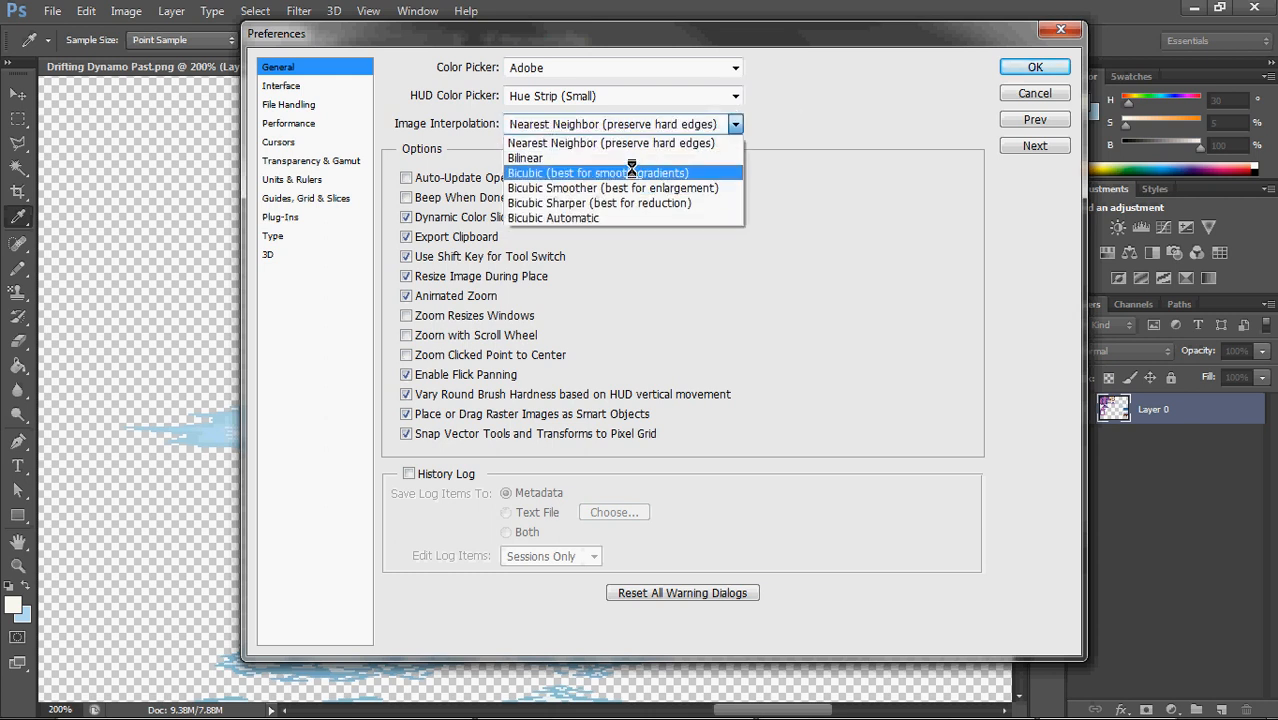
pyautogui.click(638, 143)
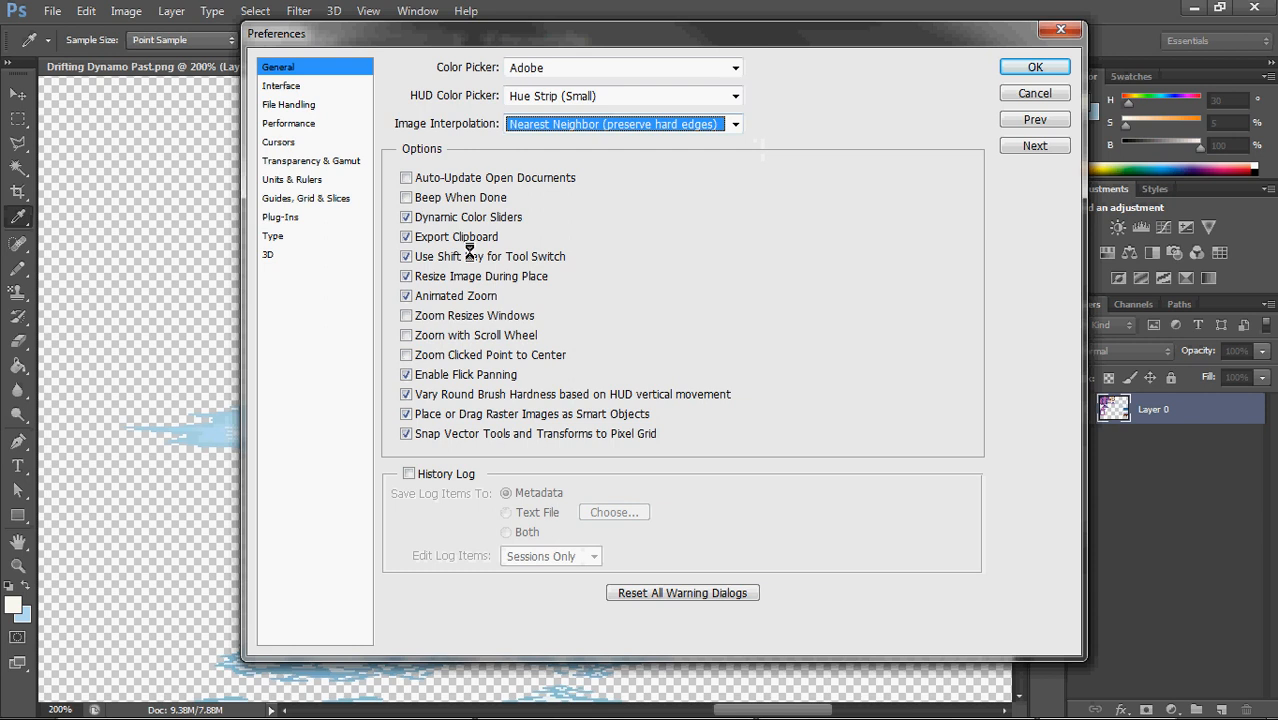
# Configure the grid preferences with a gridline every 64 pixels and 4 subdivisions, and apply the preferences
pyautogui.click(316, 197)
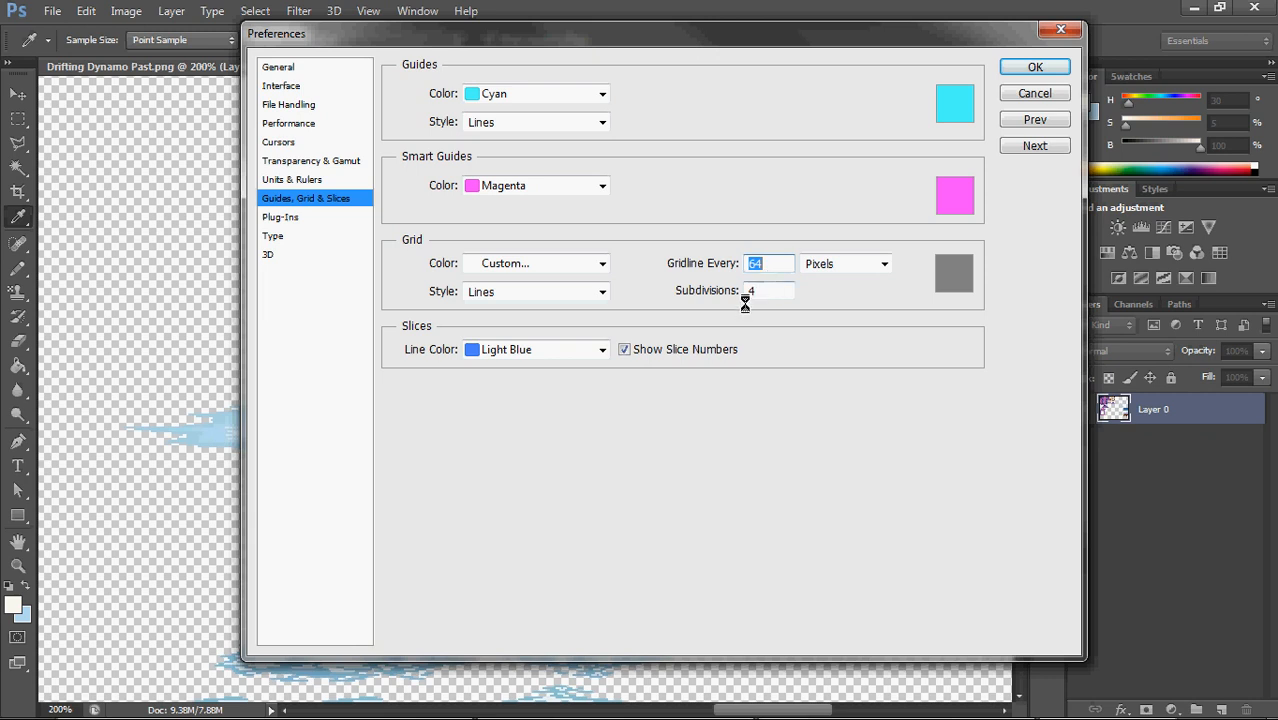
pyautogui.click(761, 291)
pyautogui.doubleClick(753, 290)
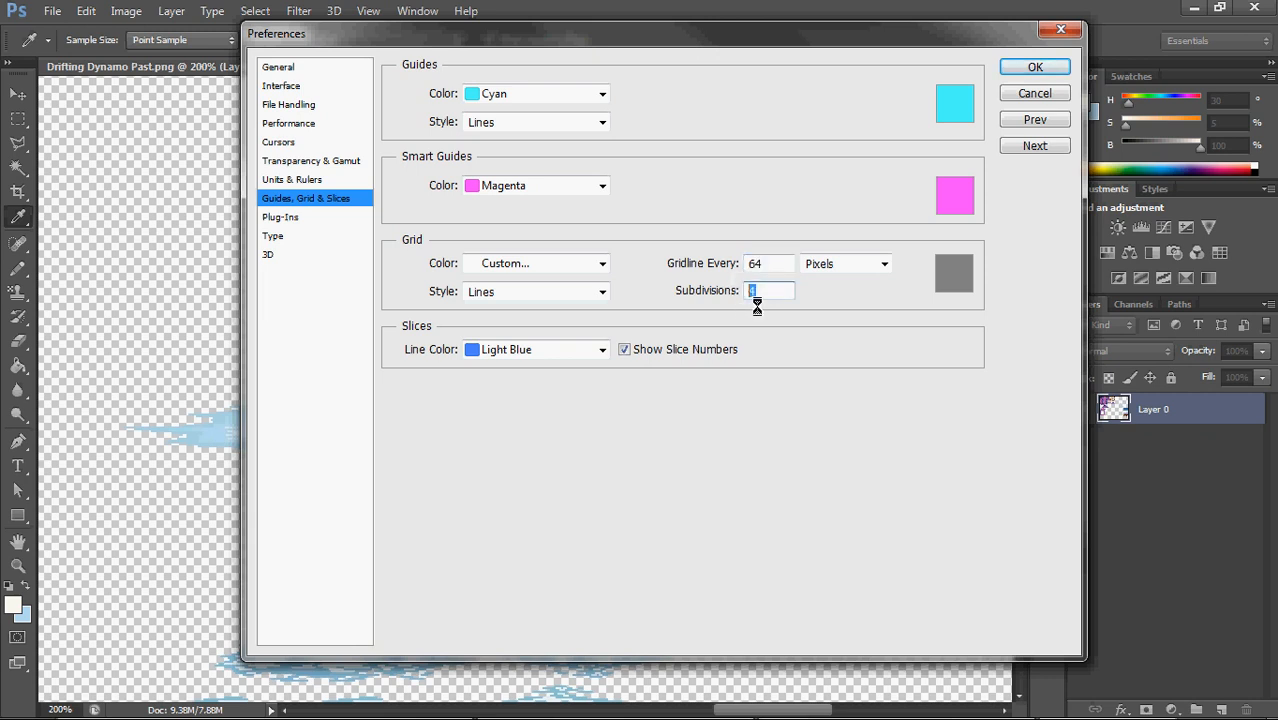
pyautogui.click(777, 264)
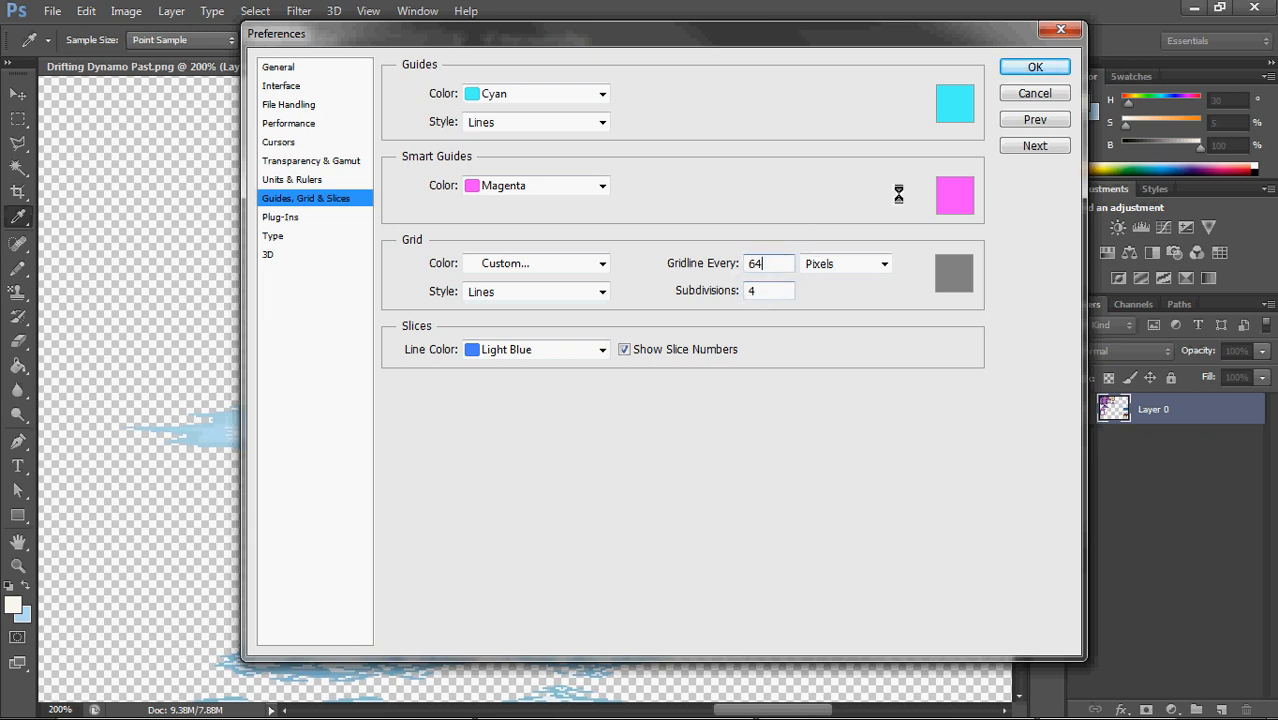
pyautogui.click(1031, 67)
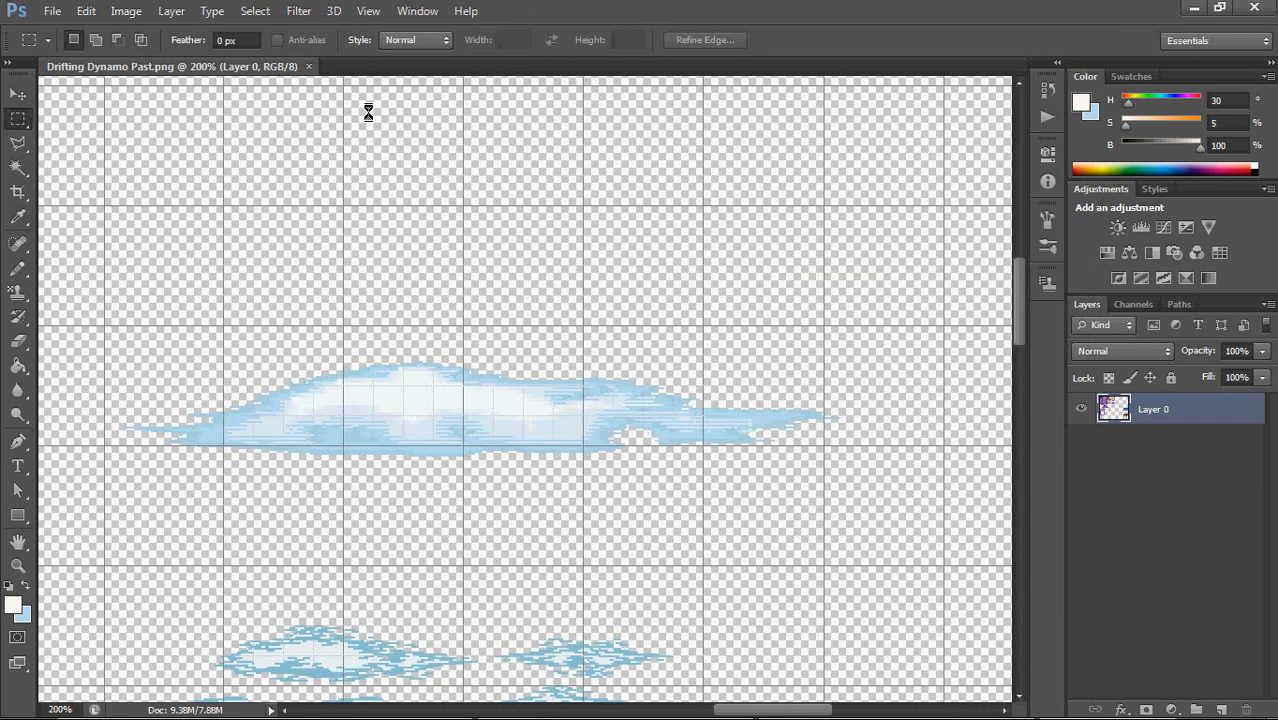
# Toggle the grid display over the canvas, leaving the grid hidden
pyautogui.click(367, 10)
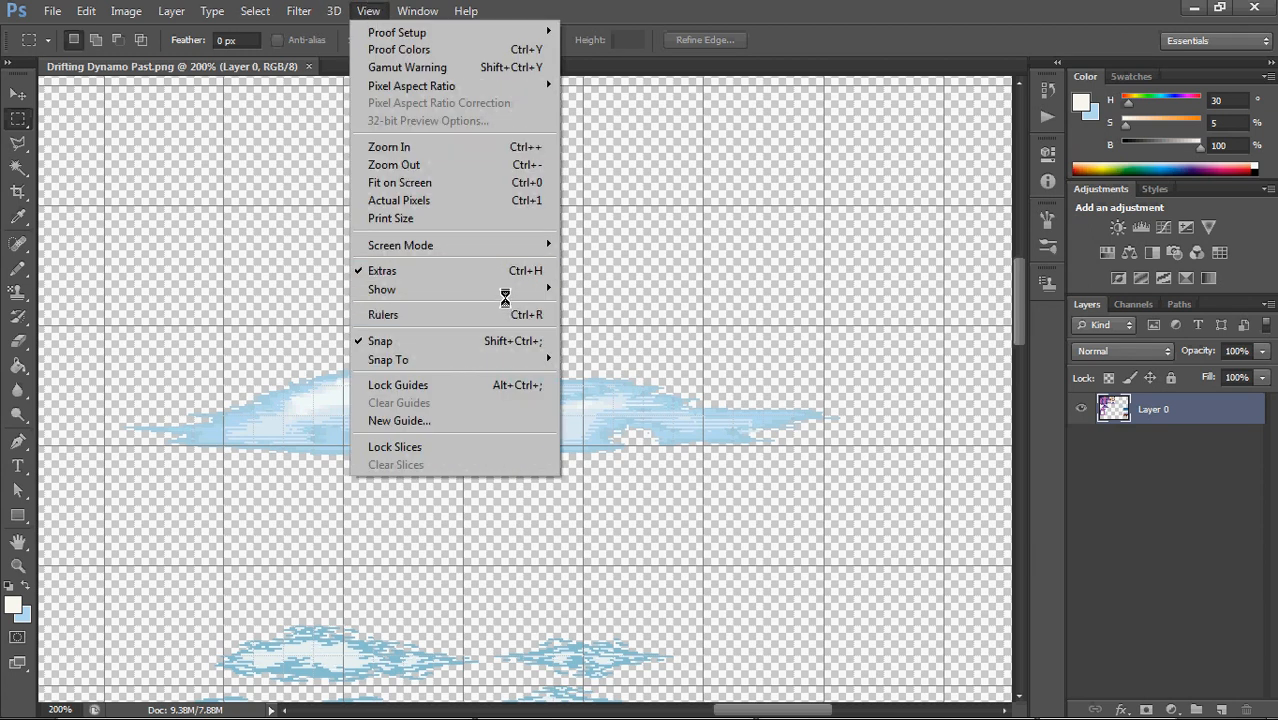
pyautogui.moveTo(505, 289)
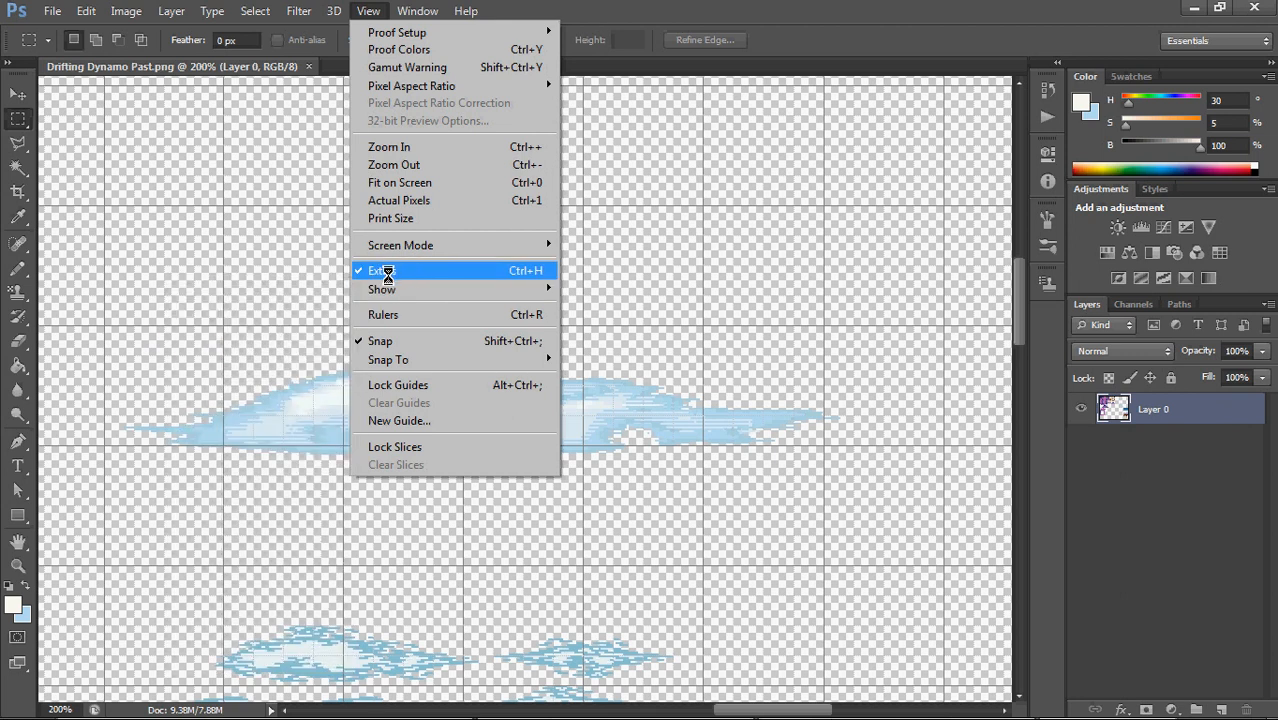
pyautogui.moveTo(392, 288)
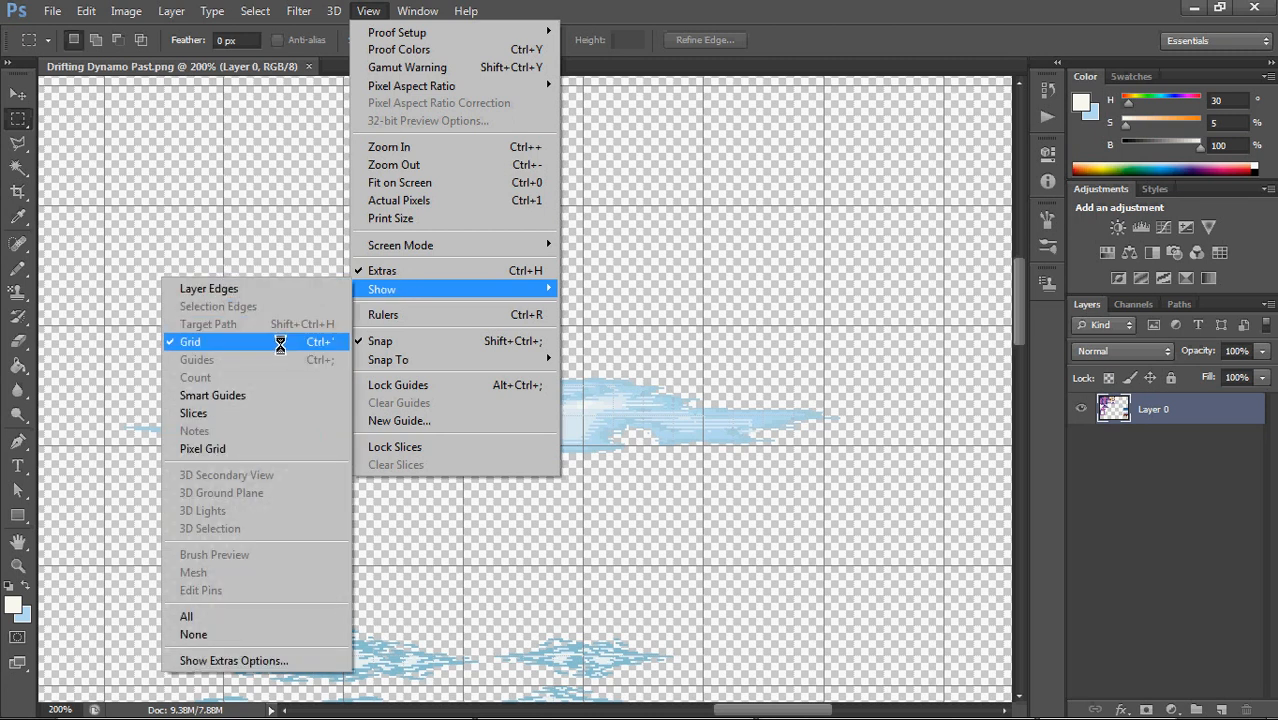
pyautogui.click(366, 11)
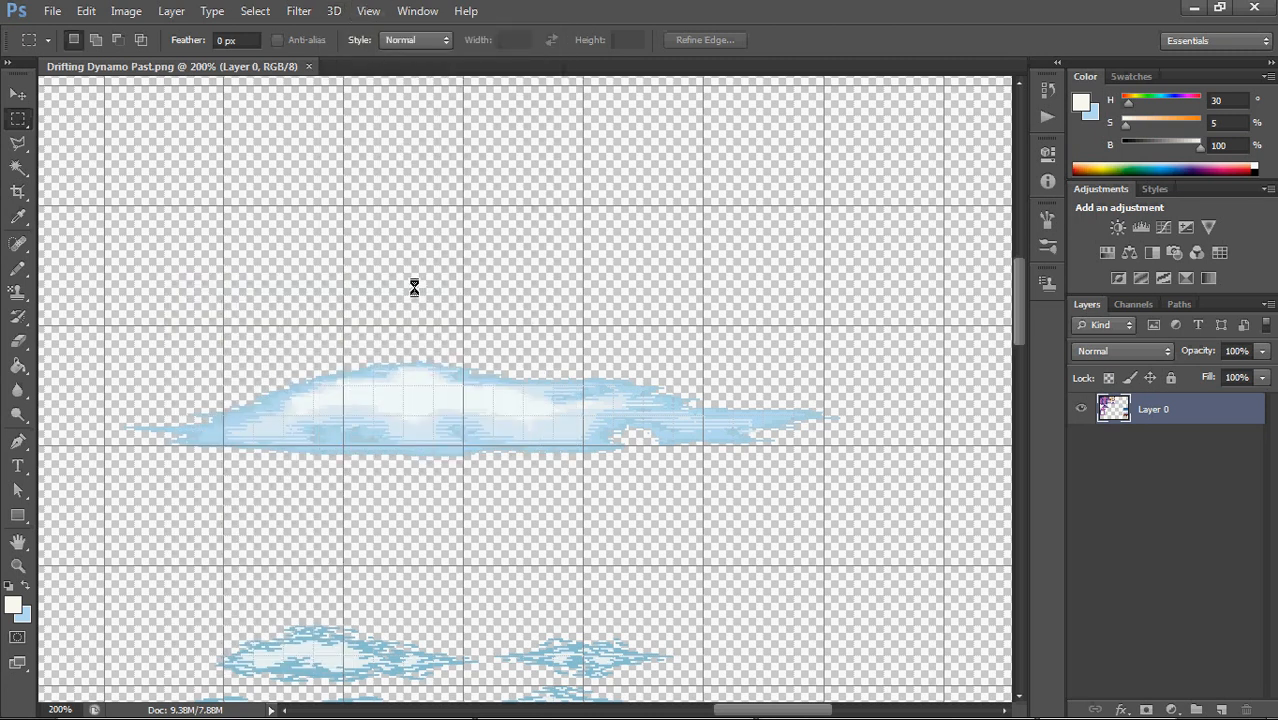
pyautogui.hotkey('ctrl', "'")
pyautogui.hotkey('ctrl', "'")
pyautogui.hotkey('ctrl', "'")
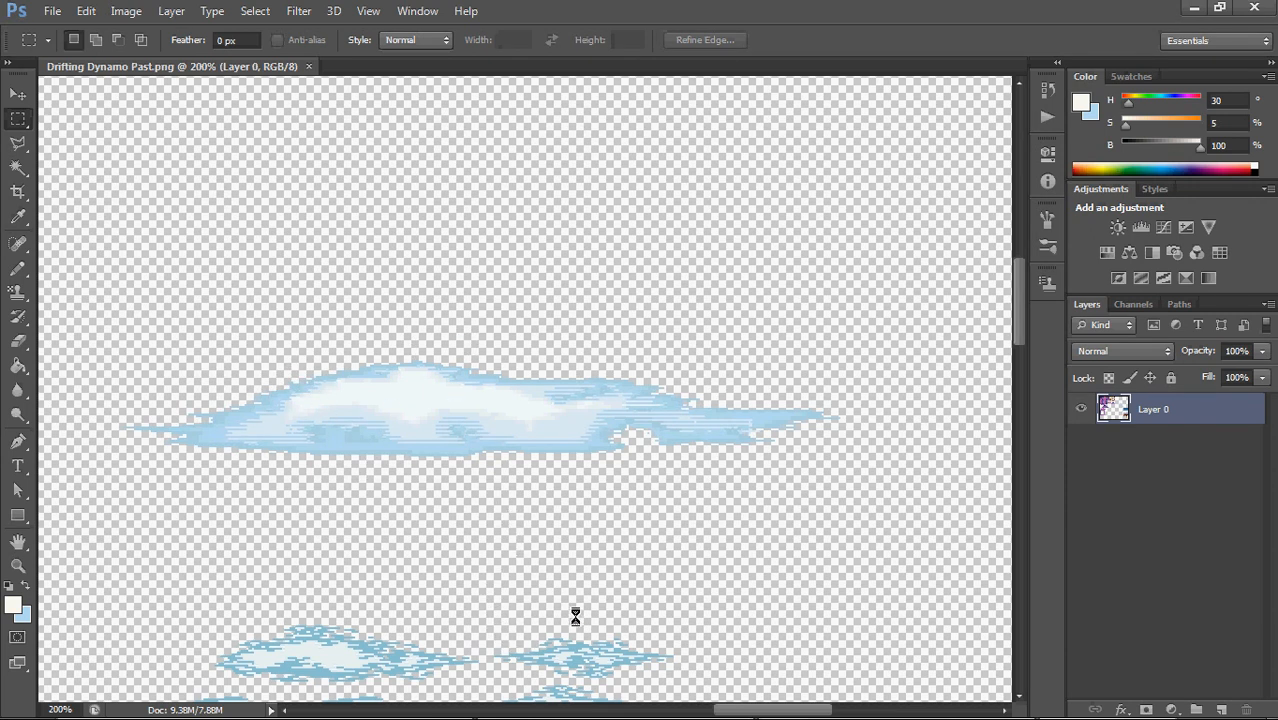
# Select the small cloud beneath the large cloud with the Rectangular Marquee Tool and copy it to a new layer
pyautogui.scroll(-5, 639, 582)
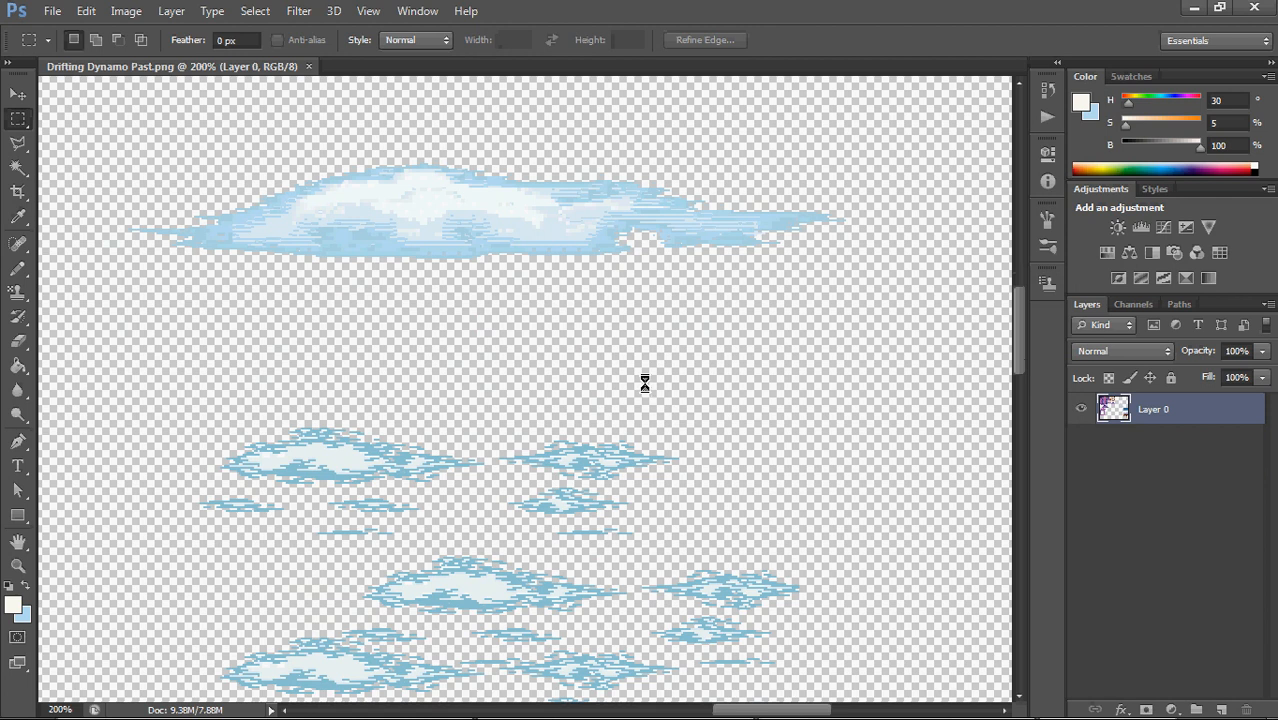
pyautogui.moveTo(645, 384)
pyautogui.mouseDown()
pyautogui.moveTo(639, 371)
pyautogui.moveTo(645, 402)
pyautogui.mouseUp()
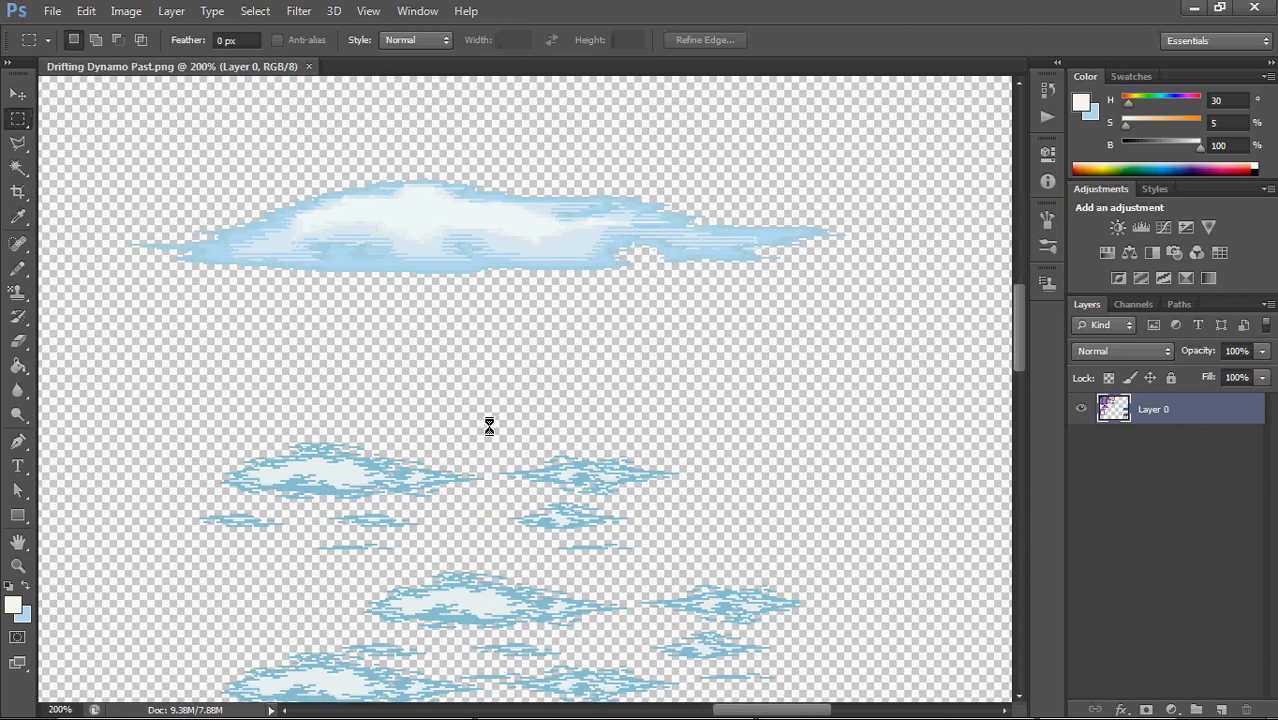
pyautogui.moveTo(486, 415); pyautogui.dragTo(686, 497)
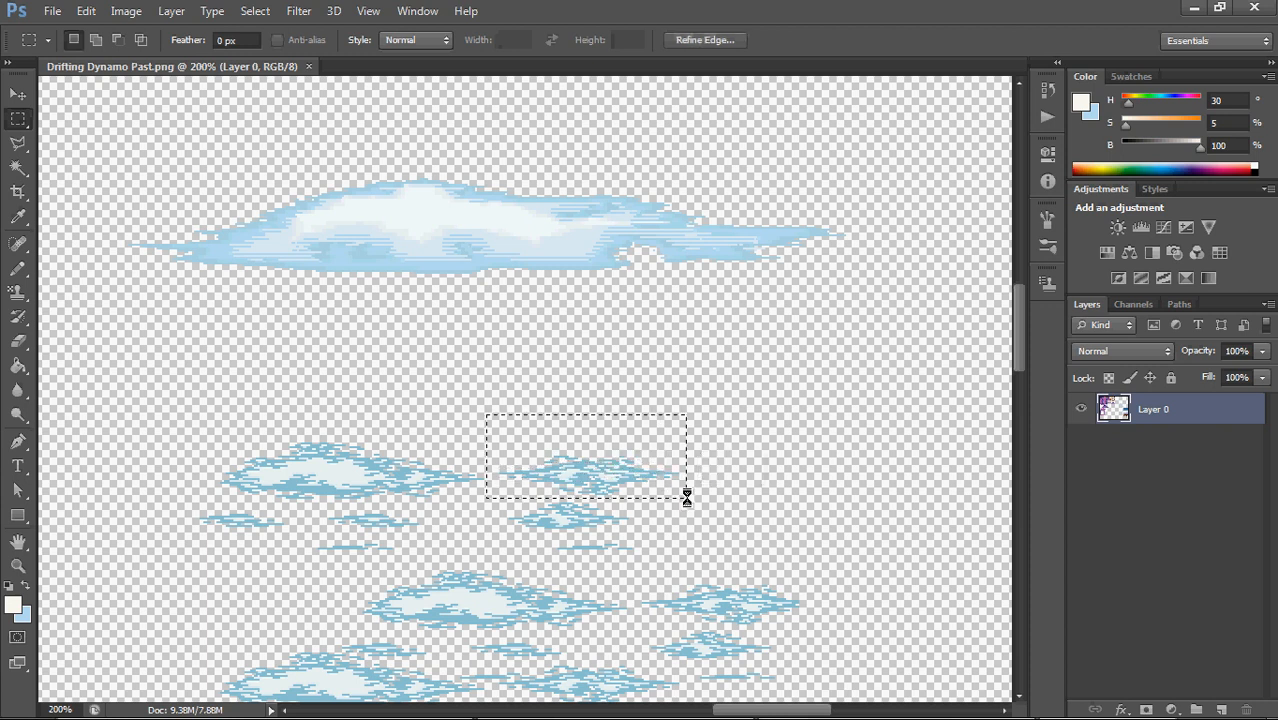
pyautogui.click(19, 118)
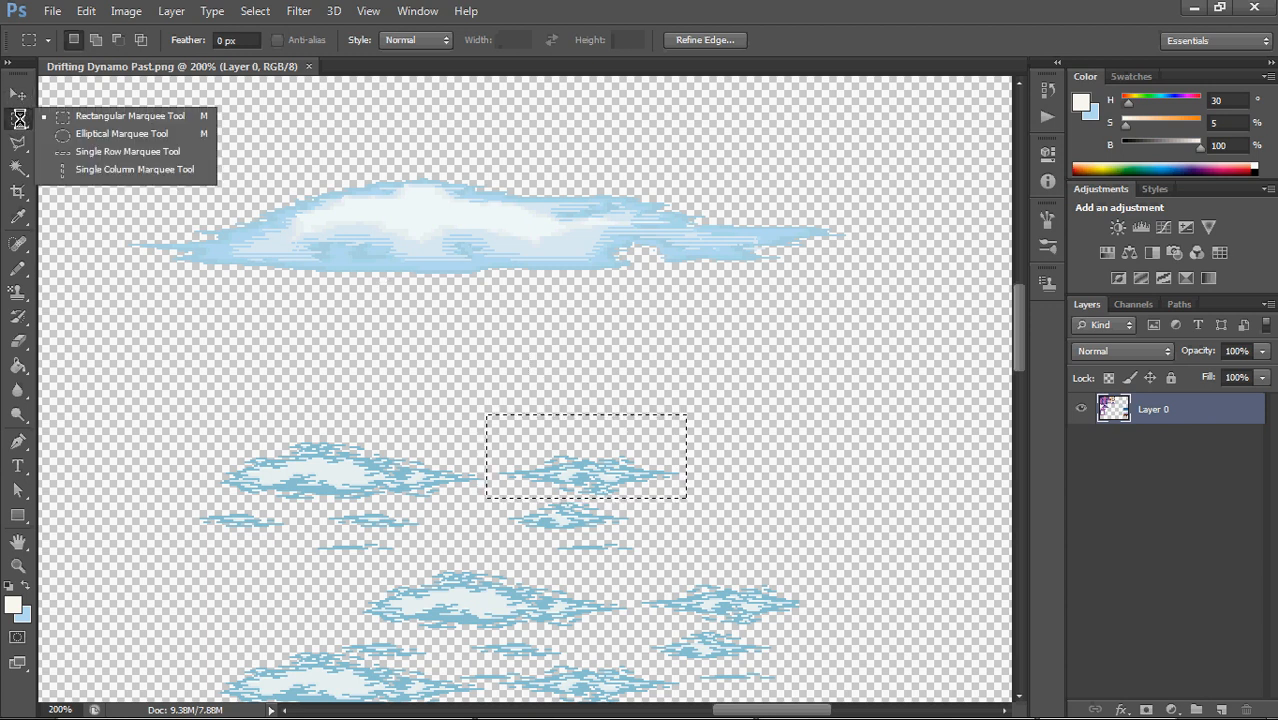
pyautogui.click(93, 116)
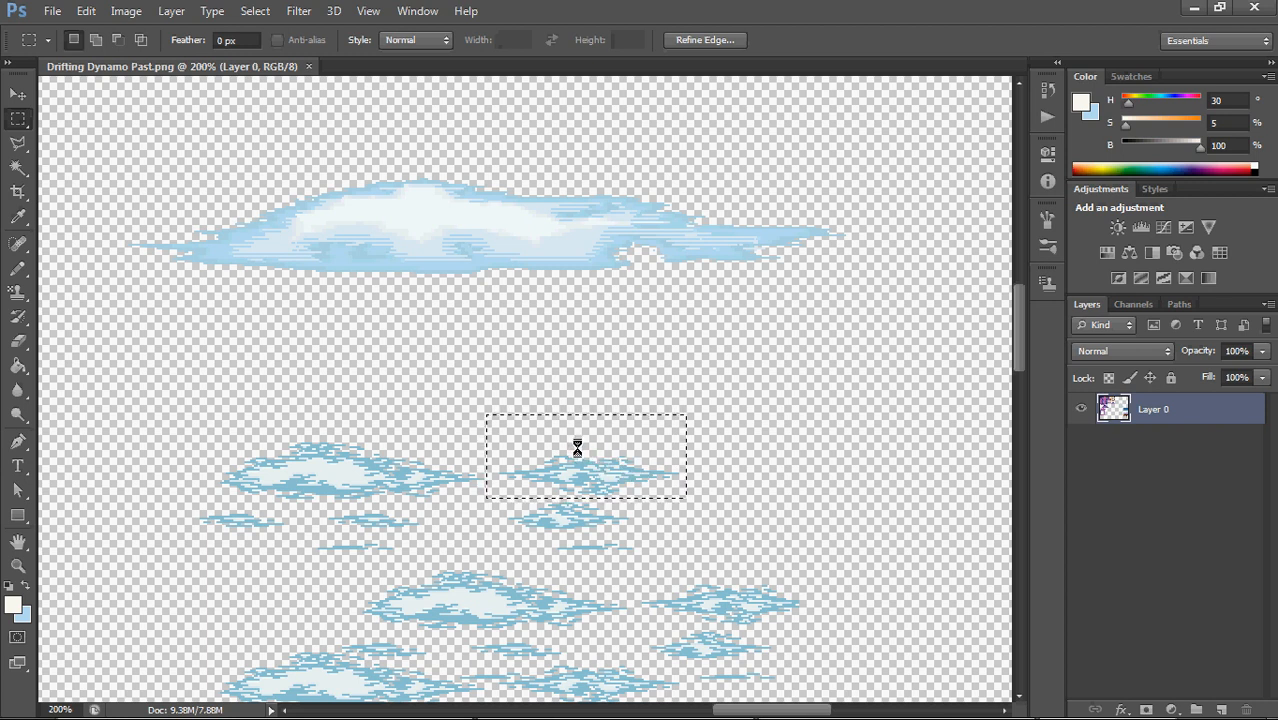
pyautogui.hotkey('ctrl', 'j')
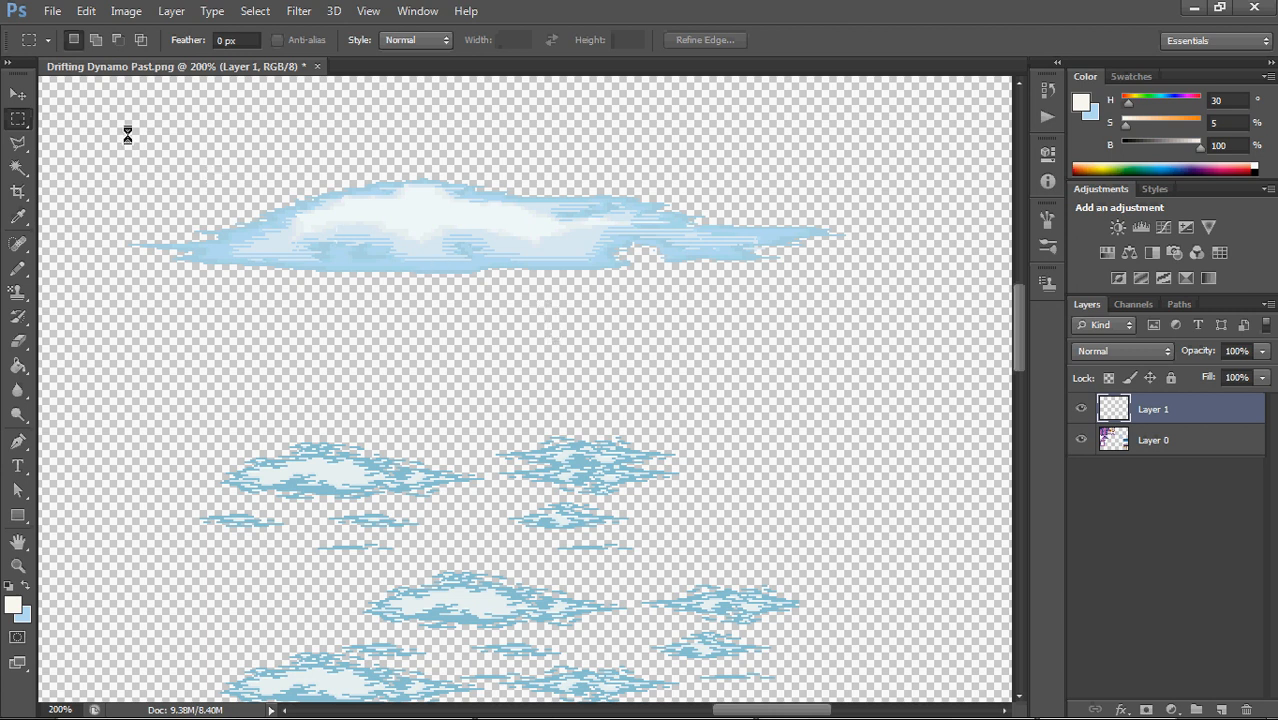
# Move the copied small cloud up into the empty area just below the large cloud
pyautogui.click(19, 93)
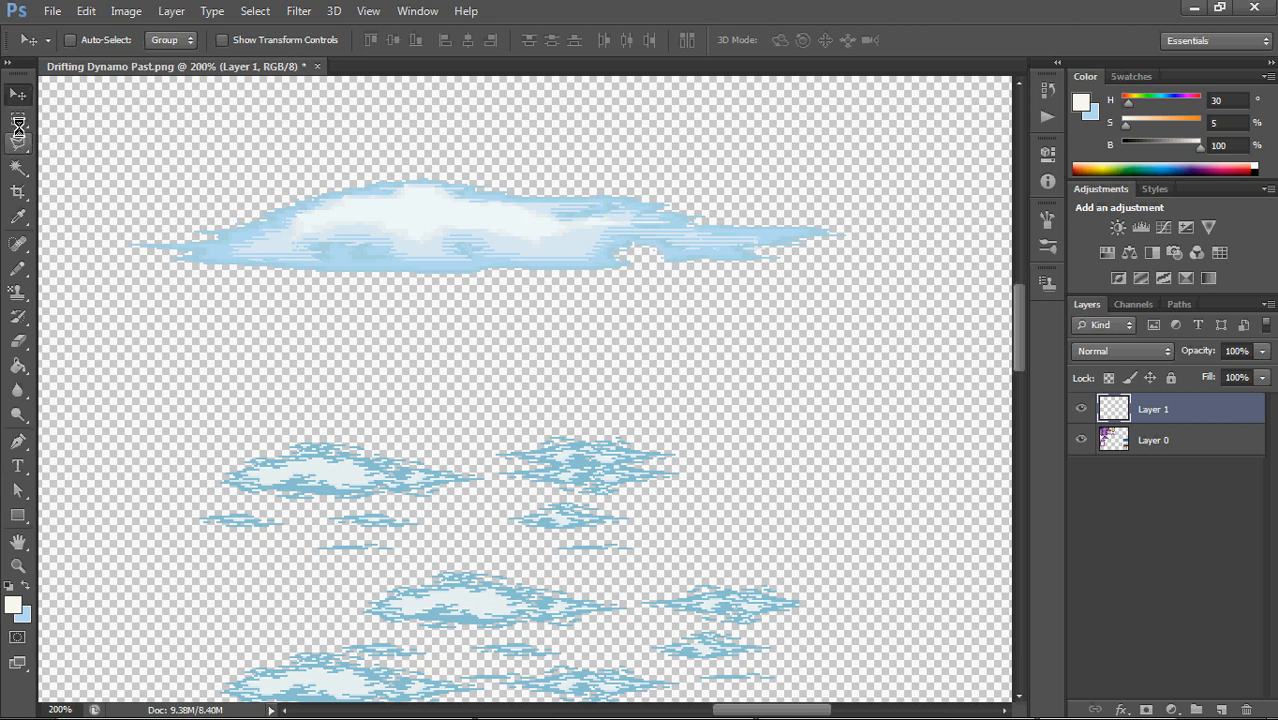
pyautogui.click(18, 118)
pyautogui.click(148, 115)
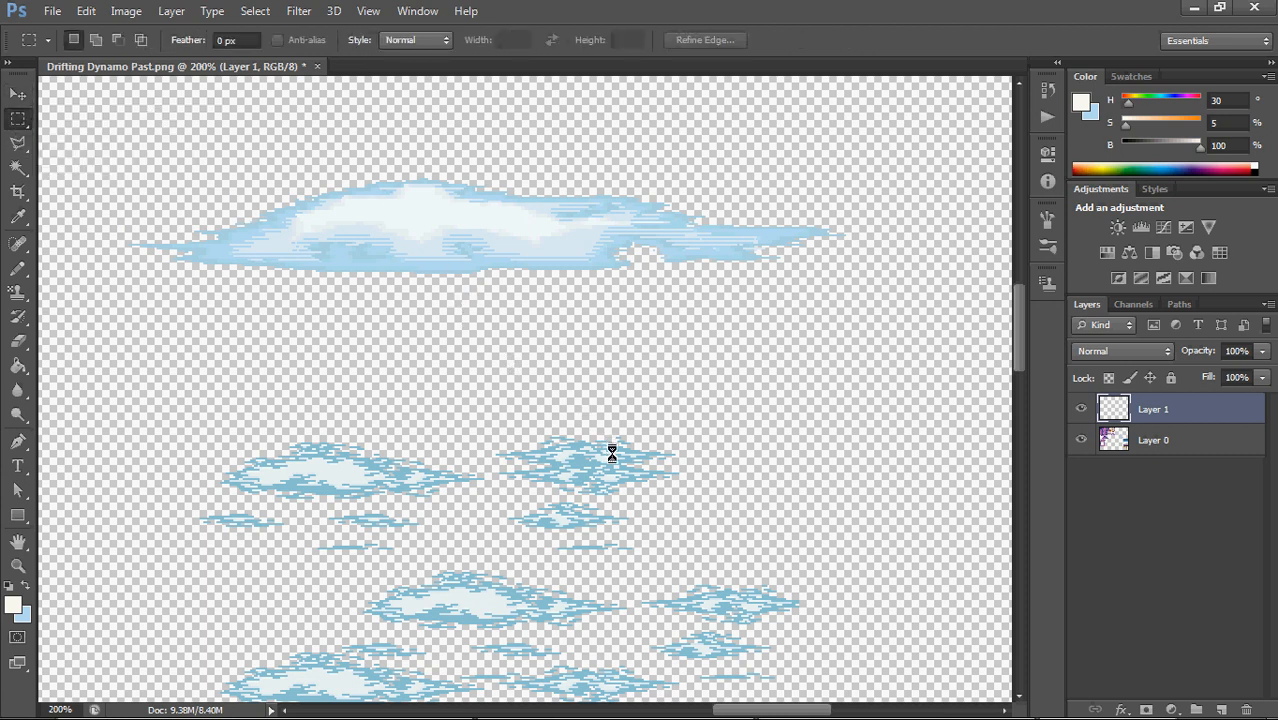
pyautogui.moveTo(612, 454); pyautogui.dragTo(553, 340)
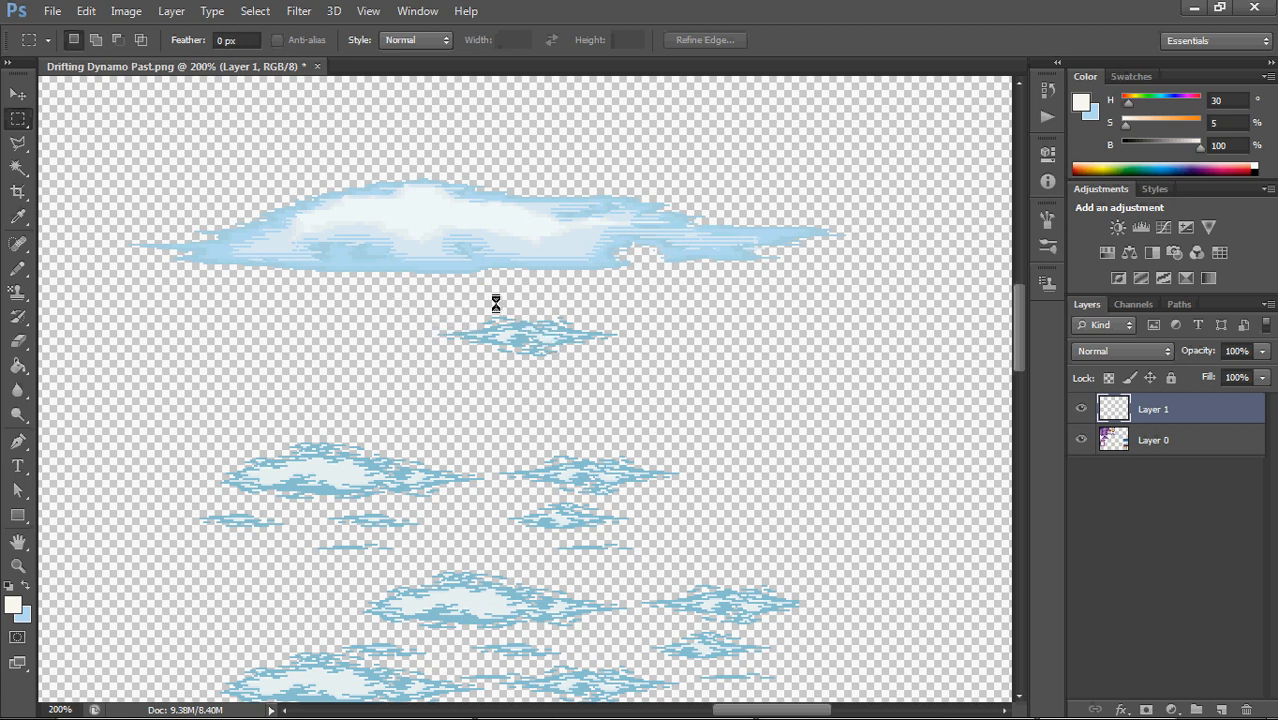
# Toggle the visibility of Layer 1 off and on to check that it holds only the copied cloud
pyautogui.moveTo(419, 302); pyautogui.dragTo(630, 370)
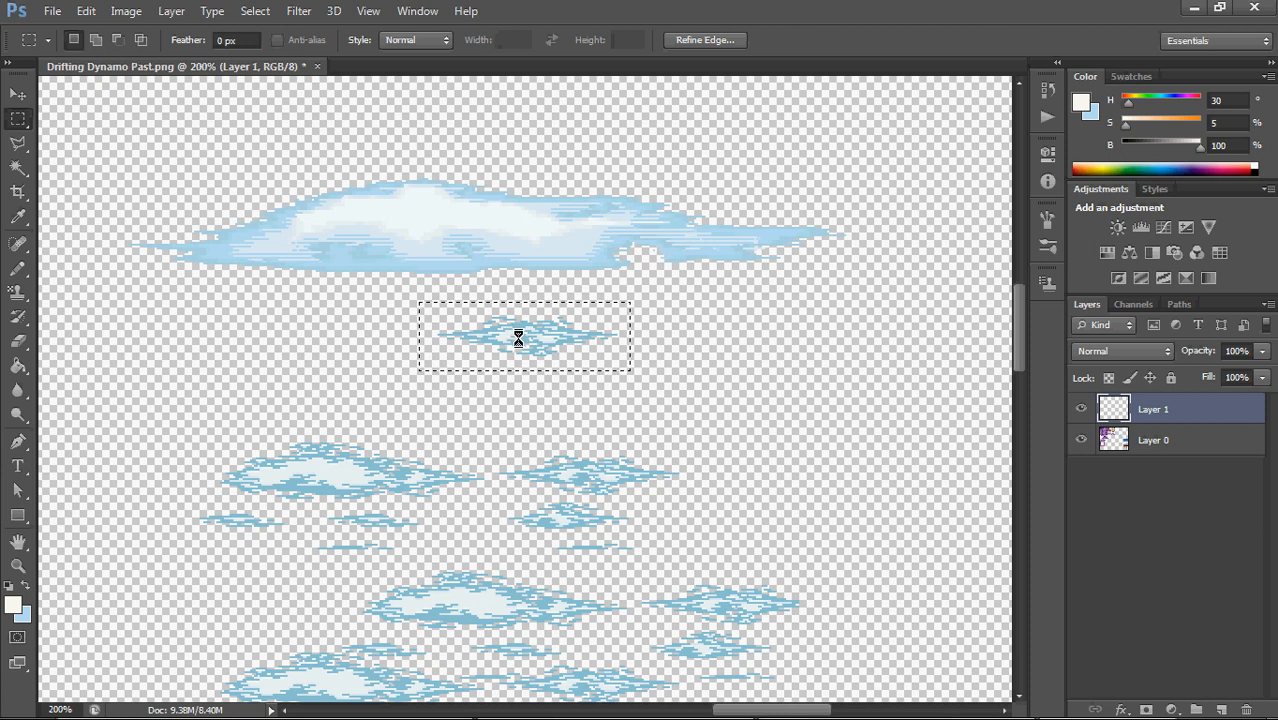
pyautogui.moveTo(916, 379); pyautogui.dragTo(950, 387)
pyautogui.click(1081, 410)
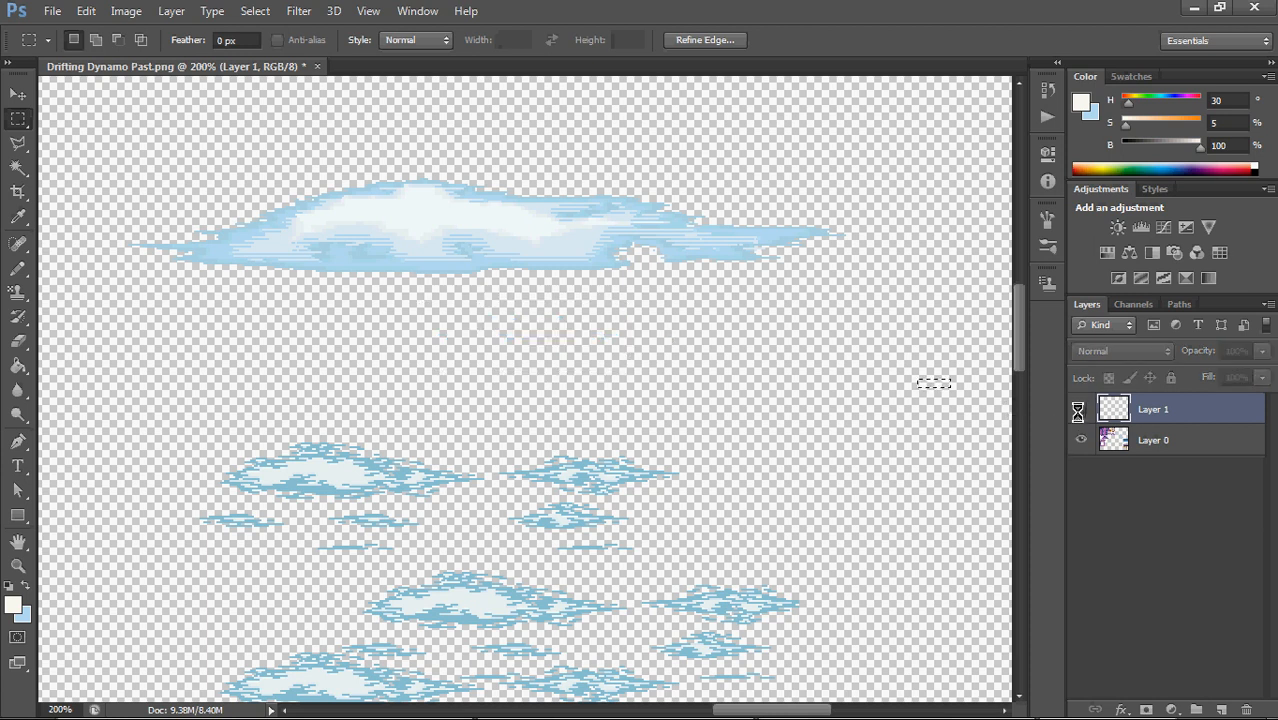
pyautogui.click(1081, 410)
pyautogui.click(1081, 410)
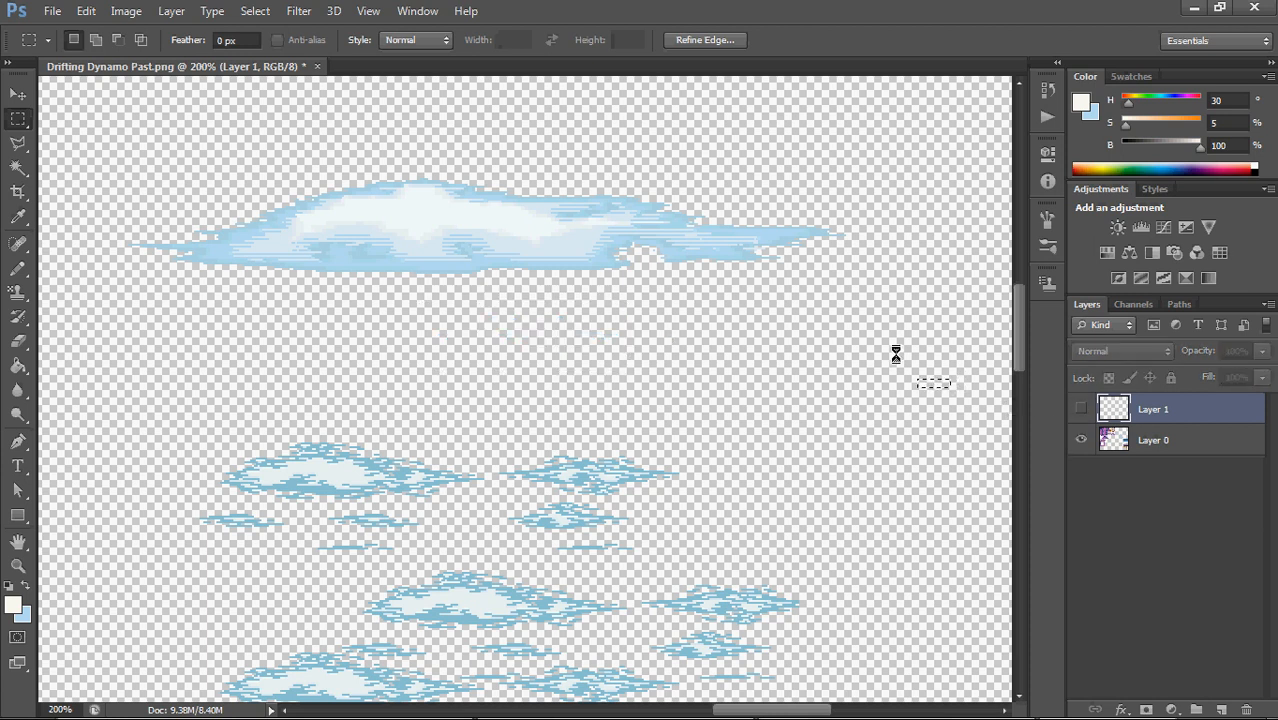
pyautogui.click(1081, 410)
pyautogui.click(1081, 410)
pyautogui.click(1081, 410)
pyautogui.click(1083, 409)
pyautogui.click(1082, 409)
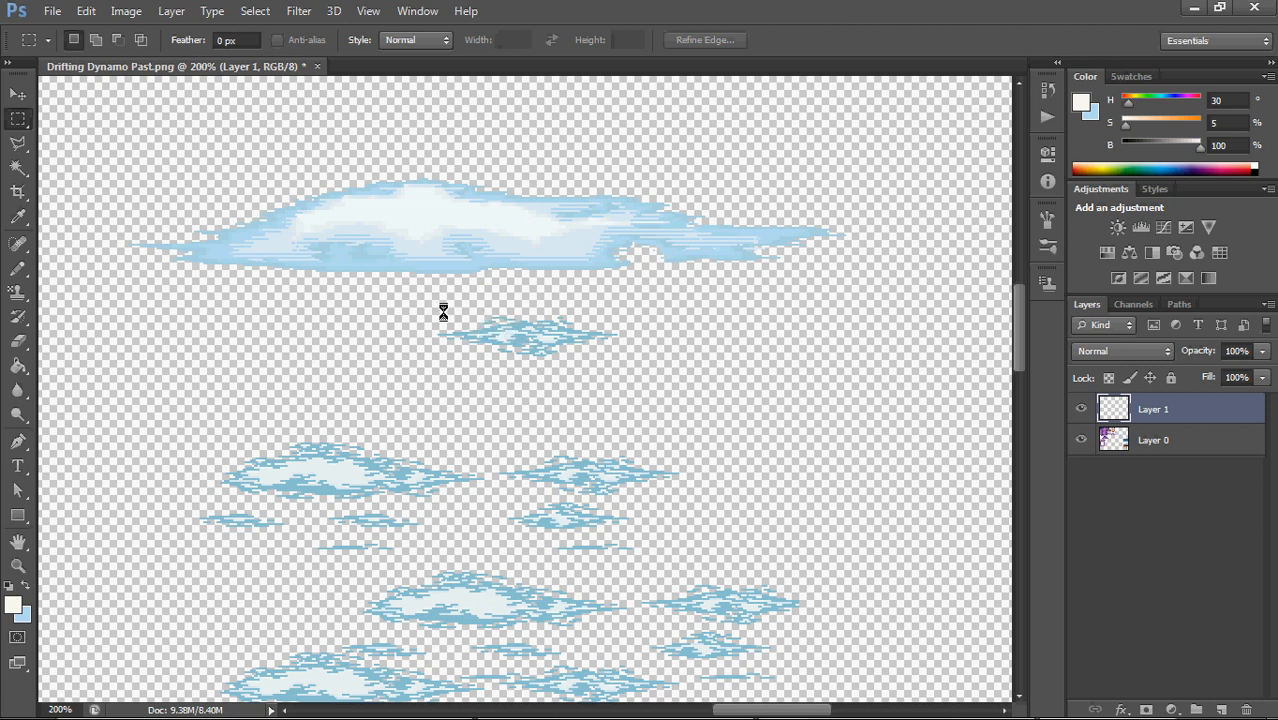
# Marquee-select the copied cloud below the large cloud and start a Free Transform on it
pyautogui.moveTo(373, 308); pyautogui.dragTo(635, 370)
pyautogui.rightClick(552, 322)
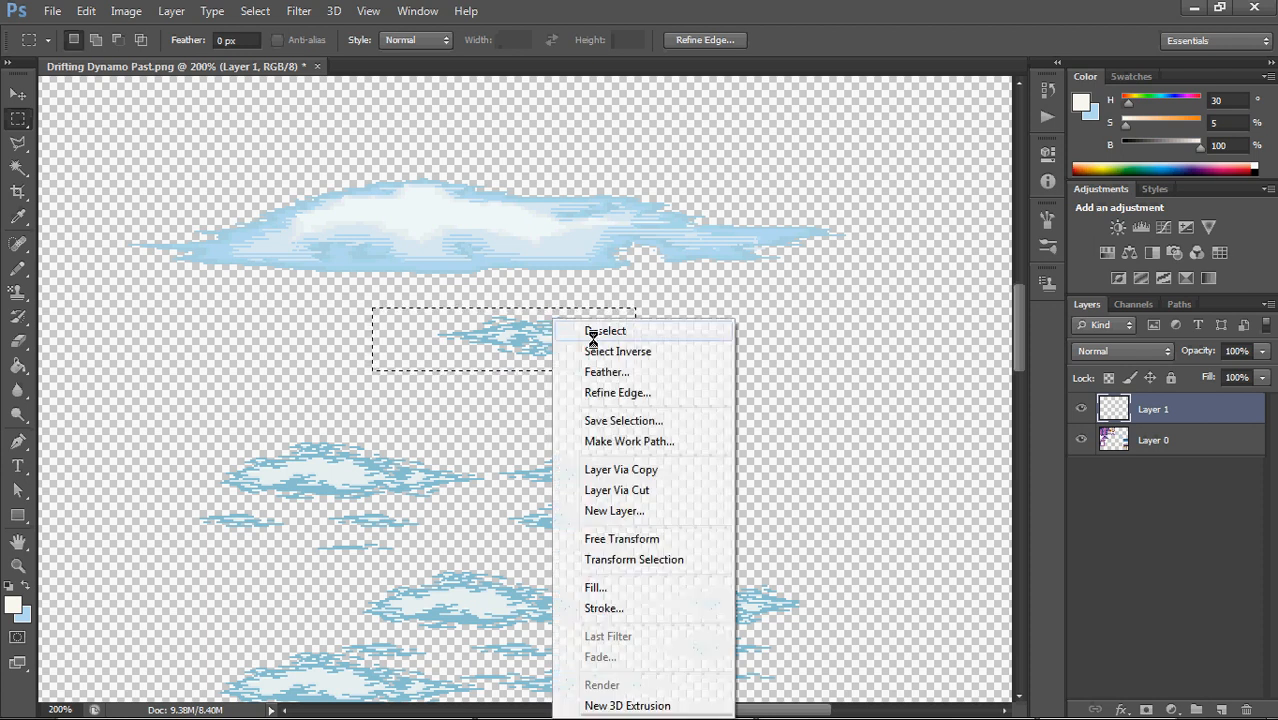
pyautogui.click(654, 537)
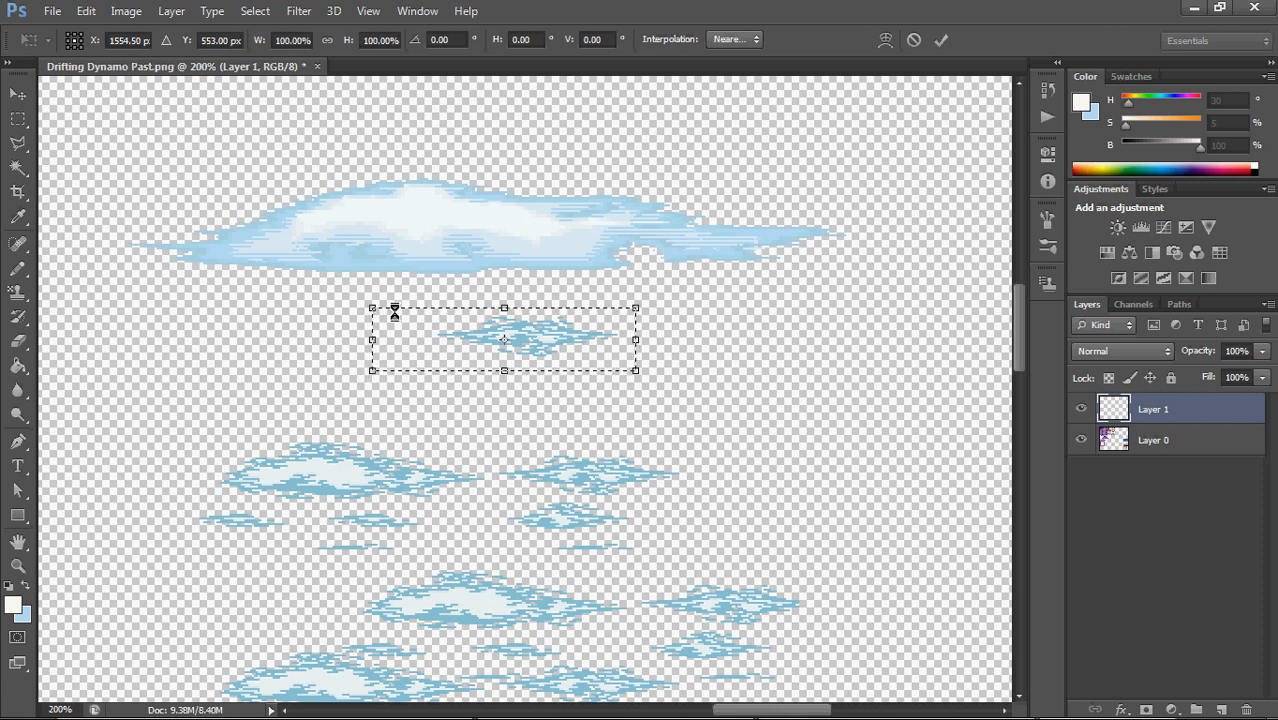
# Try several freehand transforms on the copied cloud, undoing each one
pyautogui.moveTo(394, 312); pyautogui.dragTo(222, 243)
pyautogui.hotkey('ctrl', 'z')
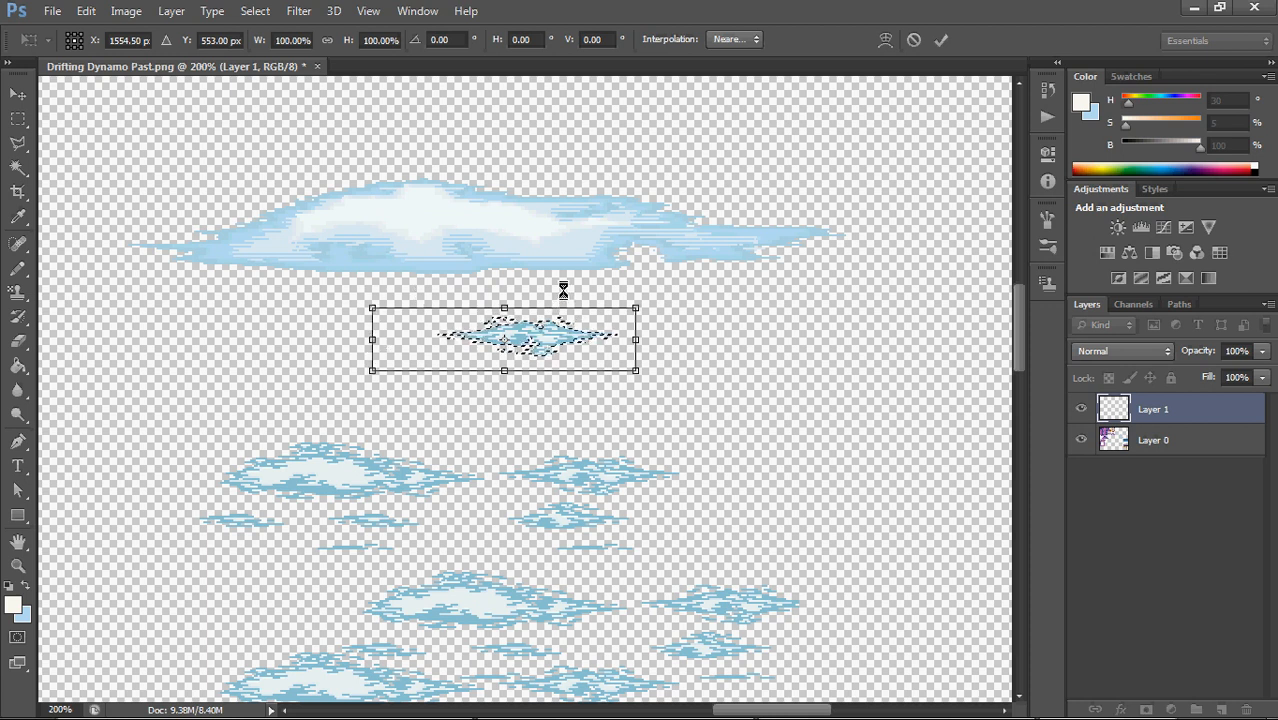
pyautogui.moveTo(567, 354); pyautogui.dragTo(558, 228)
pyautogui.hotkey('ctrl', 'z')
pyautogui.moveTo(557, 294); pyautogui.dragTo(701, 268)
pyautogui.hotkey('ctrl', 'z')
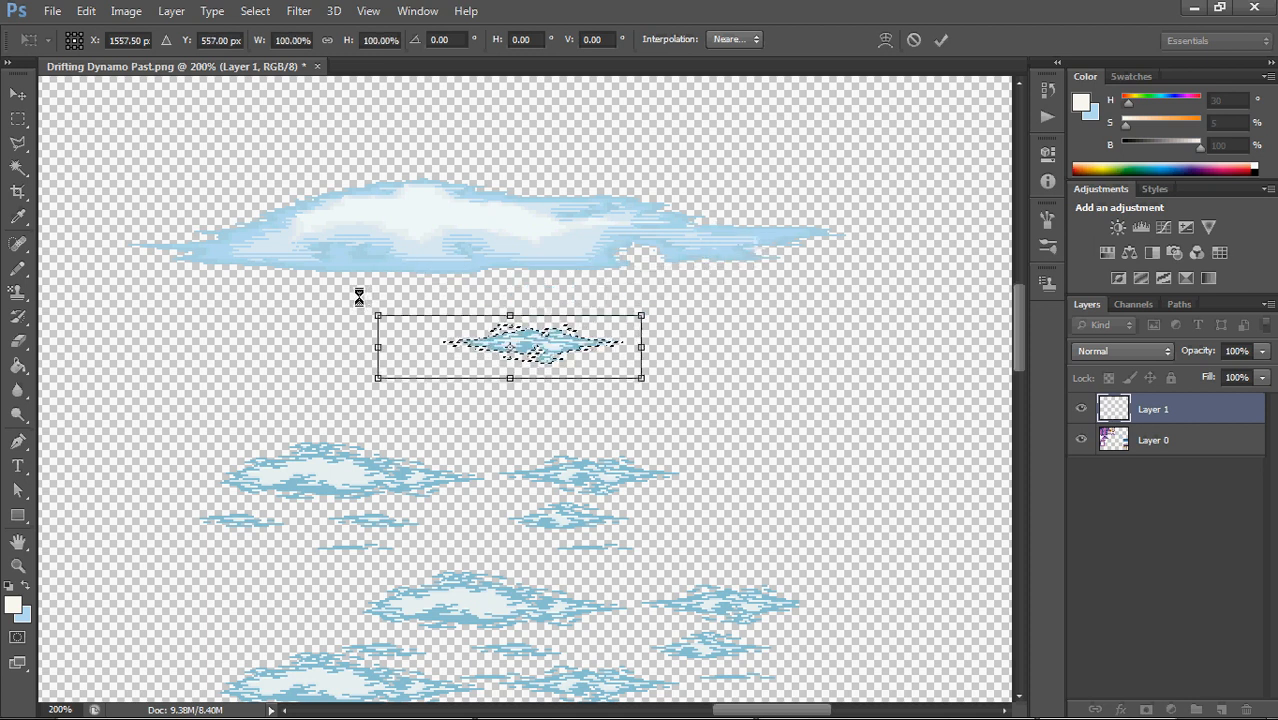
# Try flipping the copied cloud by setting its height and its width to -100% in turn, restoring 100% each time
pyautogui.moveTo(359, 297); pyautogui.dragTo(393, 301)
pyautogui.click(368, 42)
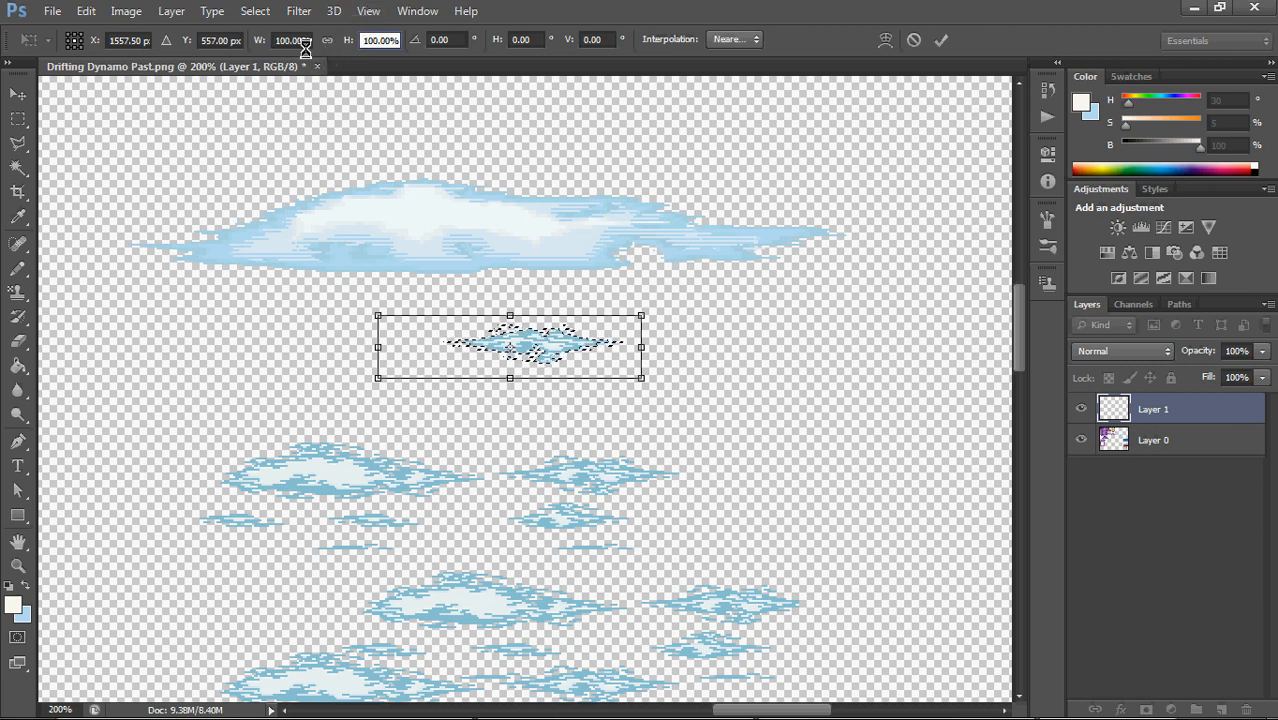
pyautogui.write('-')
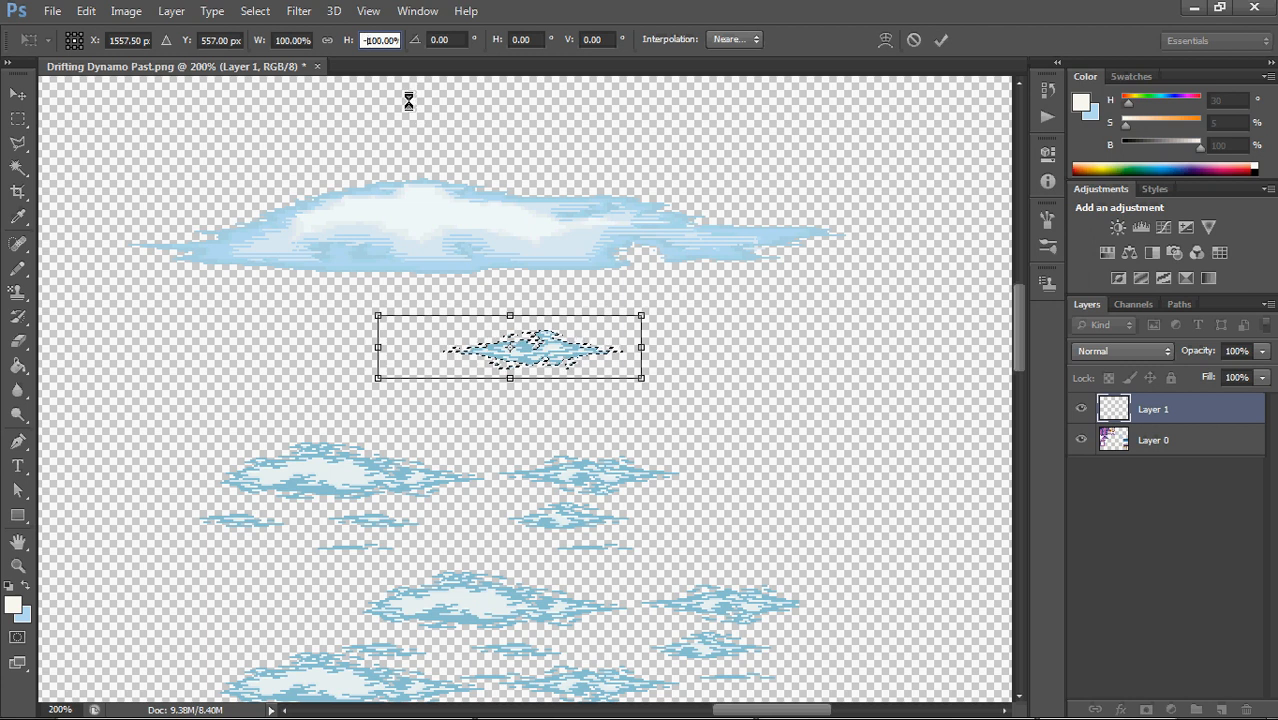
pyautogui.click(287, 40)
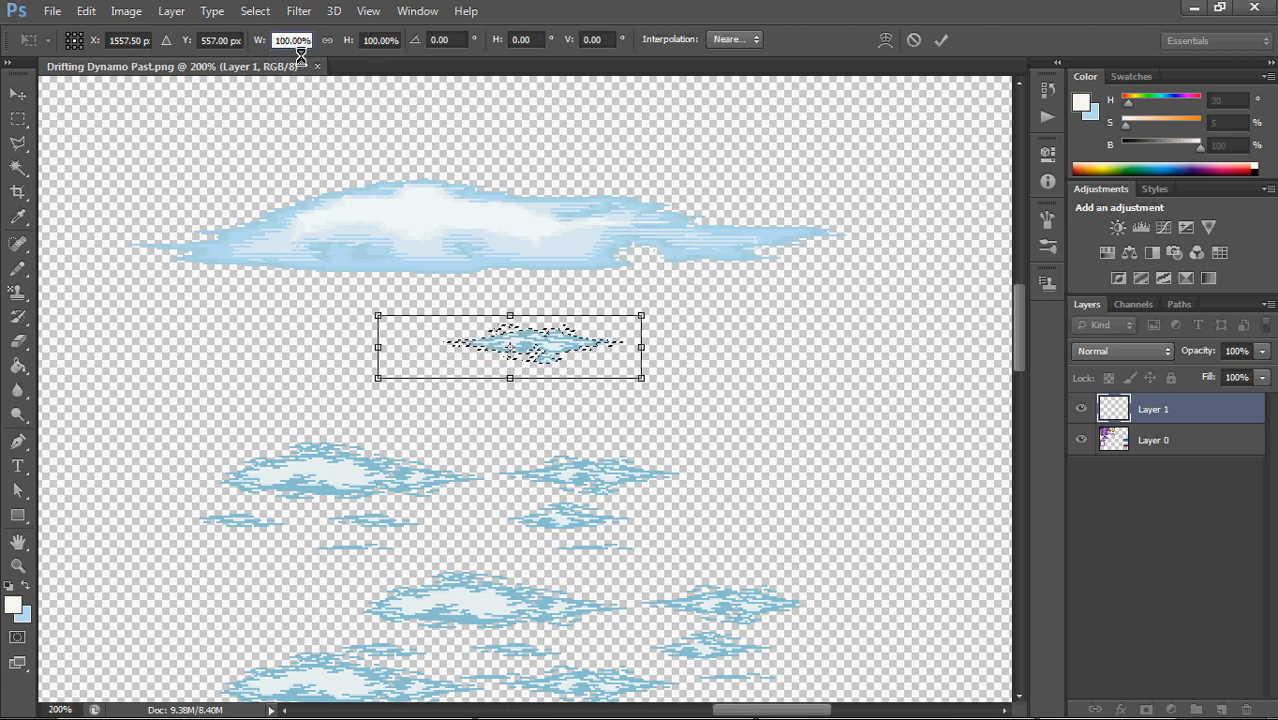
pyautogui.write('-')
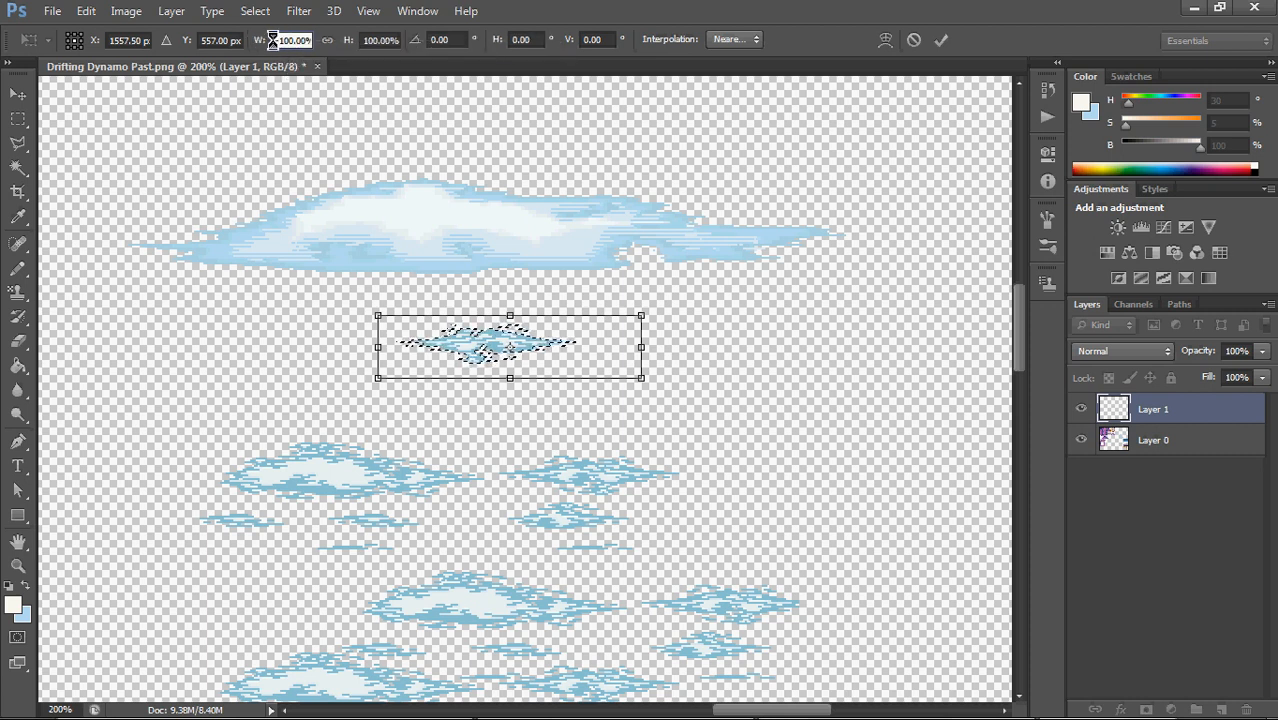
pyautogui.write('100')
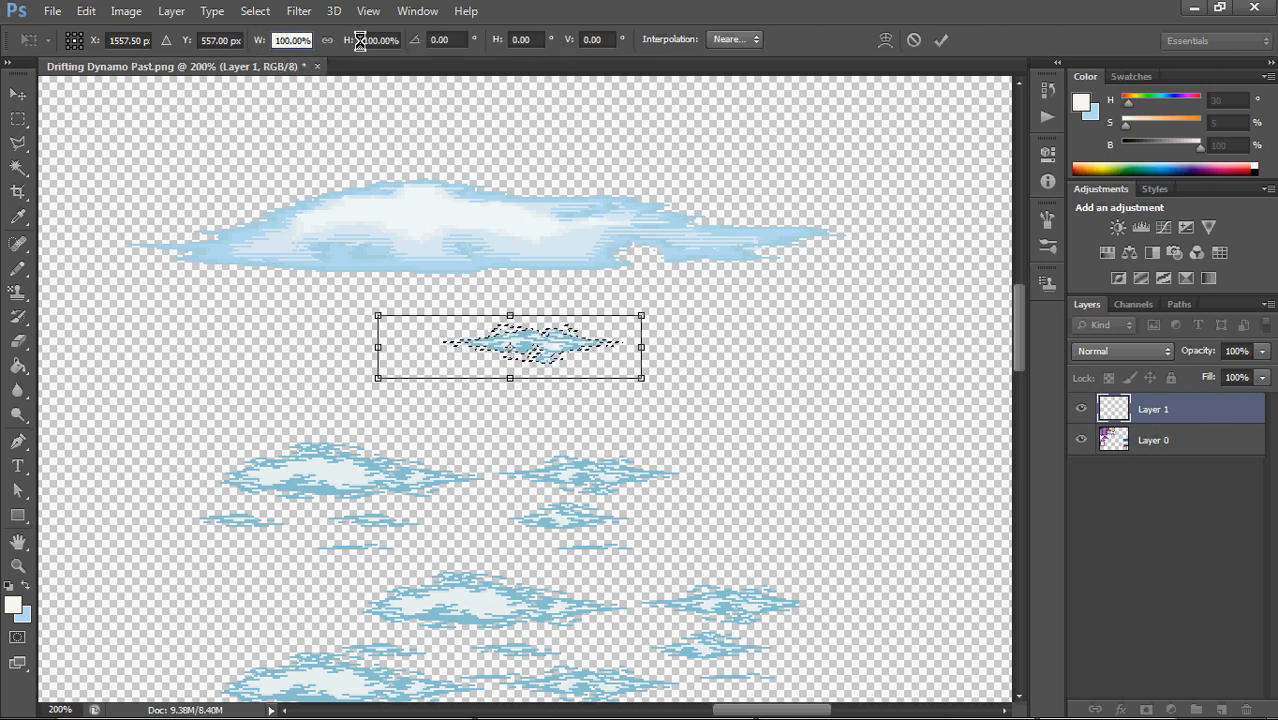
pyautogui.press('Tab')
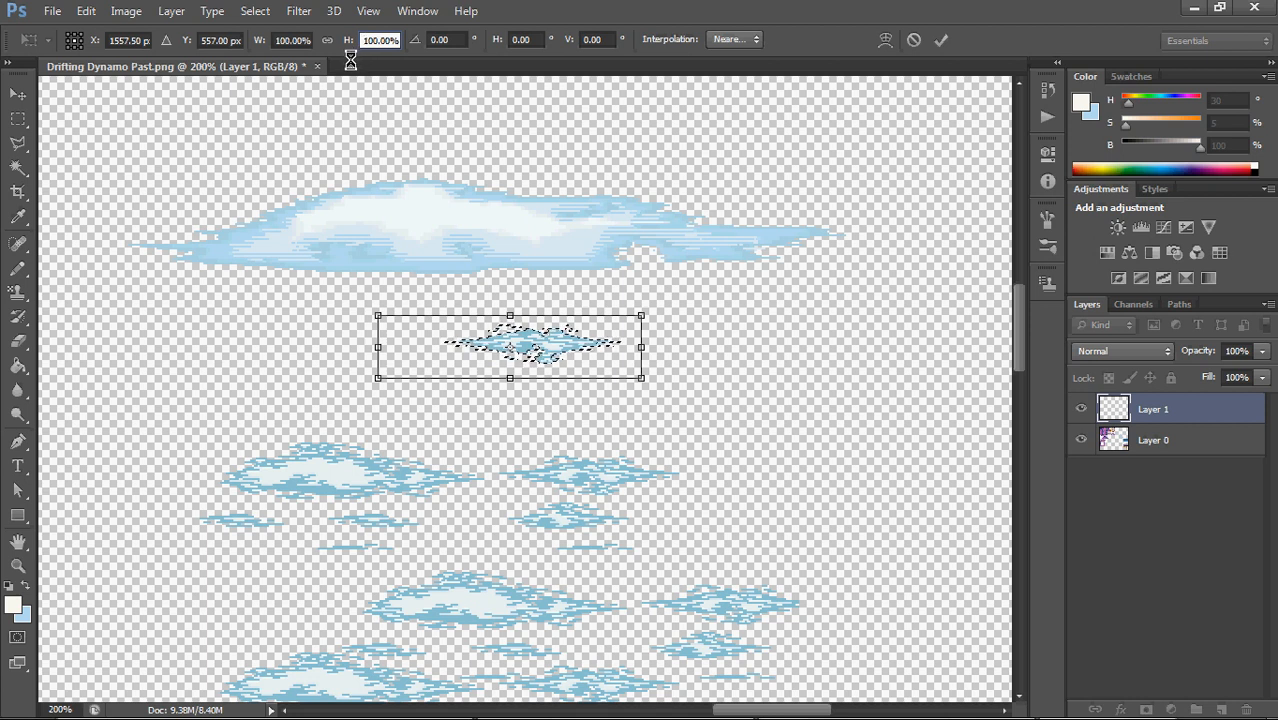
pyautogui.write('-100')
pyautogui.press('Return')
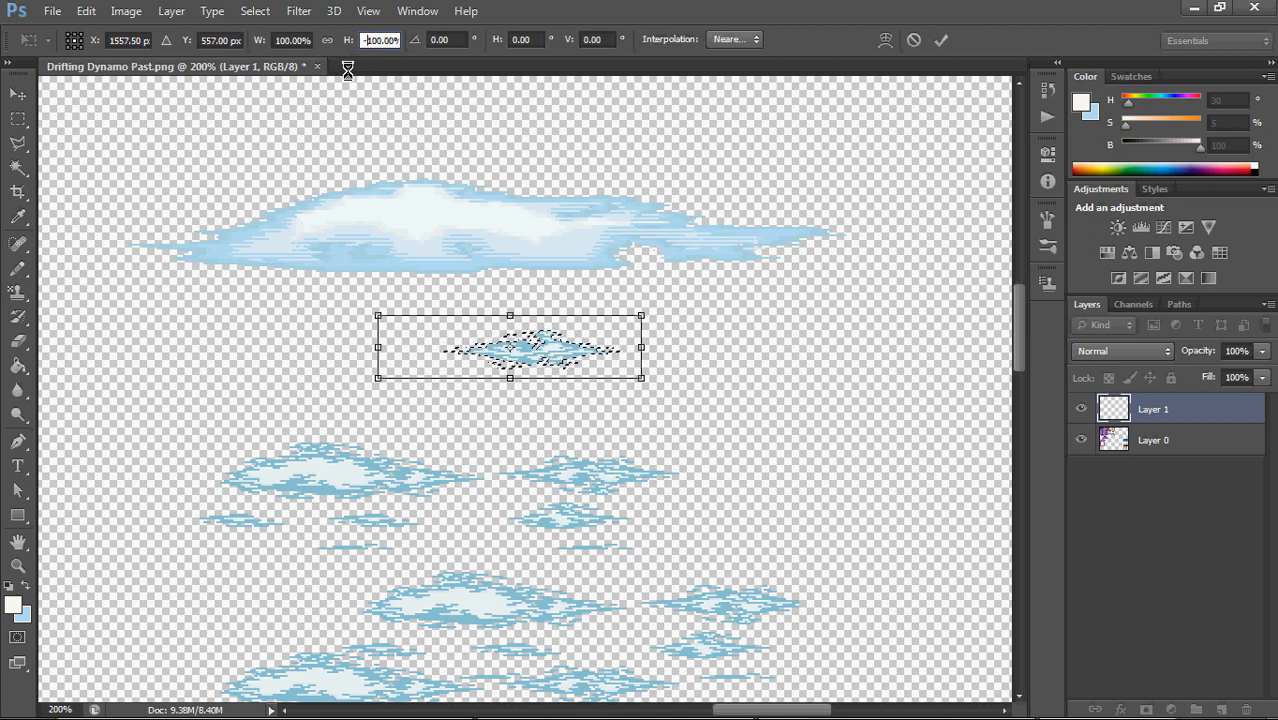
pyautogui.press('BackSpace')
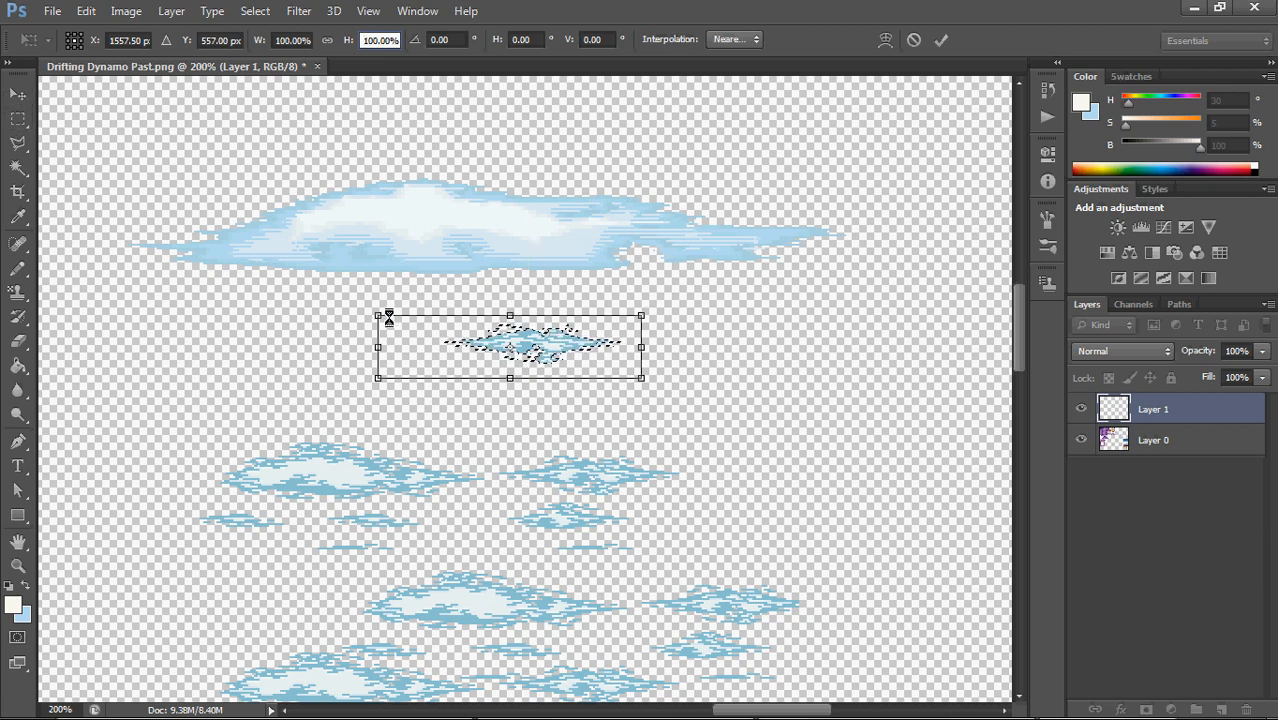
# Enlarge the copied cloud to about 295% width and 329% height just below the large cloud, apply the transform and deselect
pyautogui.moveTo(380, 312); pyautogui.dragTo(93, 221)
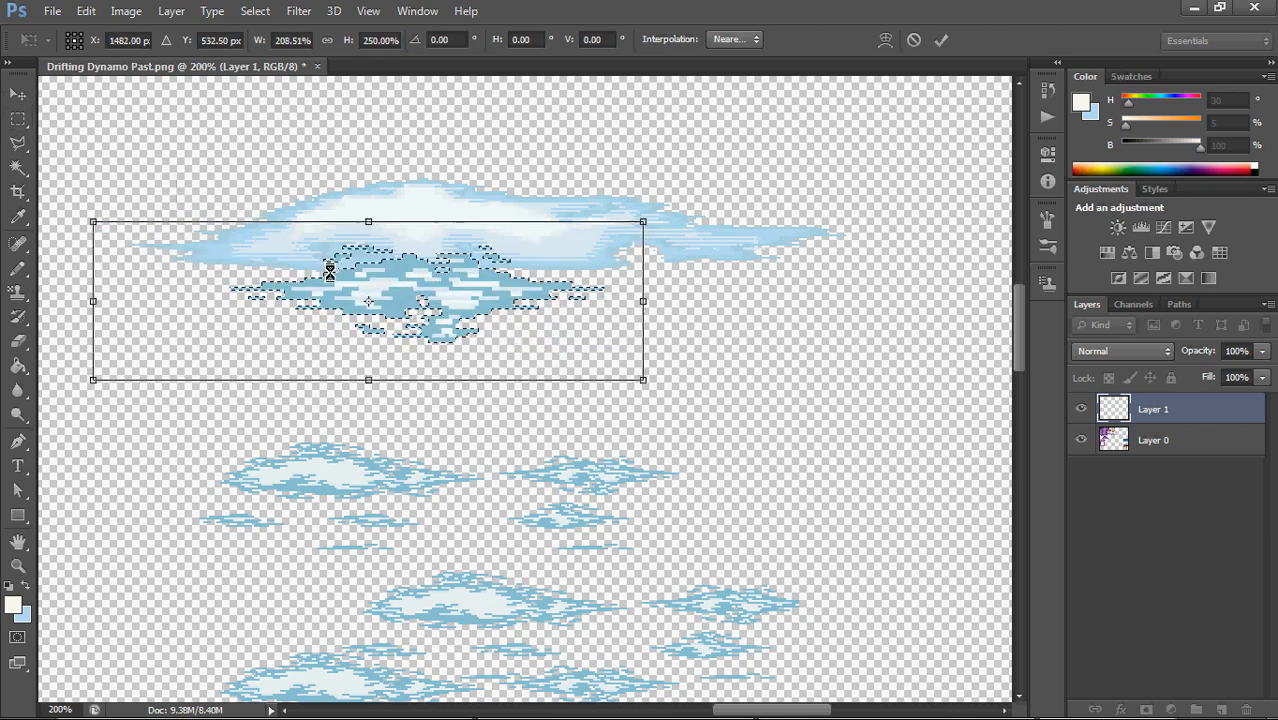
pyautogui.moveTo(435, 278); pyautogui.dragTo(419, 318)
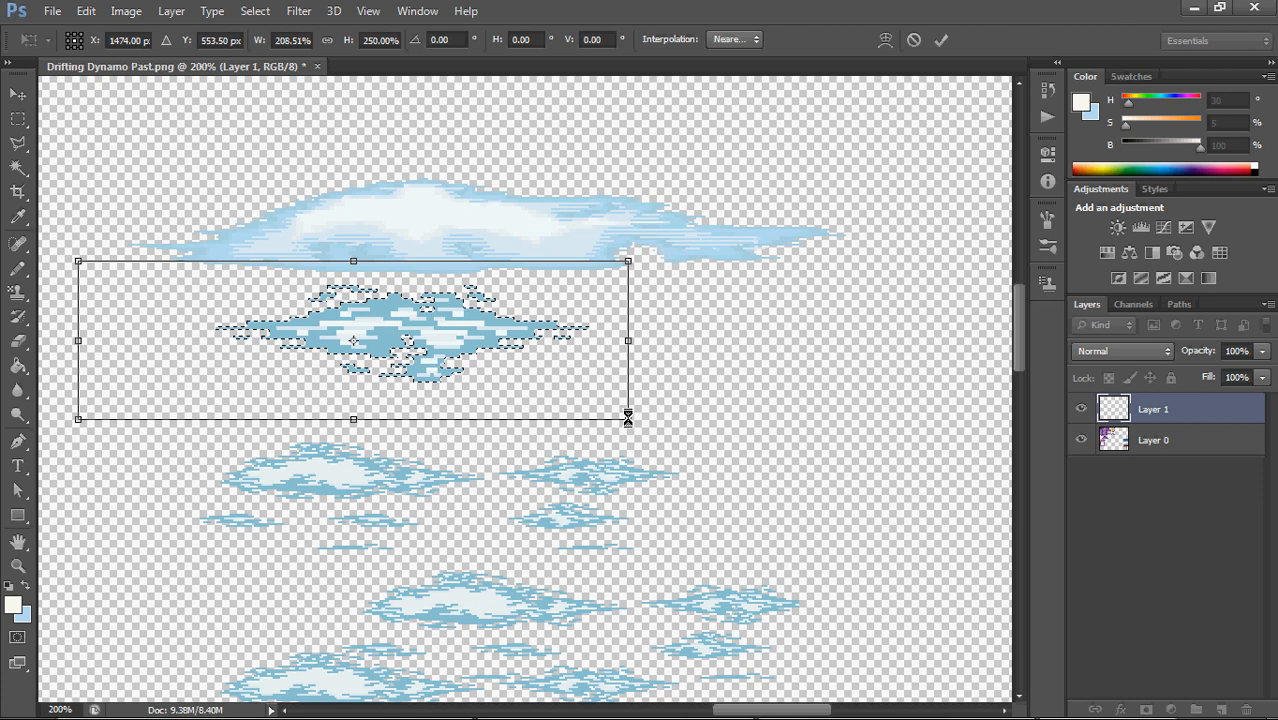
pyautogui.moveTo(632, 423); pyautogui.dragTo(857, 469)
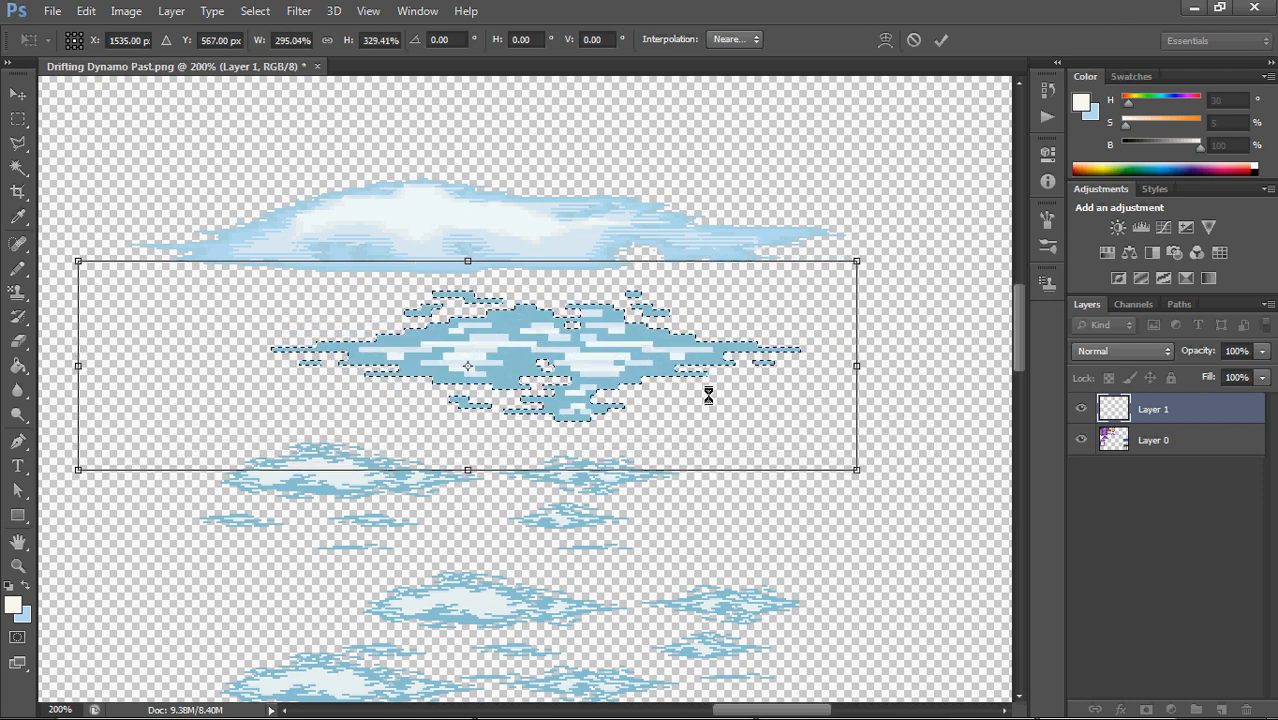
pyautogui.press('Return')
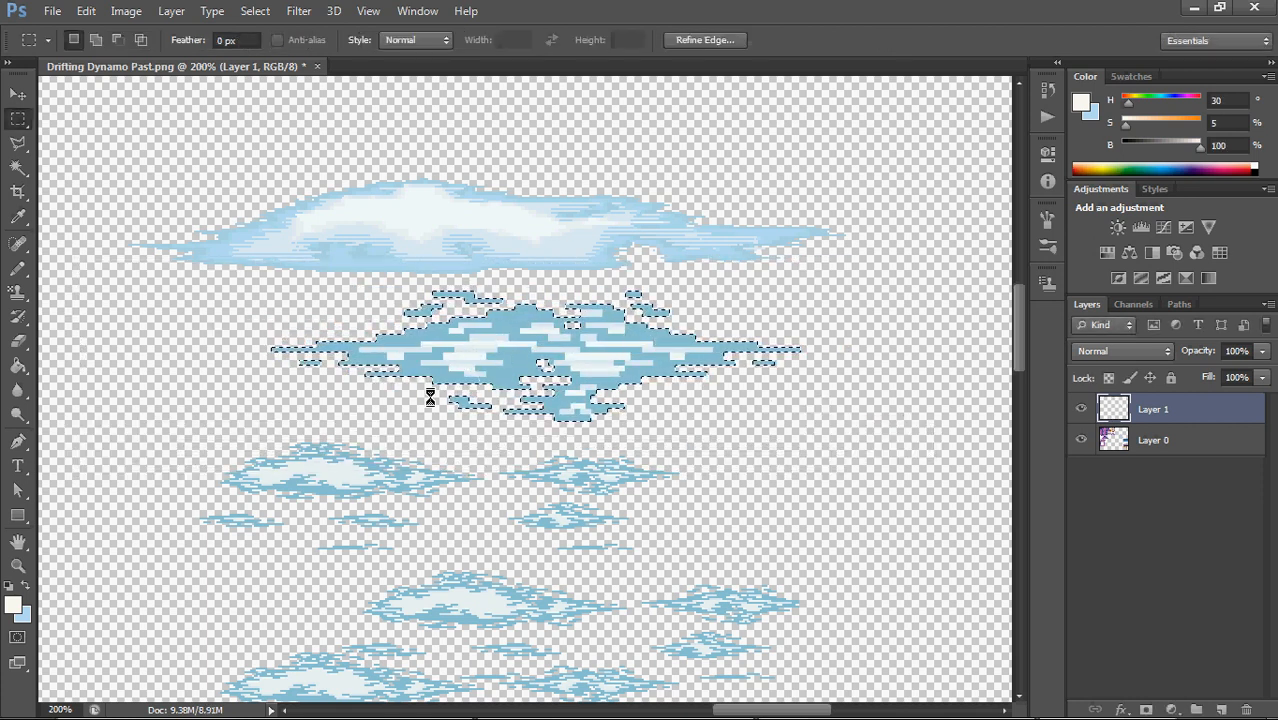
pyautogui.hotkey('ctrl', 'd')
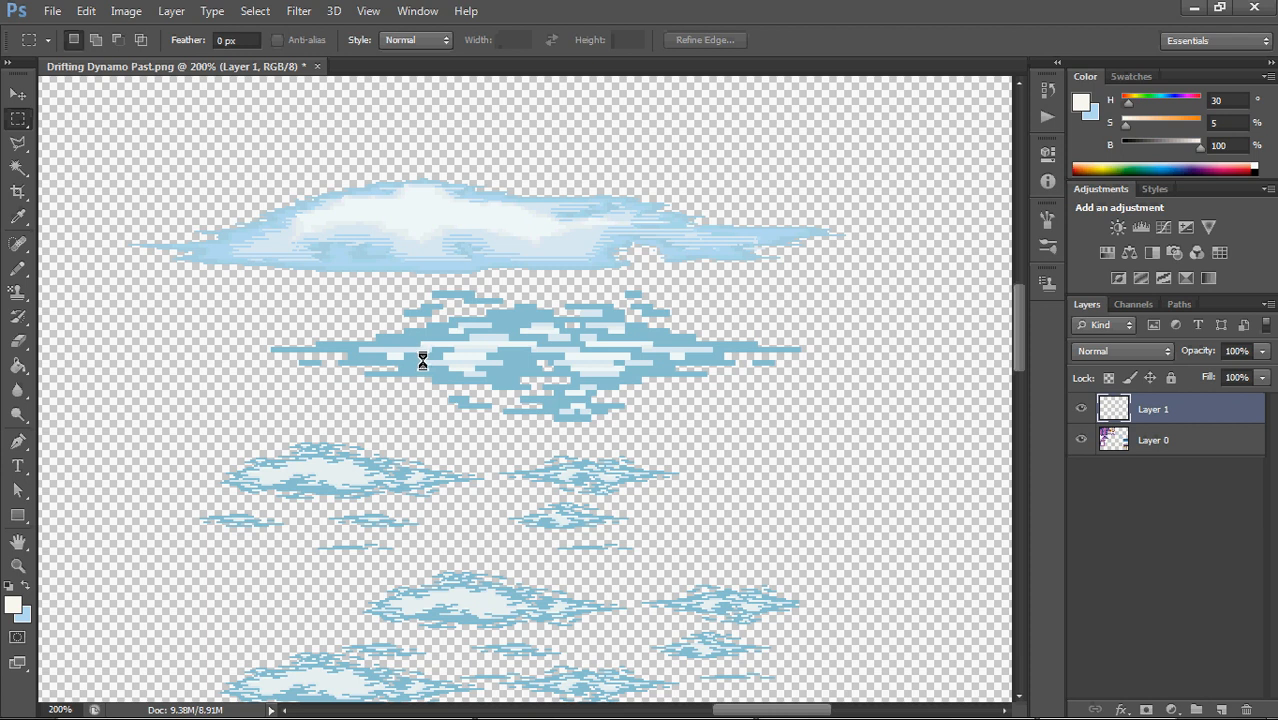
# Activate the Pencil tool and sample the enlarged cloud's darker blue as the foreground color
pyautogui.press('b')
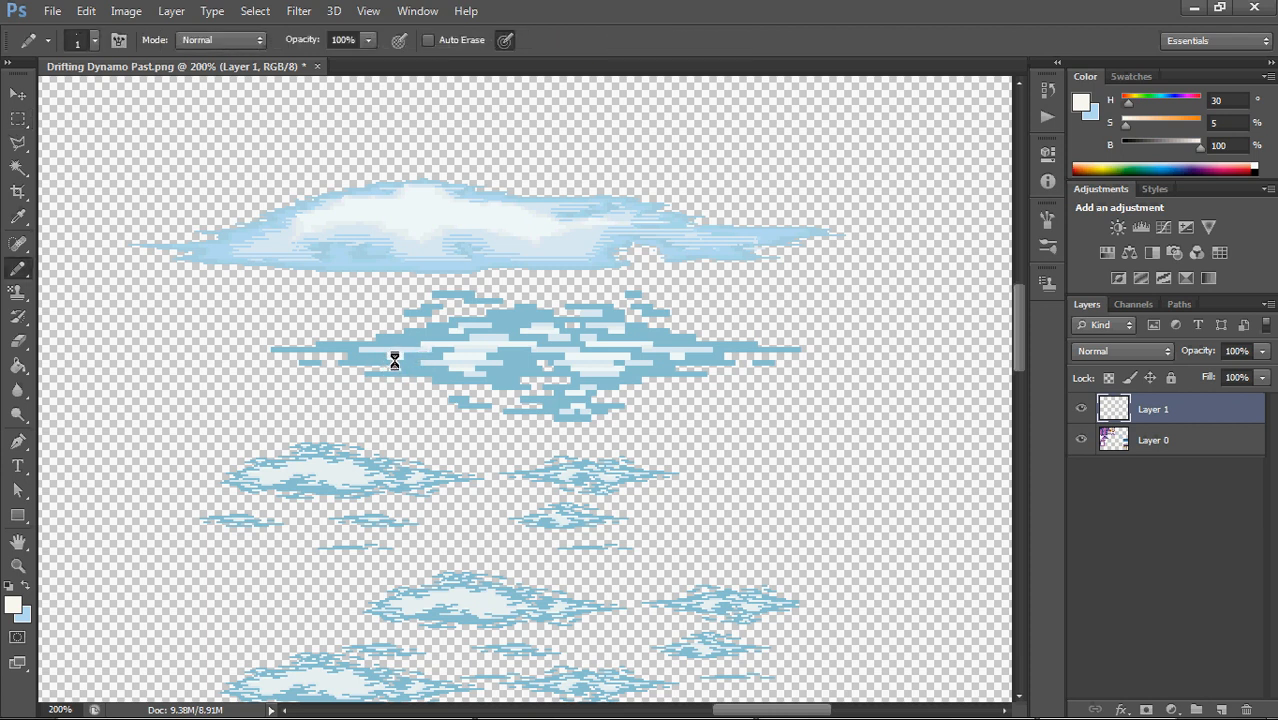
pyautogui.keyDown('alt'); pyautogui.click(409, 363); pyautogui.keyUp('alt')
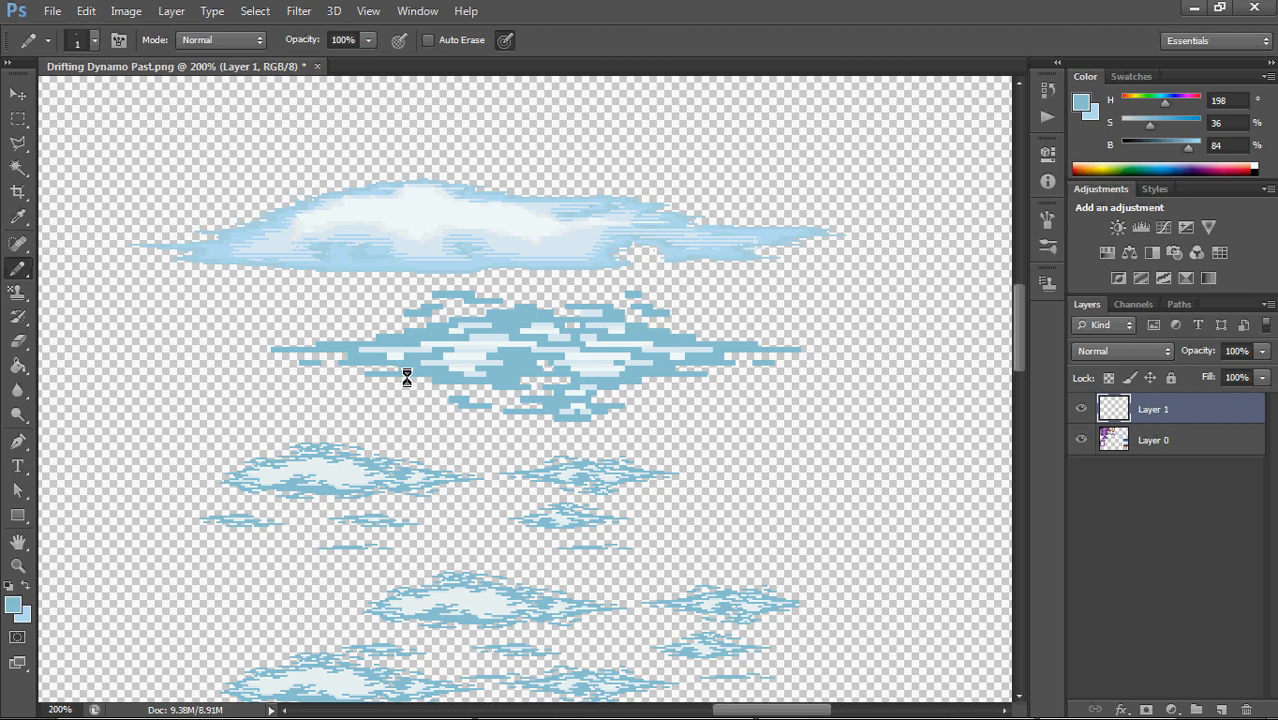
pyautogui.hotkey('ctrl', '+')
pyautogui.hotkey('ctrl', '+')
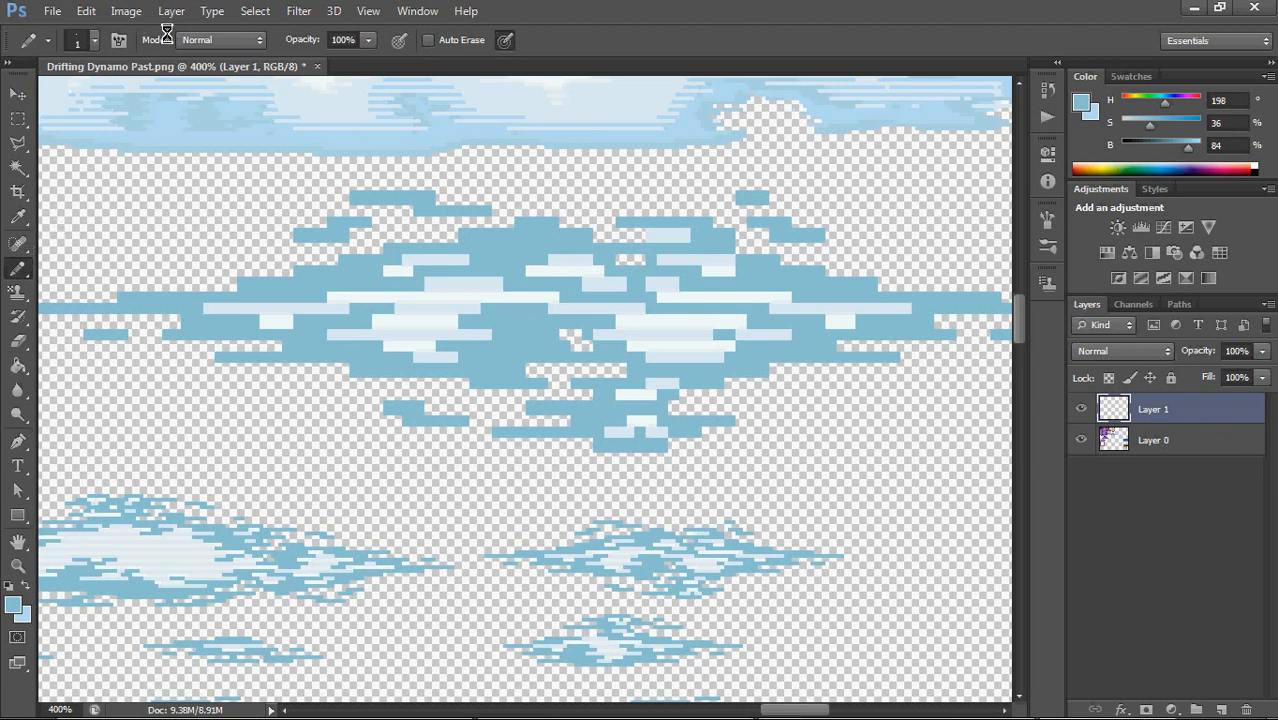
# Try a 4 px Brush tool stroke in the empty area beside the enlarged cloud and undo it
pyautogui.click(18, 265)
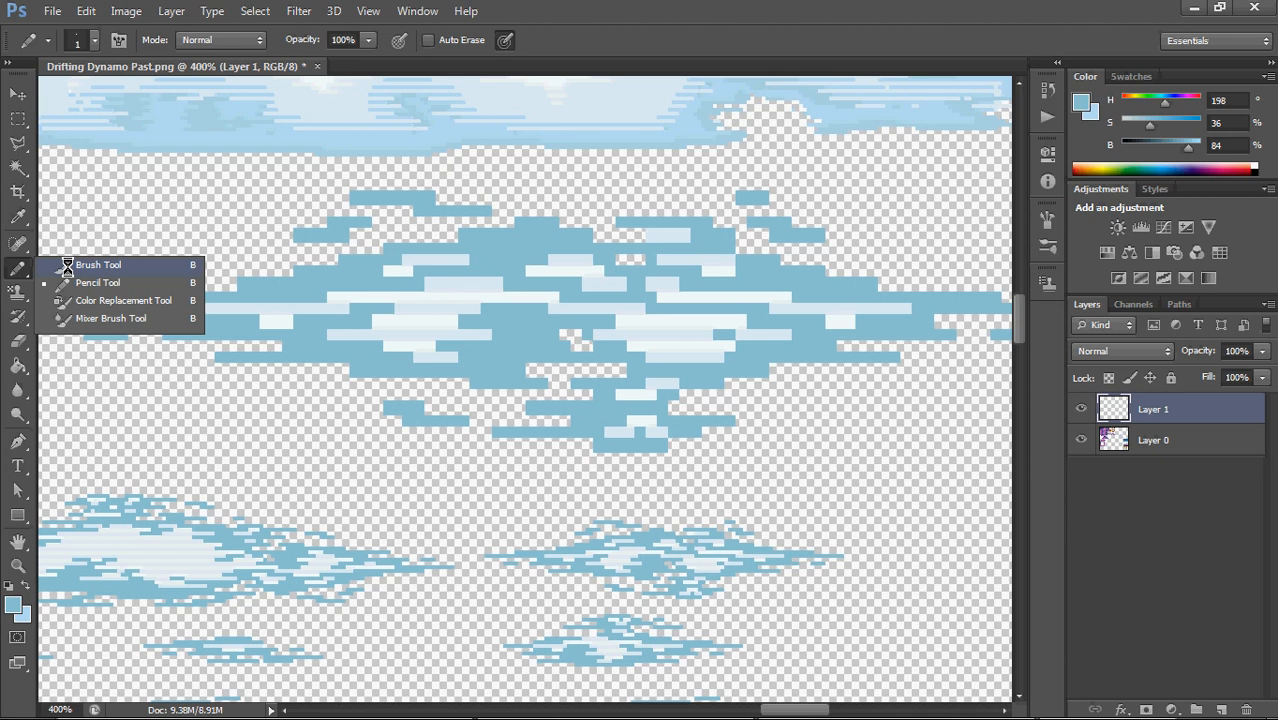
pyautogui.click(67, 266)
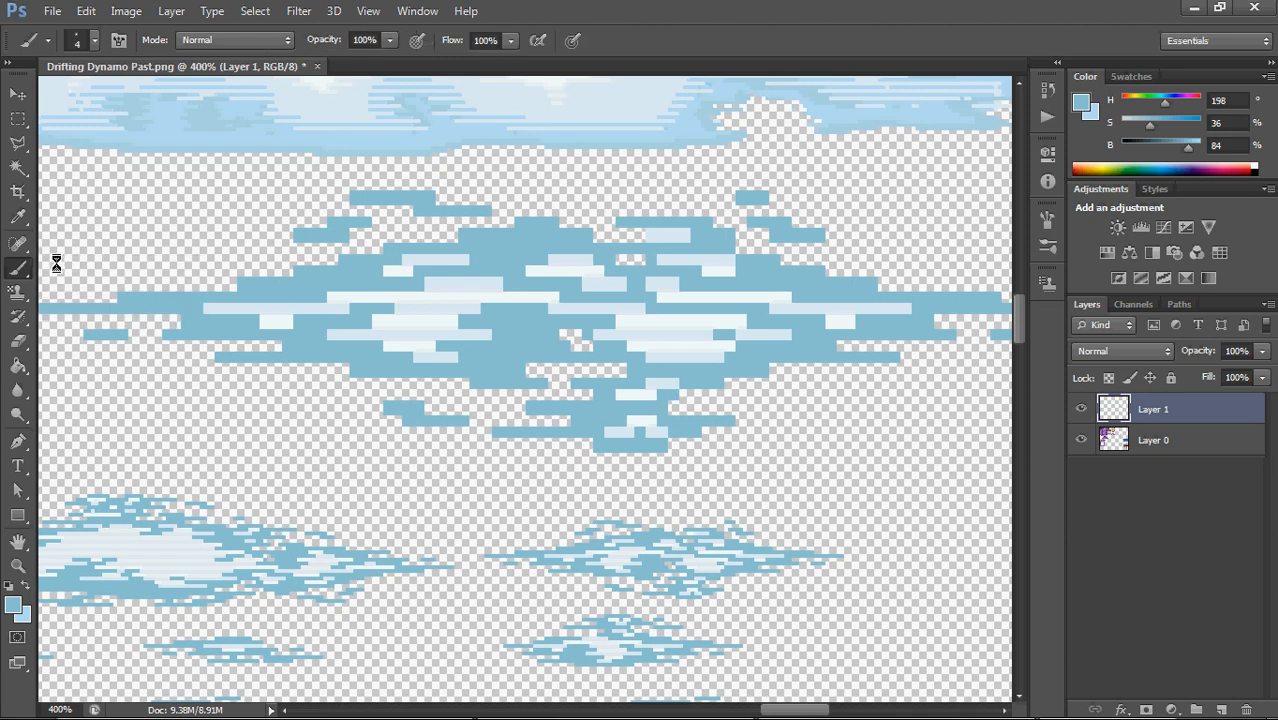
pyautogui.moveTo(84, 258); pyautogui.dragTo(297, 165)
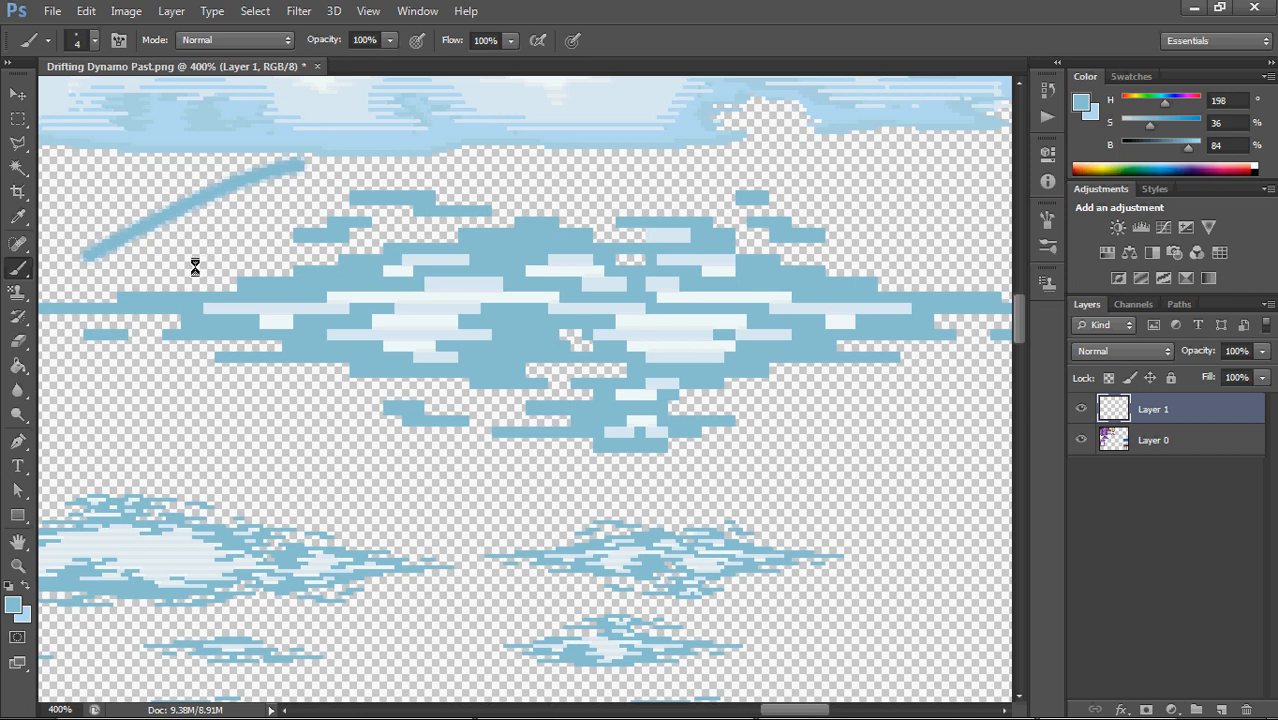
pyautogui.hotkey('ctrl', 'z')
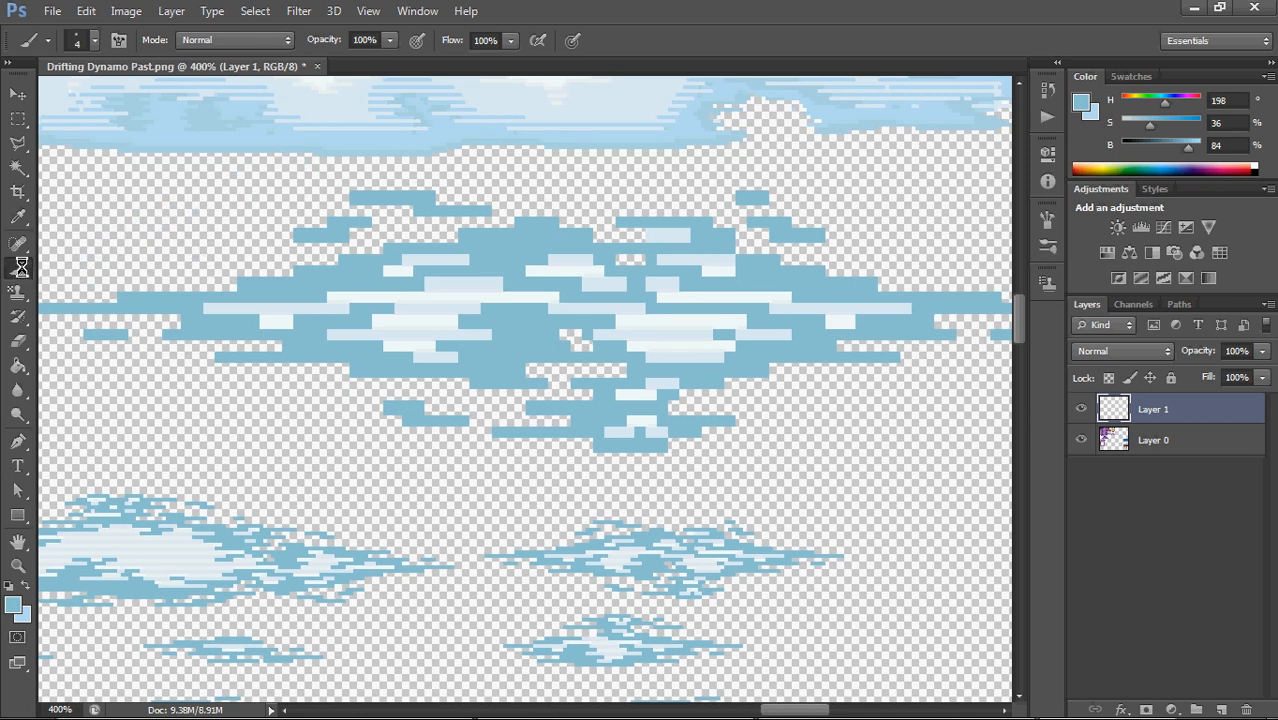
# Use the Pencil tool at 1 px to smooth the stair-stepped upper edges of the enlarged cloud with the sampled blue
pyautogui.rightClick(21, 267)
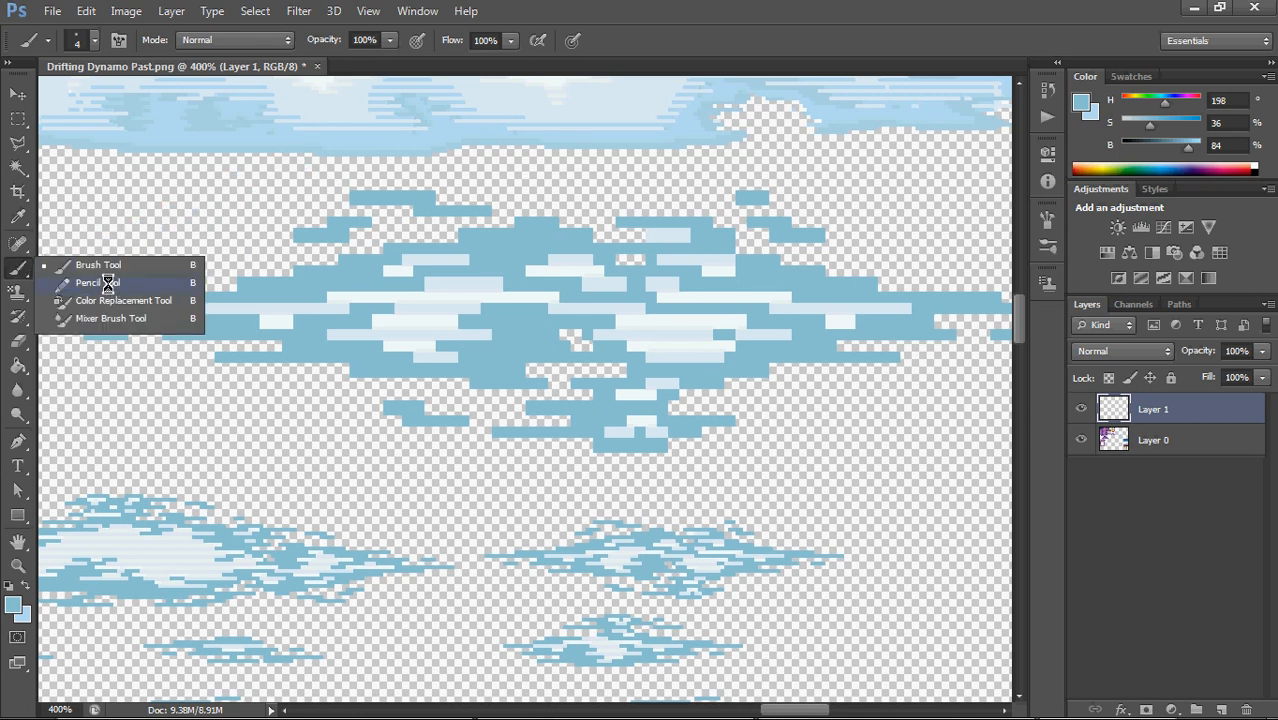
pyautogui.click(108, 283)
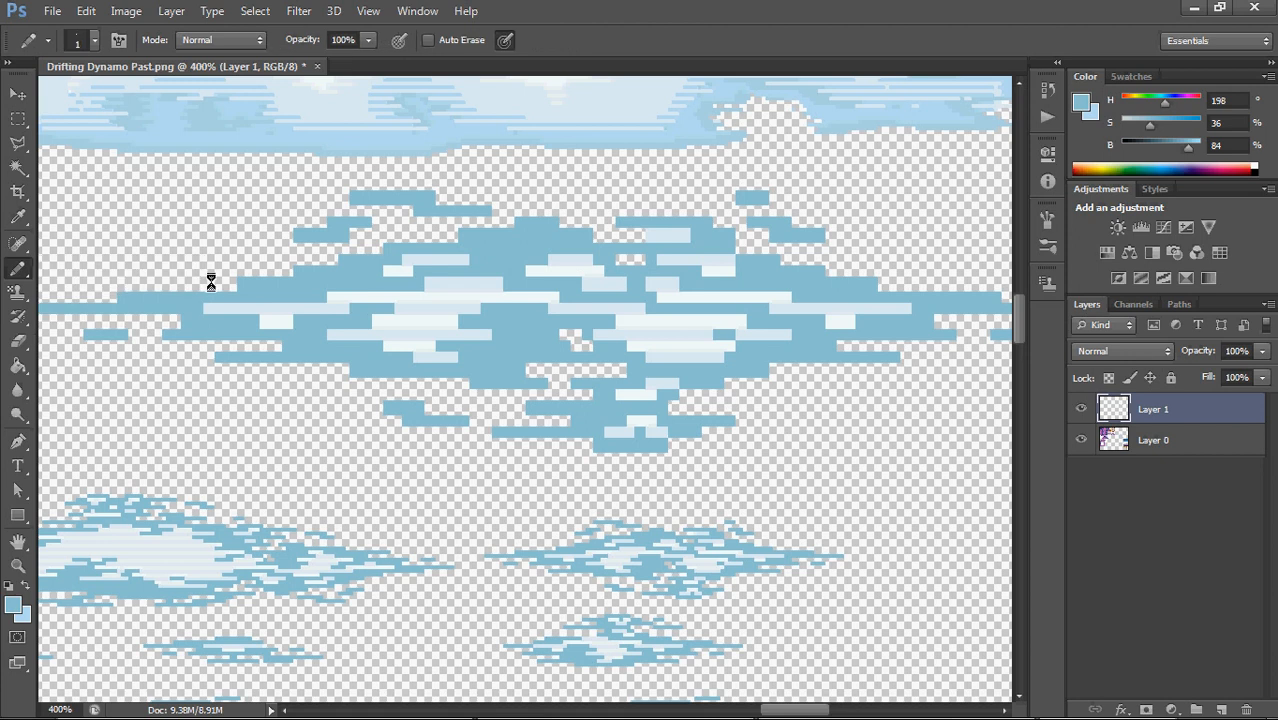
pyautogui.click(95, 40)
pyautogui.moveTo(28, 101)
pyautogui.mouseDown()
pyautogui.moveTo(174, 94)
pyautogui.moveTo(25, 100)
pyautogui.mouseUp()
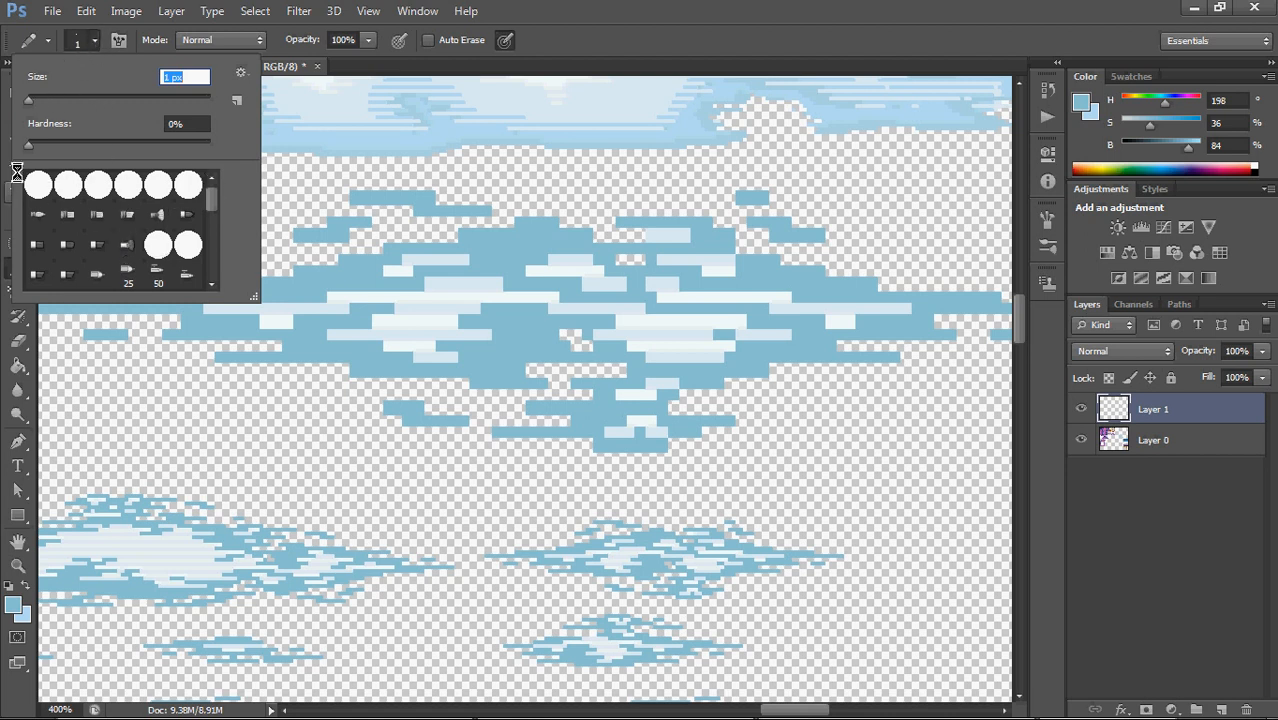
pyautogui.moveTo(55, 100)
pyautogui.mouseDown()
pyautogui.moveTo(79, 104)
pyautogui.moveTo(7, 95)
pyautogui.mouseUp()
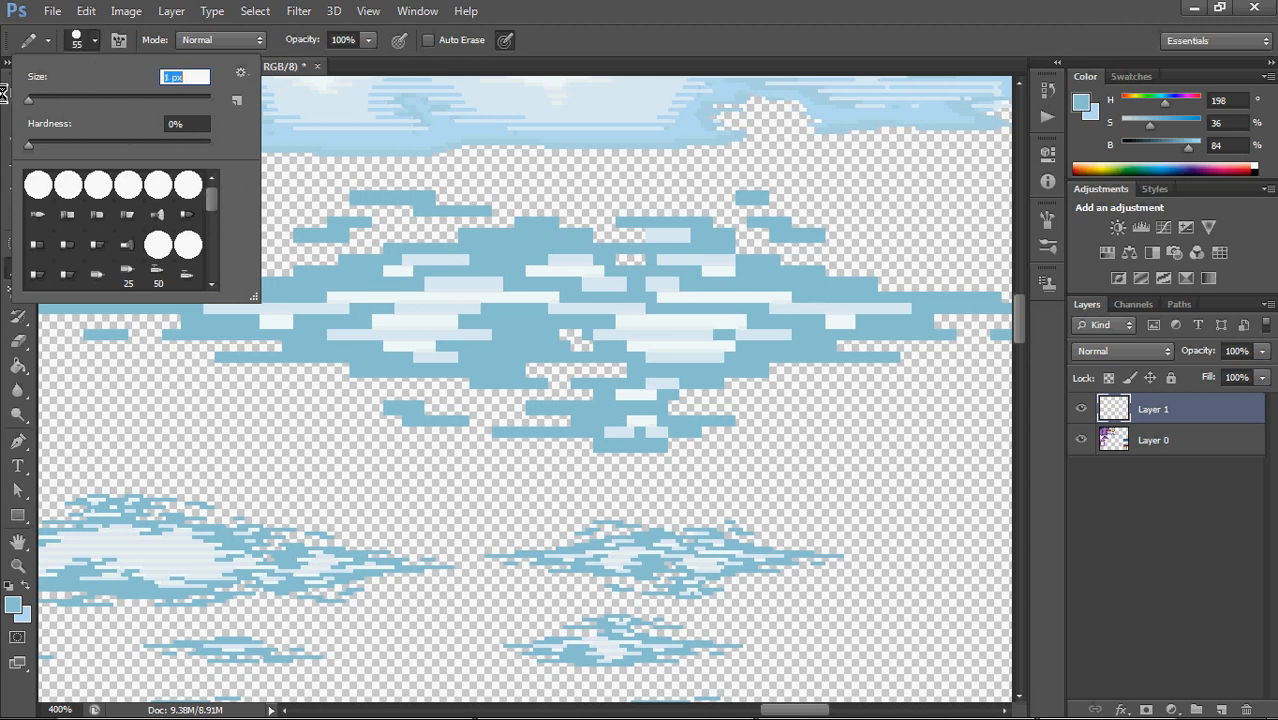
pyautogui.click(98, 42)
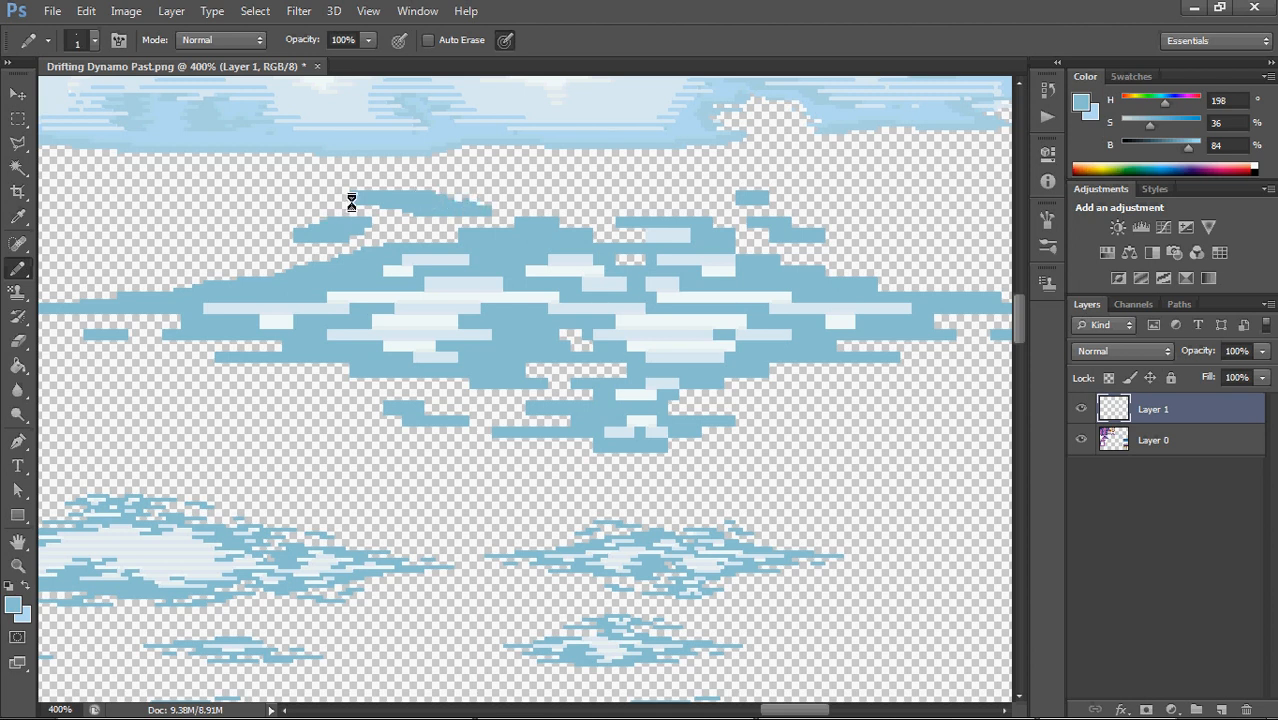
pyautogui.moveTo(346, 199); pyautogui.dragTo(350, 194)
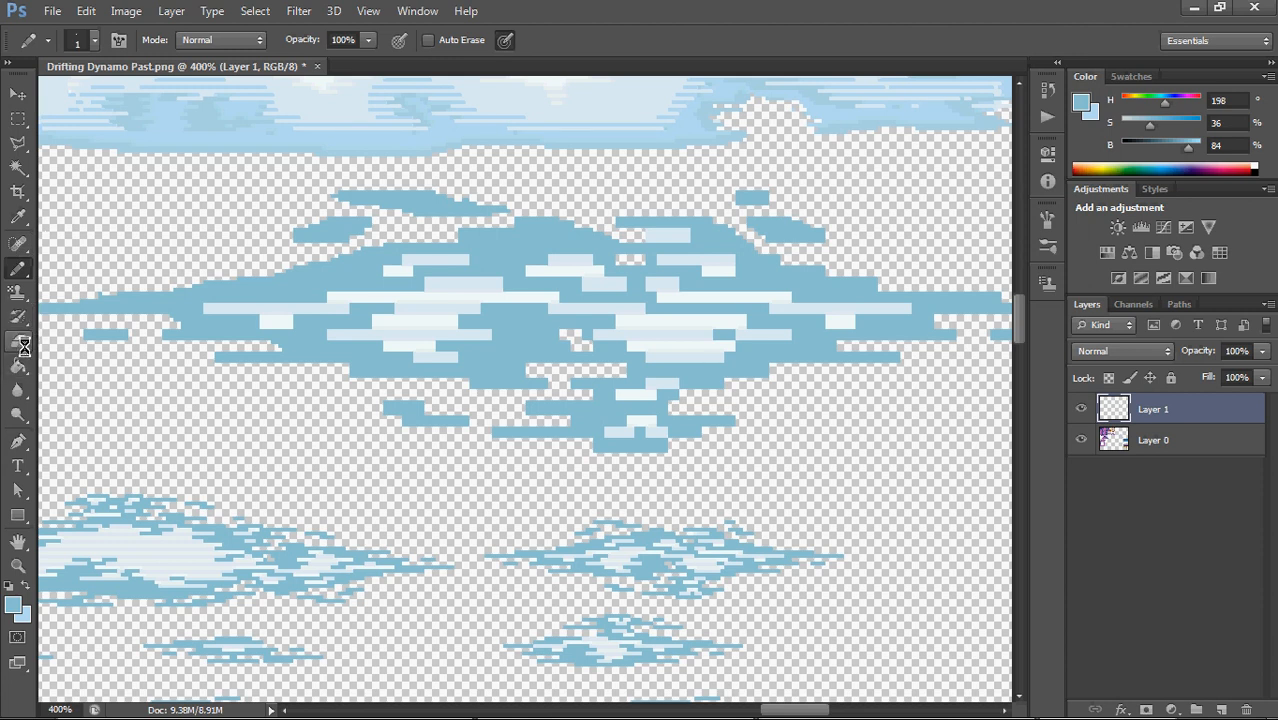
# Switch to the Eraser and set it to Pencil mode with a 1 px tip
pyautogui.click(18, 346)
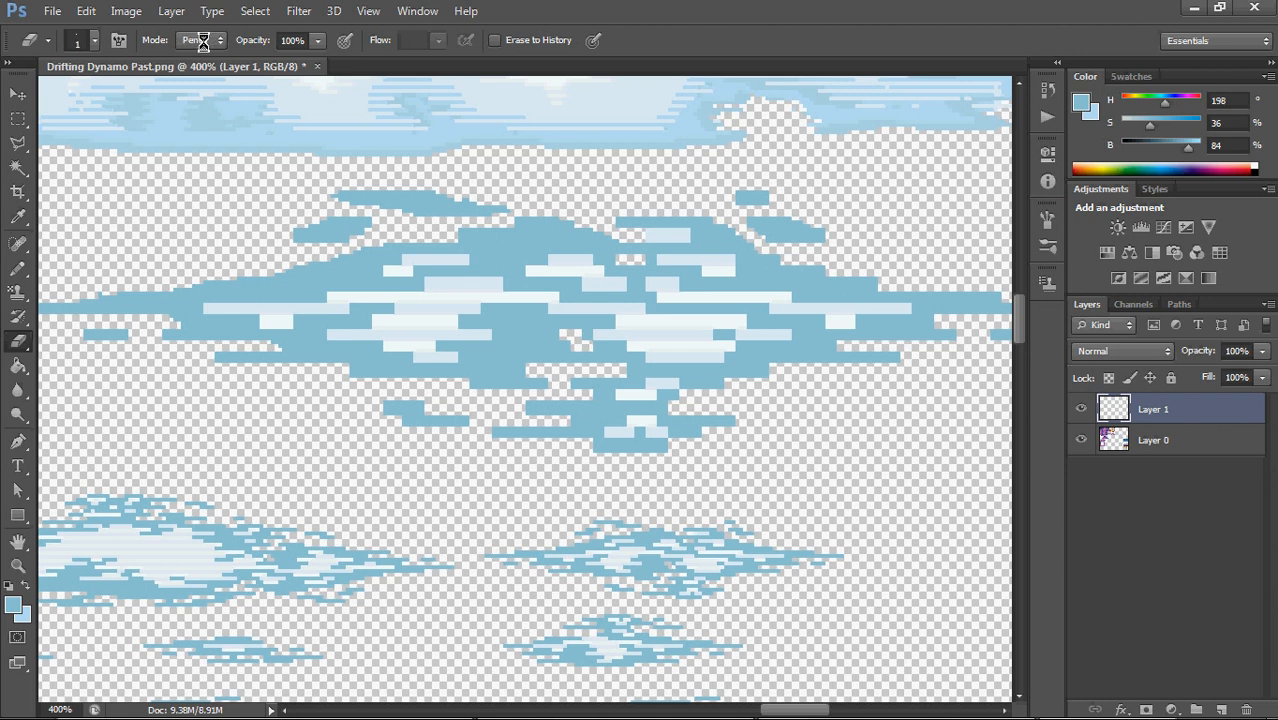
pyautogui.click(206, 40)
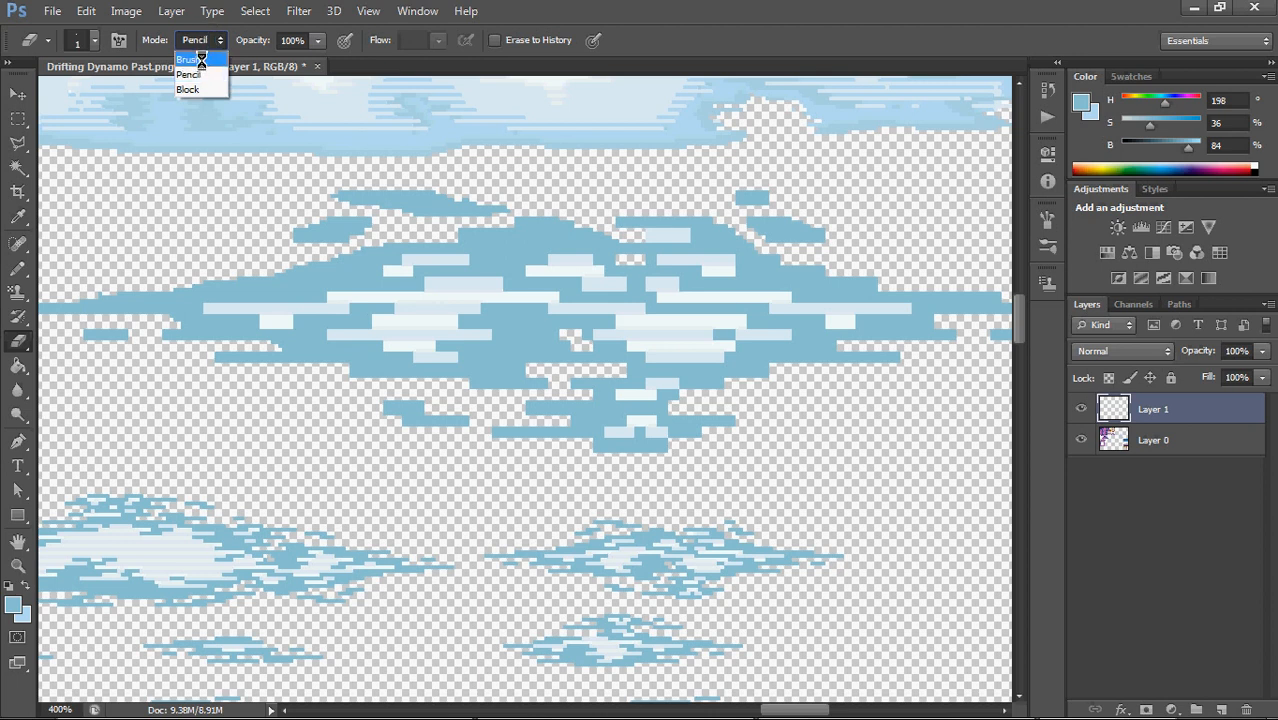
pyautogui.click(201, 60)
pyautogui.click(209, 40)
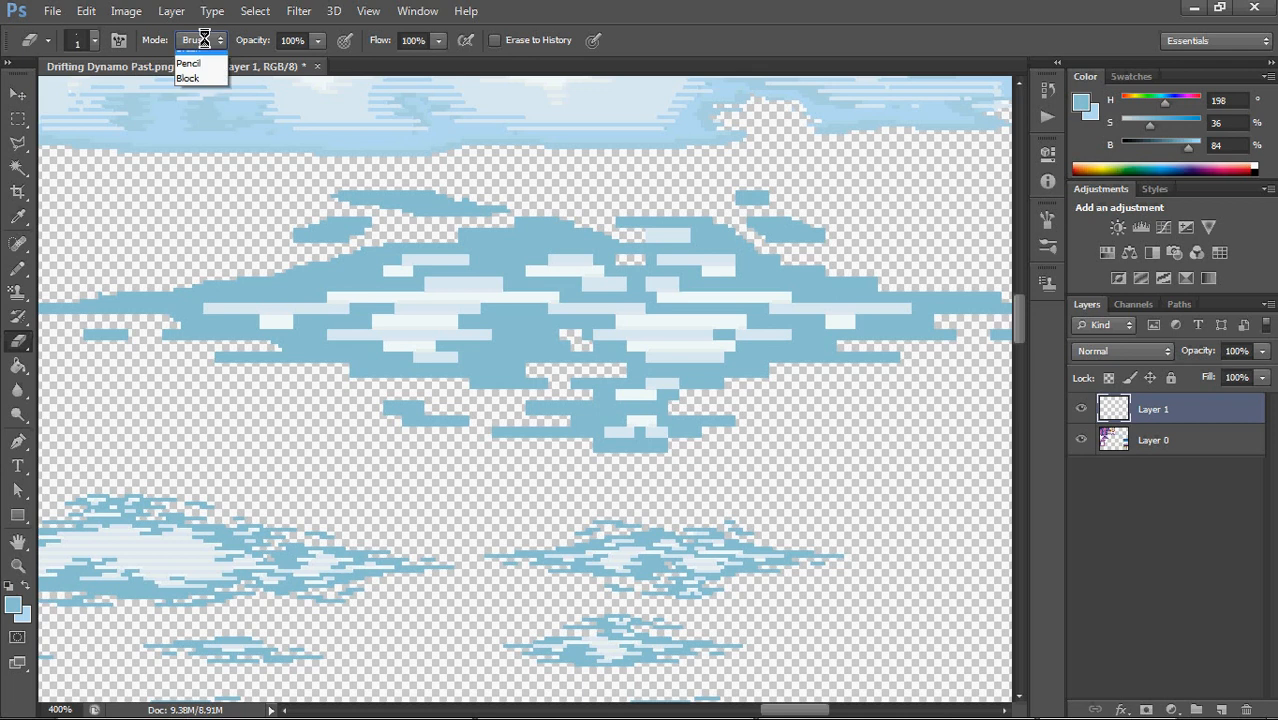
pyautogui.click(202, 74)
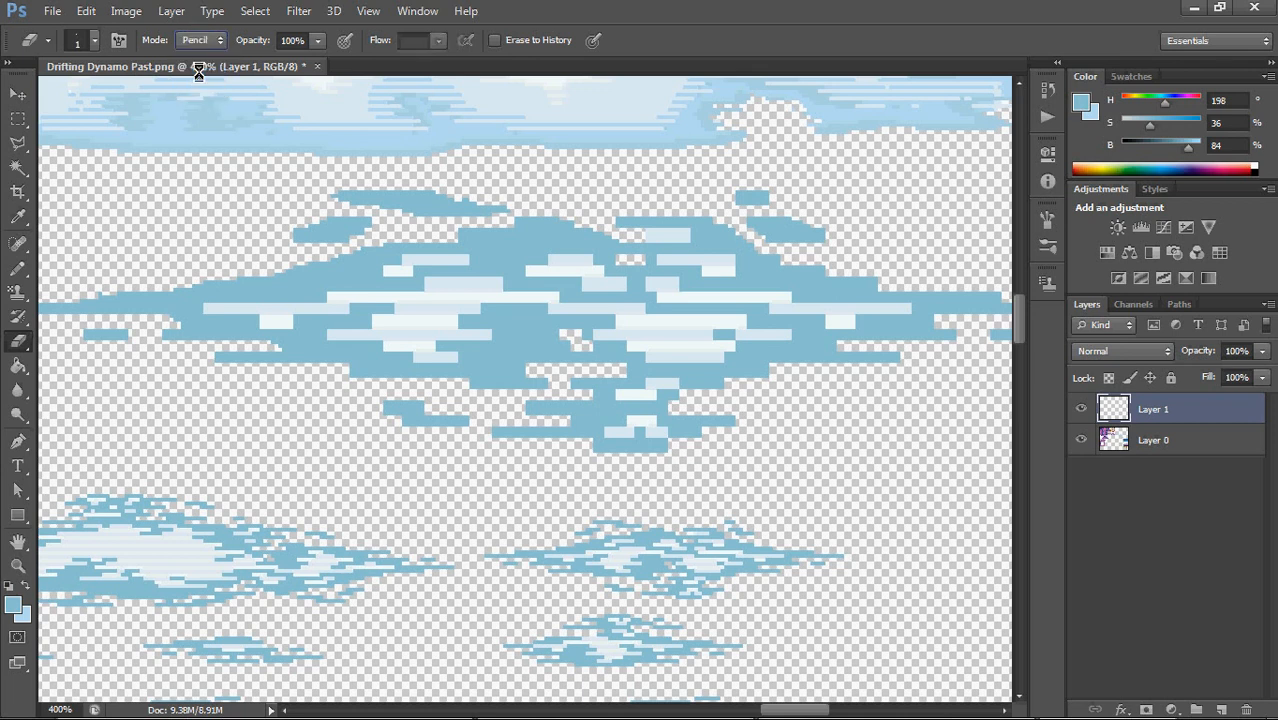
pyautogui.click(94, 44)
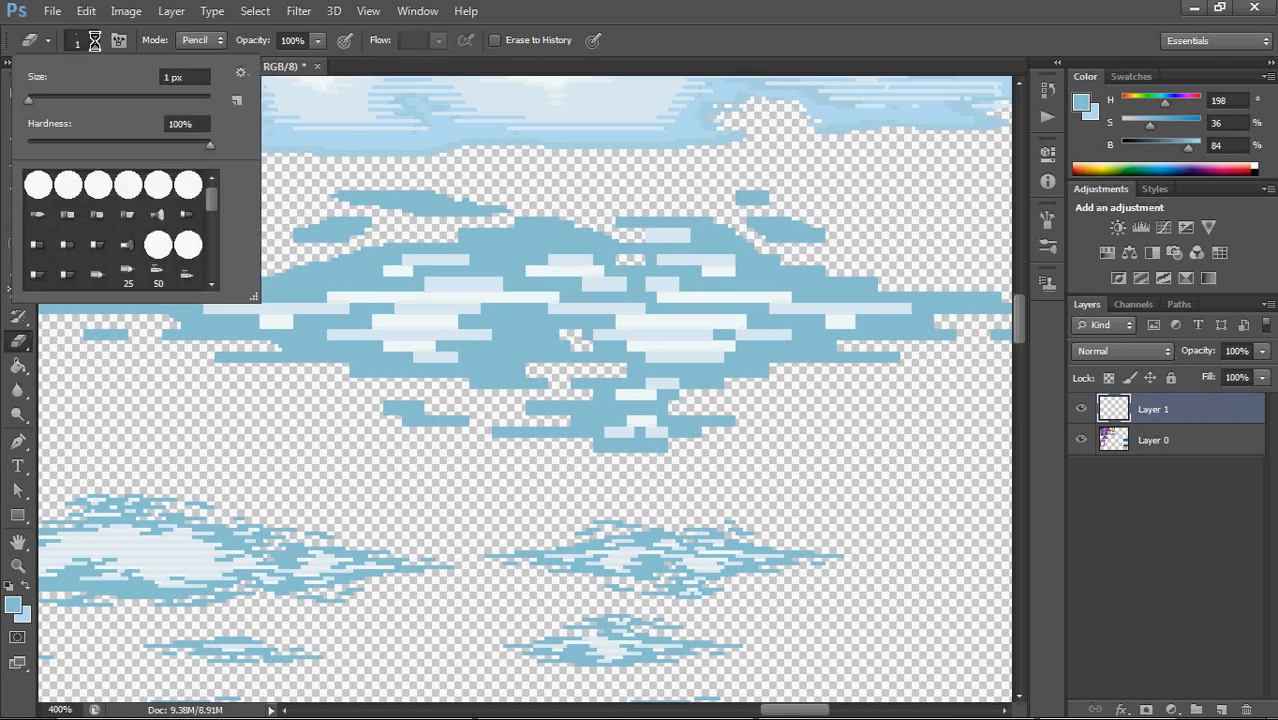
pyautogui.click(96, 40)
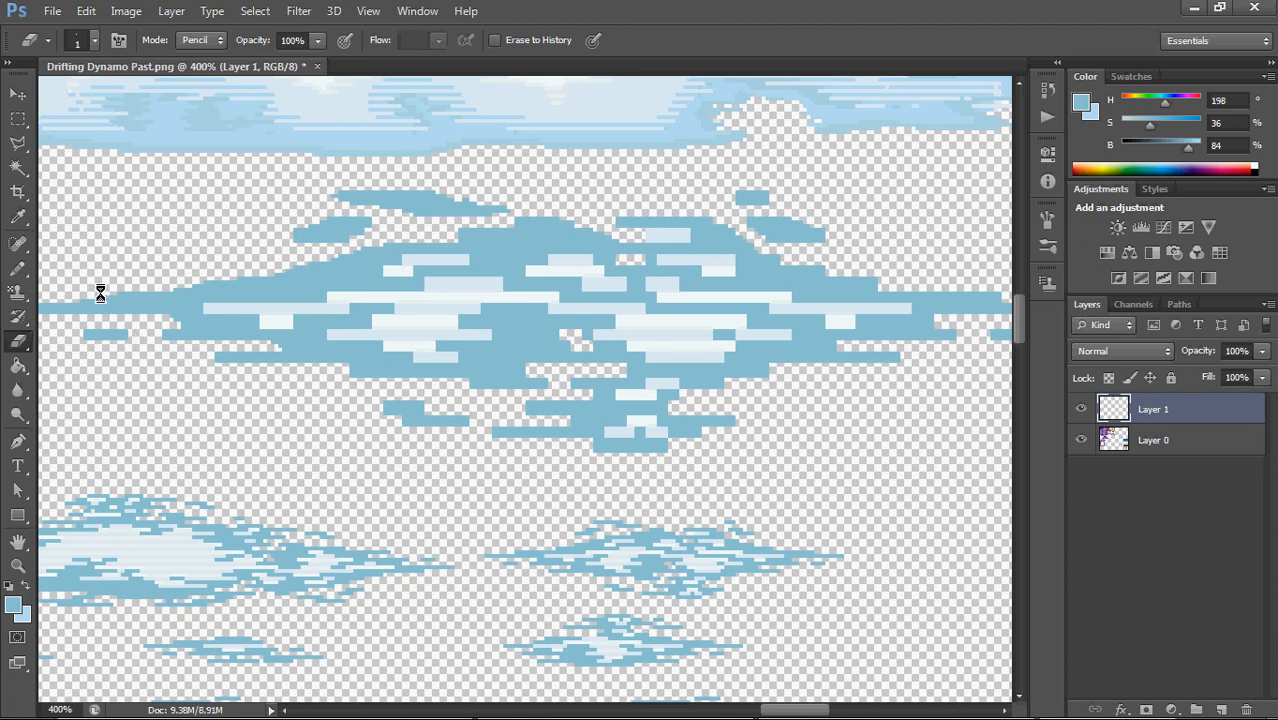
# Erase blocky pixels along the enlarged cloud's lower left edge, around its central holes and along its right tip to refine the outline
pyautogui.moveTo(127, 337); pyautogui.dragTo(85, 338)
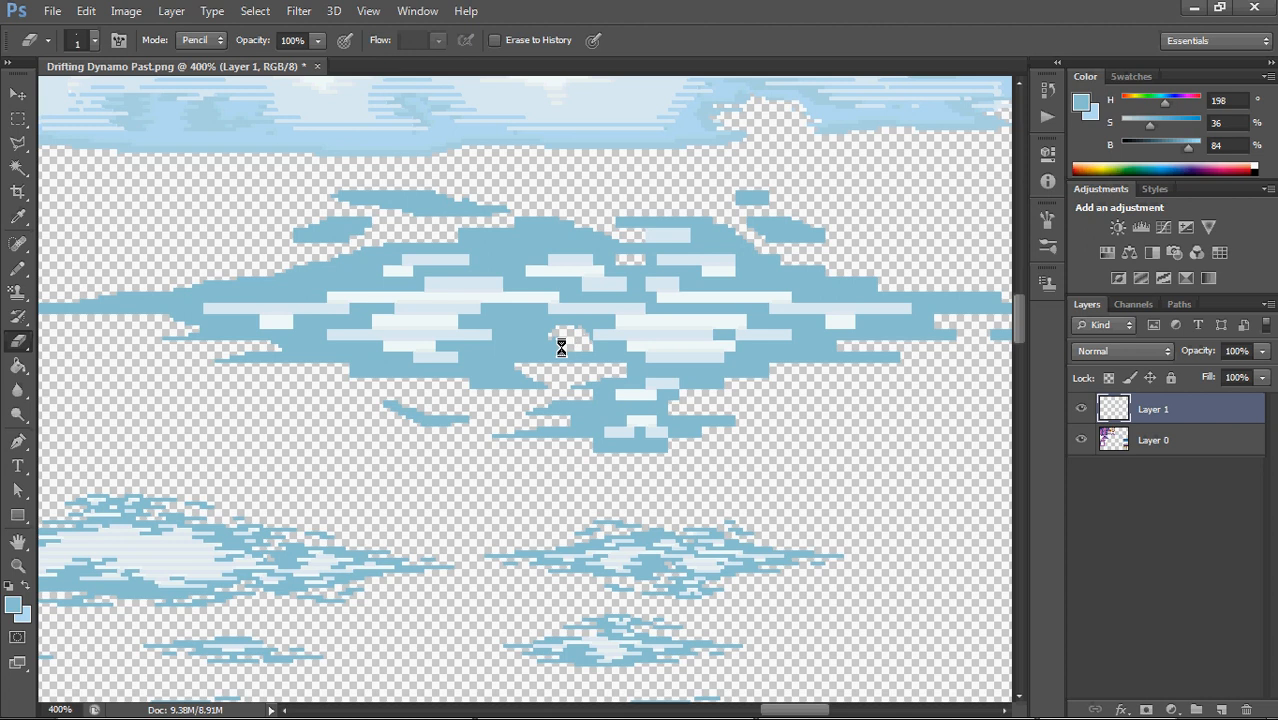
pyautogui.moveTo(558, 341); pyautogui.dragTo(585, 343)
pyautogui.moveTo(887, 313); pyautogui.dragTo(625, 379)
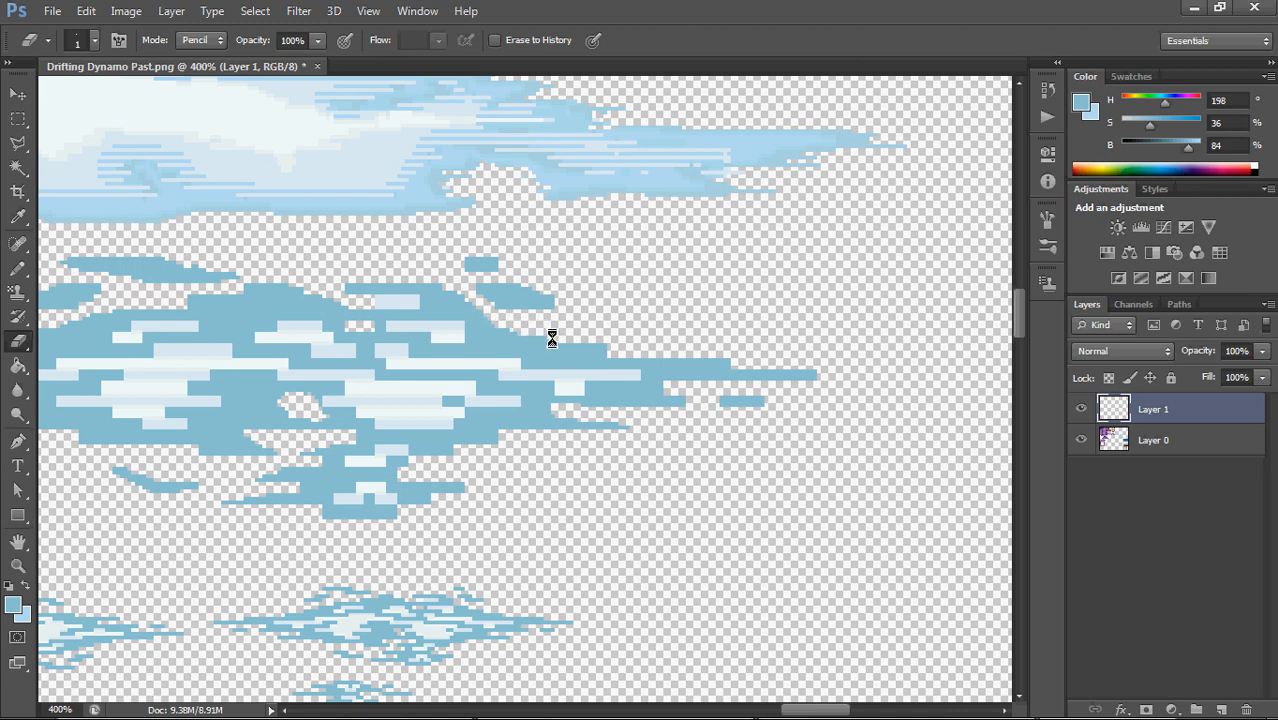
pyautogui.moveTo(552, 338); pyautogui.dragTo(617, 352)
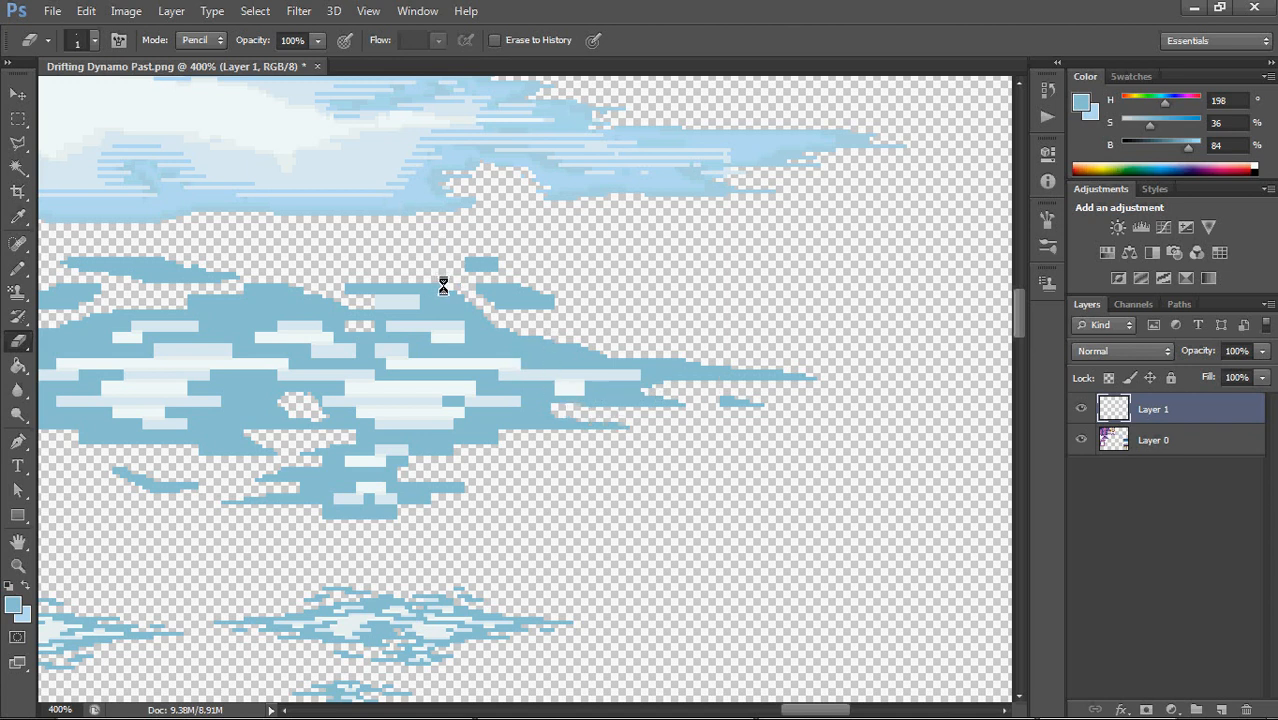
# Reshape the small detached wisps above the cloud into tapered streaks, using the 1 px Eraser and the Pencil with the cloud's blue
pyautogui.moveTo(478, 305)
pyautogui.mouseDown()
pyautogui.moveTo(518, 314)
pyautogui.moveTo(477, 297)
pyautogui.moveTo(548, 318)
pyautogui.mouseUp()
pyautogui.press('b')
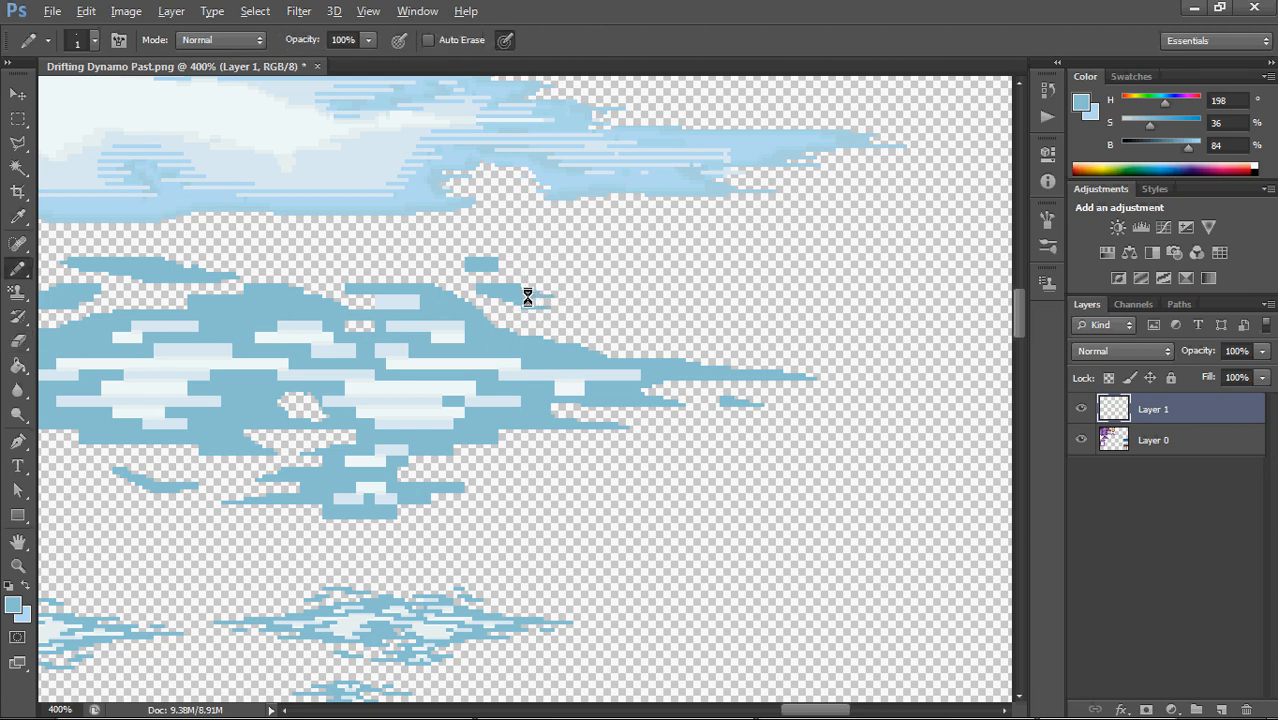
pyautogui.press('alt')
pyautogui.press('alt')
pyautogui.moveTo(526, 257)
pyautogui.mouseDown()
pyautogui.moveTo(547, 256)
pyautogui.moveTo(431, 268)
pyautogui.moveTo(602, 285)
pyautogui.moveTo(727, 338)
pyautogui.mouseUp()
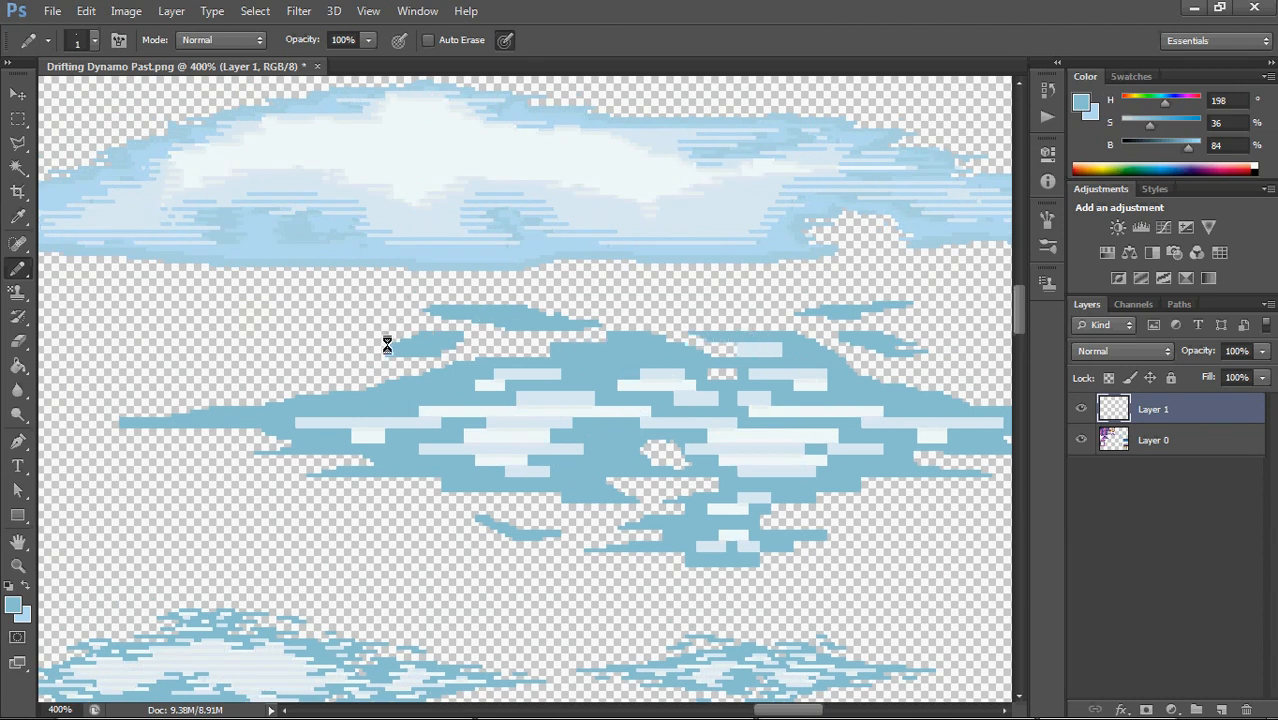
pyautogui.moveTo(389, 354)
pyautogui.mouseDown()
pyautogui.moveTo(377, 351)
pyautogui.moveTo(388, 353)
pyautogui.mouseUp()
# Show the History panel and look through the latest recorded Pencil strokes
pyautogui.click(1050, 89)
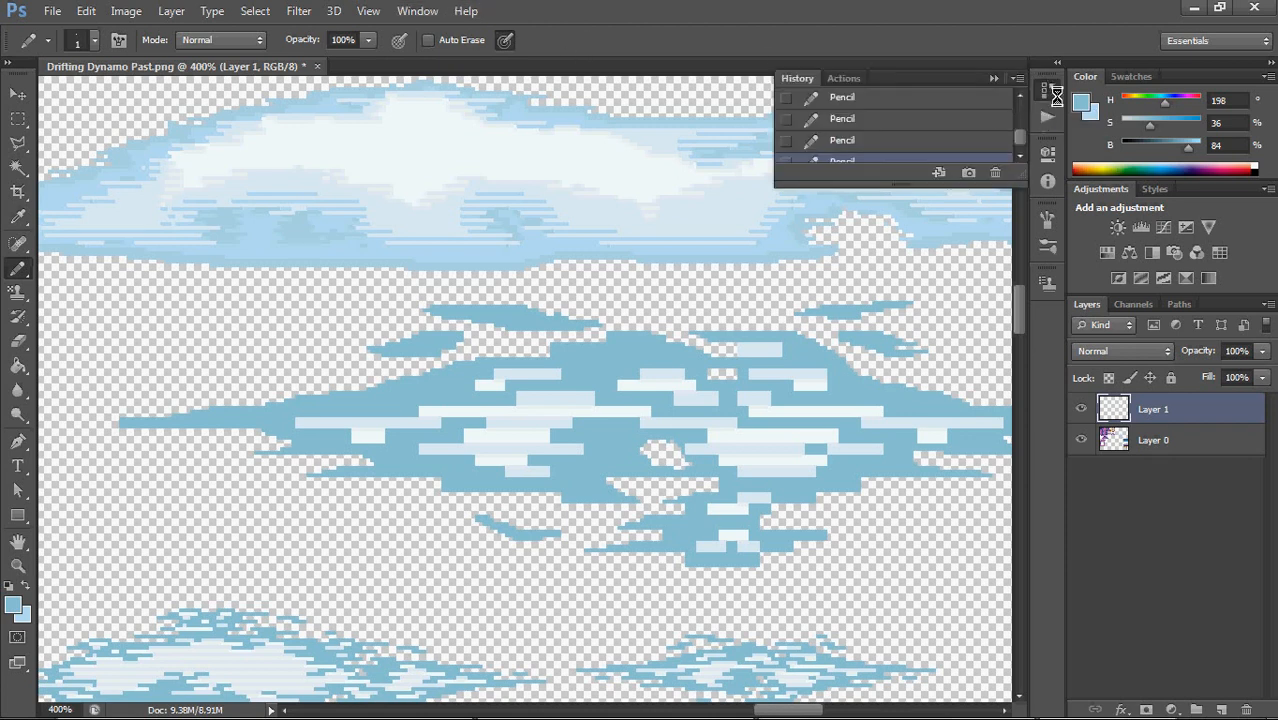
pyautogui.click(1050, 89)
pyautogui.click(415, 12)
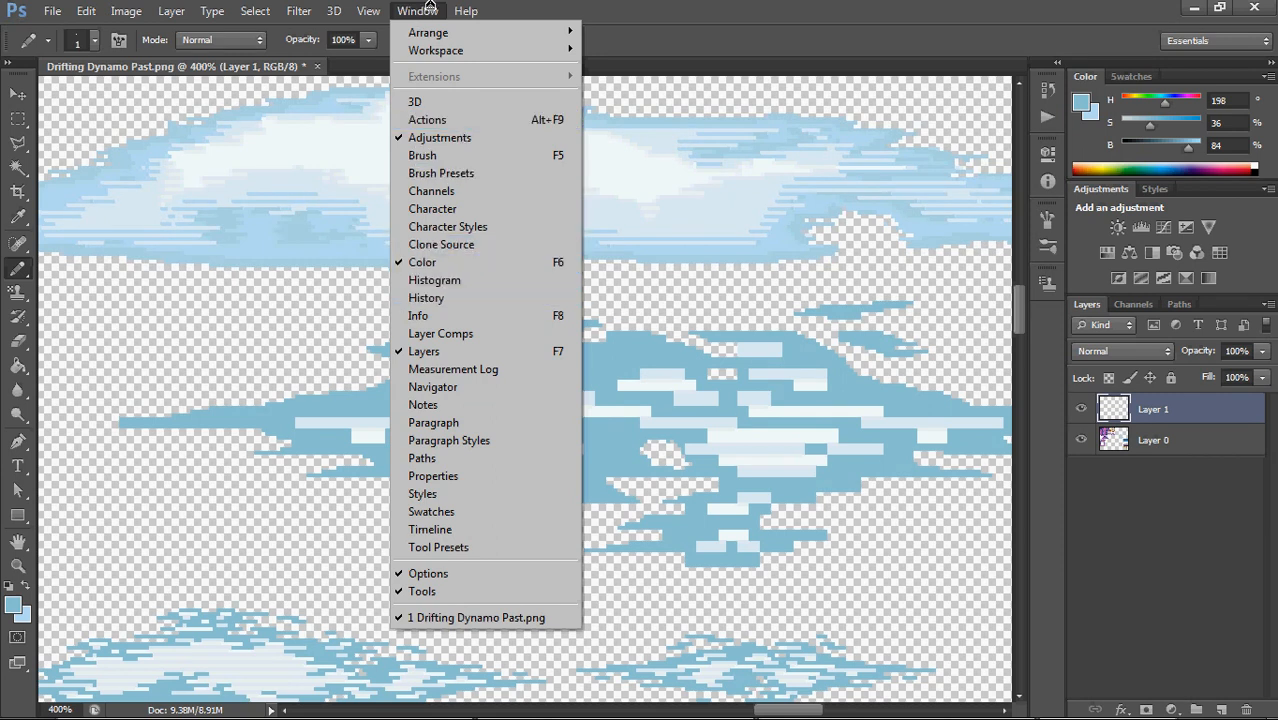
pyautogui.click(420, 12)
pyautogui.click(1047, 89)
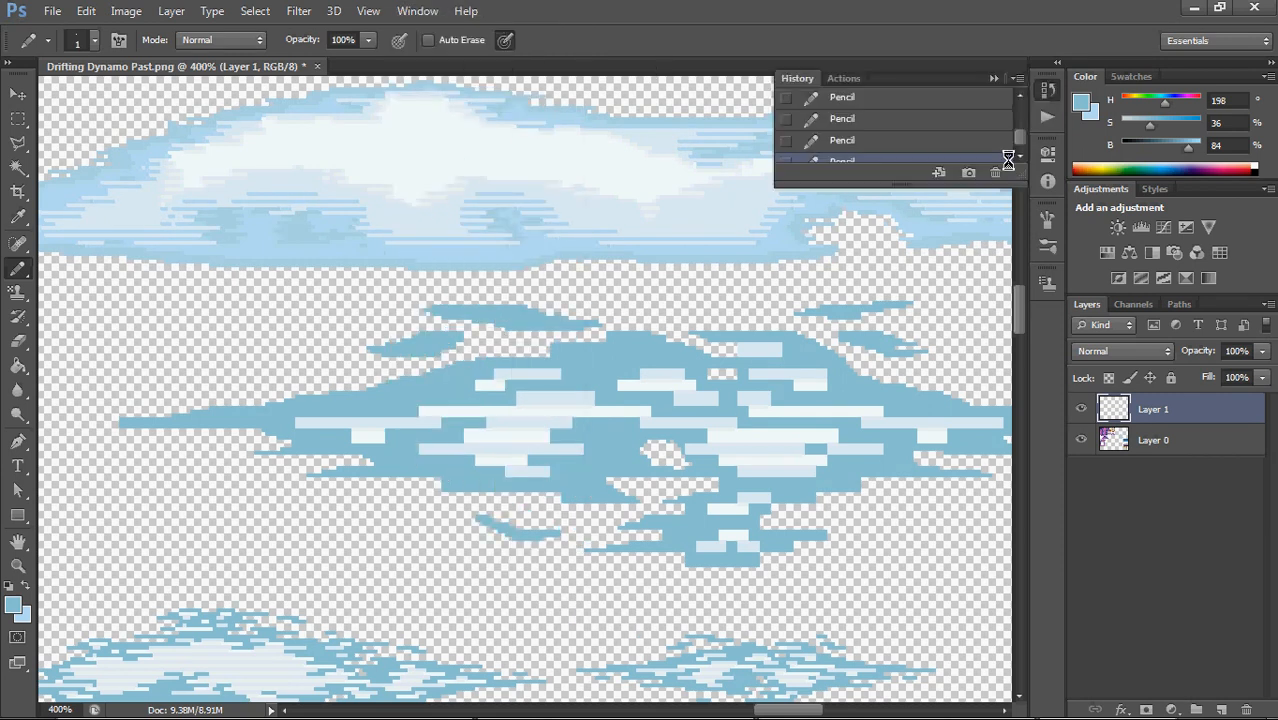
pyautogui.moveTo(1022, 138)
pyautogui.mouseDown()
pyautogui.moveTo(1024, 108)
pyautogui.moveTo(1022, 141)
pyautogui.mouseUp()
pyautogui.click(1048, 92)
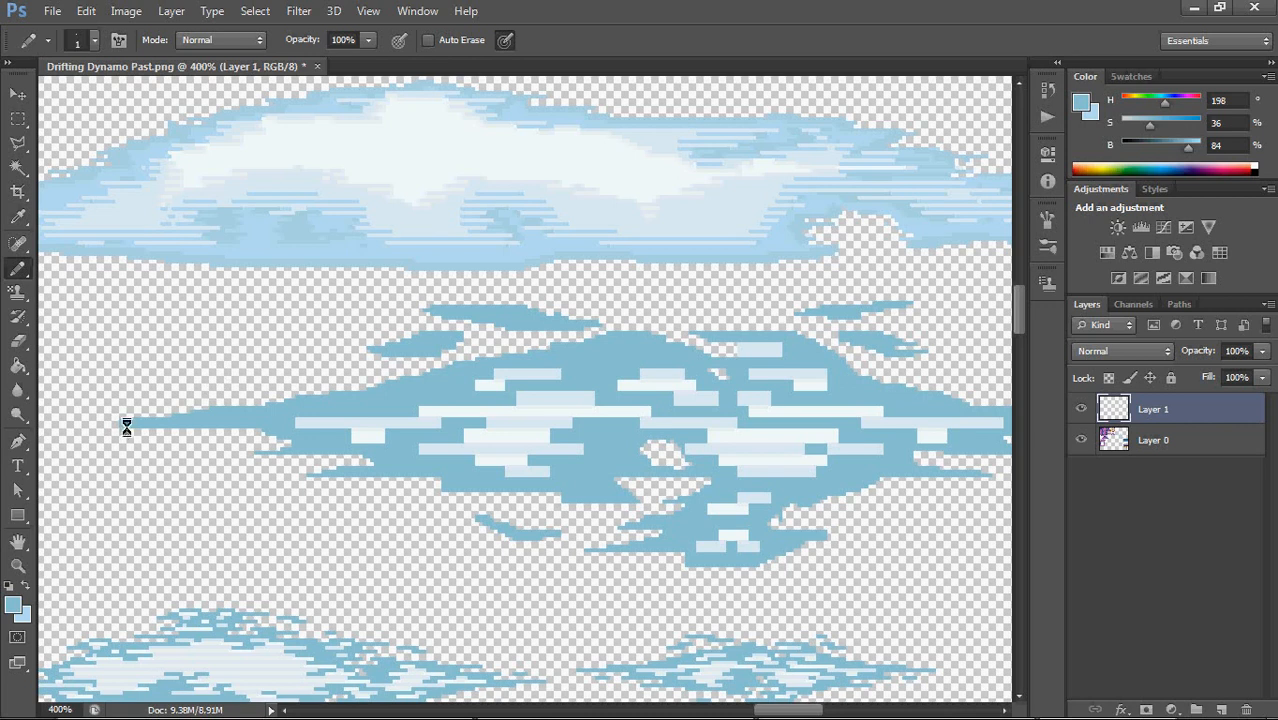
# Thin the cloud's long left tip with the Eraser and pencil thin streaks out of its left edge above and below it
pyautogui.press('e')
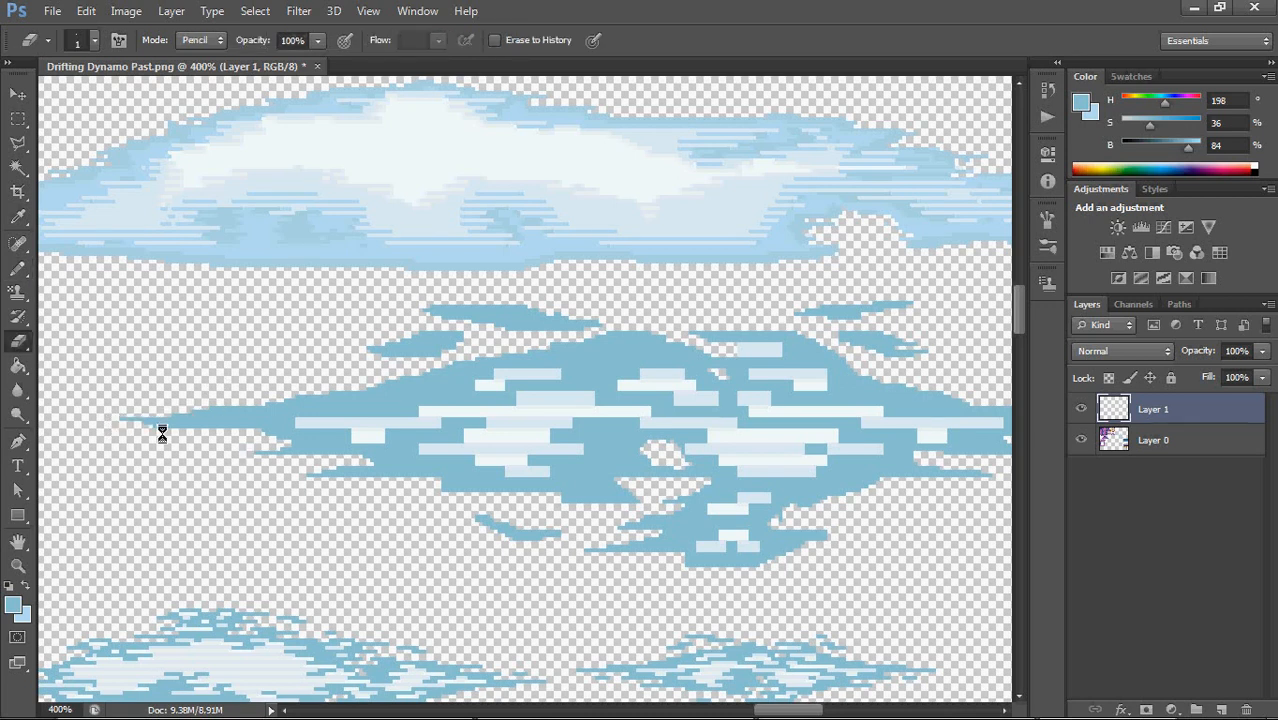
pyautogui.press('b')
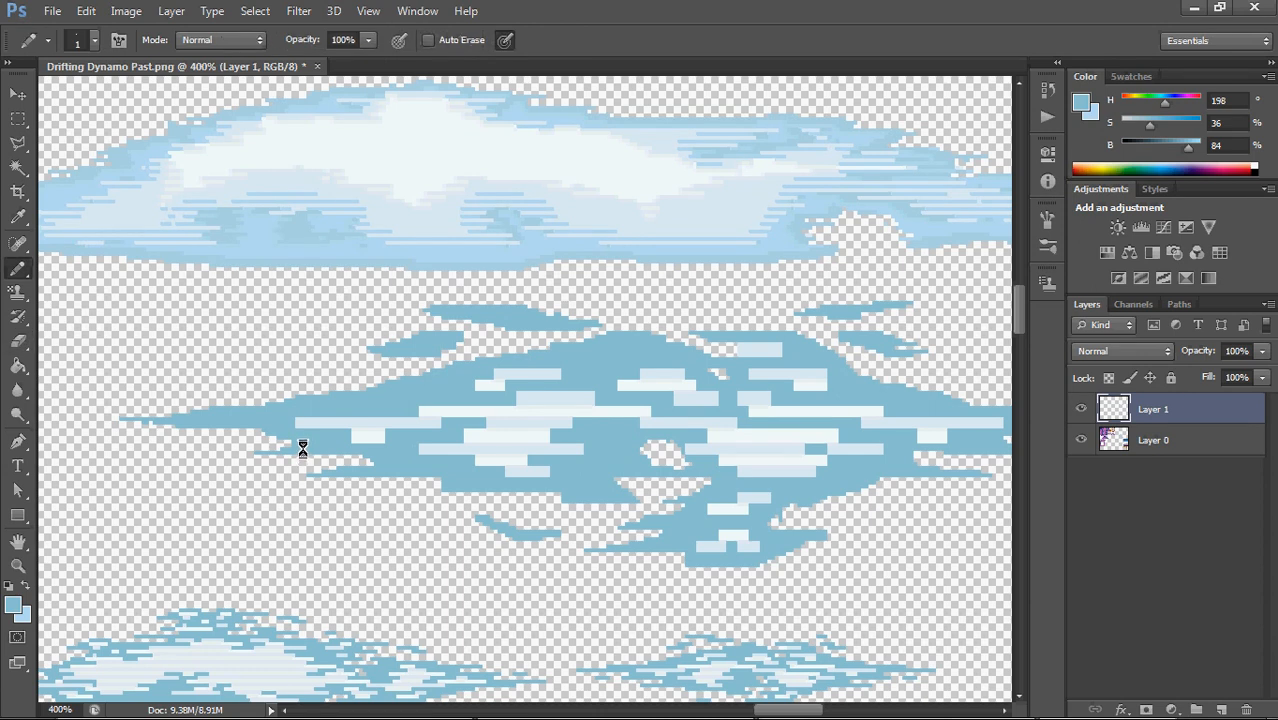
pyautogui.moveTo(262, 451)
pyautogui.mouseDown()
pyautogui.moveTo(240, 456)
pyautogui.moveTo(260, 453)
pyautogui.mouseUp()
pyautogui.moveTo(277, 389)
pyautogui.mouseDown()
pyautogui.moveTo(384, 388)
pyautogui.moveTo(346, 391)
pyautogui.mouseUp()
pyautogui.moveTo(269, 383); pyautogui.dragTo(294, 386)
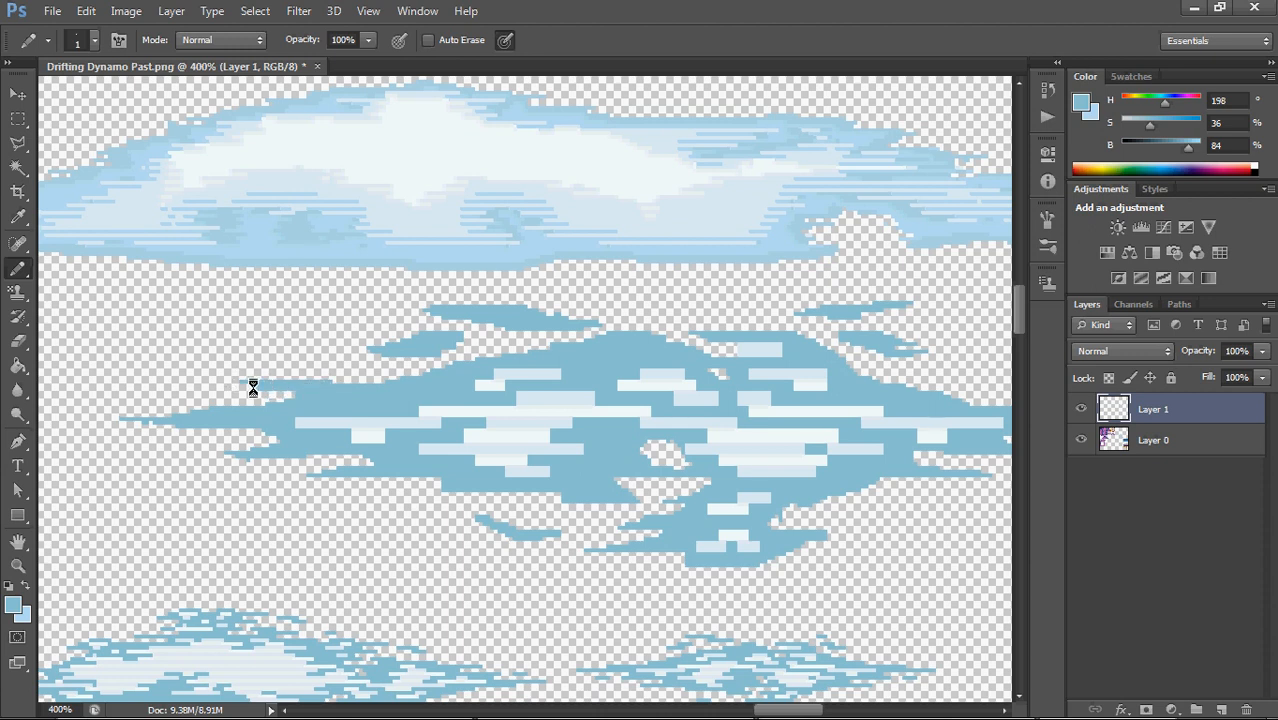
# Trim the upper-left wisp and the cloud's lower edge with the Eraser, and smooth the right slope and streaks with the Pencil
pyautogui.press('e')
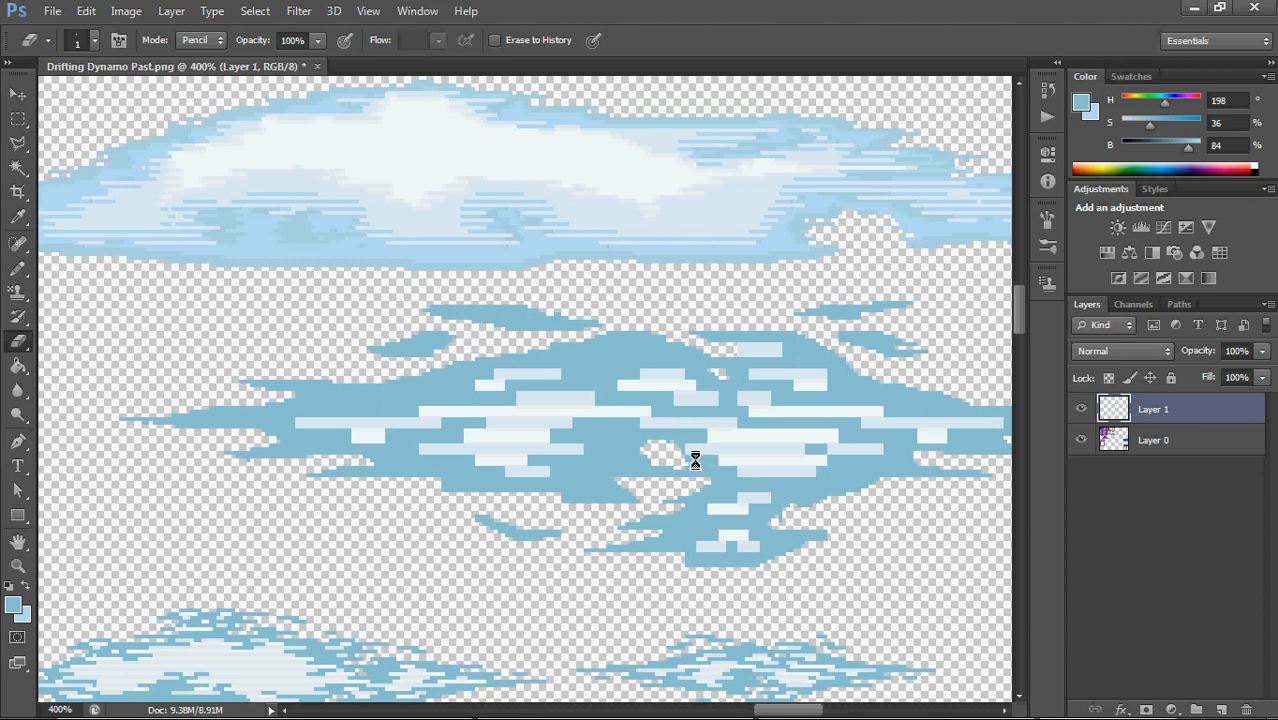
pyautogui.moveTo(693, 456); pyautogui.dragTo(520, 457)
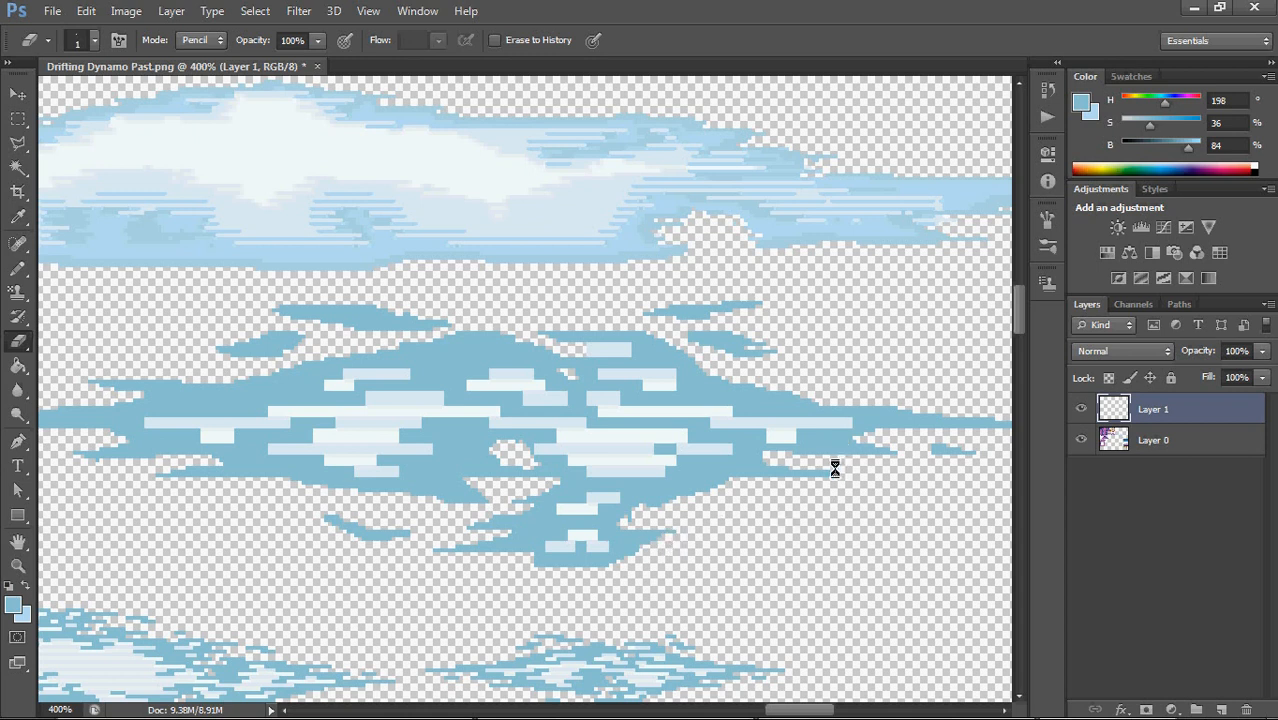
pyautogui.press('b')
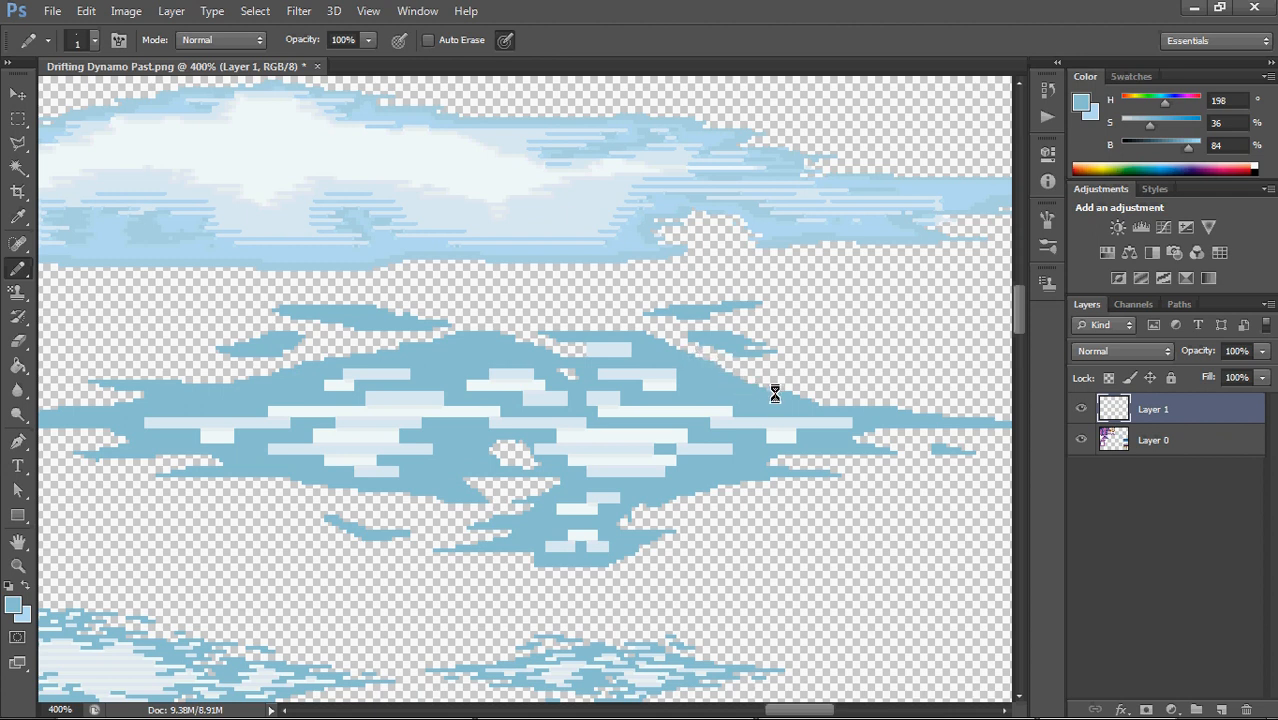
pyautogui.moveTo(935, 464); pyautogui.dragTo(718, 418)
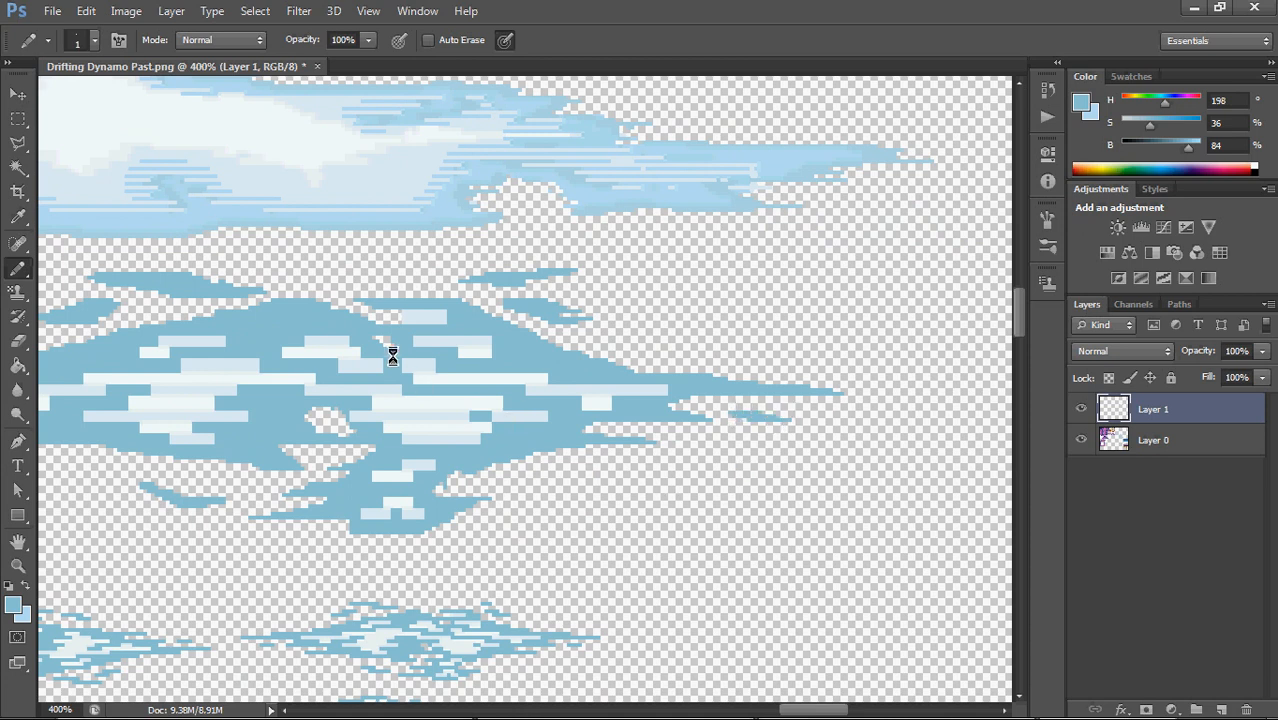
pyautogui.moveTo(555, 319); pyautogui.dragTo(739, 368)
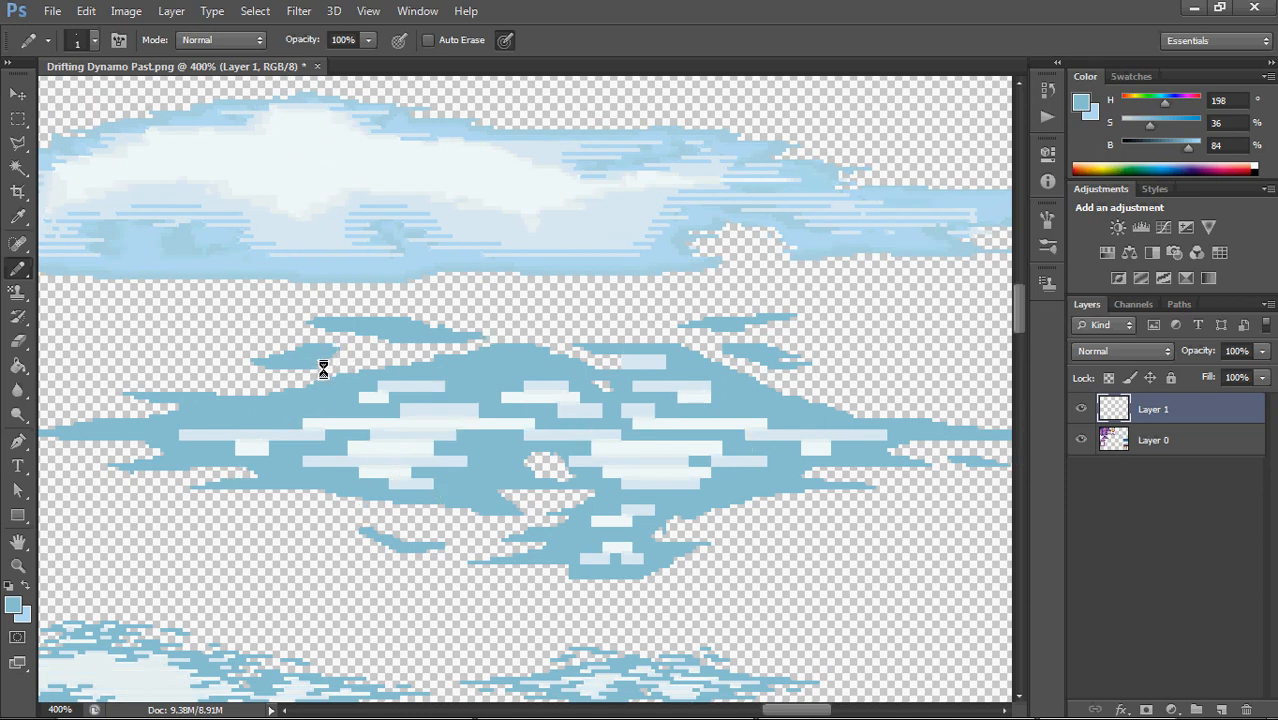
pyautogui.press('e')
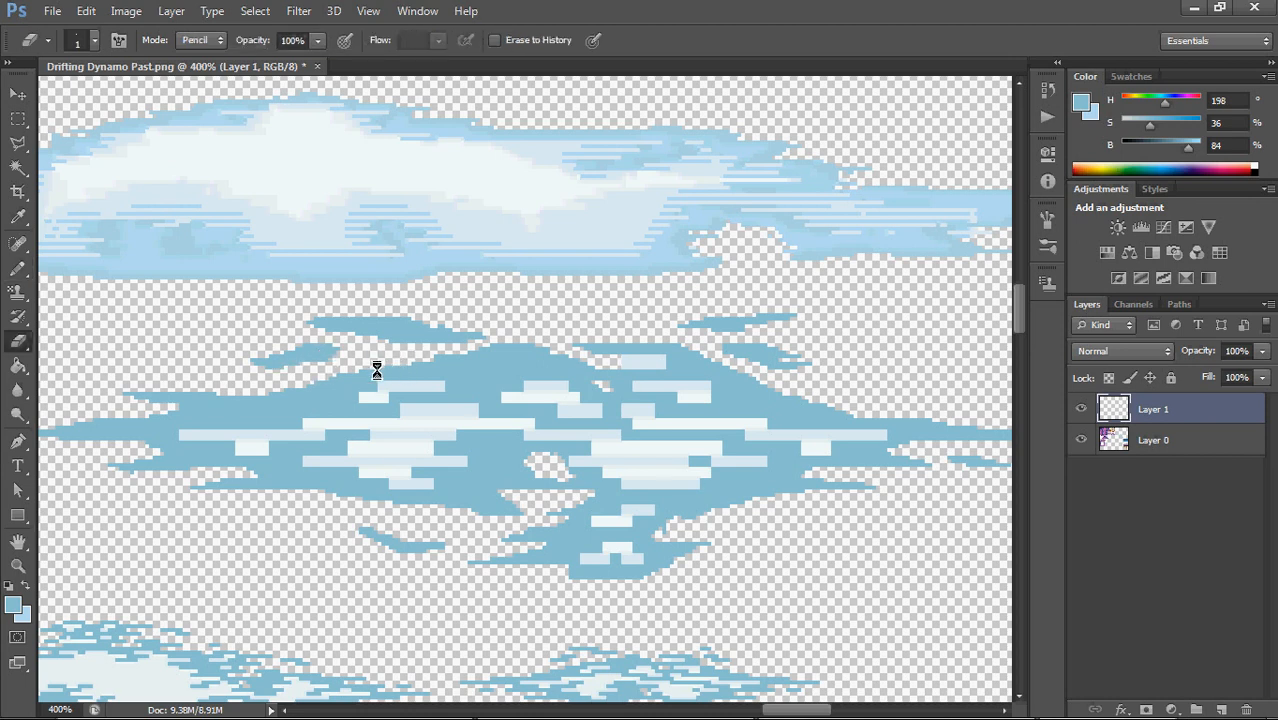
pyautogui.press('b')
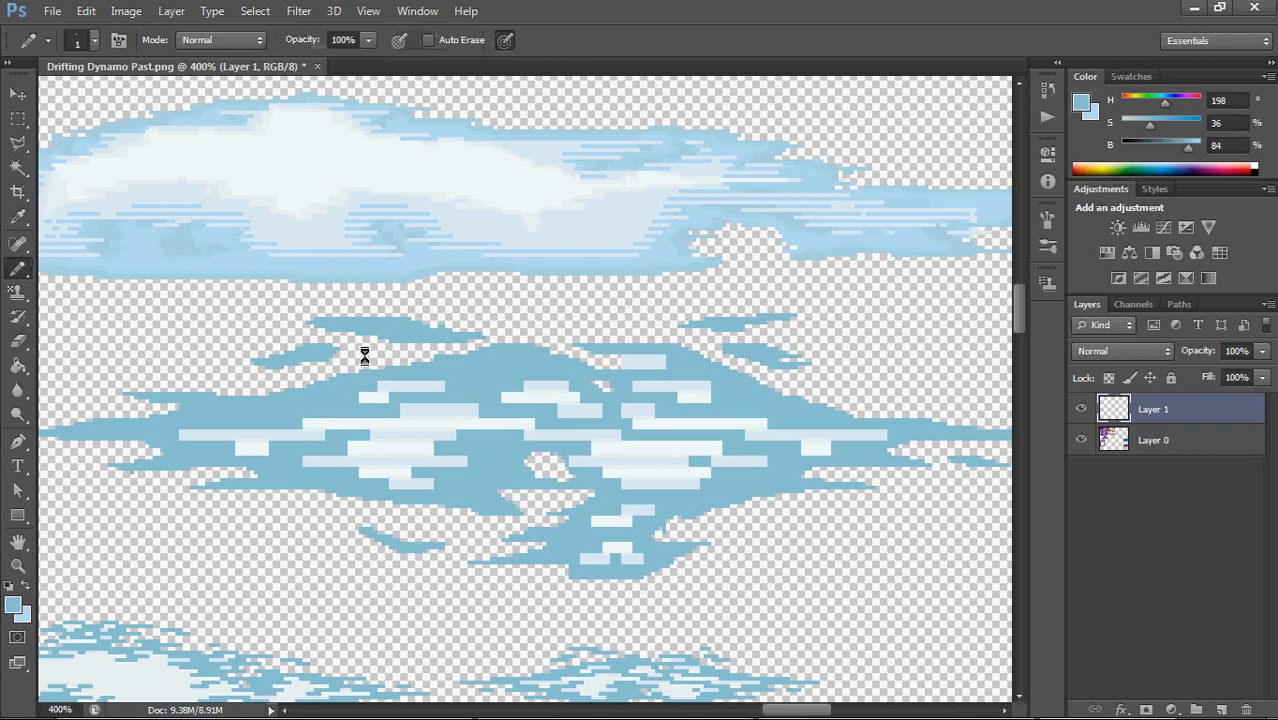
# Switch to the Gradient tool for comparison and select the Paint Bucket tool from the same tool group
pyautogui.click(18, 364)
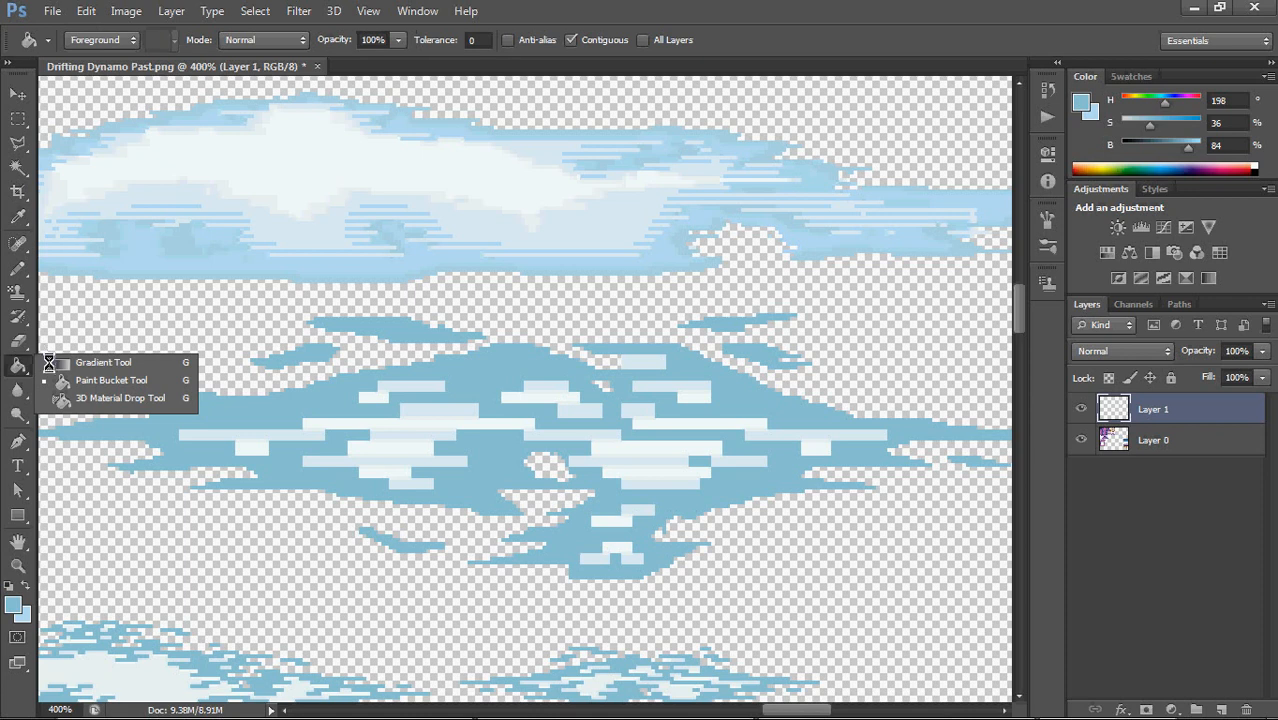
pyautogui.click(21, 363)
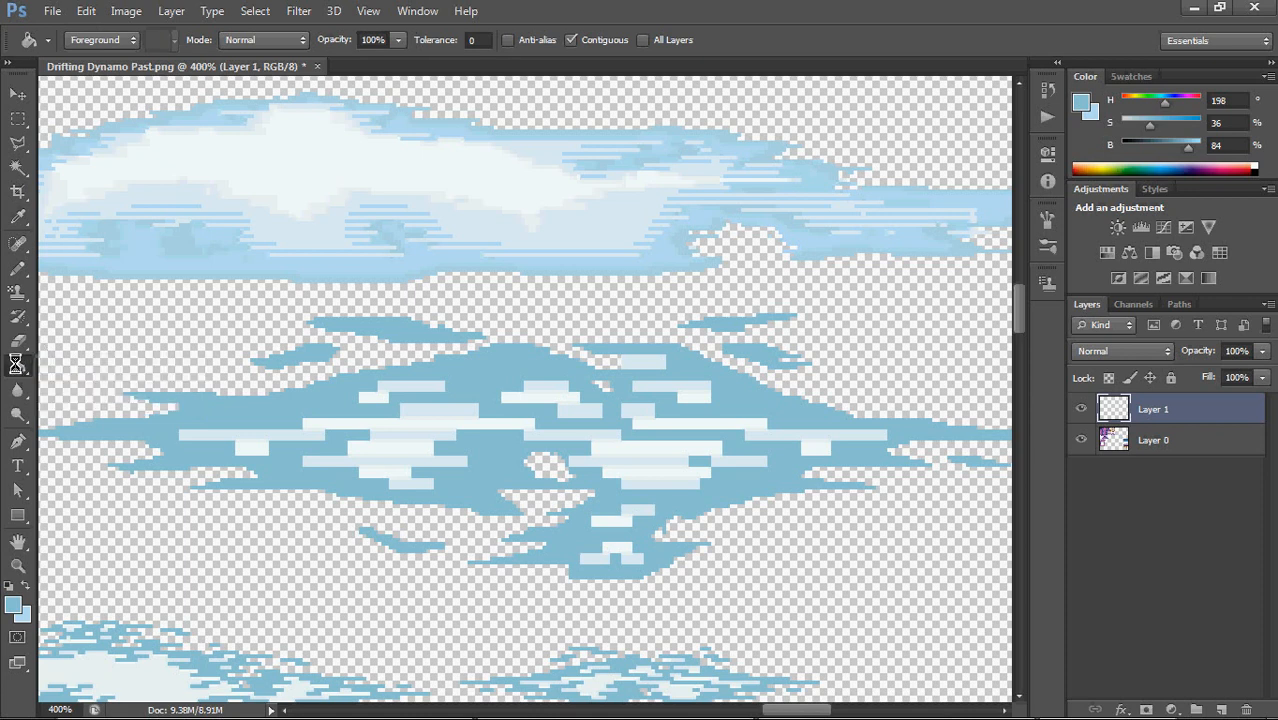
pyautogui.click(64, 363)
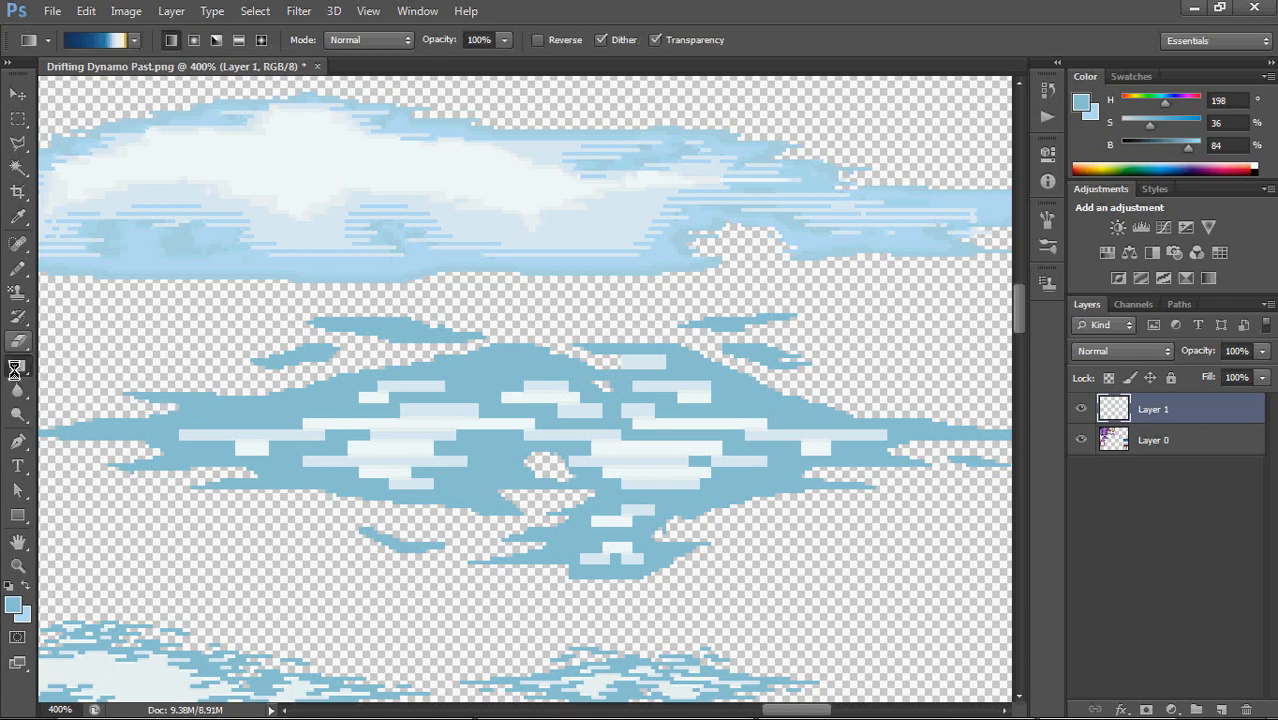
pyautogui.click(19, 366)
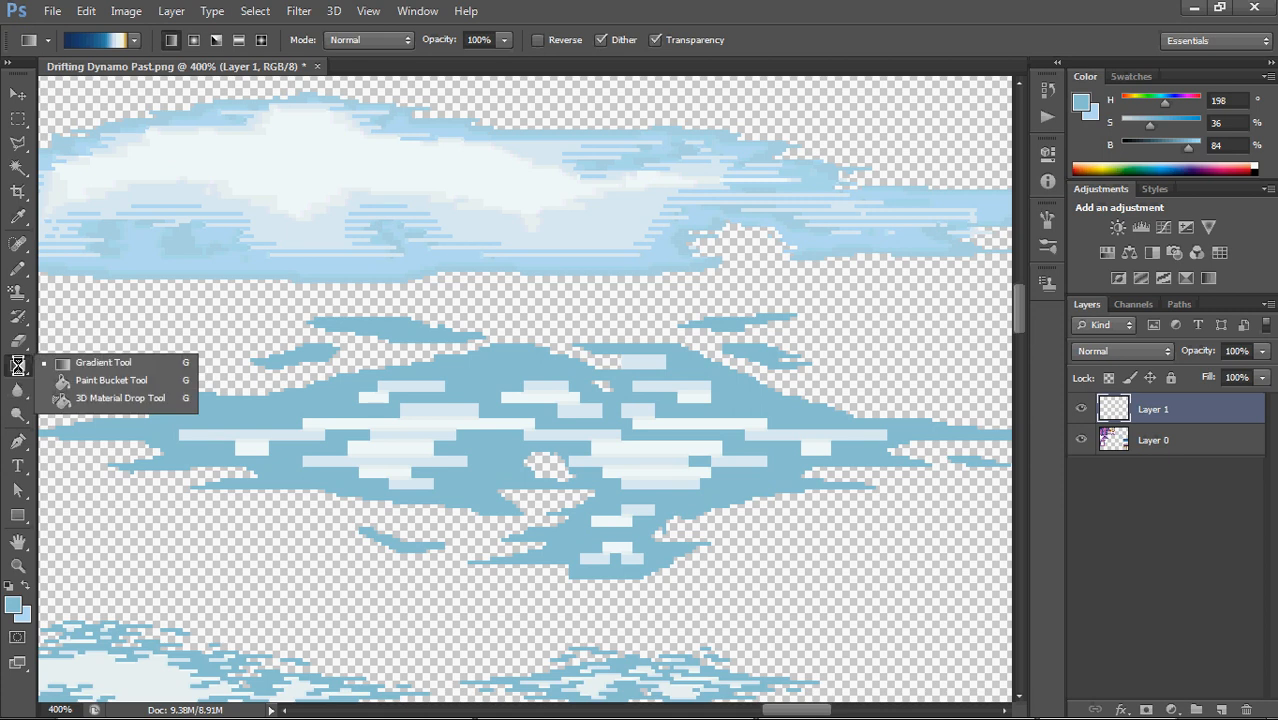
pyautogui.click(82, 381)
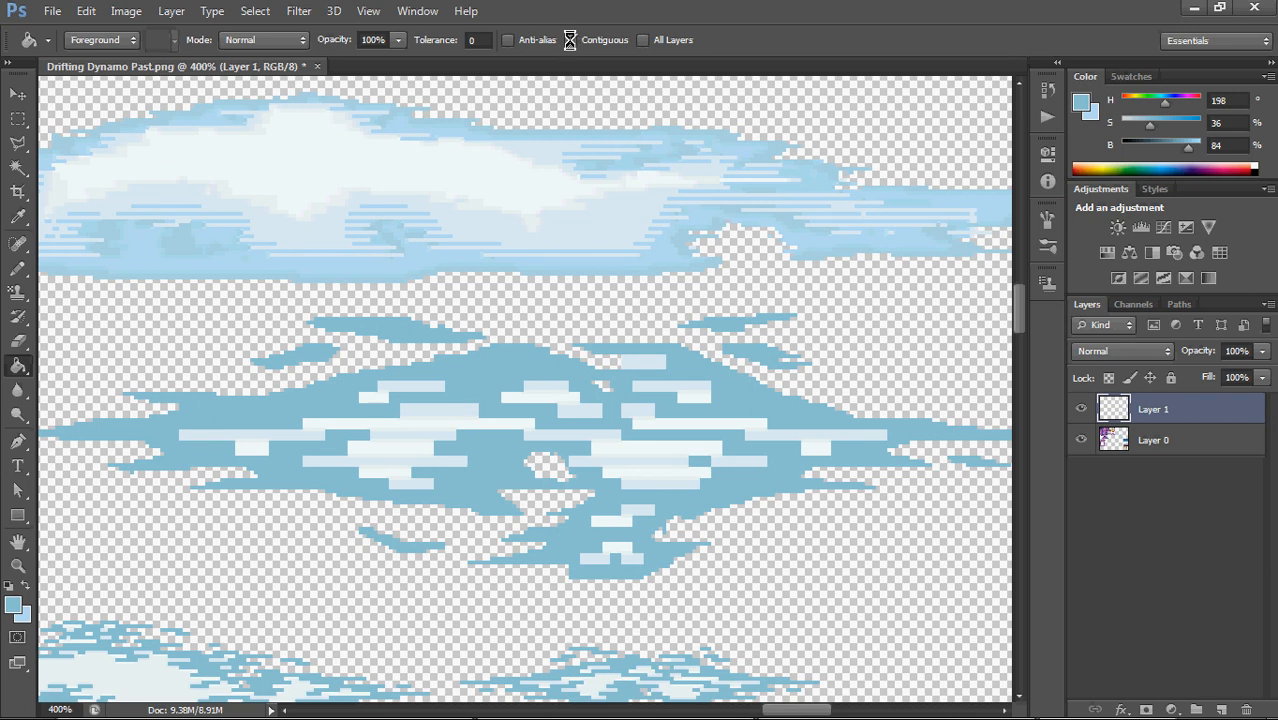
# Try filling the cloud's blue area with a pink of hue 309 while Contiguous is on, and undo the fill
pyautogui.click(570, 40)
pyautogui.moveTo(1170, 101); pyautogui.dragTo(1188, 103)
pyautogui.click(495, 366)
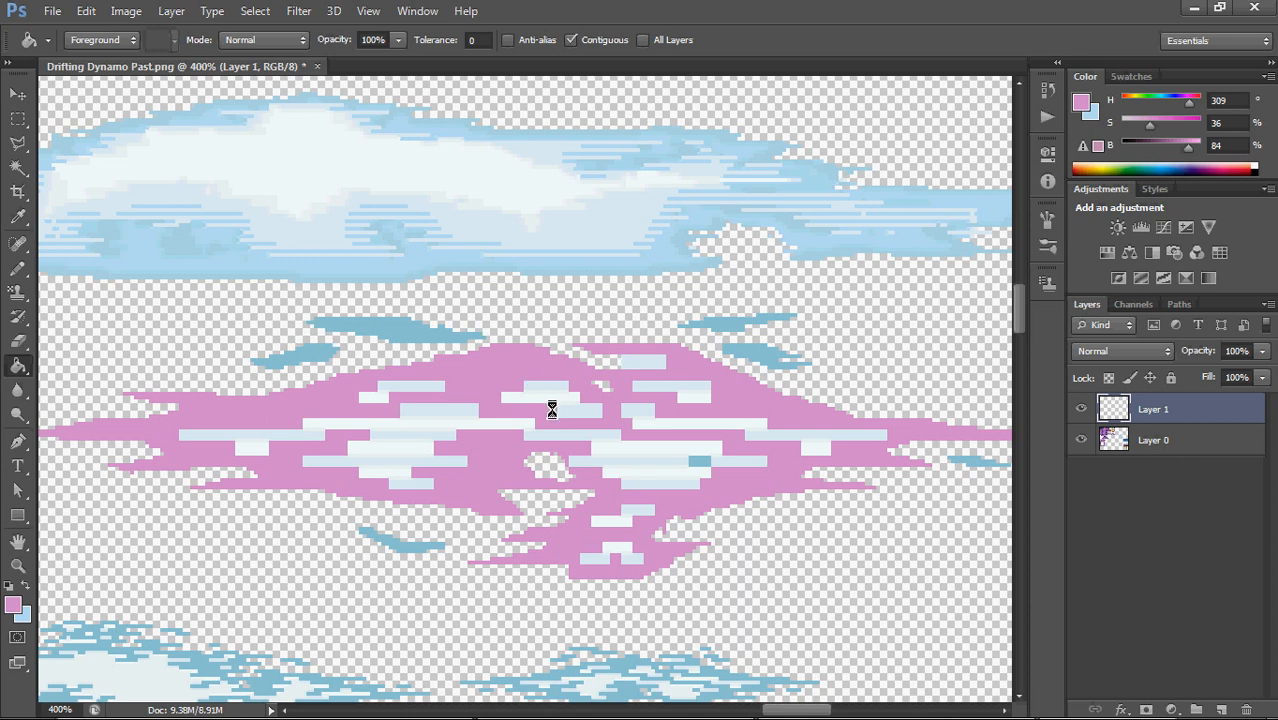
pyautogui.hotkey('ctrl', 'z')
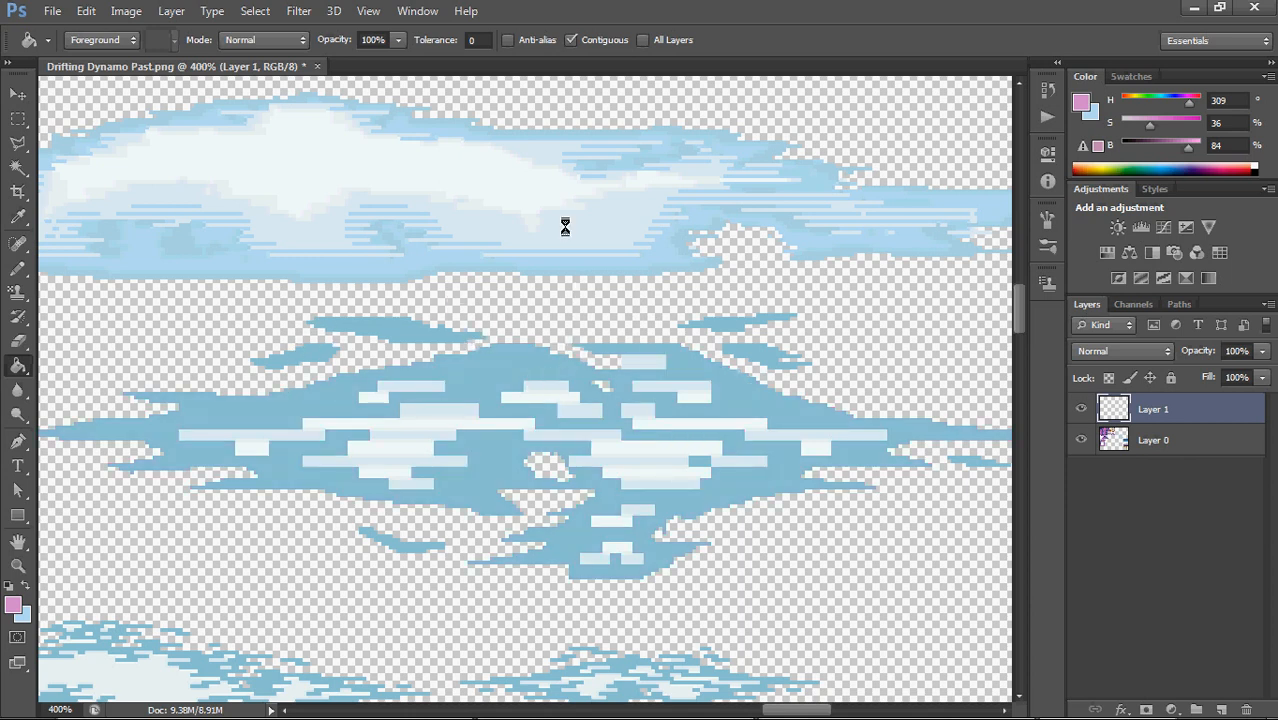
# Turn off Contiguous, try the fill on the cloud's blue pixels, and restore the cloud's original blue as foreground colour
pyautogui.click(596, 40)
pyautogui.click(535, 357)
pyautogui.keyDown('alt'); pyautogui.click(487, 367); pyautogui.keyUp('alt')
# Fill the cloud's pale and white stripes with the base blue and close its central holes with the Pencil
pyautogui.click(458, 411)
pyautogui.click(455, 426)
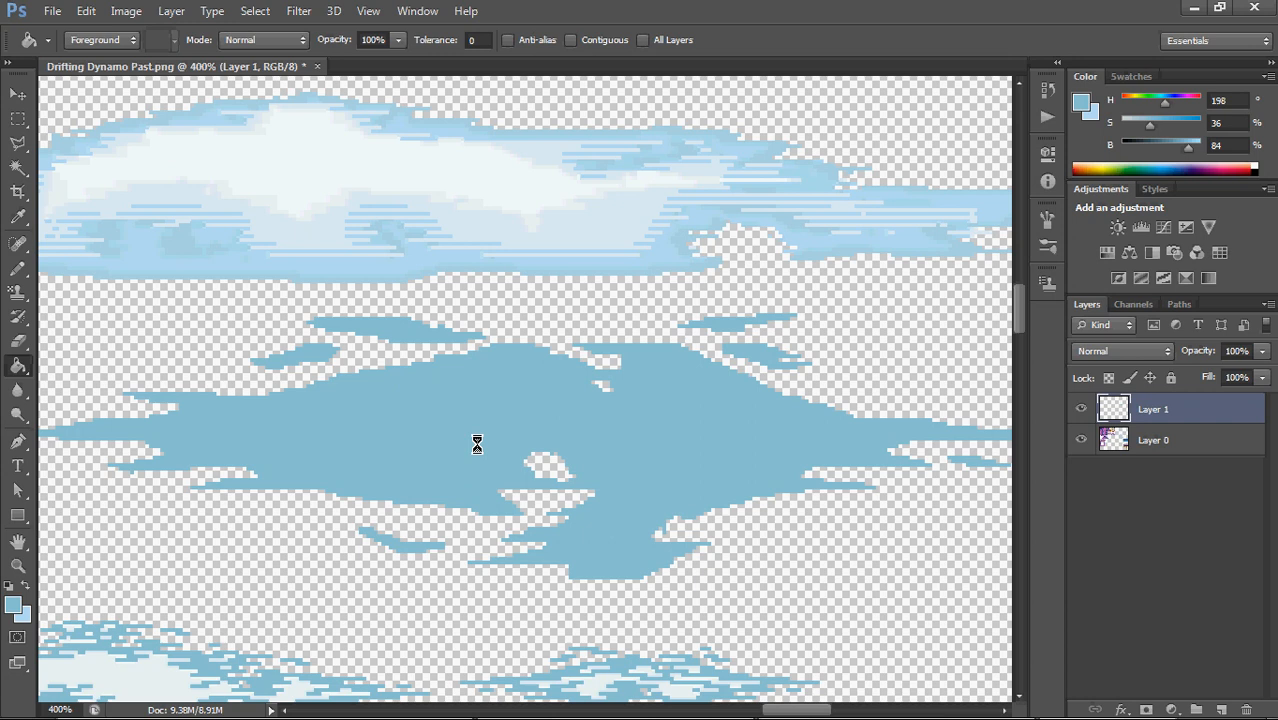
pyautogui.press('b')
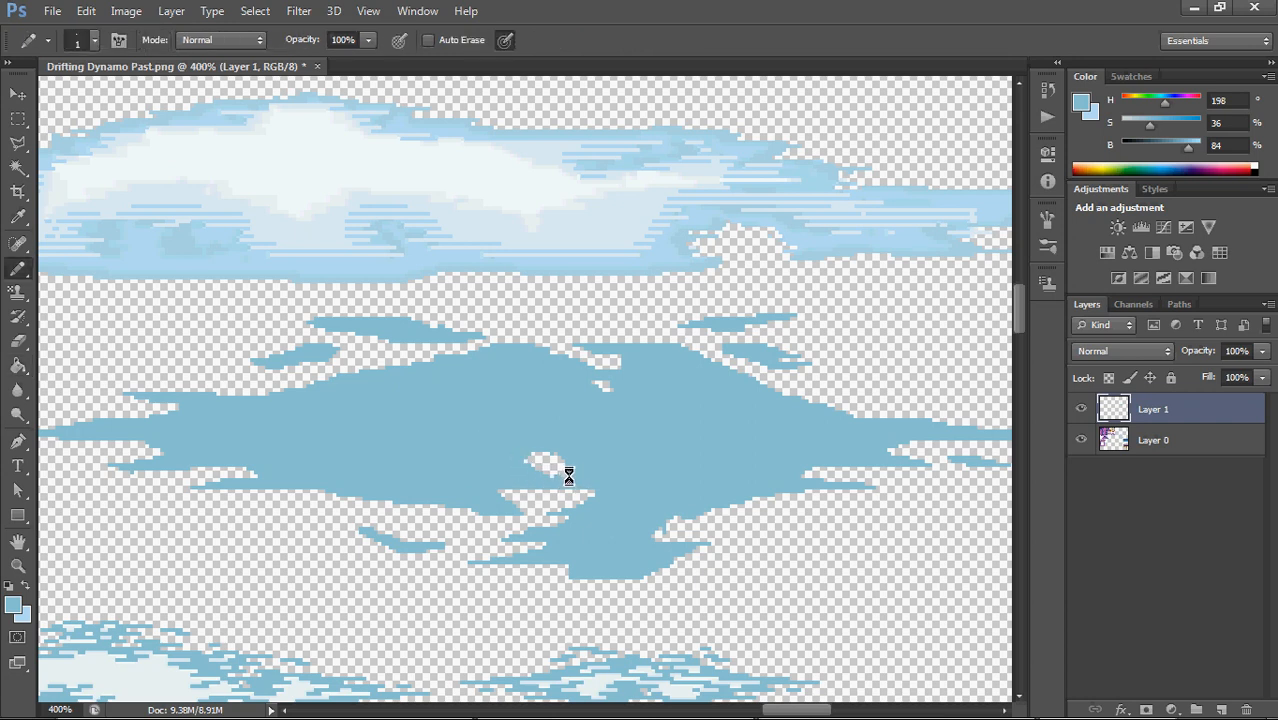
pyautogui.moveTo(562, 472)
pyautogui.mouseDown()
pyautogui.moveTo(553, 448)
pyautogui.moveTo(536, 448)
pyautogui.moveTo(531, 473)
pyautogui.moveTo(525, 454)
pyautogui.moveTo(556, 463)
pyautogui.moveTo(542, 463)
pyautogui.mouseUp()
pyautogui.moveTo(614, 380)
pyautogui.mouseDown()
pyautogui.moveTo(595, 386)
pyautogui.moveTo(611, 385)
pyautogui.mouseUp()
# Refine the solid cloud's upper notches, the gap by the upper-right wisps and the rounded bottom lobe with the Eraser and Pencil
pyautogui.press('e')
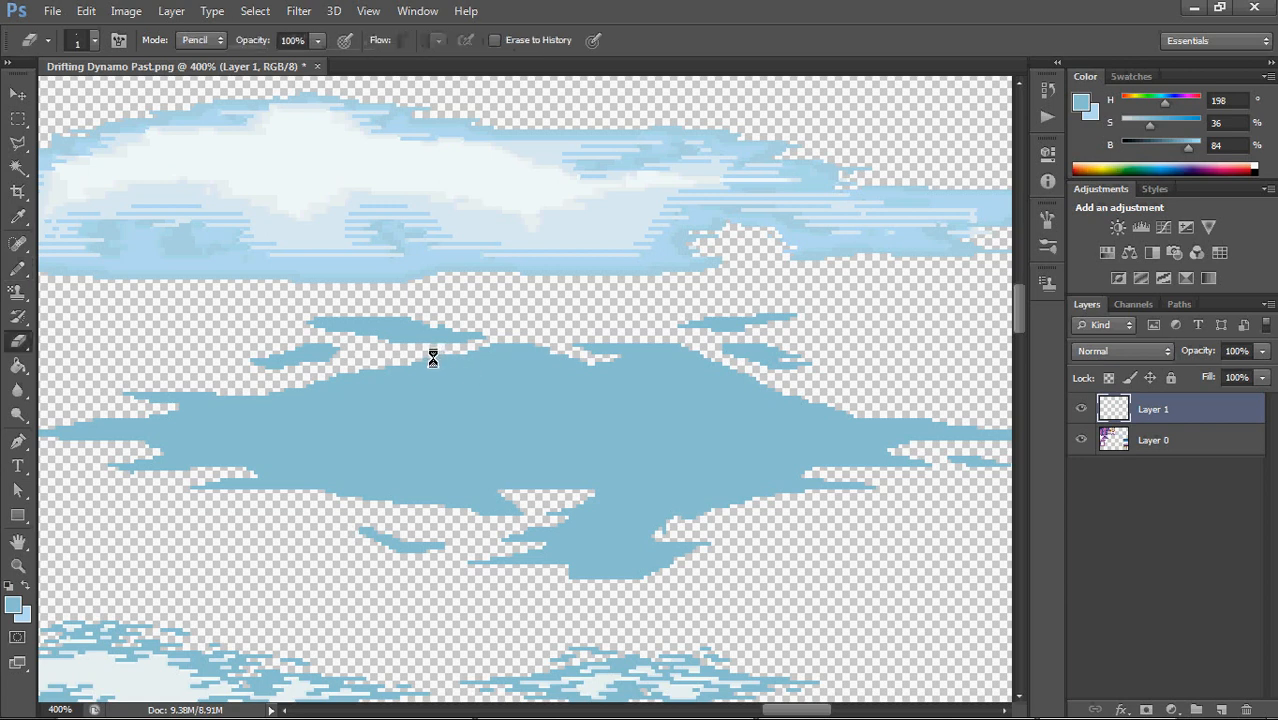
pyautogui.press('b')
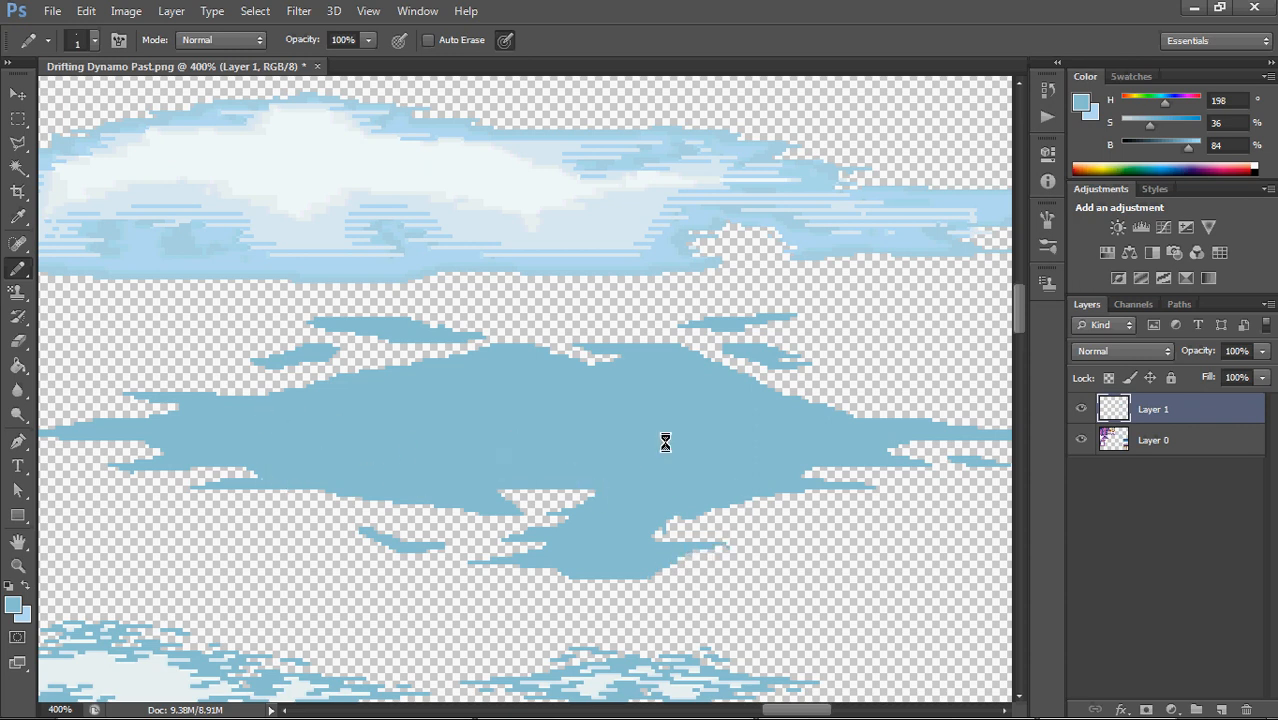
pyautogui.moveTo(665, 441); pyautogui.dragTo(736, 474)
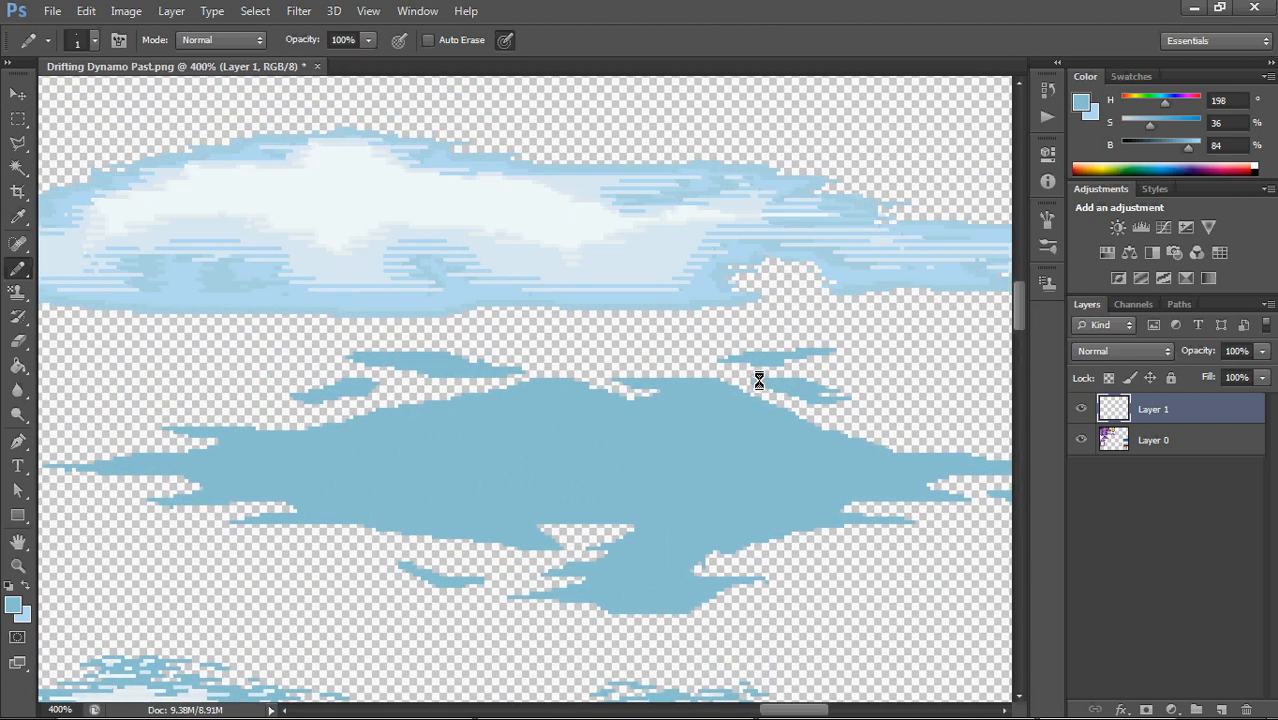
pyautogui.press('e')
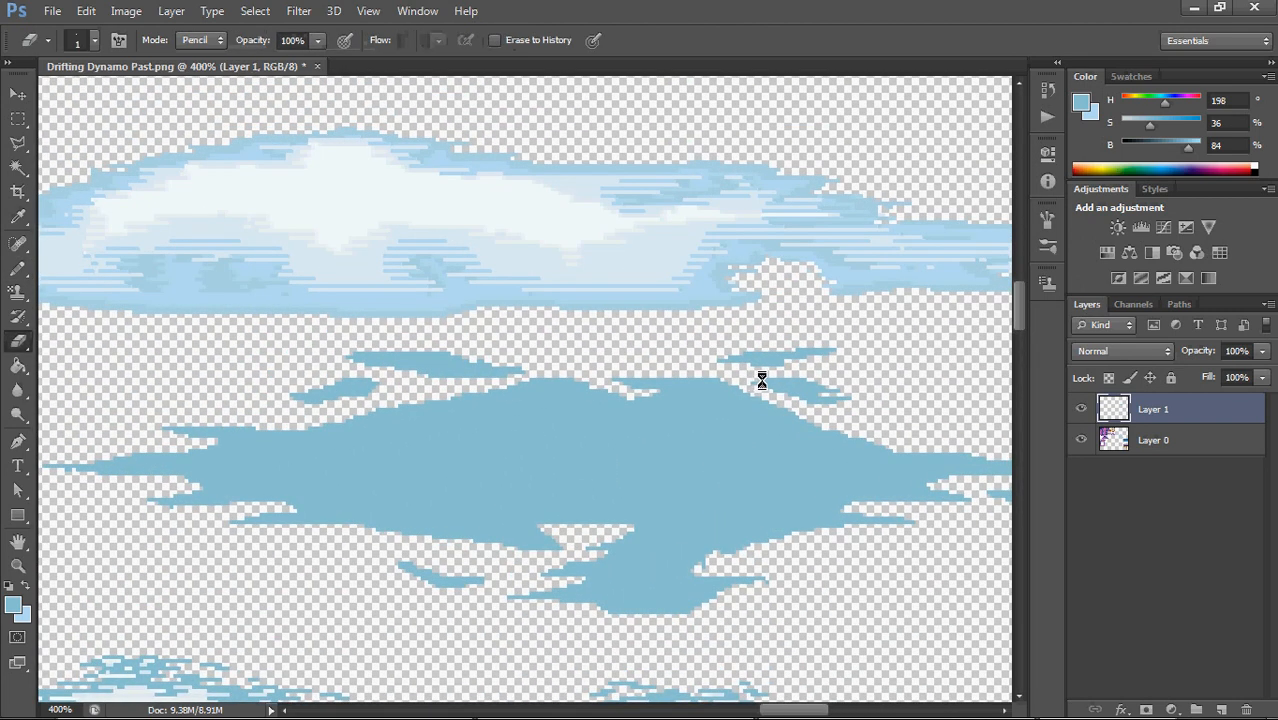
pyautogui.press('b')
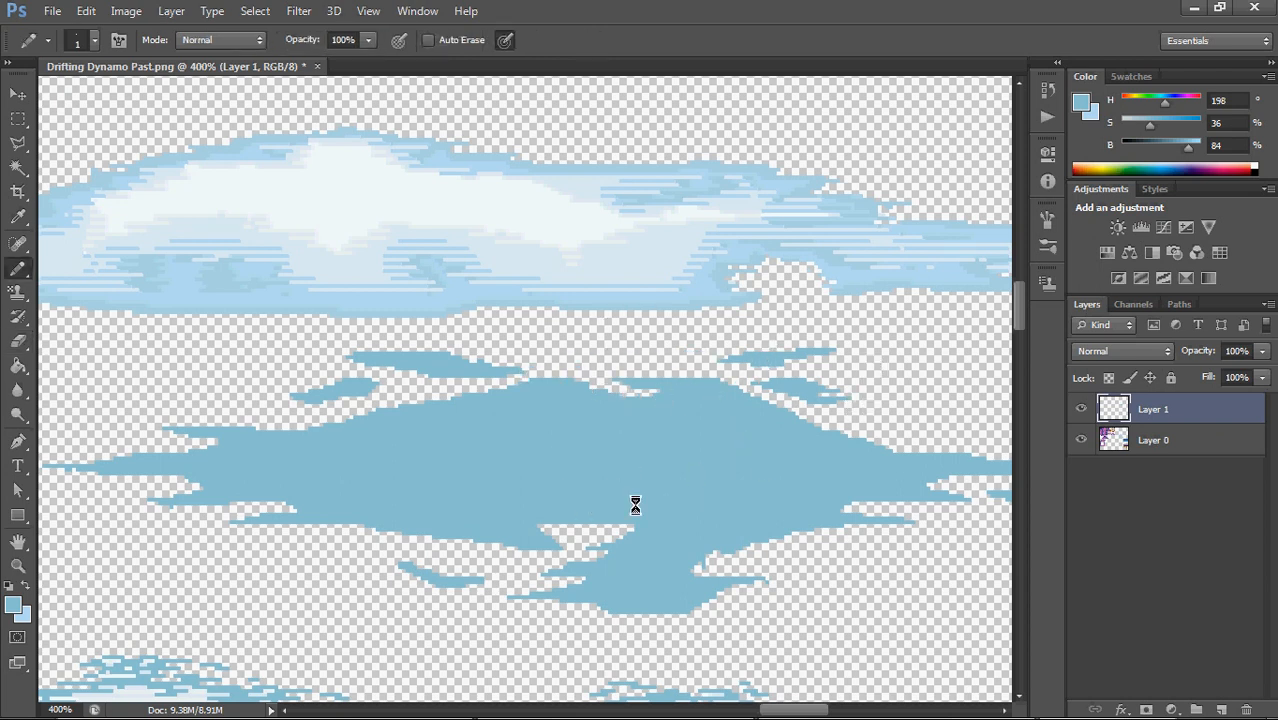
pyautogui.moveTo(640, 511)
pyautogui.mouseDown()
pyautogui.moveTo(473, 399)
pyautogui.moveTo(741, 531)
pyautogui.moveTo(730, 596)
pyautogui.moveTo(565, 451)
pyautogui.moveTo(539, 457)
pyautogui.moveTo(660, 505)
pyautogui.mouseUp()
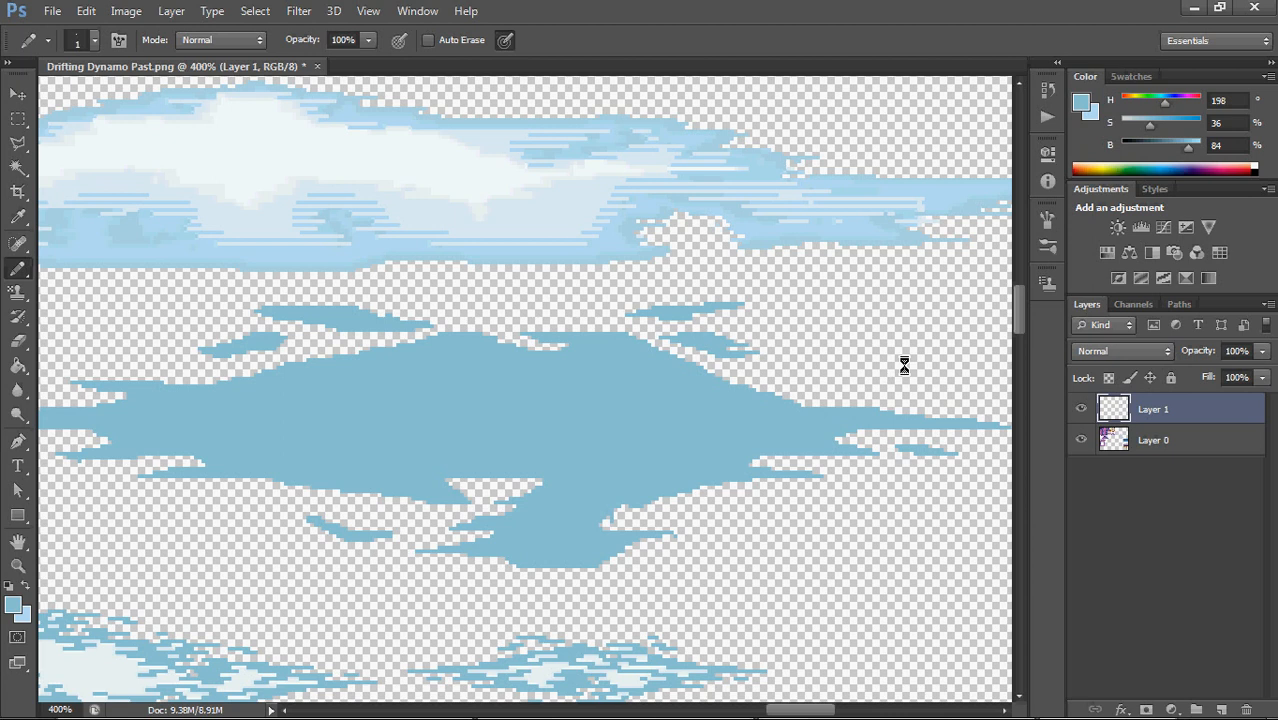
# Select the lower middle part of the cloud, including the bottom lobe and small wisp, with the Rectangular Marquee tool
pyautogui.hotkey('ctrl', '-')
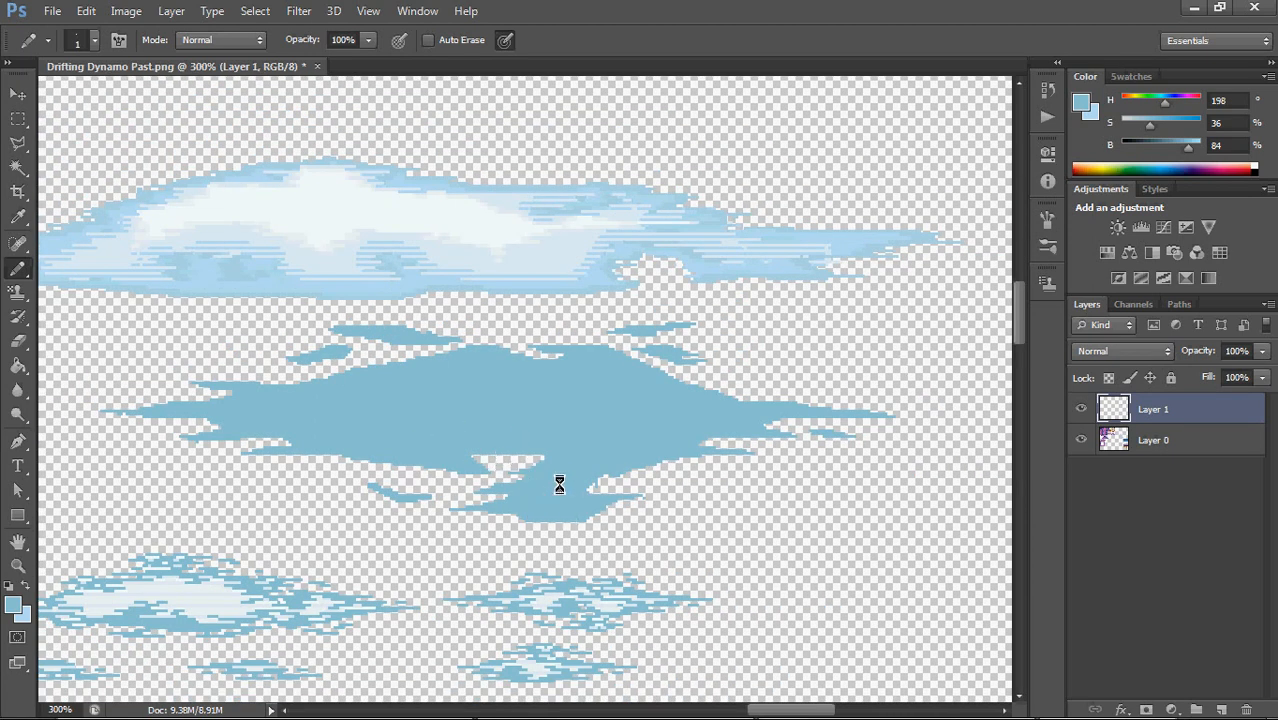
pyautogui.click(18, 118)
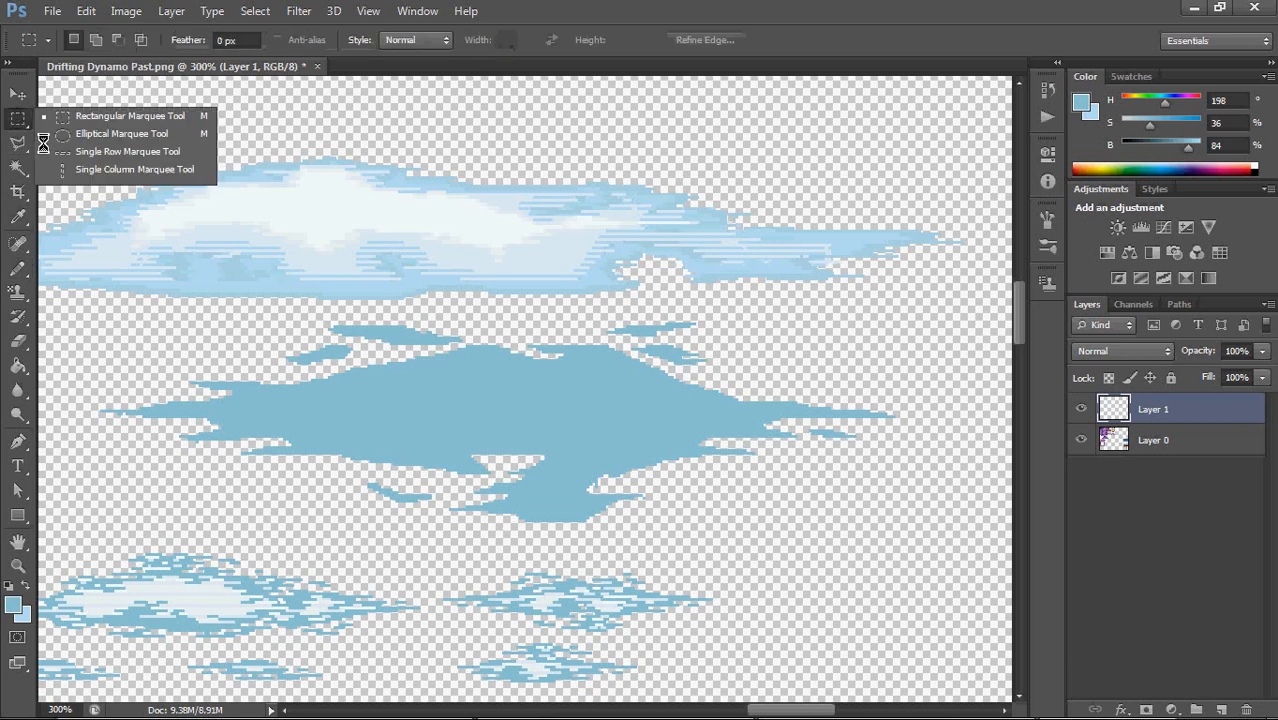
pyautogui.click(166, 115)
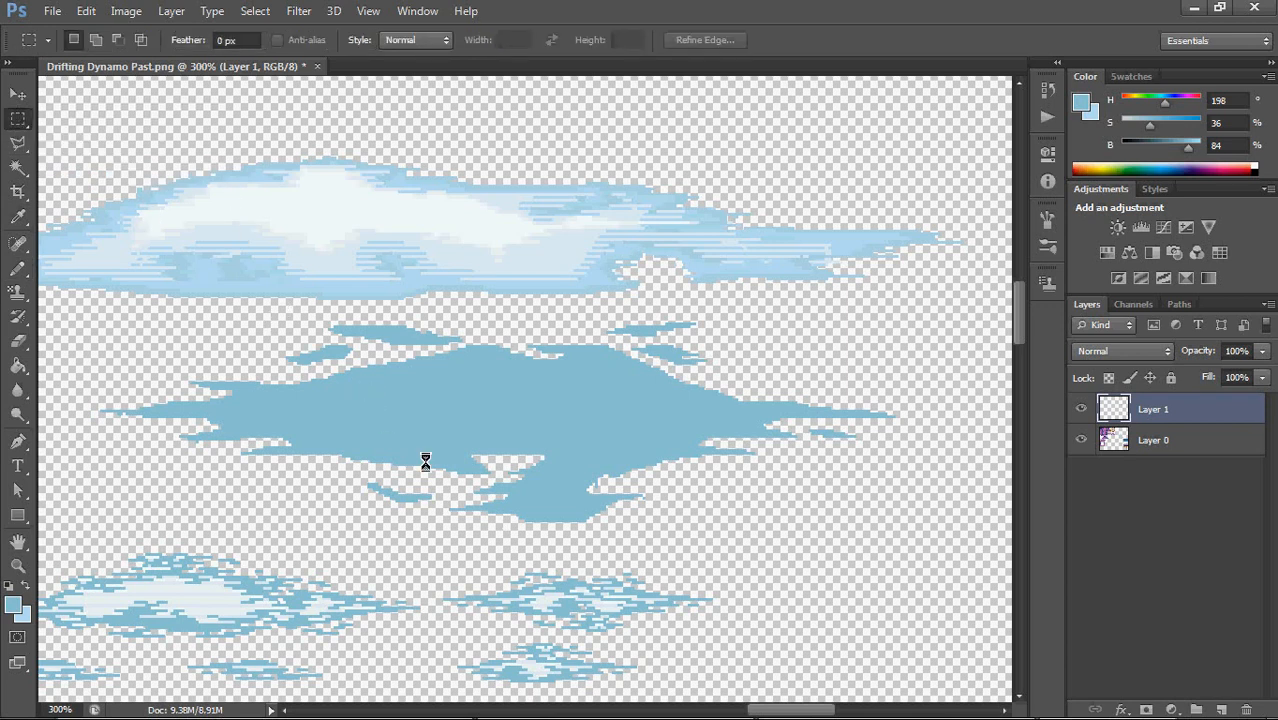
pyautogui.moveTo(359, 526); pyautogui.dragTo(669, 418)
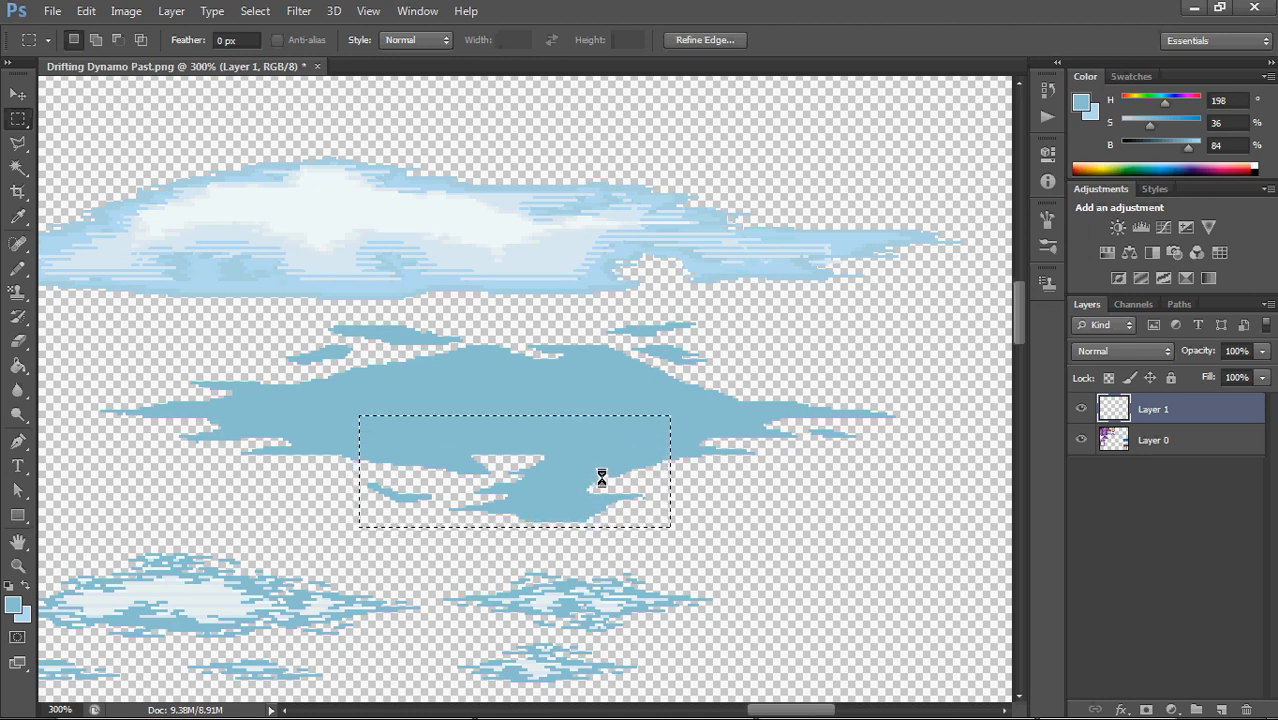
# Move the selected lower part of the cloud upward so it overlaps the main body, and deselect it
pyautogui.moveTo(603, 478); pyautogui.dragTo(608, 447)
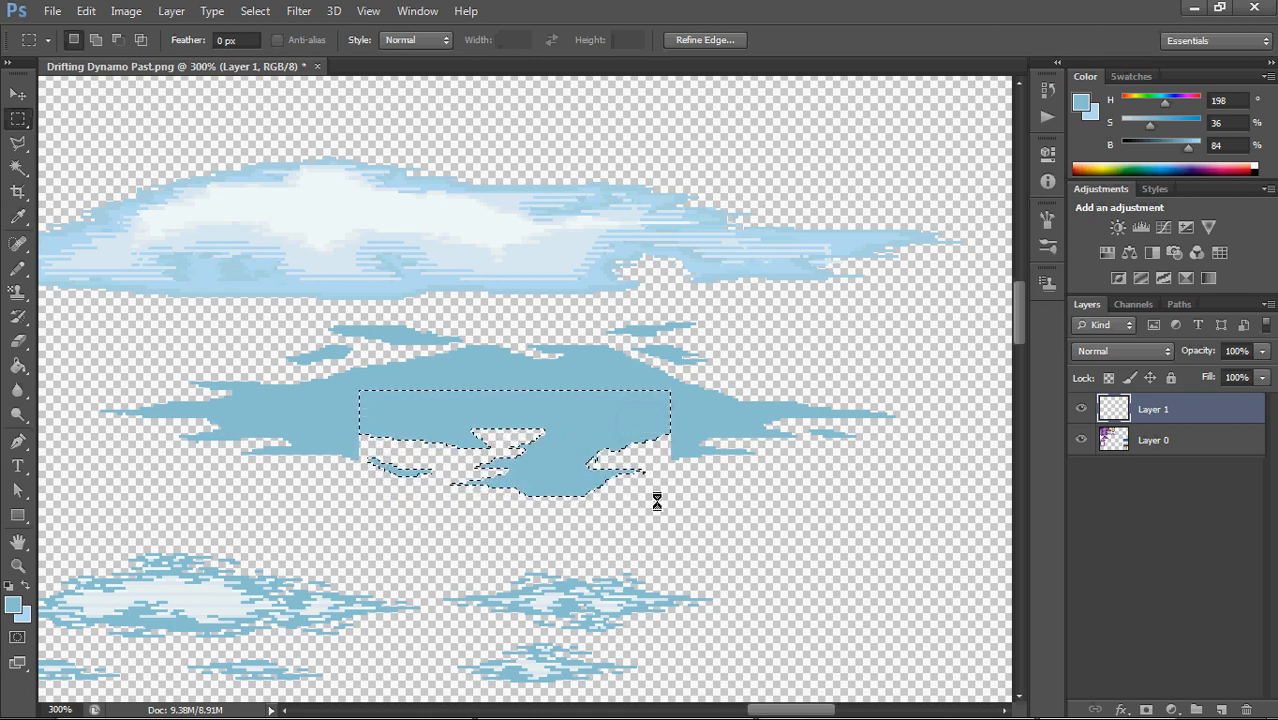
pyautogui.hotkey('ctrl', 'd')
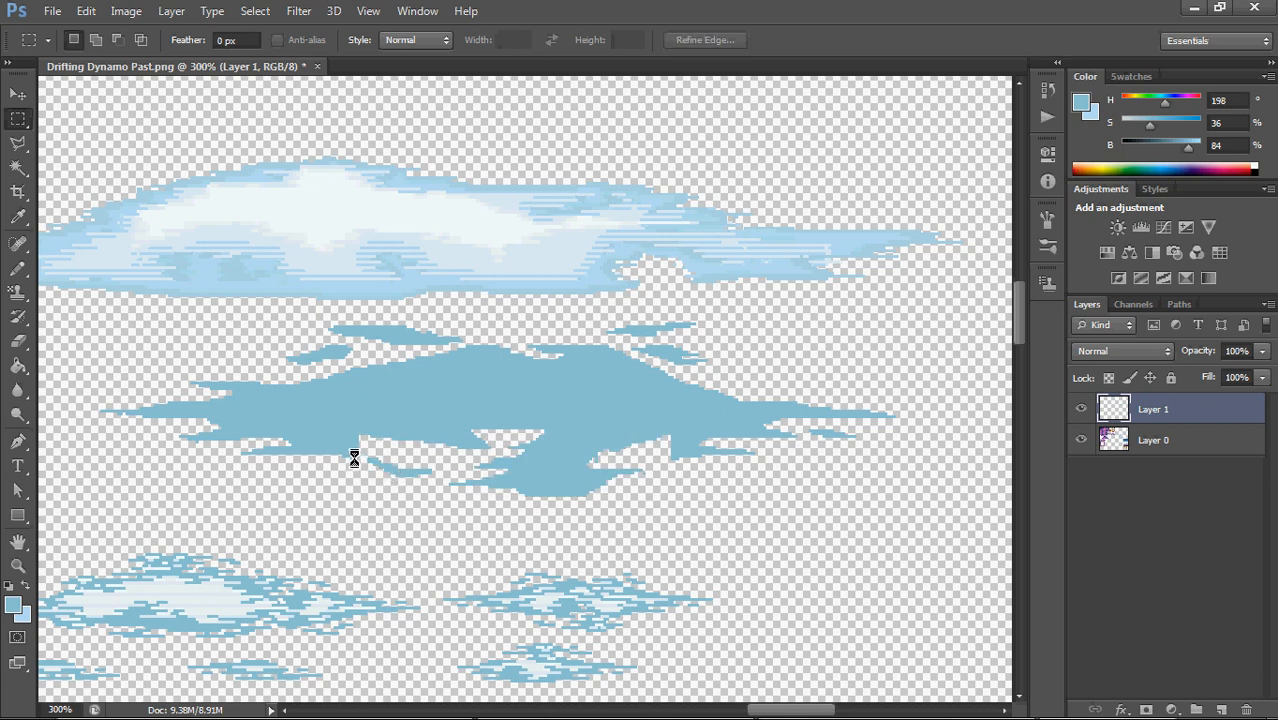
pyautogui.press('e')
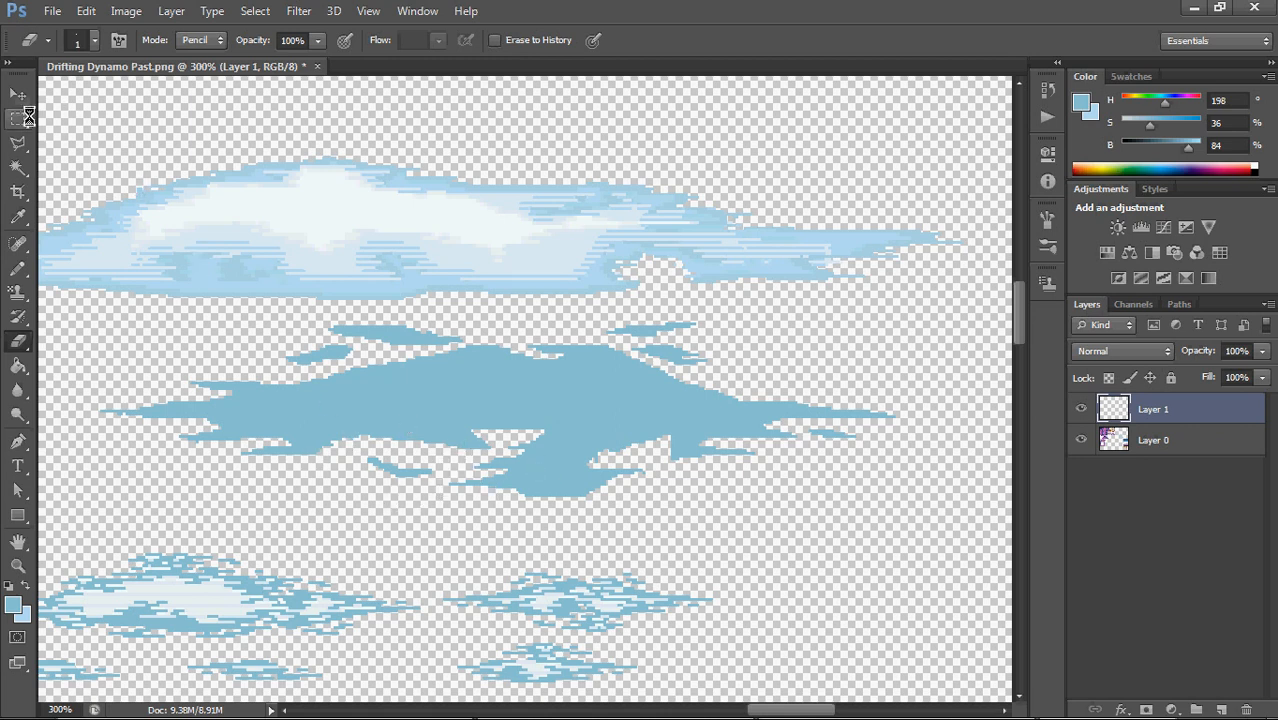
# Select the whole solid blue cloud with the Rectangular Marquee tool and start a Free Transform on it
pyautogui.moveTo(18, 118); pyautogui.dragTo(178, 180)
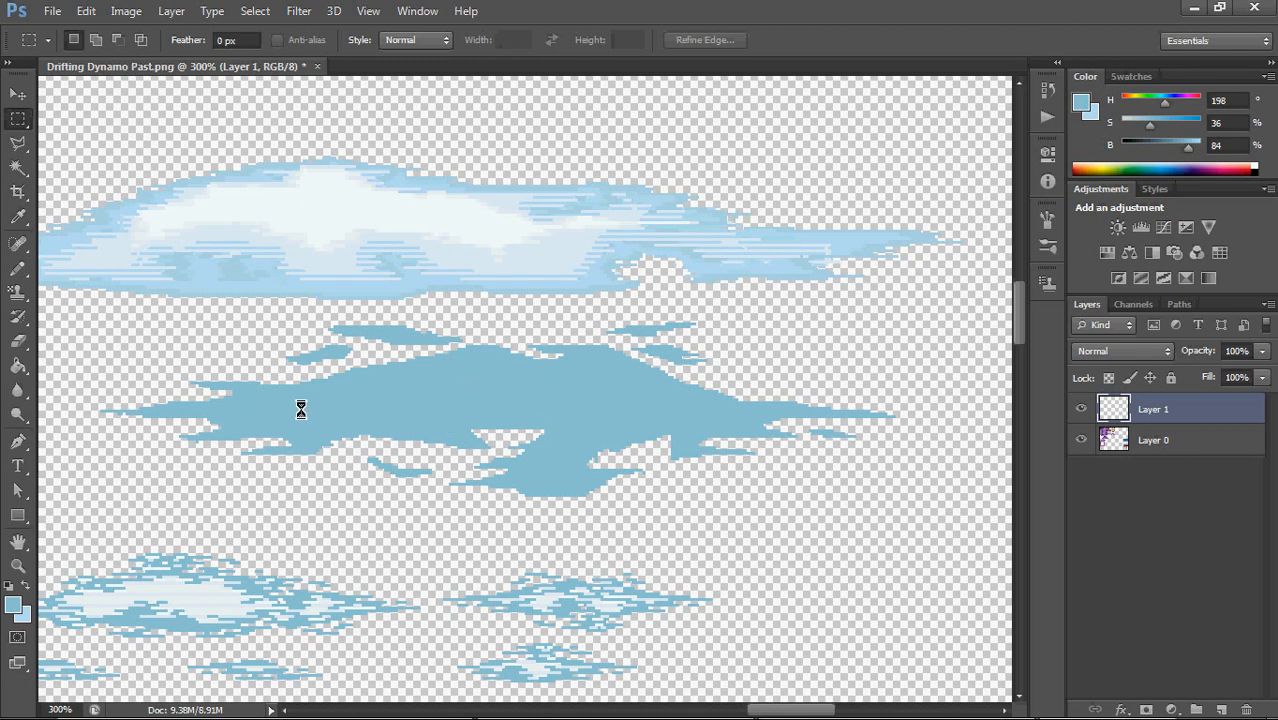
pyautogui.moveTo(67, 311); pyautogui.dragTo(923, 503)
pyautogui.moveTo(904, 535); pyautogui.dragTo(901, 541)
pyautogui.moveTo(89, 496); pyautogui.dragTo(900, 314)
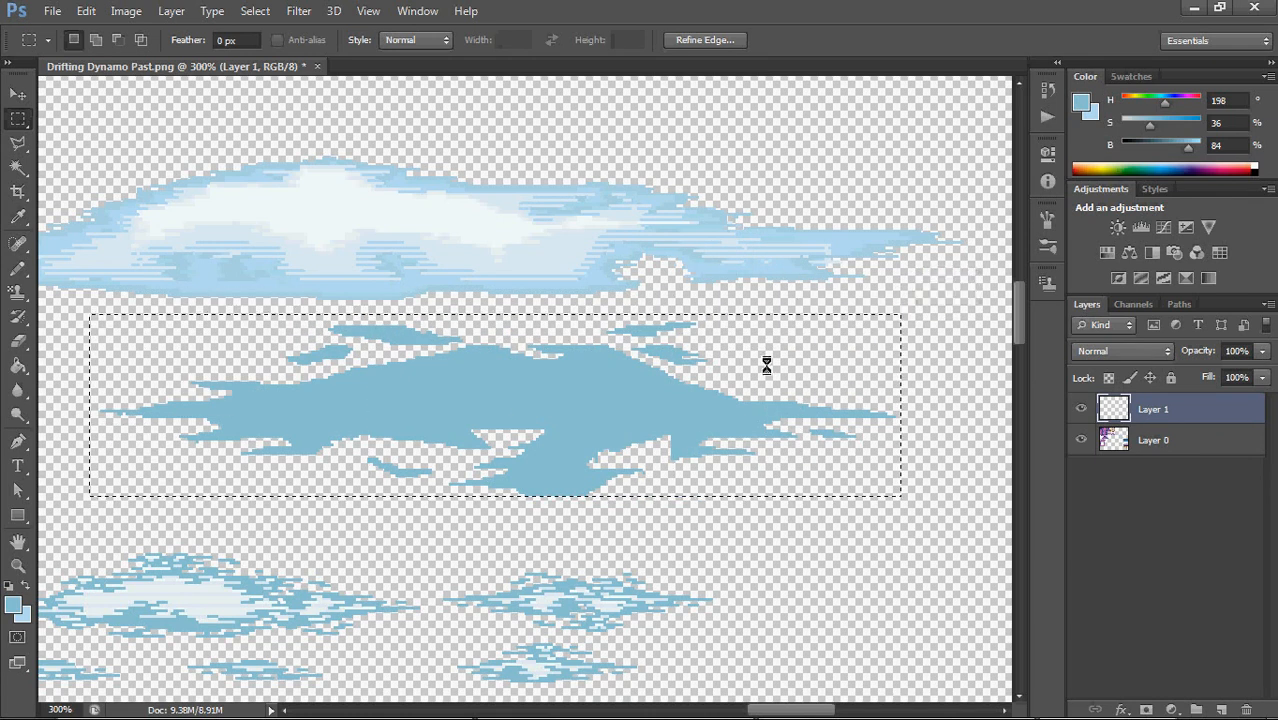
pyautogui.rightClick(550, 357)
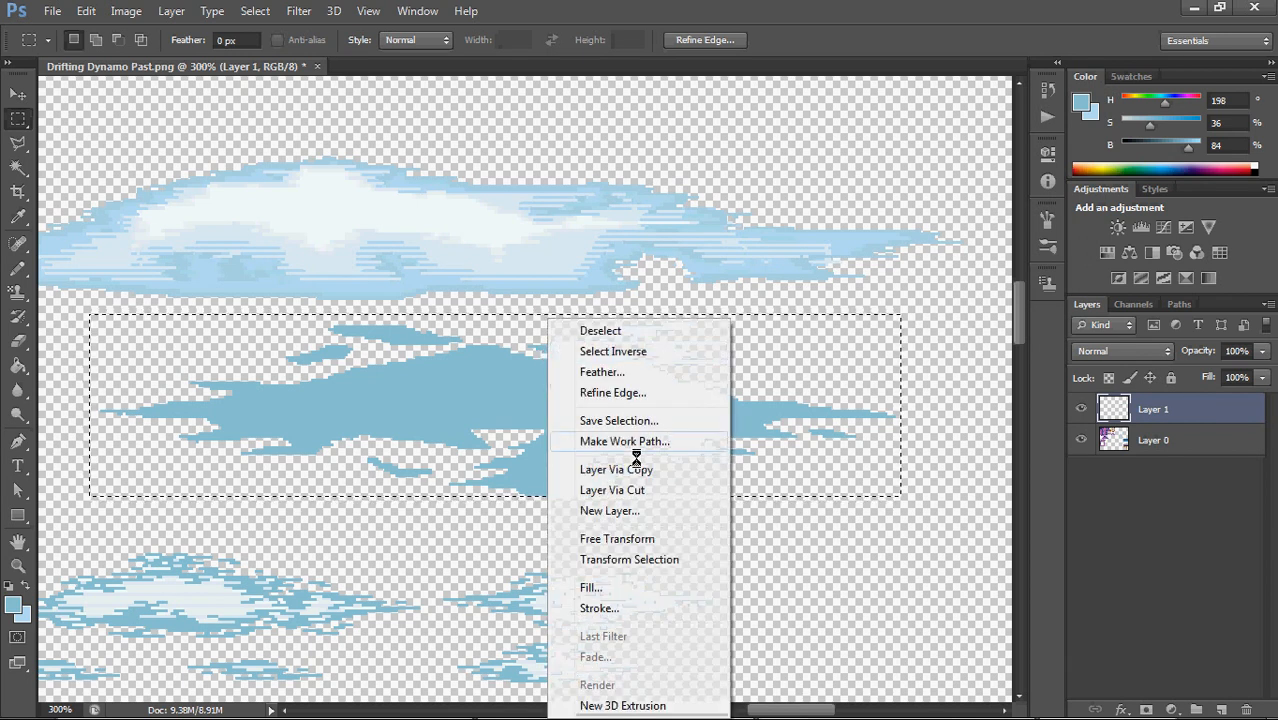
pyautogui.click(650, 537)
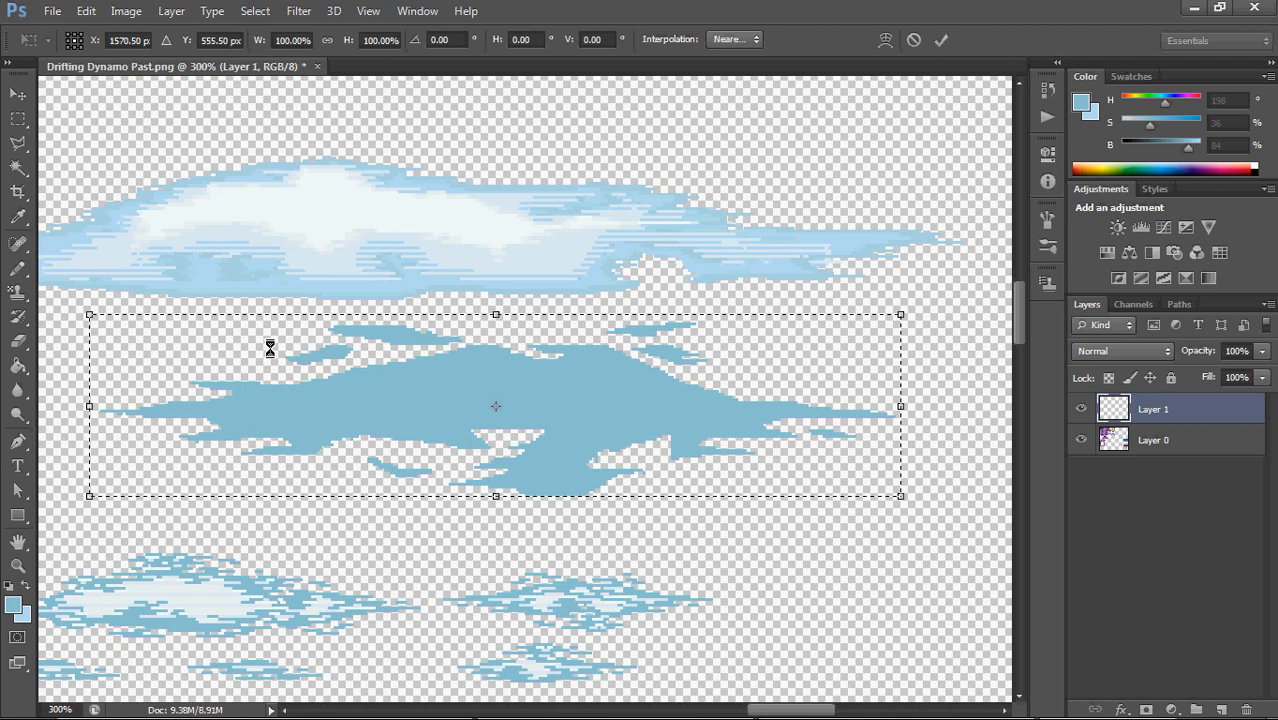
# Try skewing the whole cloud horizontally by -45°
pyautogui.rightClick(494, 357)
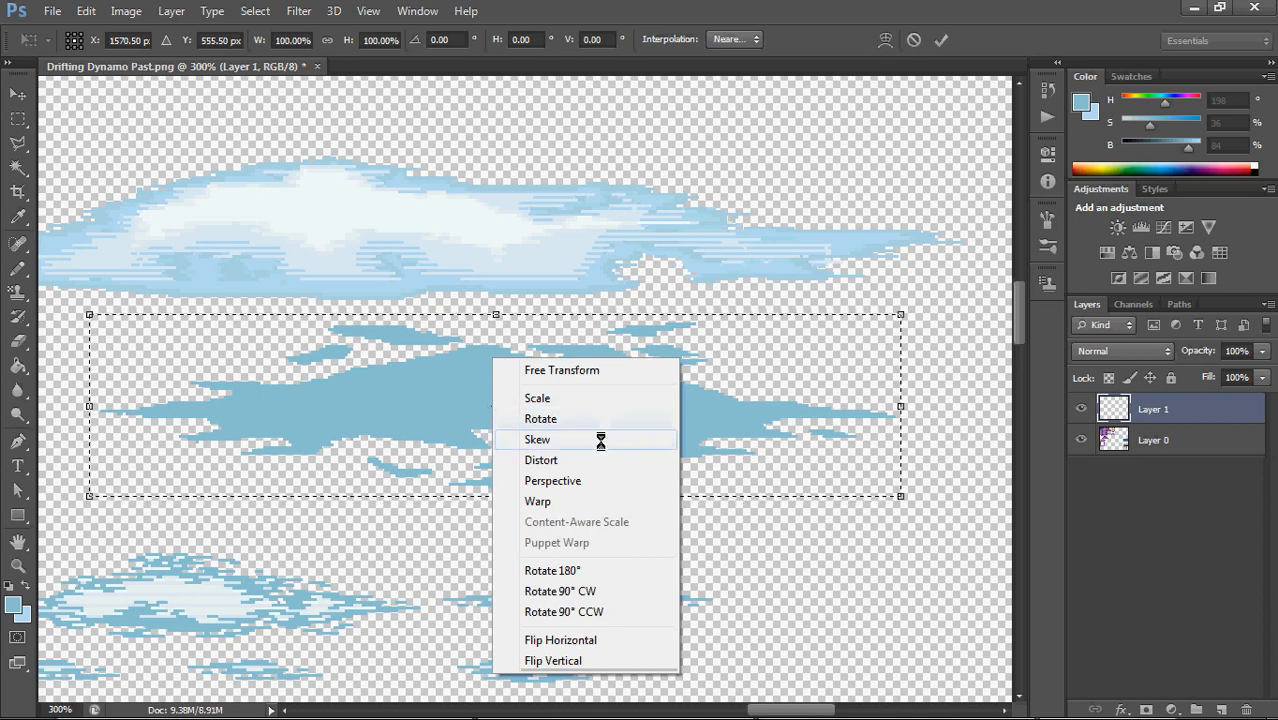
pyautogui.click(599, 440)
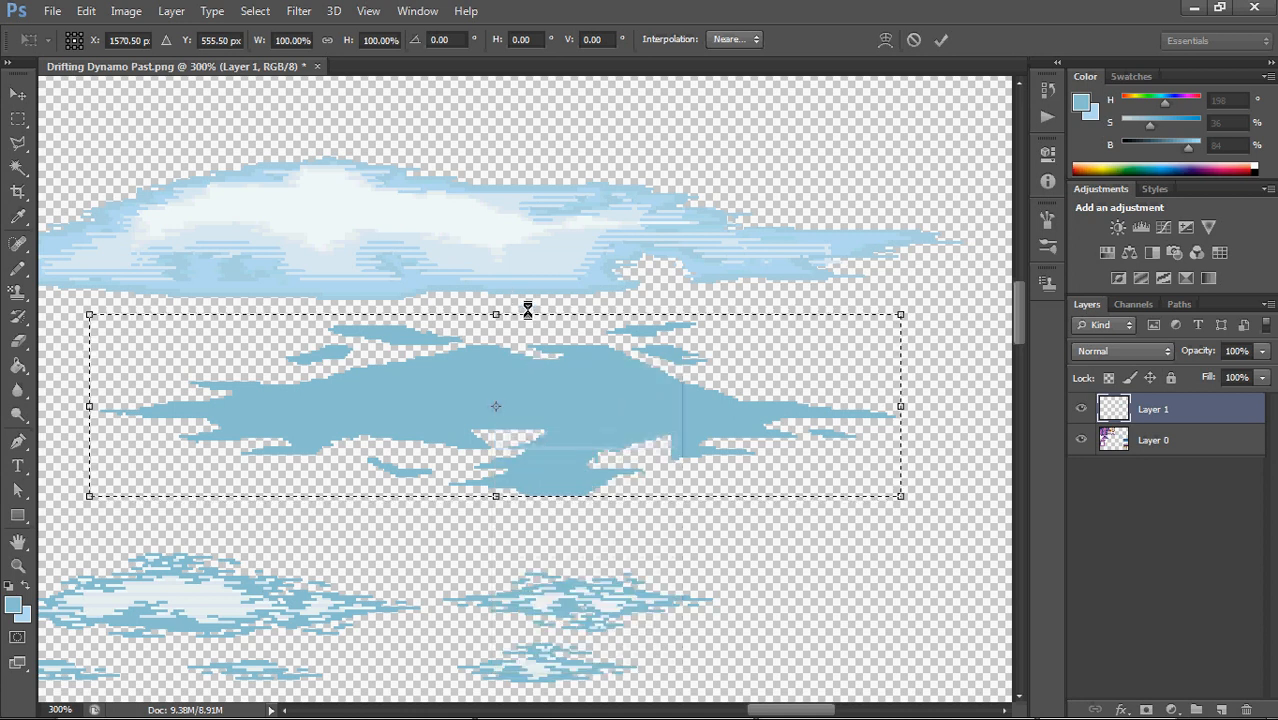
pyautogui.moveTo(516, 312); pyautogui.dragTo(700, 319)
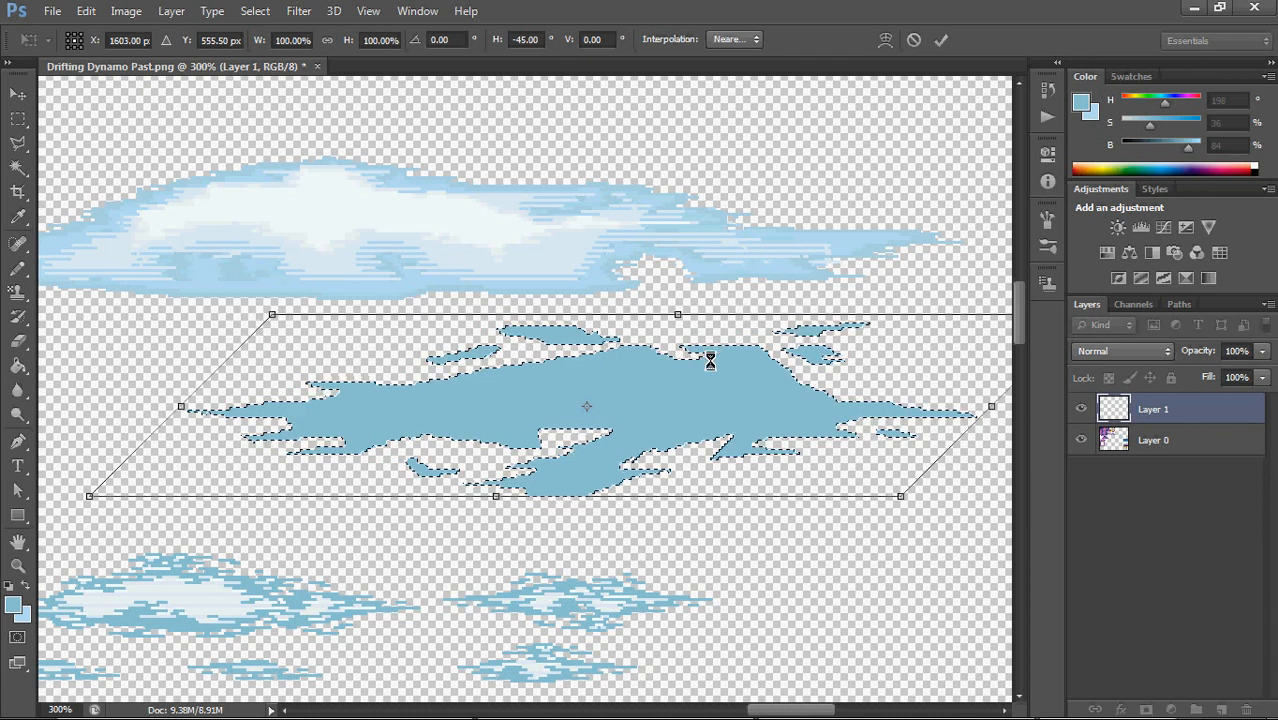
pyautogui.hotkey('ctrl', 'z')
# Try distorting the cloud by pulling its upper-left corner inward, and separately its lower-right corner
pyautogui.rightClick(560, 385)
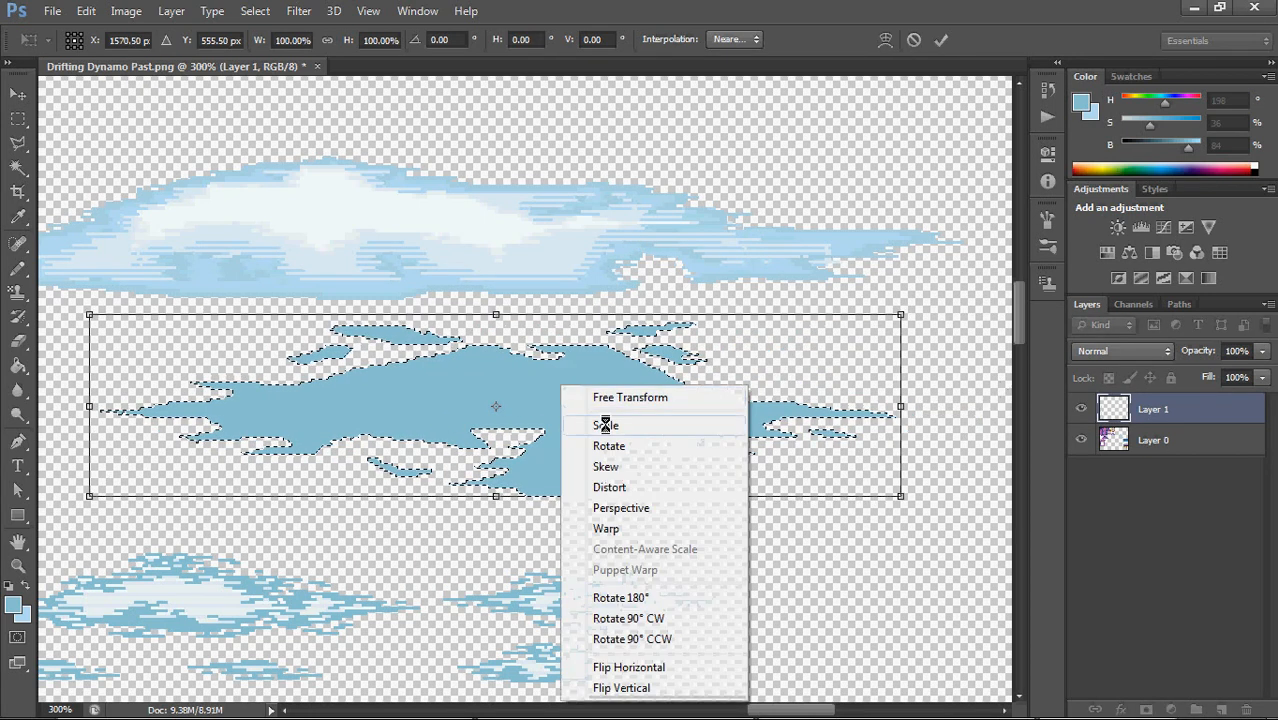
pyautogui.click(620, 487)
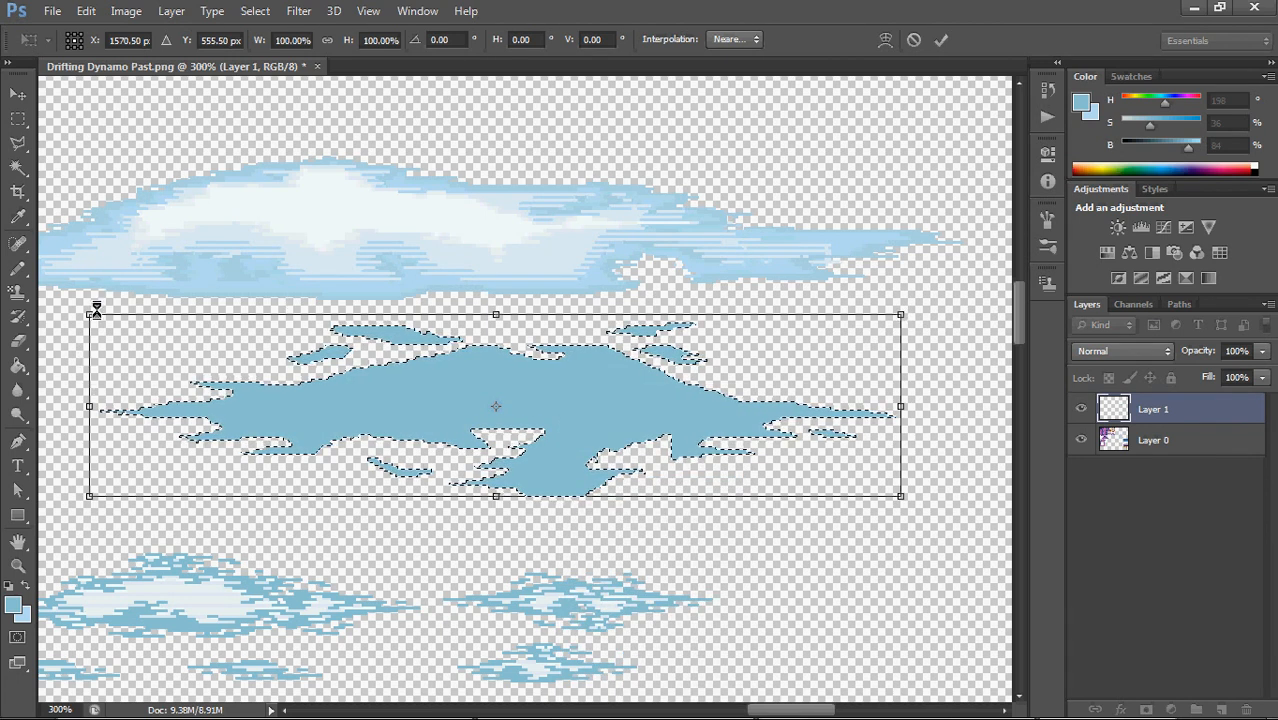
pyautogui.moveTo(92, 313); pyautogui.dragTo(325, 385)
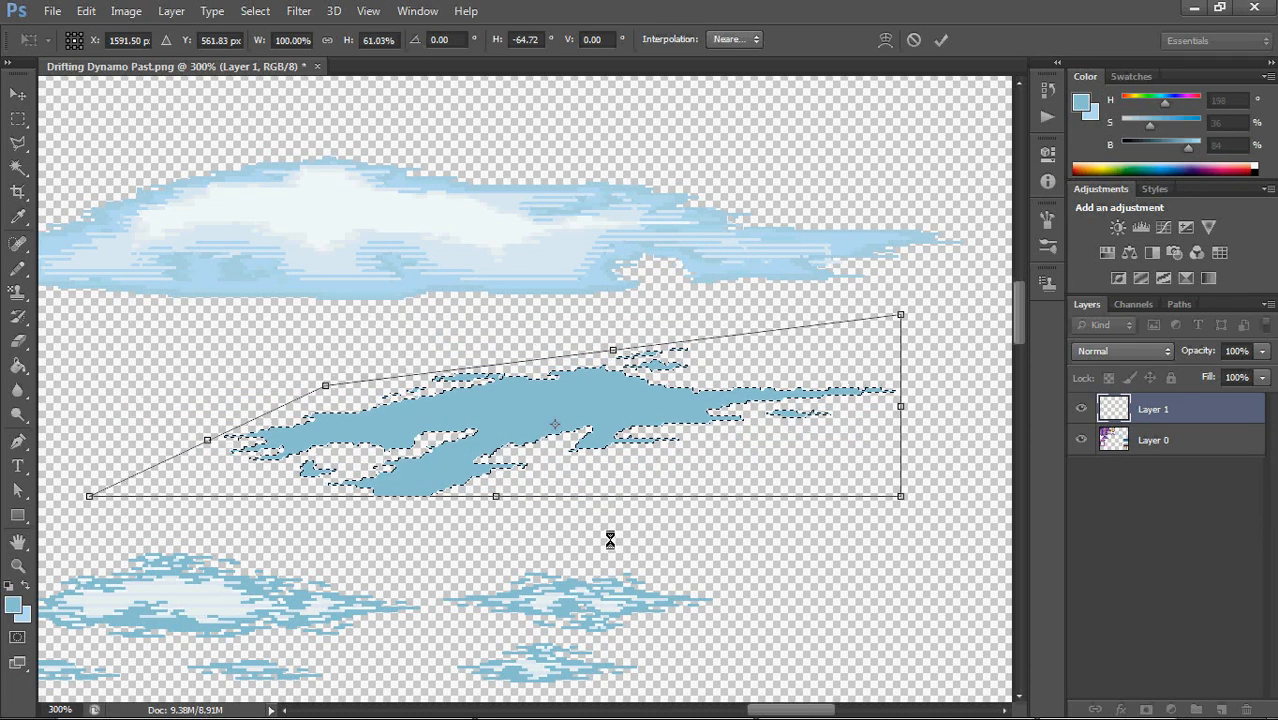
pyautogui.hotkey('ctrl', 'z')
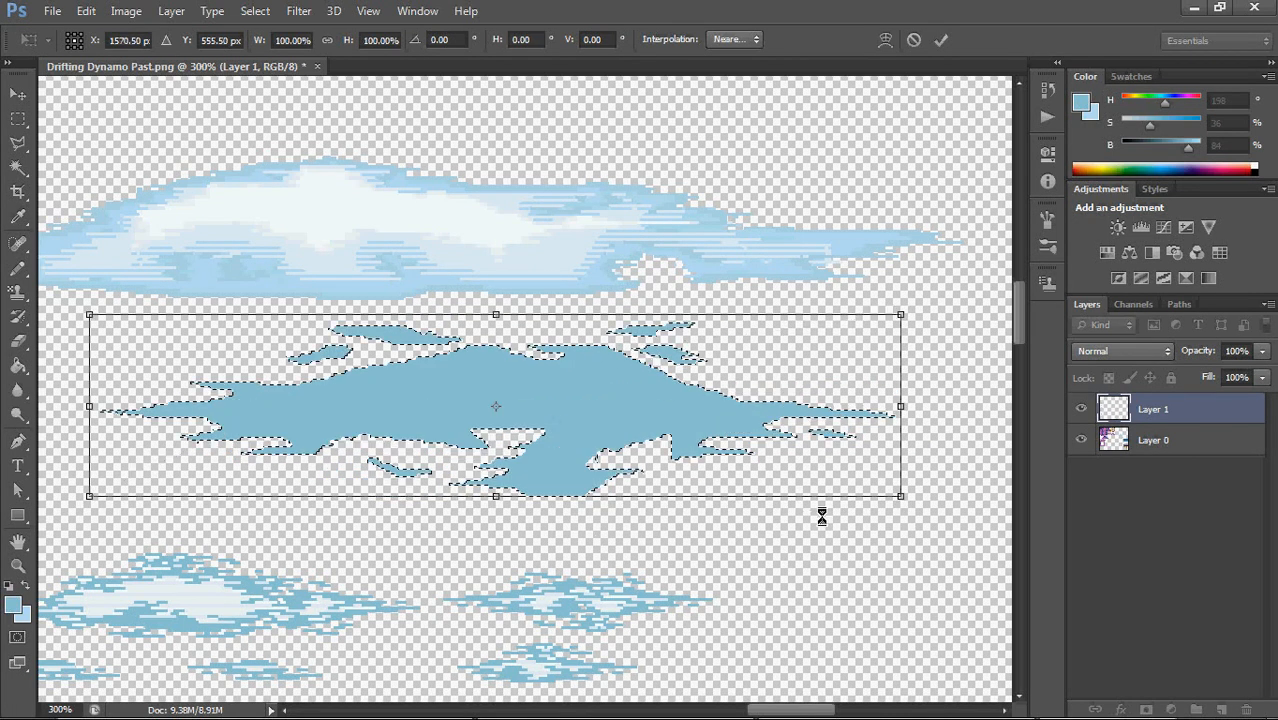
pyautogui.moveTo(903, 493); pyautogui.dragTo(683, 426)
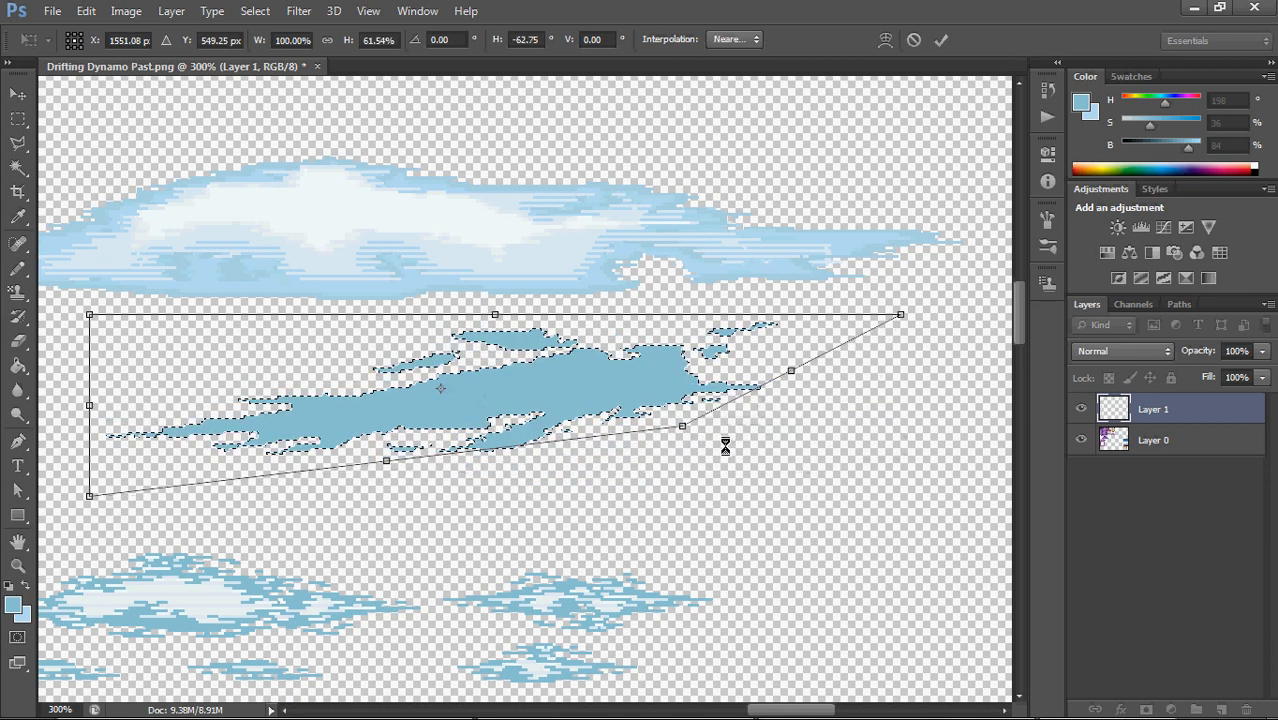
pyautogui.hotkey('ctrl', 'z')
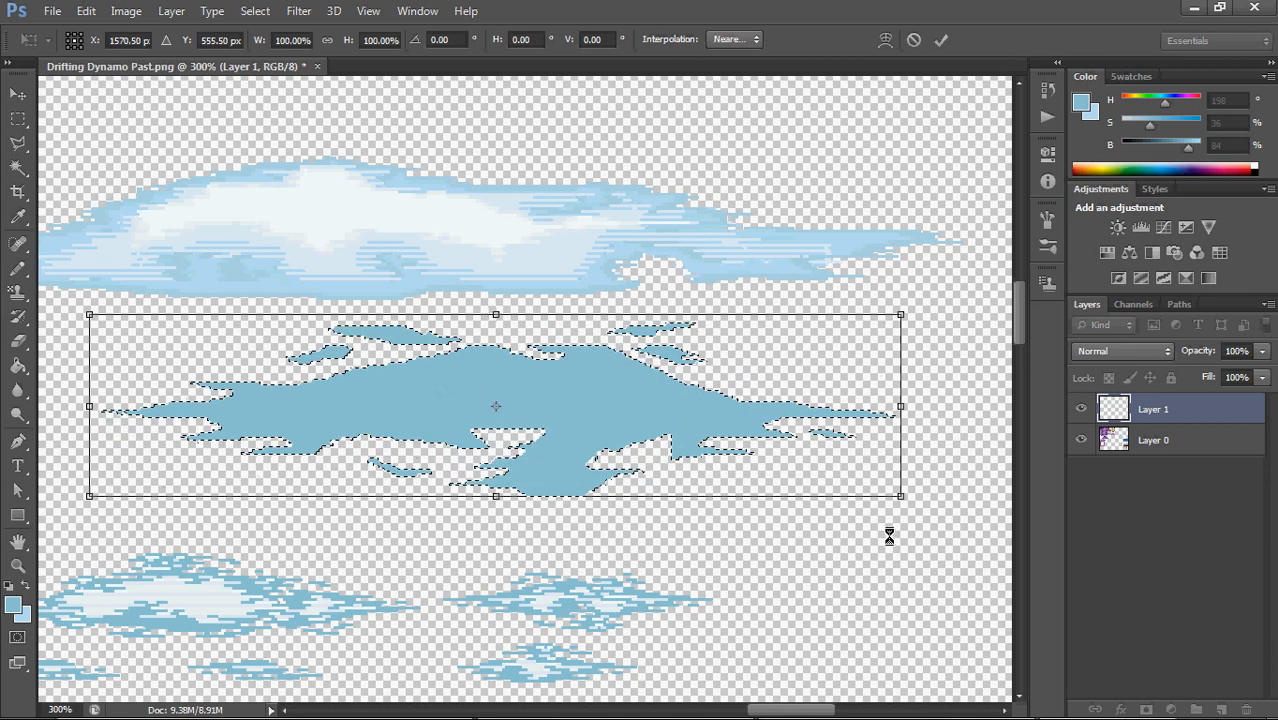
# Warp the cloud so its body and upper edge bow downward in the middle, apply the transform and deselect
pyautogui.rightClick(365, 380)
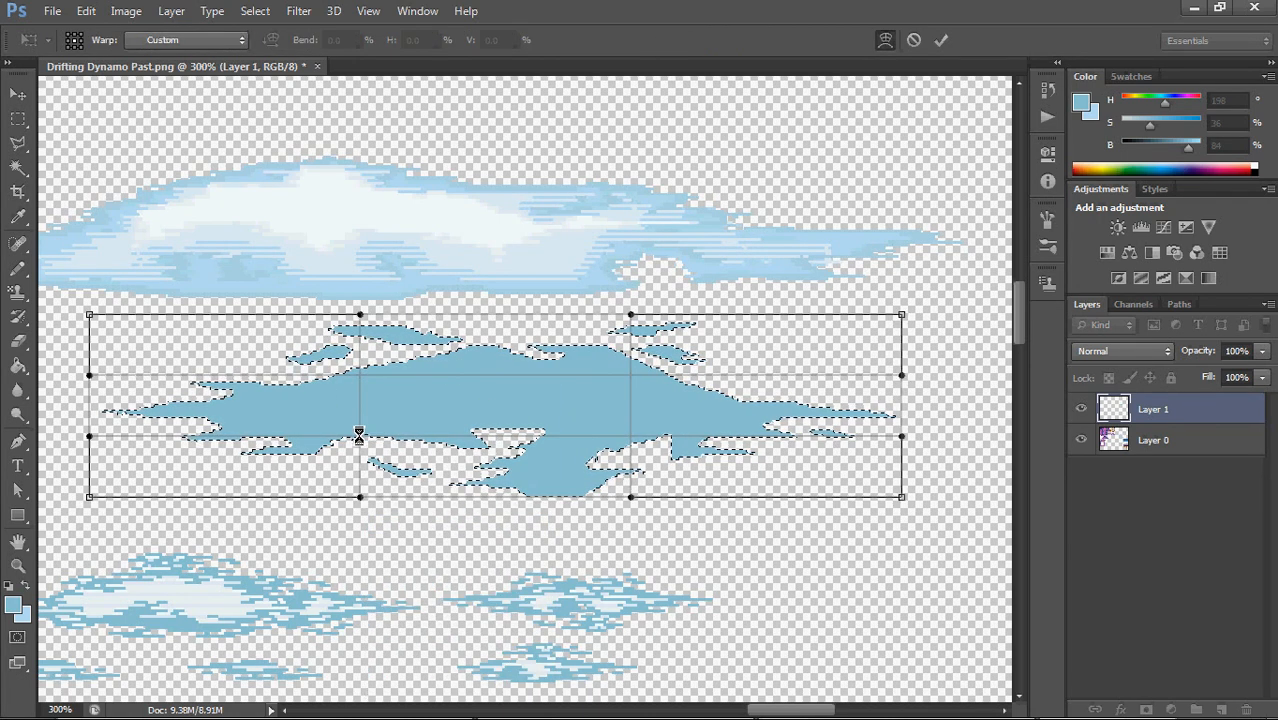
pyautogui.moveTo(360, 432); pyautogui.dragTo(362, 390)
pyautogui.hotkey('ctrl', 'z')
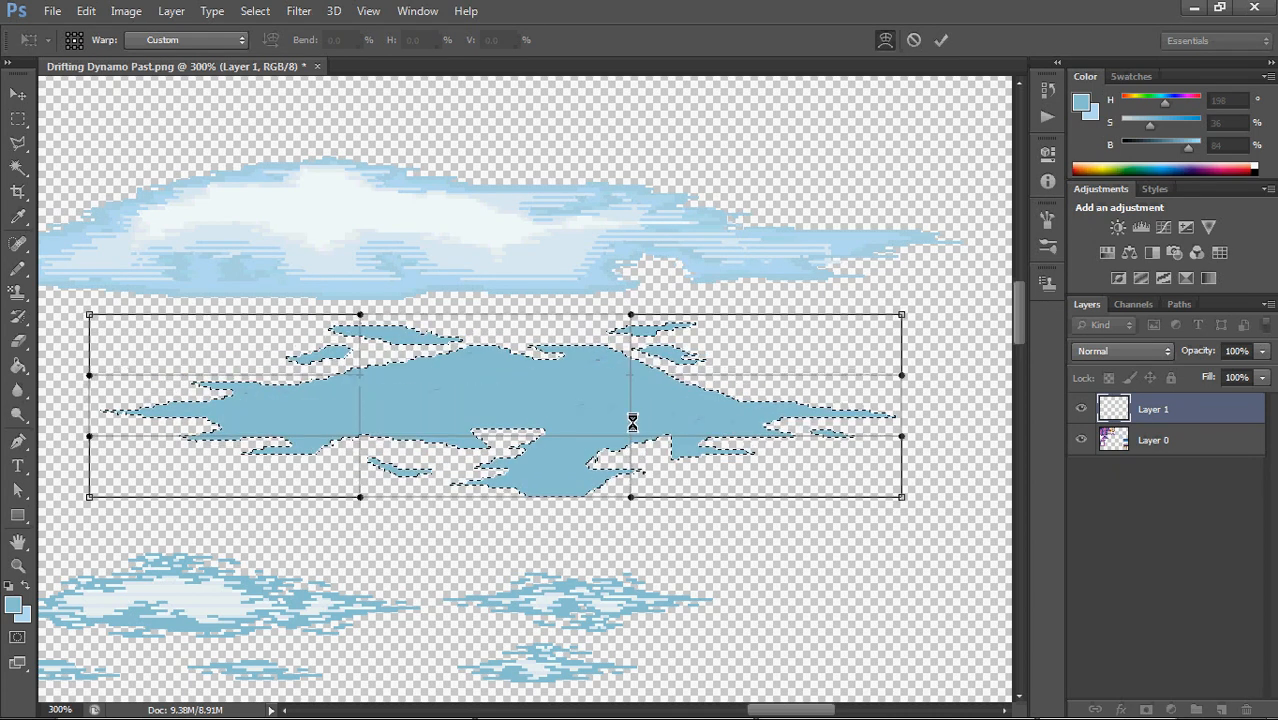
pyautogui.moveTo(651, 411); pyautogui.dragTo(610, 412)
pyautogui.hotkey('ctrl', 'z')
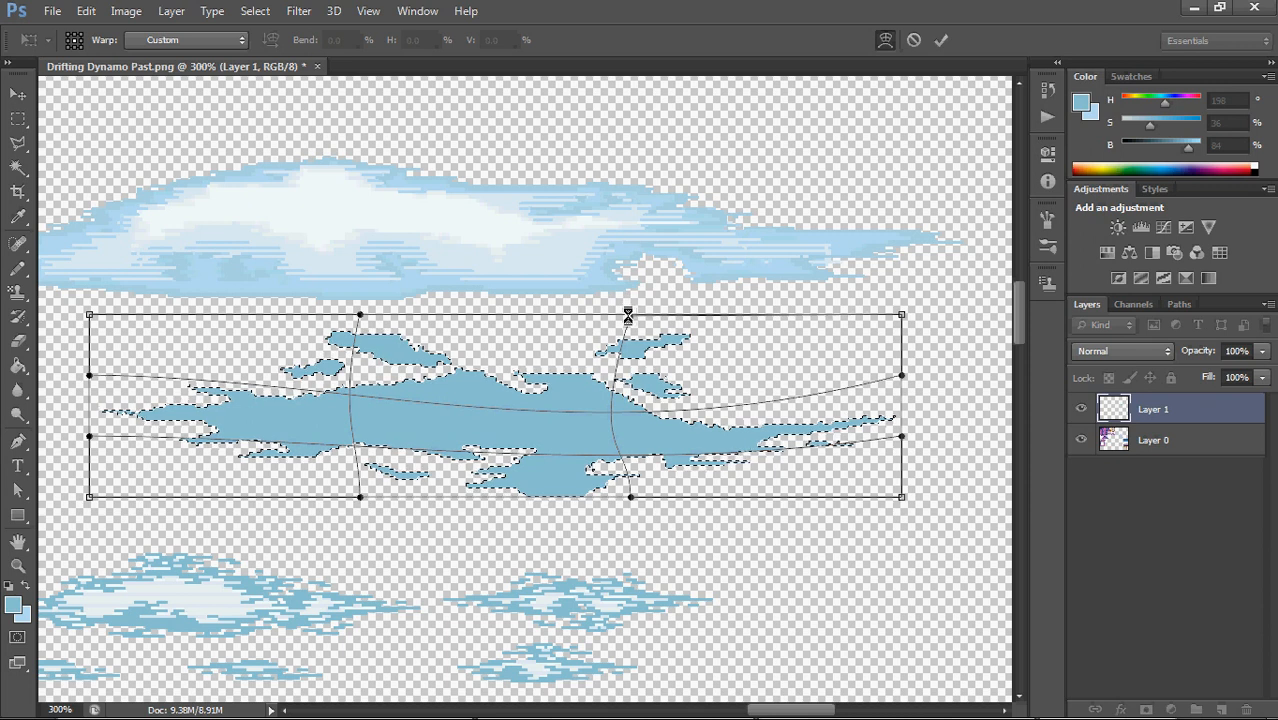
pyautogui.moveTo(628, 316); pyautogui.dragTo(668, 352)
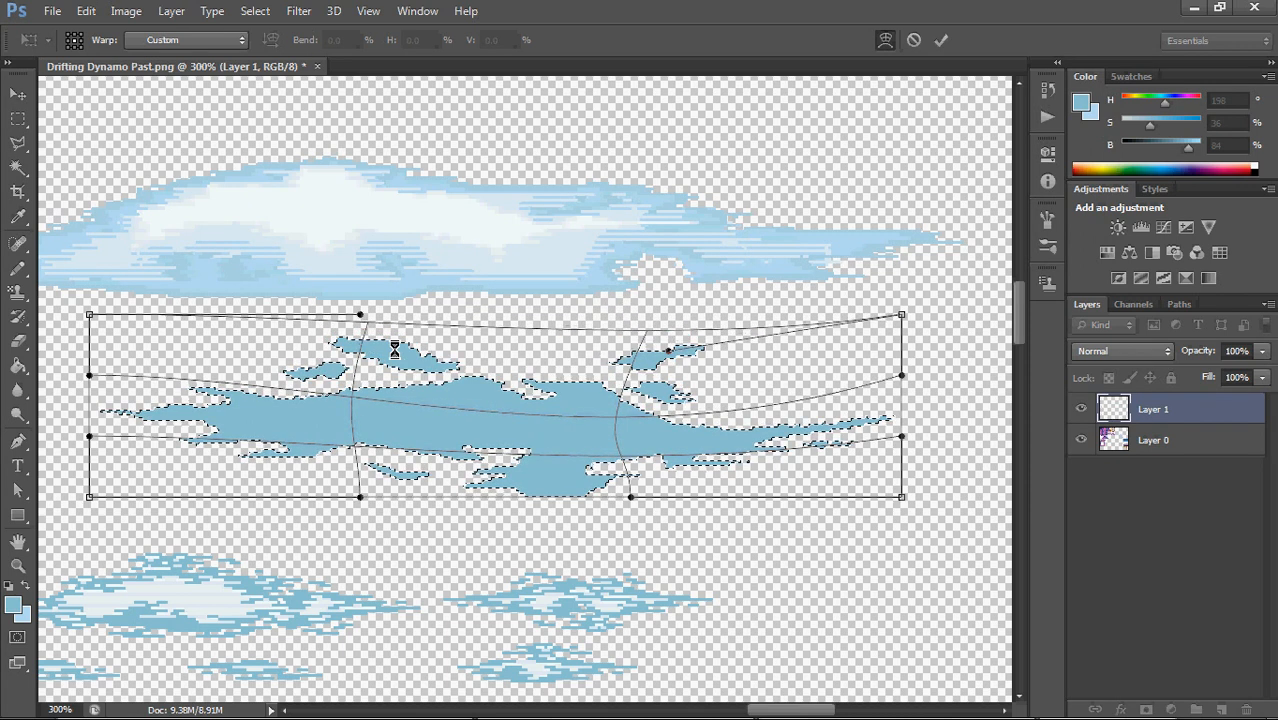
pyautogui.moveTo(369, 318); pyautogui.dragTo(348, 358)
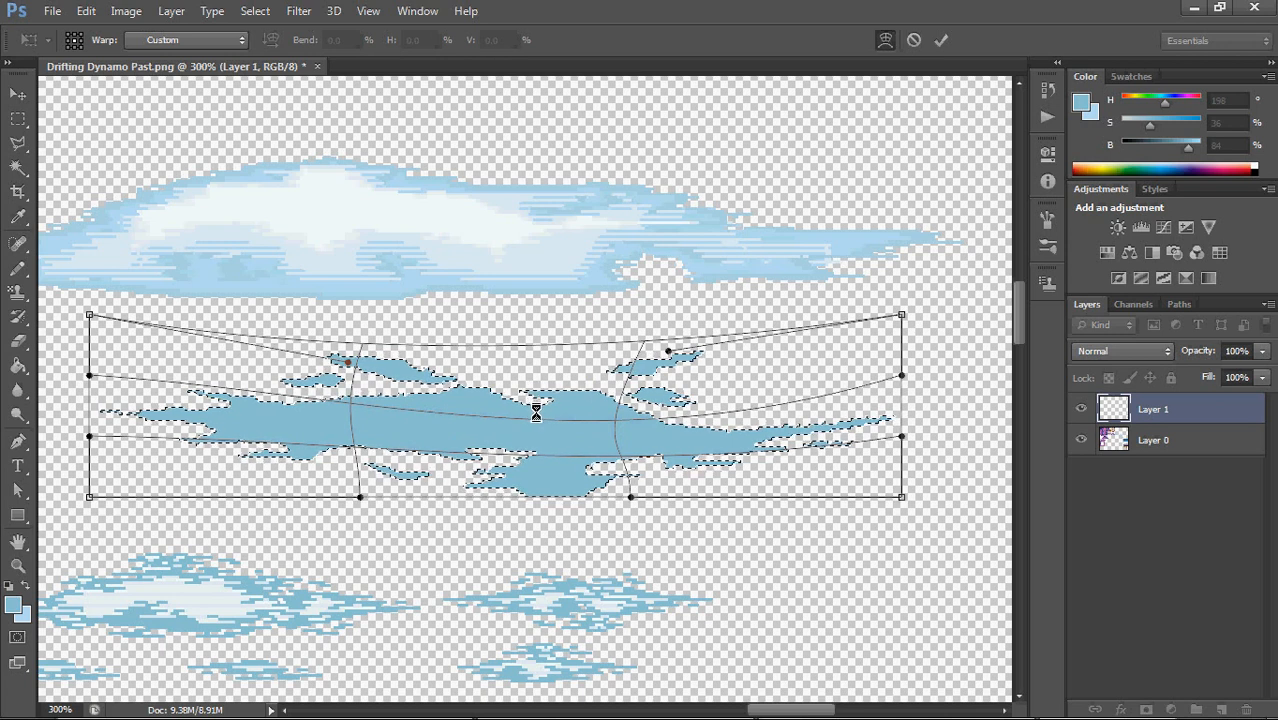
pyautogui.press('Return')
pyautogui.hotkey('ctrl', 'd')
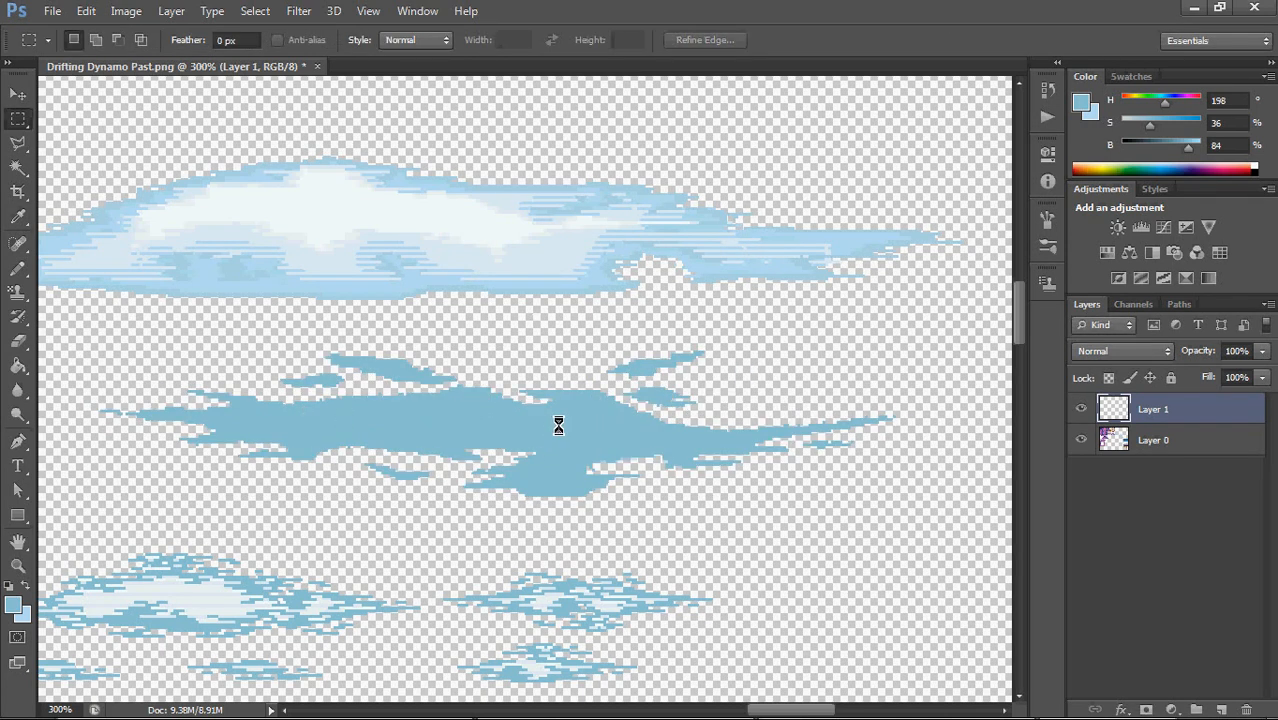
# Shift a small rectangular piece of the cloud's upper edge right and slightly up to fill the top notch, and deselect
pyautogui.press('b')
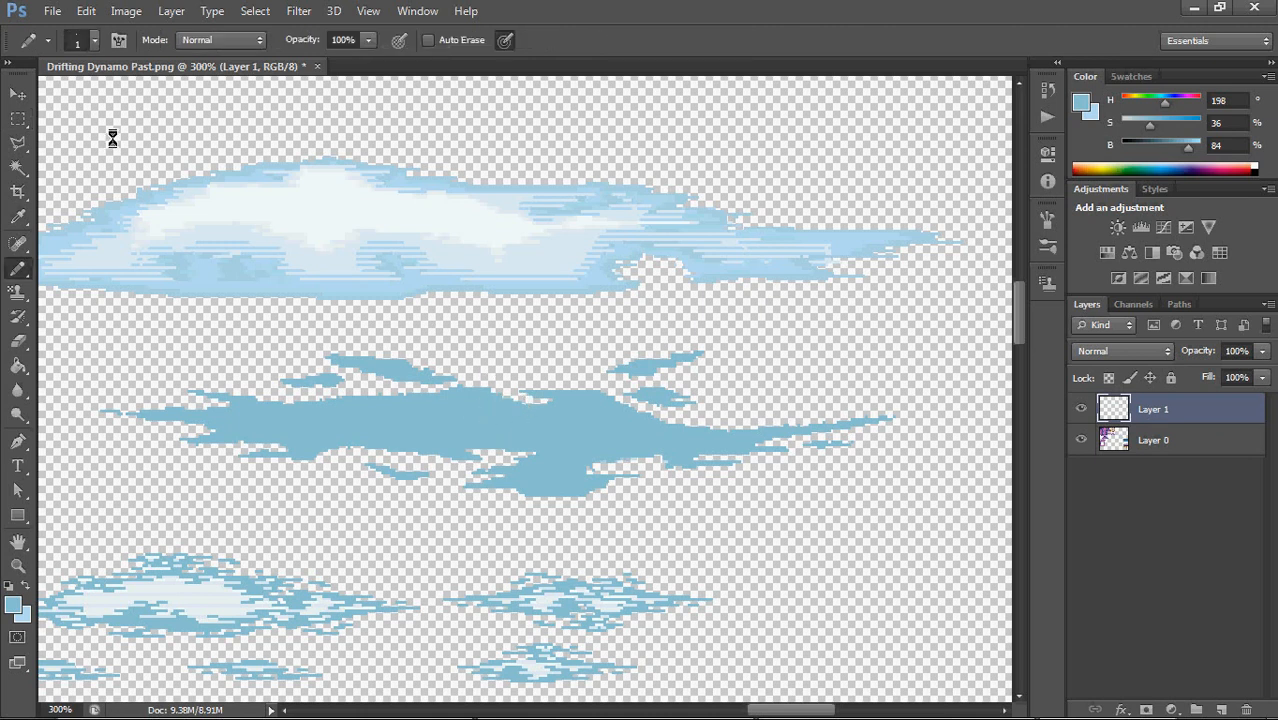
pyautogui.click(18, 118)
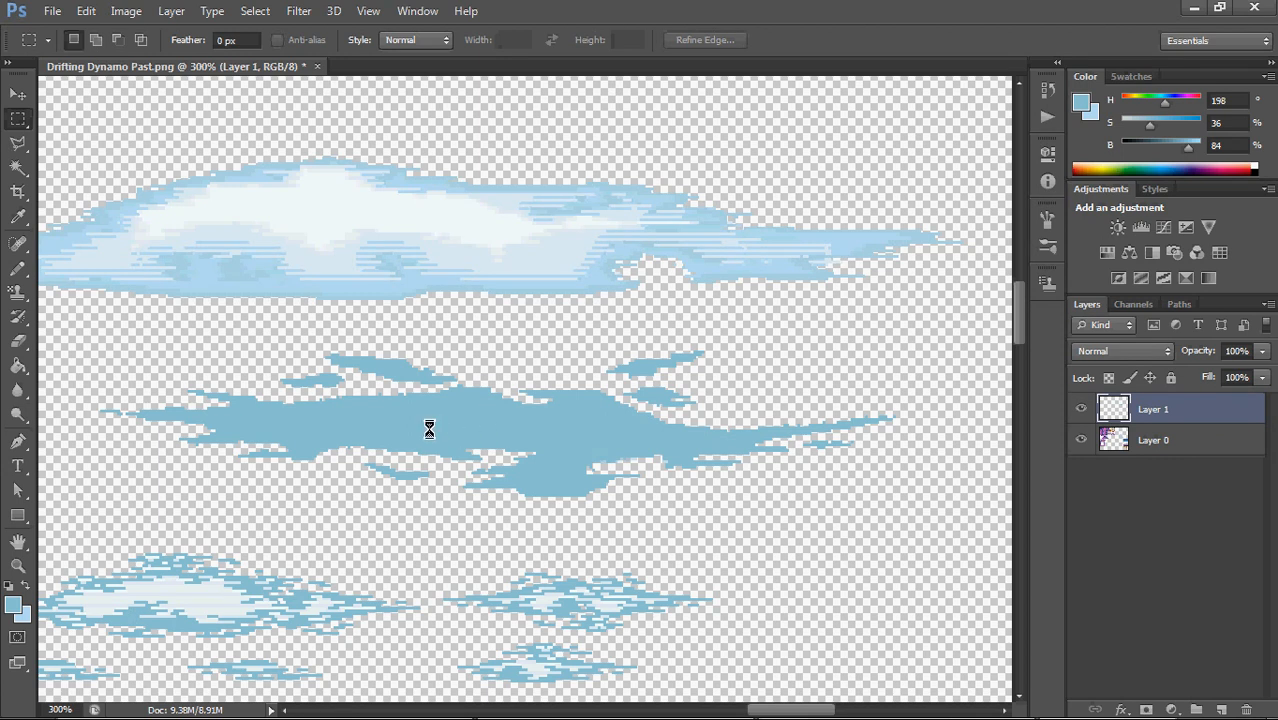
pyautogui.moveTo(412, 432); pyautogui.dragTo(499, 386)
pyautogui.moveTo(502, 386); pyautogui.dragTo(505, 385)
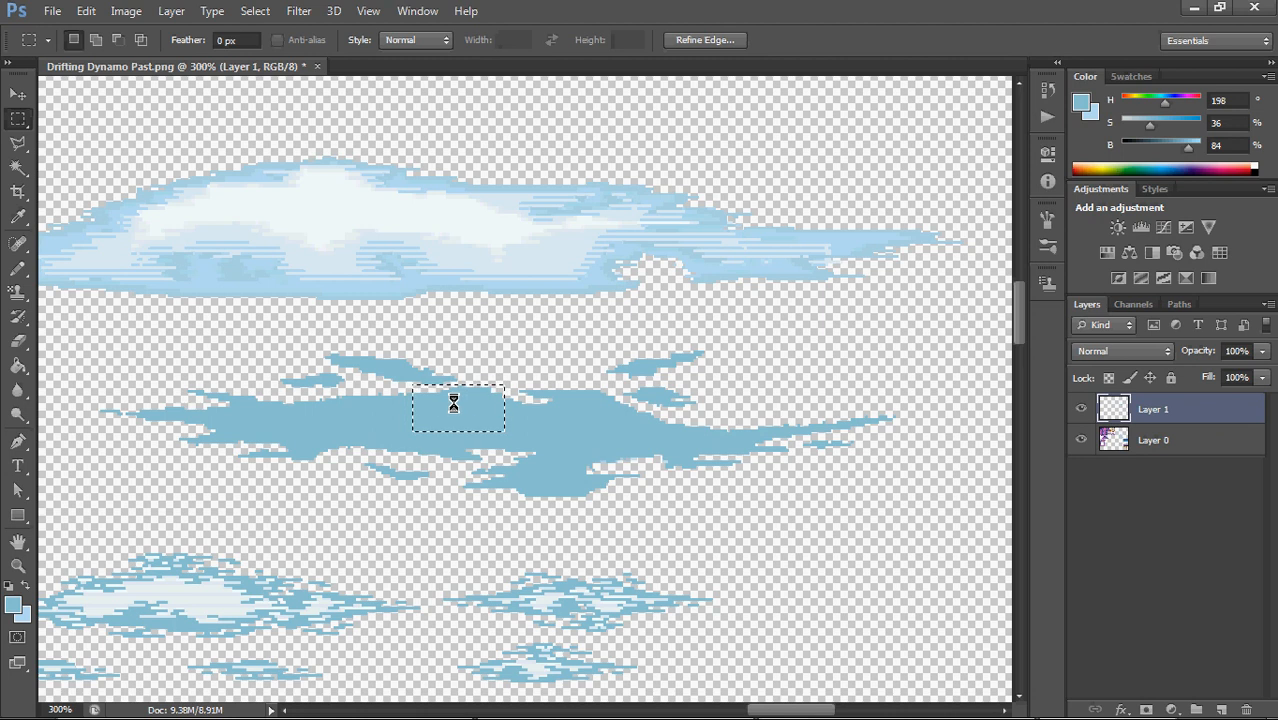
pyautogui.moveTo(448, 405); pyautogui.dragTo(509, 396)
pyautogui.click(585, 347)
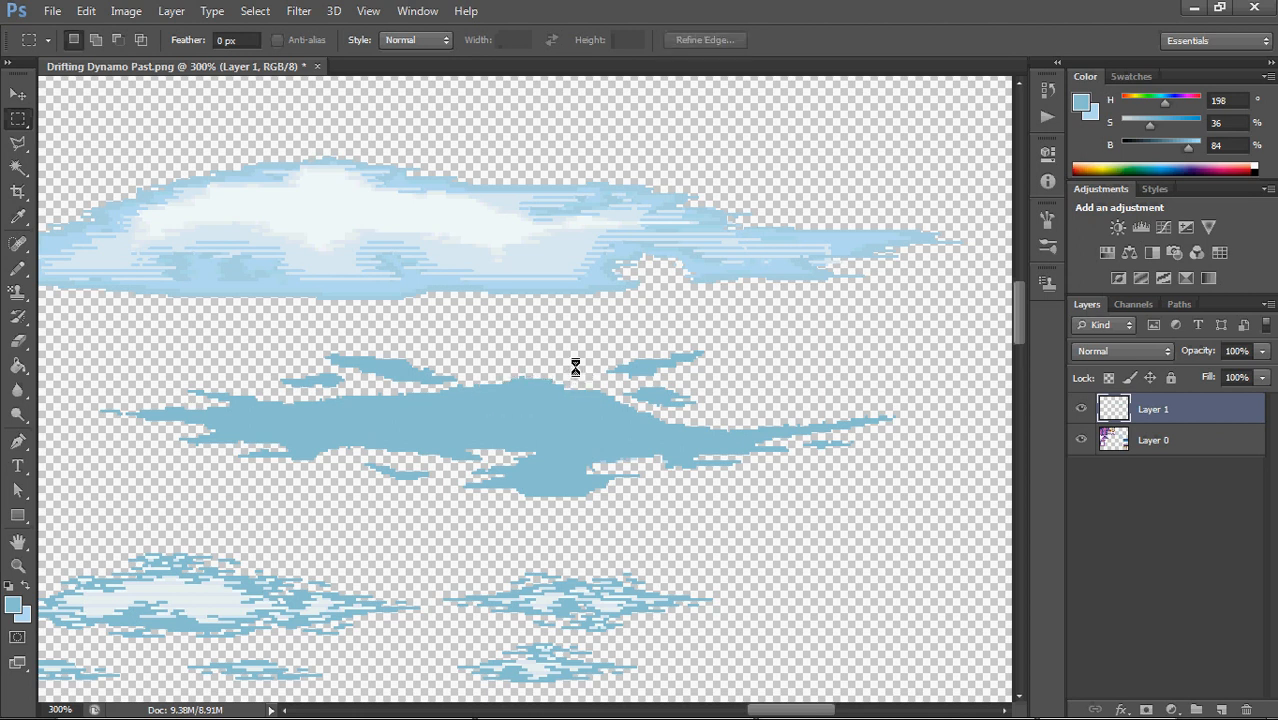
# Smooth the shoulder right of the cloud's peak by selecting and shifting small rectangular pieces of the body
pyautogui.moveTo(575, 368); pyautogui.dragTo(542, 382)
pyautogui.click(595, 337)
pyautogui.moveTo(544, 418)
pyautogui.mouseDown()
pyautogui.moveTo(577, 407)
pyautogui.moveTo(582, 382)
pyautogui.mouseUp()
pyautogui.click(598, 383)
pyautogui.moveTo(526, 412); pyautogui.dragTo(570, 386)
pyautogui.click(566, 395)
pyautogui.moveTo(486, 435); pyautogui.dragTo(569, 387)
pyautogui.moveTo(557, 400); pyautogui.dragTo(582, 405)
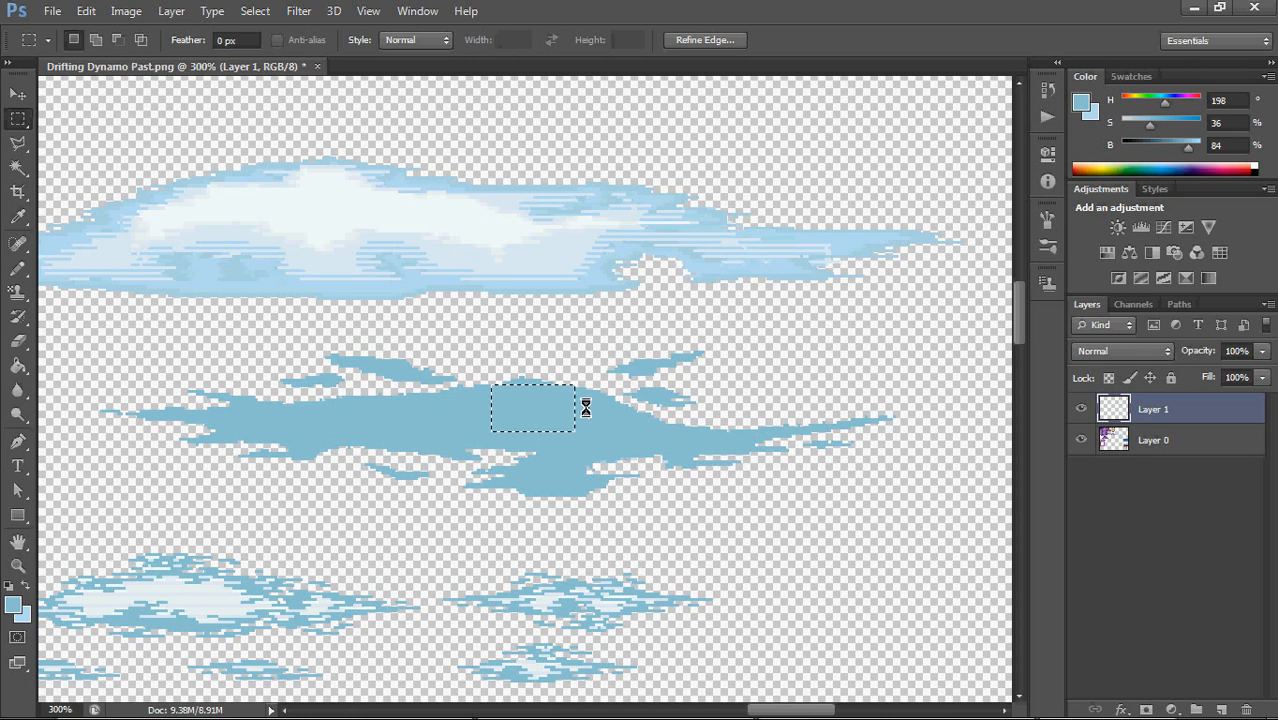
# Touch up the cloud's peak with small marquee selections and remove the thin tip at its left end
pyautogui.click(579, 434)
pyautogui.moveTo(480, 412); pyautogui.dragTo(540, 389)
pyautogui.click(553, 376)
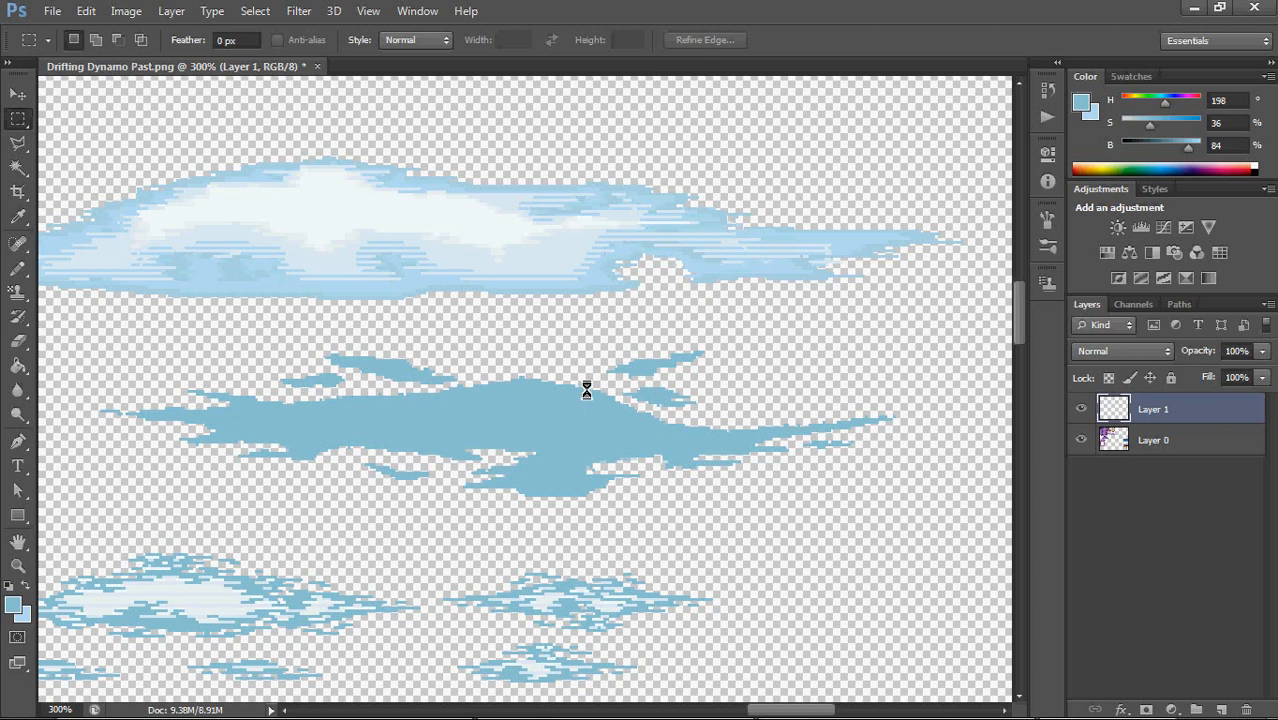
pyautogui.moveTo(518, 378); pyautogui.dragTo(526, 383)
pyautogui.click(540, 395)
pyautogui.moveTo(81, 397); pyautogui.dragTo(121, 437)
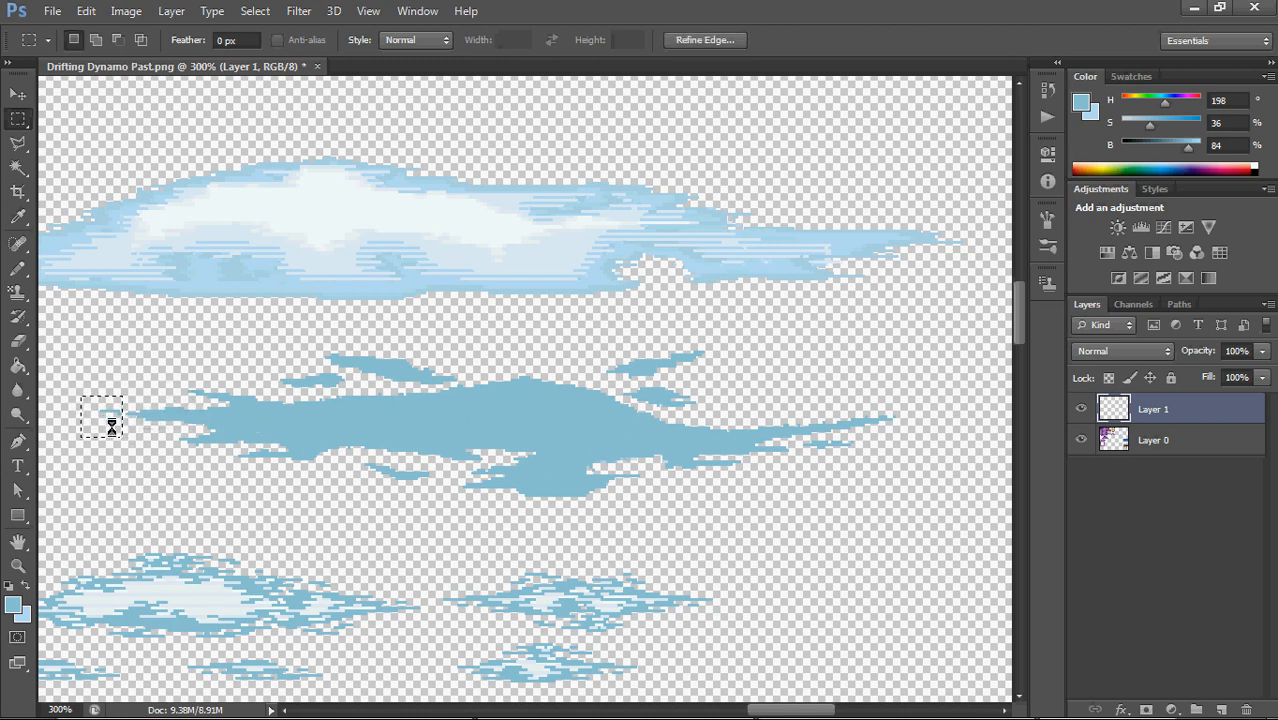
pyautogui.click(150, 340)
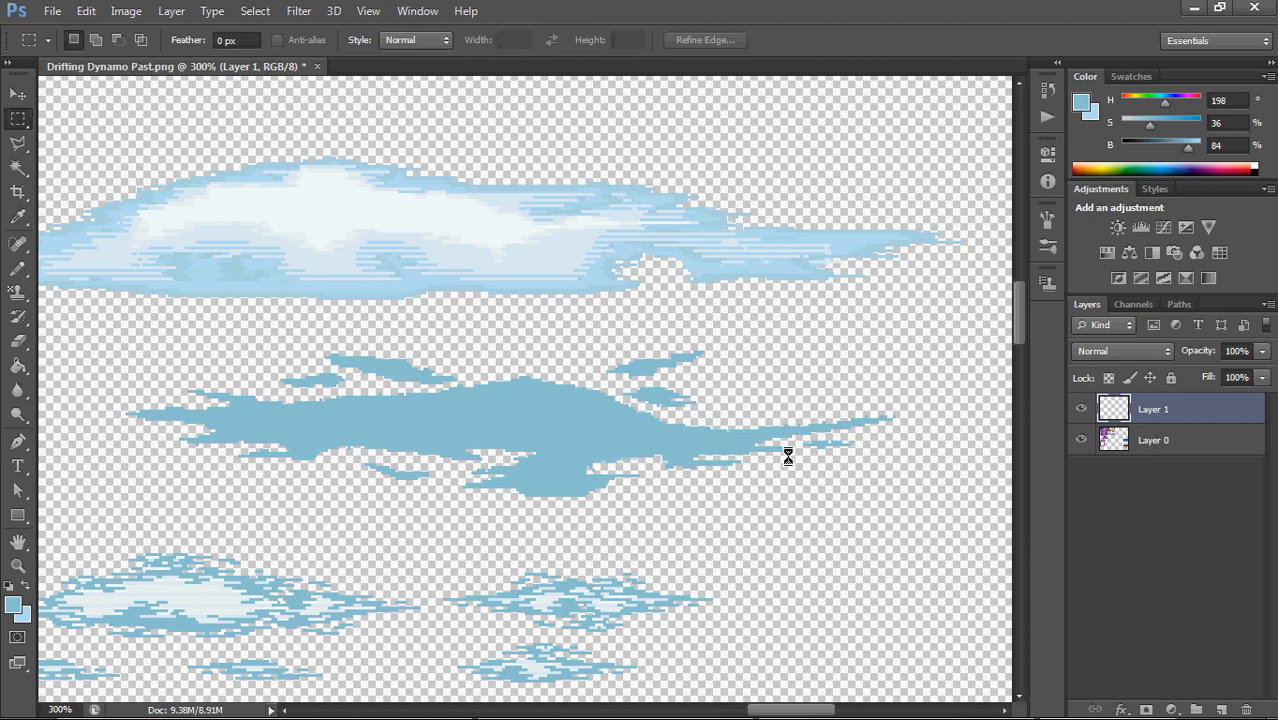
# Select the cloud's tapering right tail and the wisps below it with the Rectangular Marquee tool
pyautogui.moveTo(929, 507); pyautogui.dragTo(663, 416)
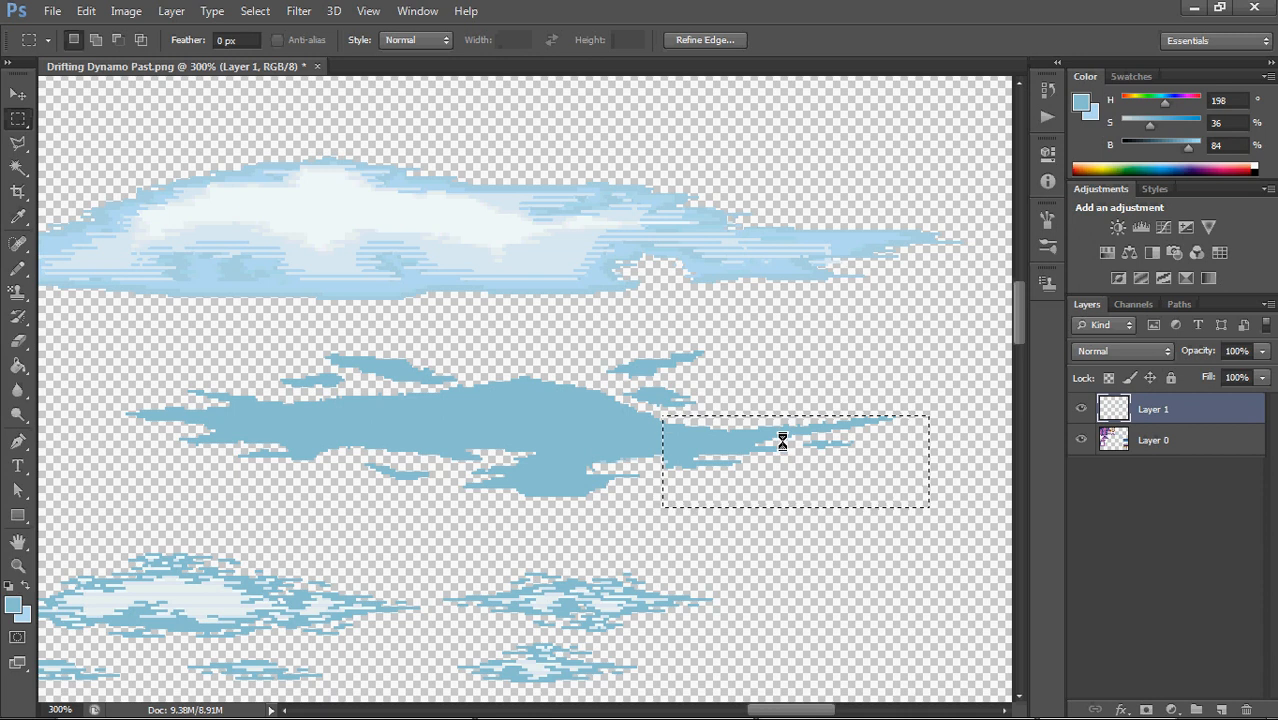
# Try rotating the selected right tail about 10° clockwise with Free Transform
pyautogui.rightClick(774, 440)
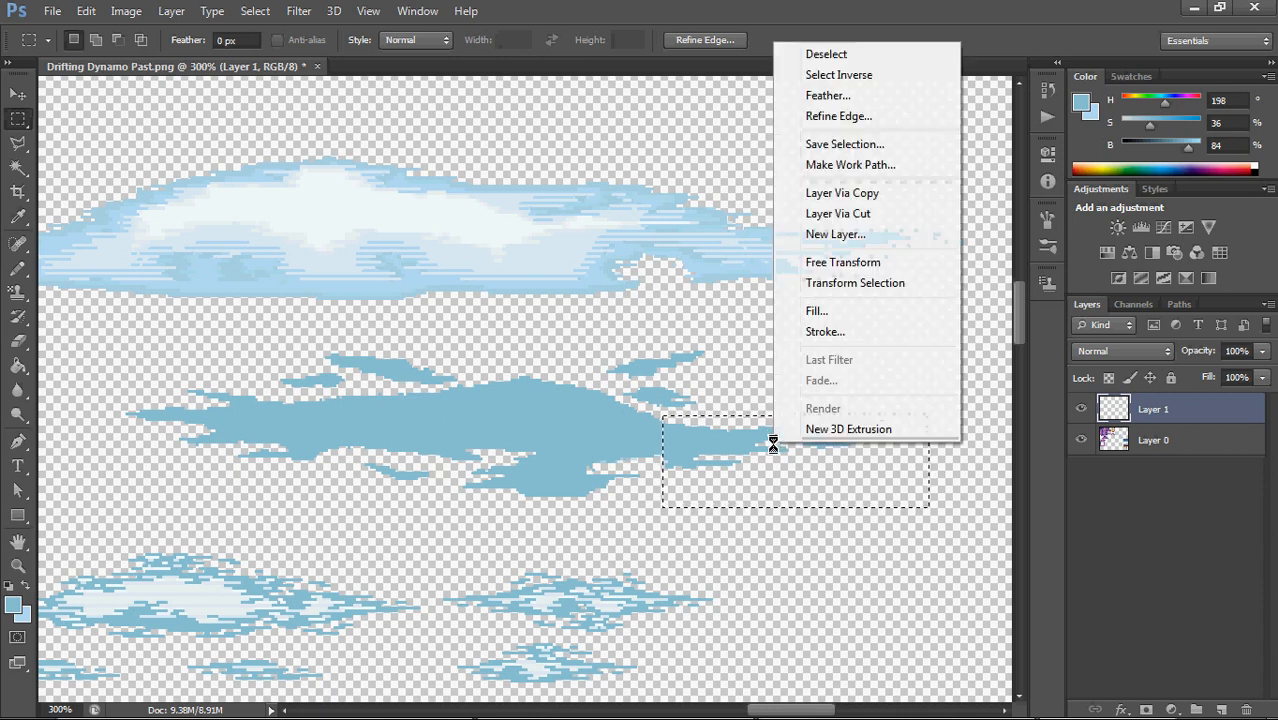
pyautogui.click(867, 262)
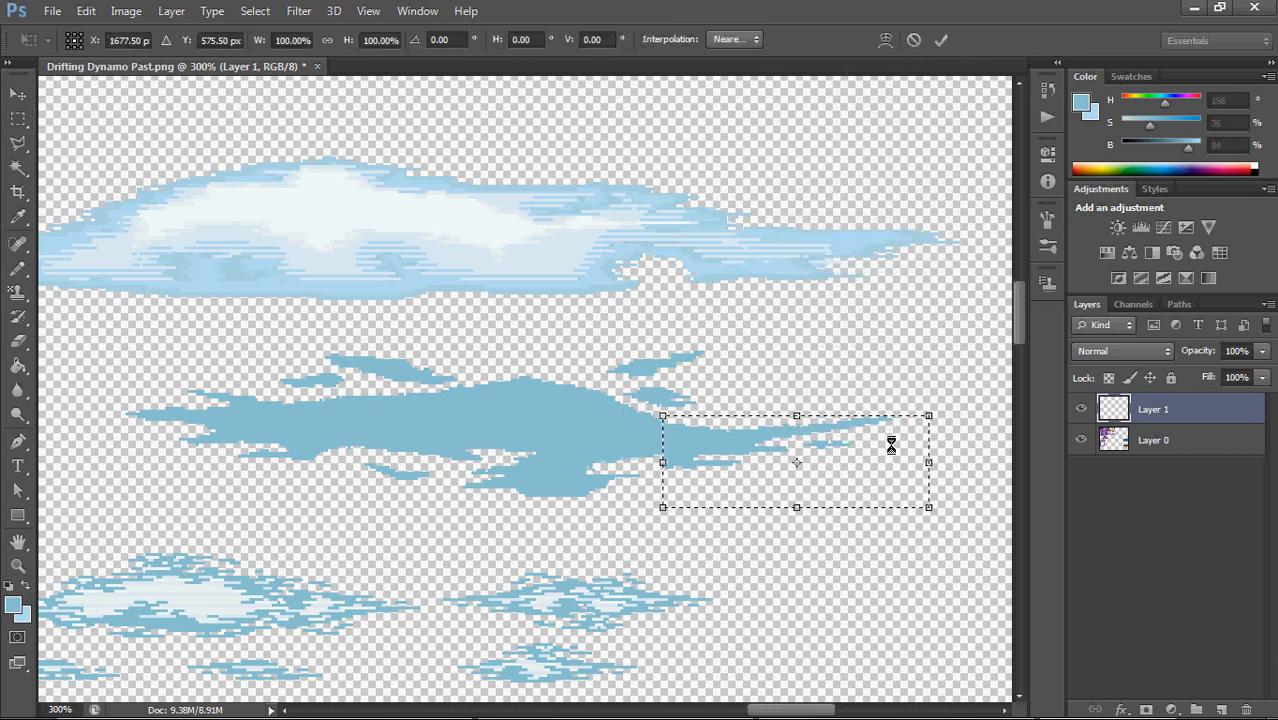
pyautogui.moveTo(942, 411); pyautogui.dragTo(907, 427)
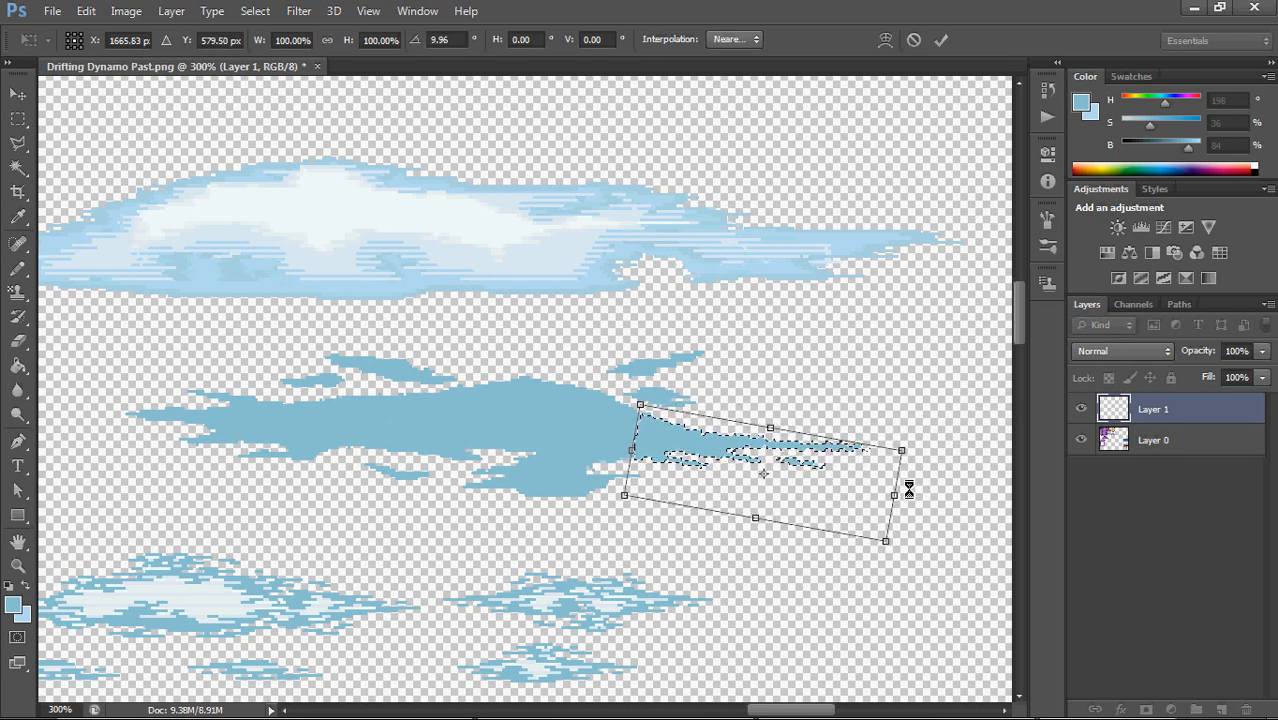
pyautogui.press('Escape')
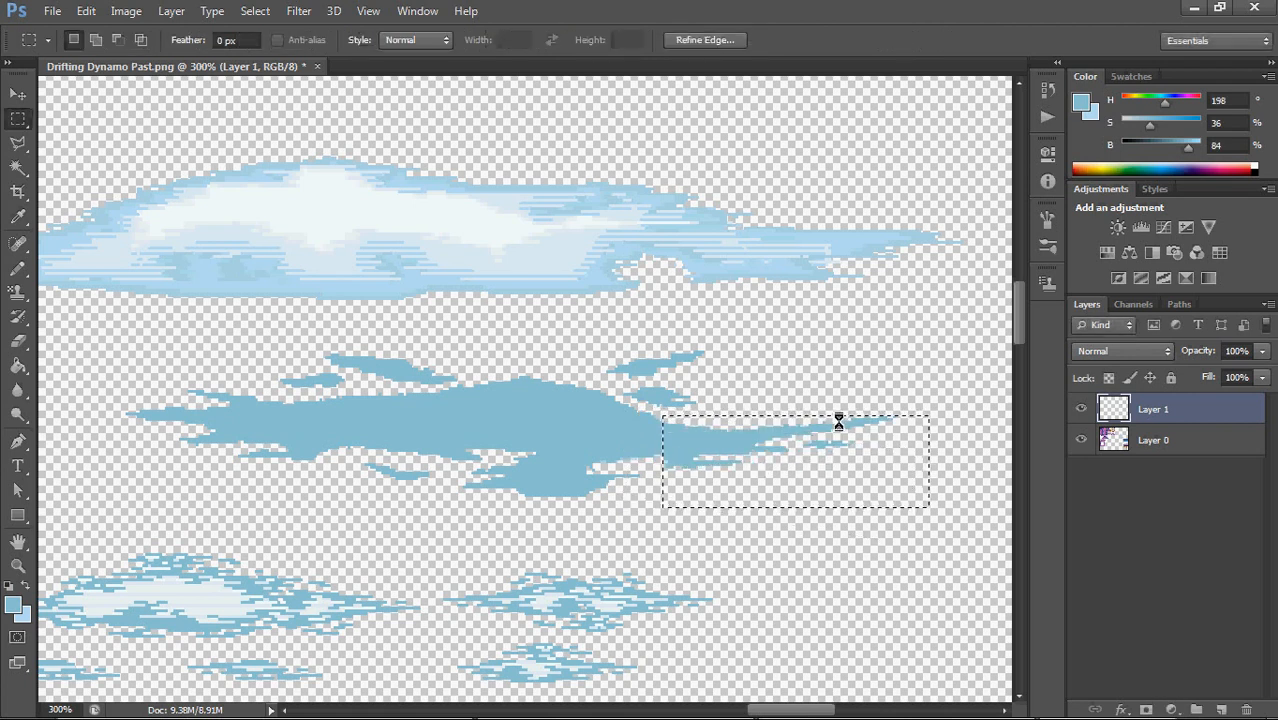
# Warp the selected right tail with Free Transform so its raised tip bends down to a flatter line, and deselect
pyautogui.rightClick(788, 438)
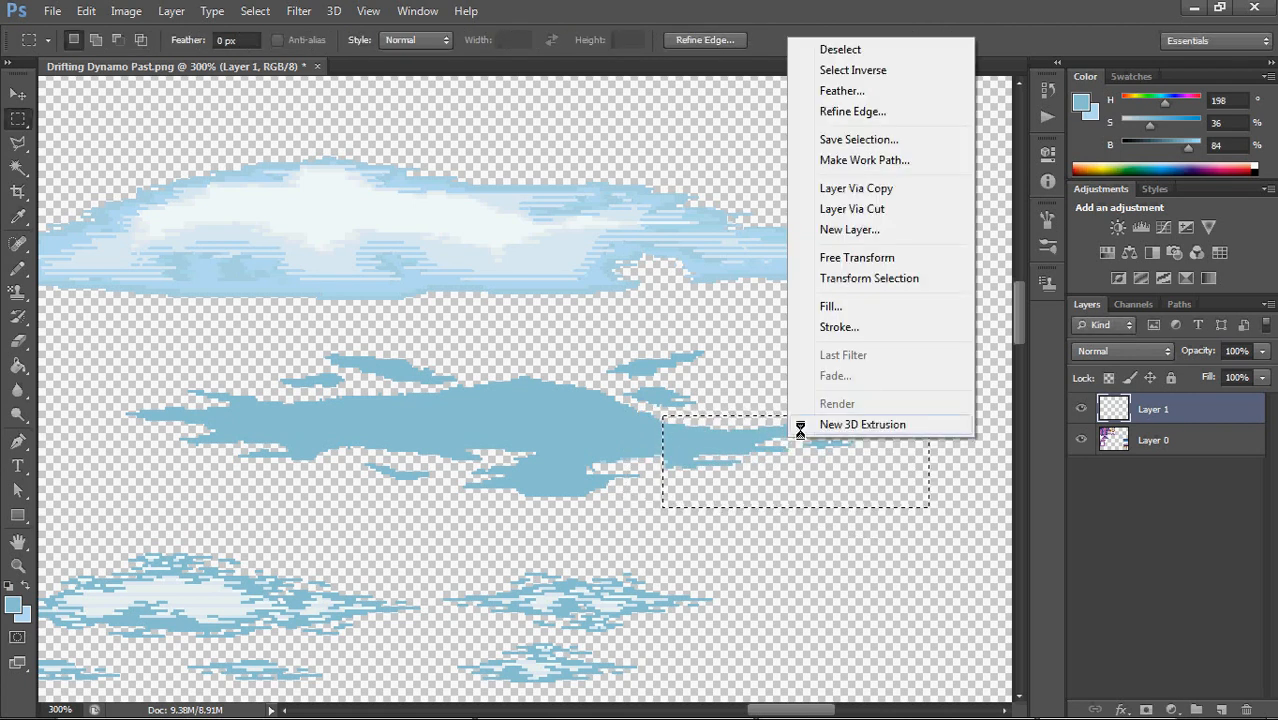
pyautogui.click(855, 258)
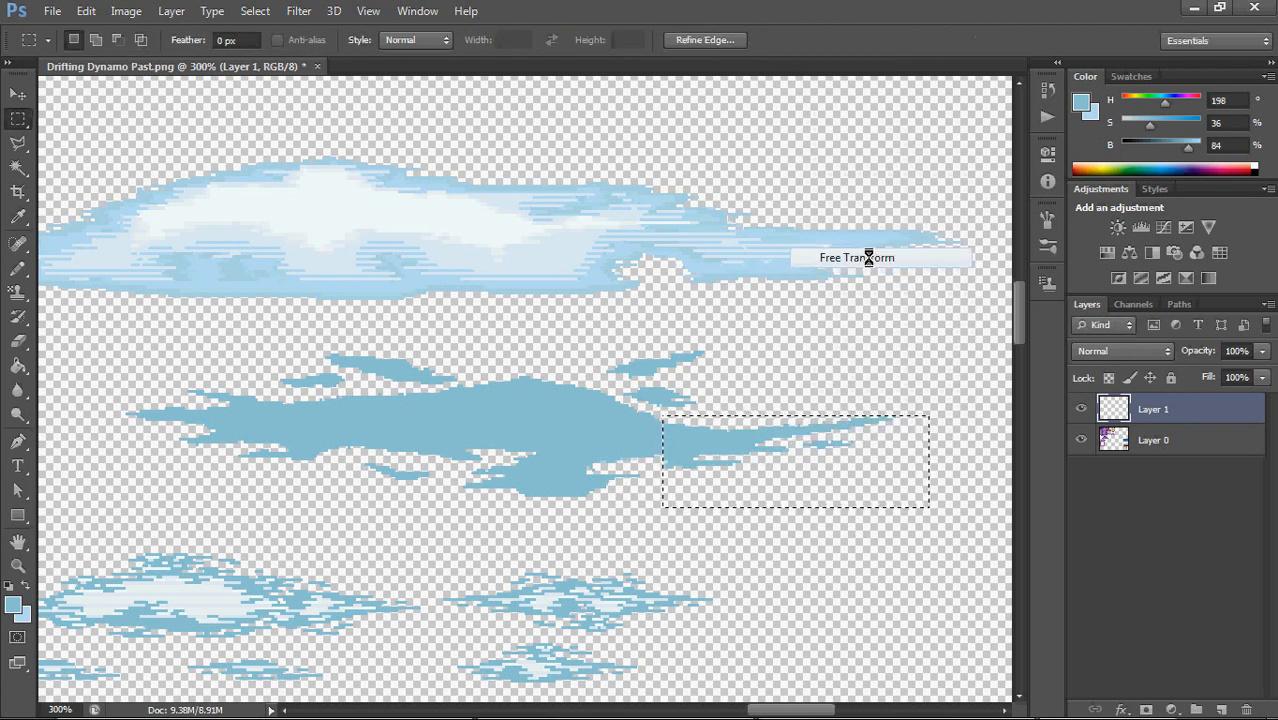
pyautogui.rightClick(735, 450)
pyautogui.click(824, 275)
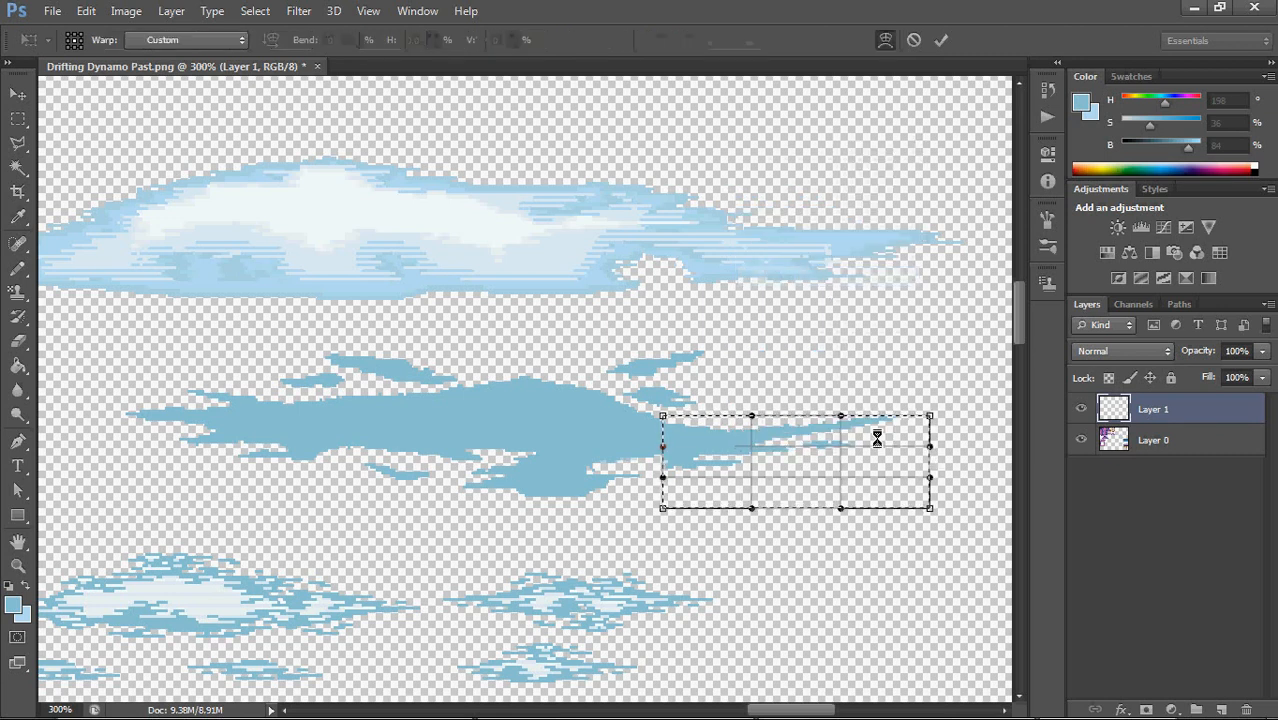
pyautogui.moveTo(838, 457); pyautogui.dragTo(918, 430)
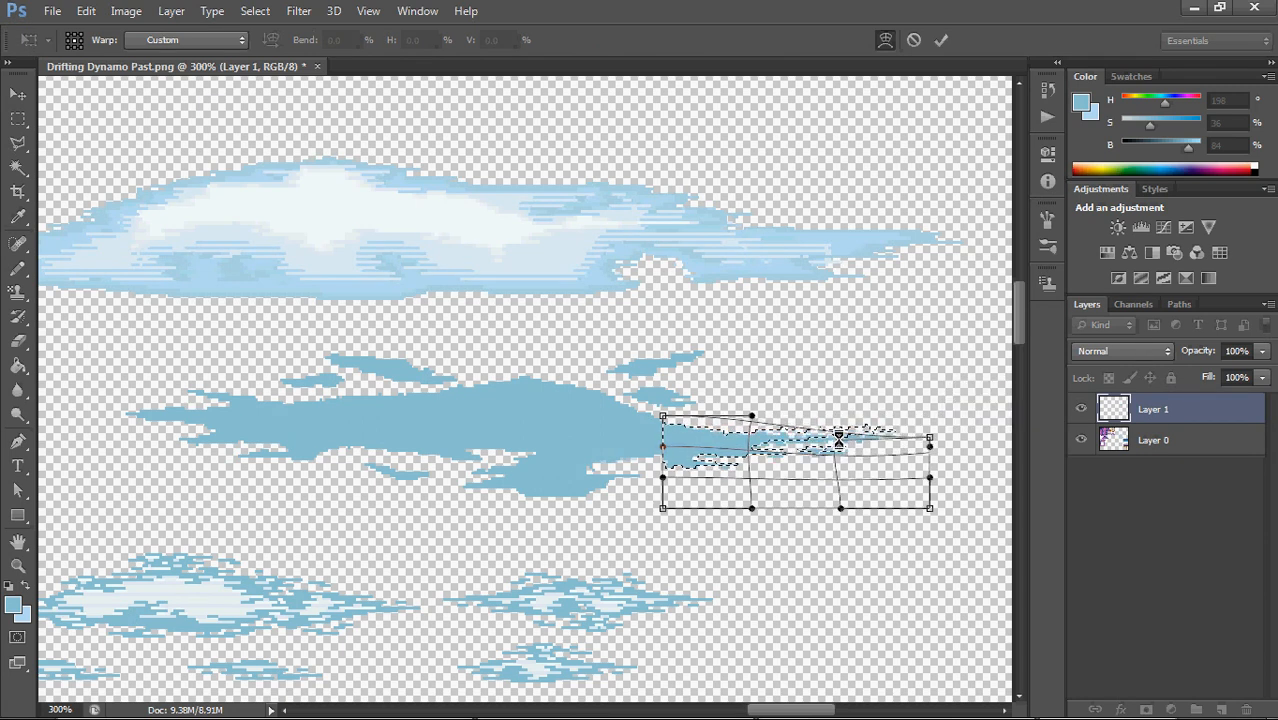
pyautogui.press('Return')
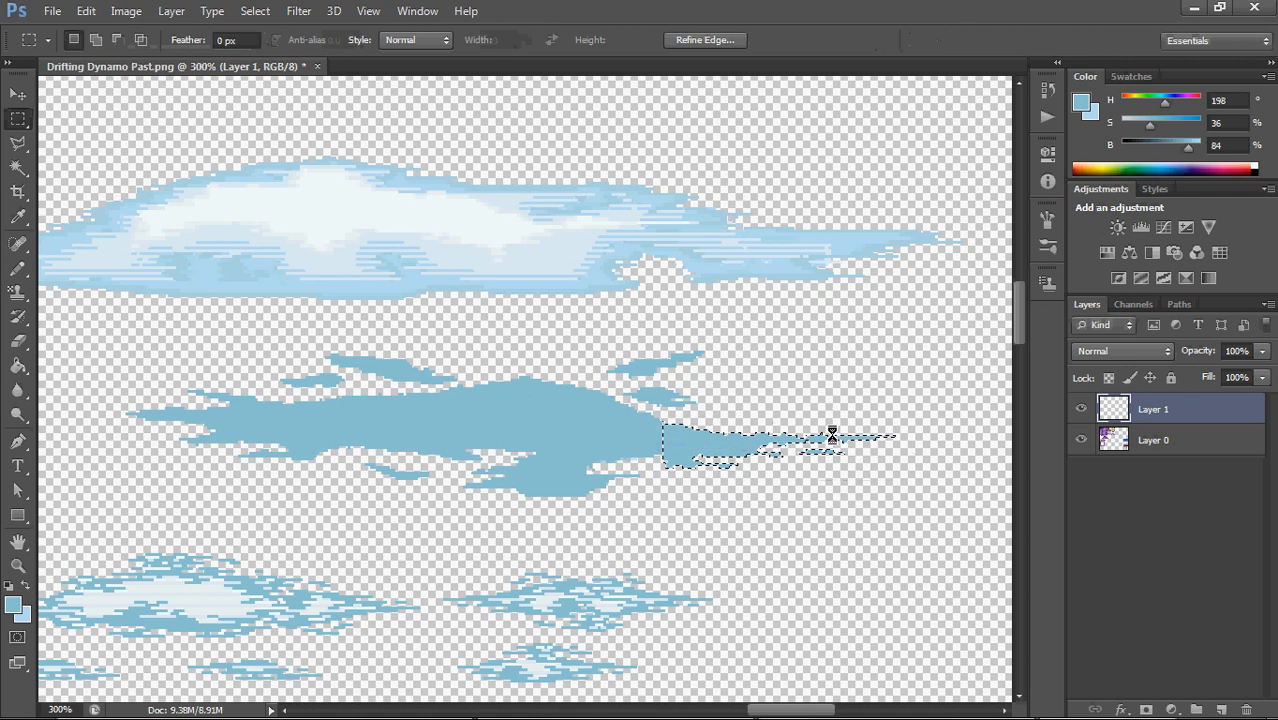
pyautogui.hotkey('ctrl', 'd')
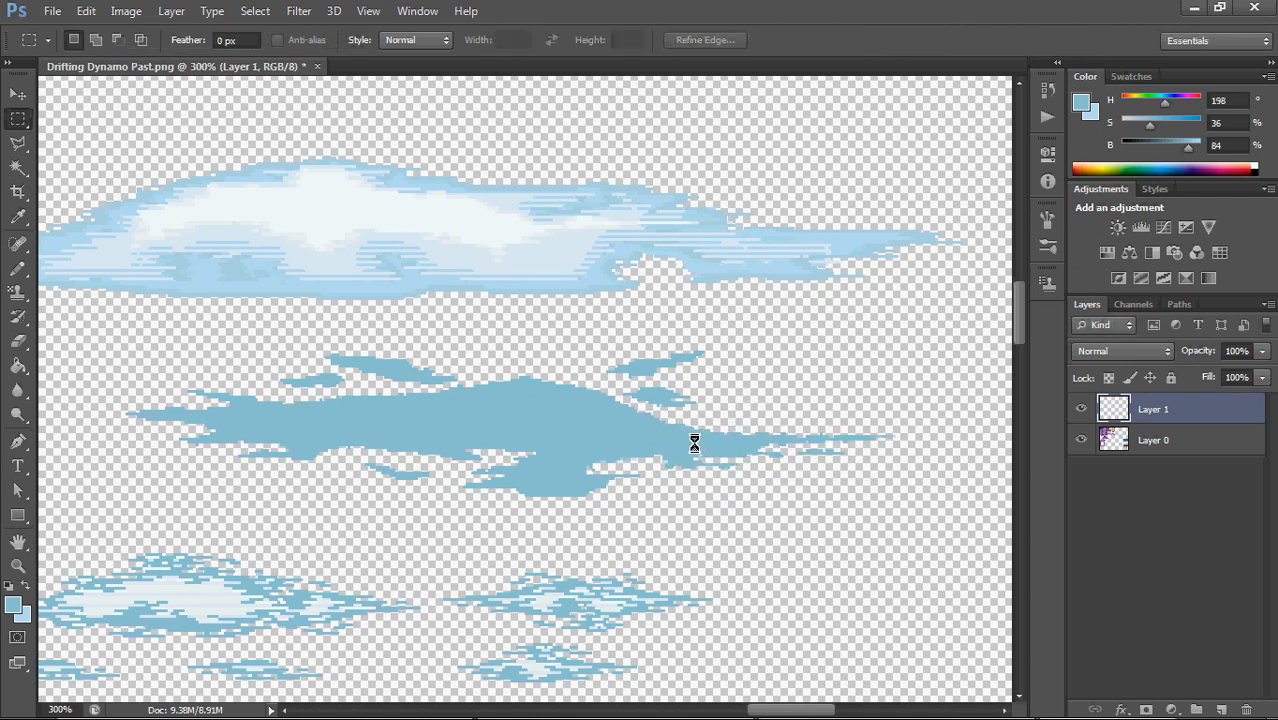
# Try sketching light blue pencil strokes inside the flat cloud's body, using the colour sampled from the shaded cloud above
pyautogui.press('b')
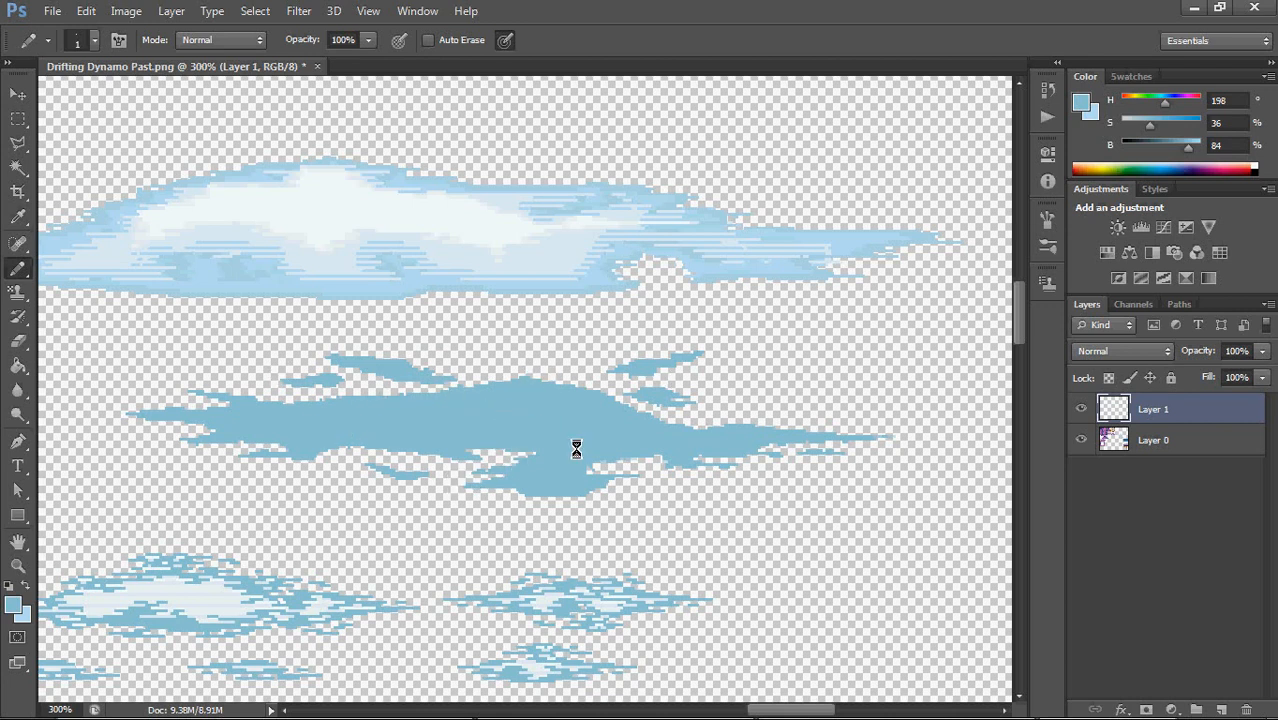
pyautogui.moveTo(583, 411); pyautogui.dragTo(560, 461)
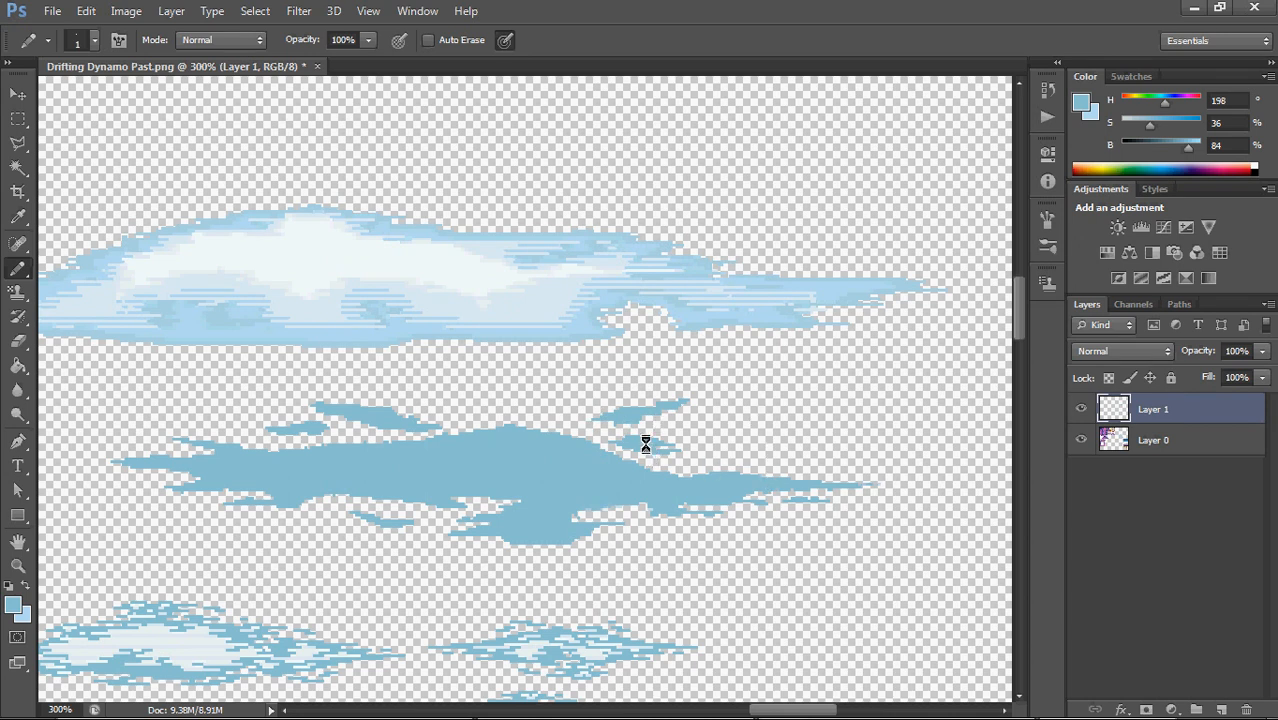
pyautogui.moveTo(646, 444); pyautogui.dragTo(703, 398)
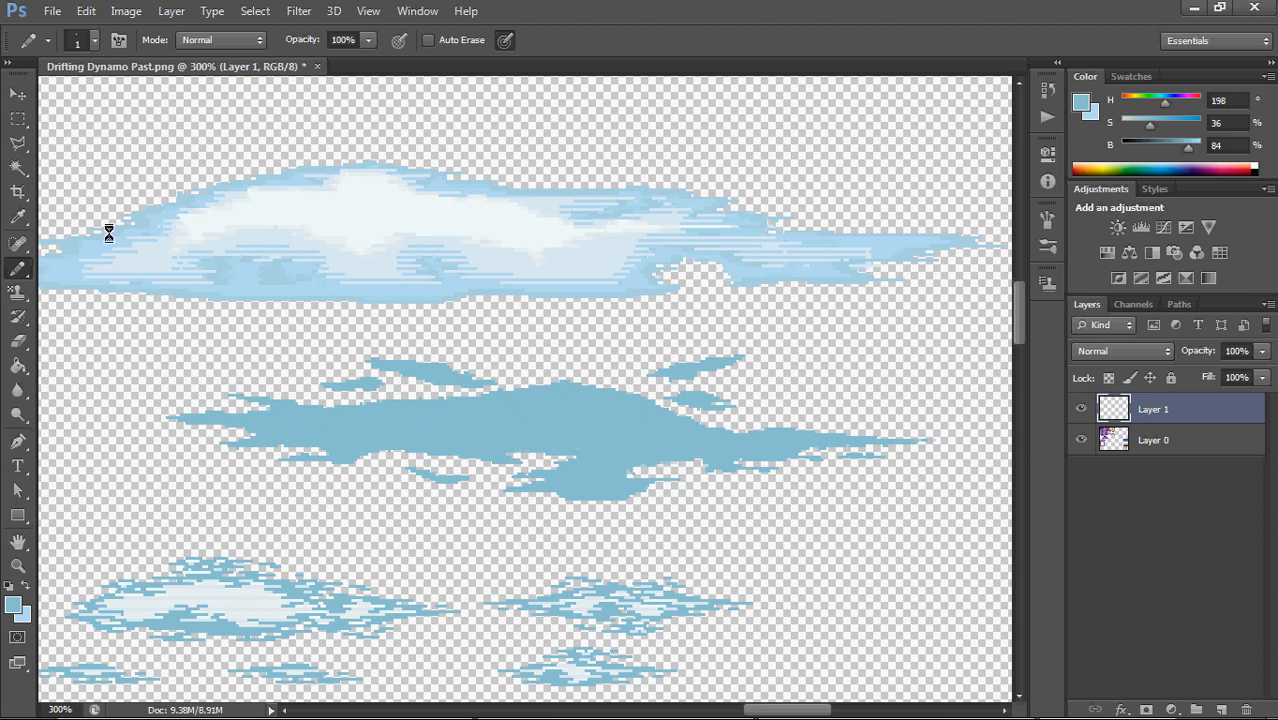
pyautogui.keyDown('alt'); pyautogui.click(339, 288); pyautogui.keyUp('alt')
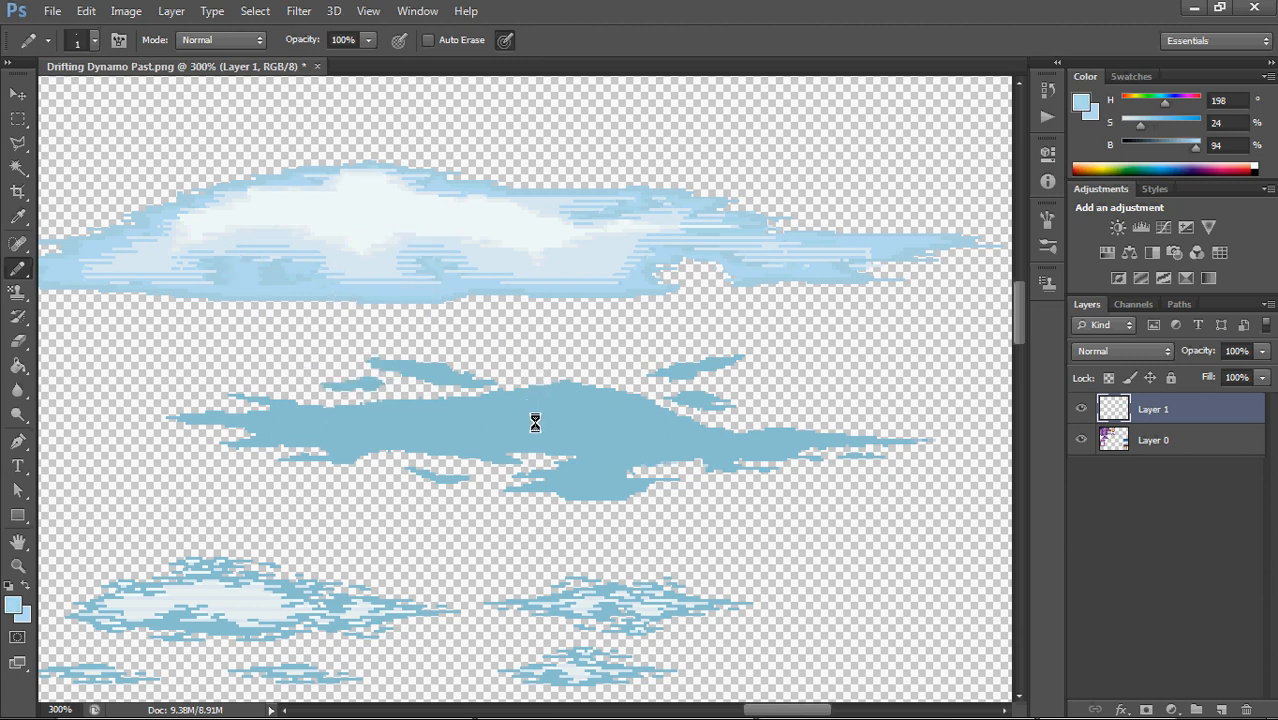
pyautogui.moveTo(535, 422)
pyautogui.mouseDown()
pyautogui.moveTo(578, 435)
pyautogui.moveTo(610, 428)
pyautogui.mouseUp()
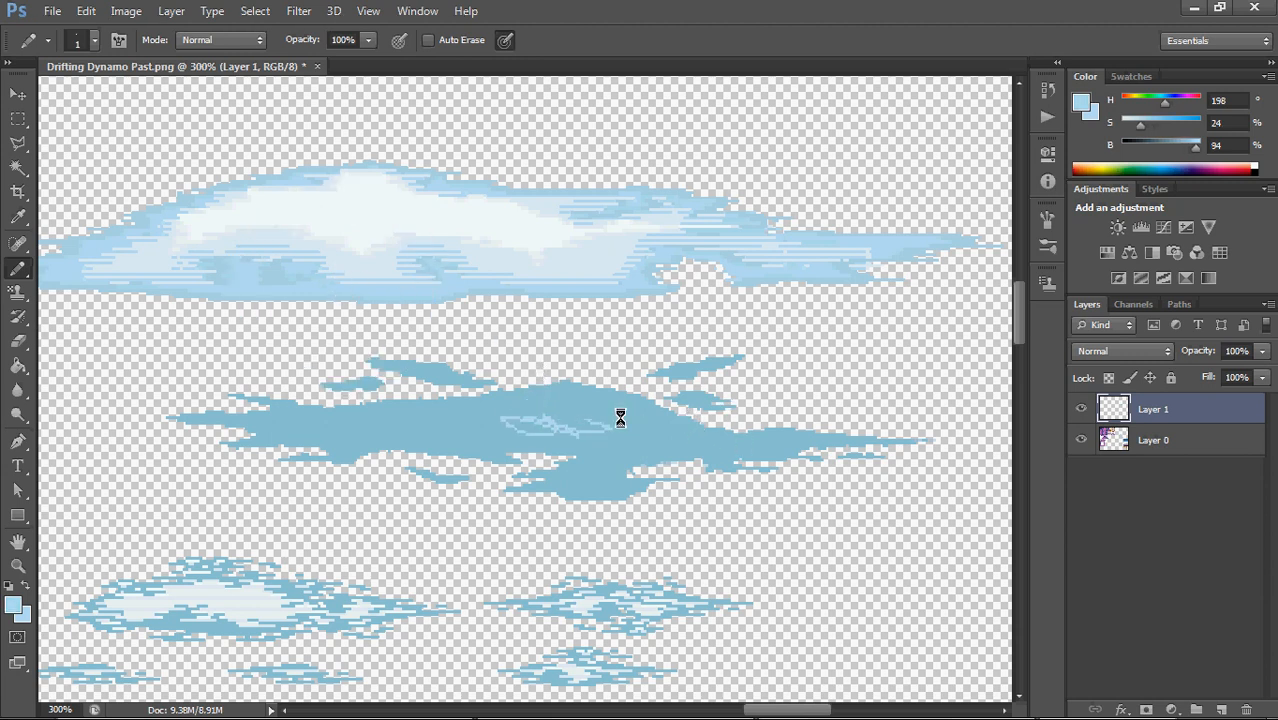
pyautogui.keyDown('alt'); pyautogui.click(474, 428); pyautogui.keyUp('alt')
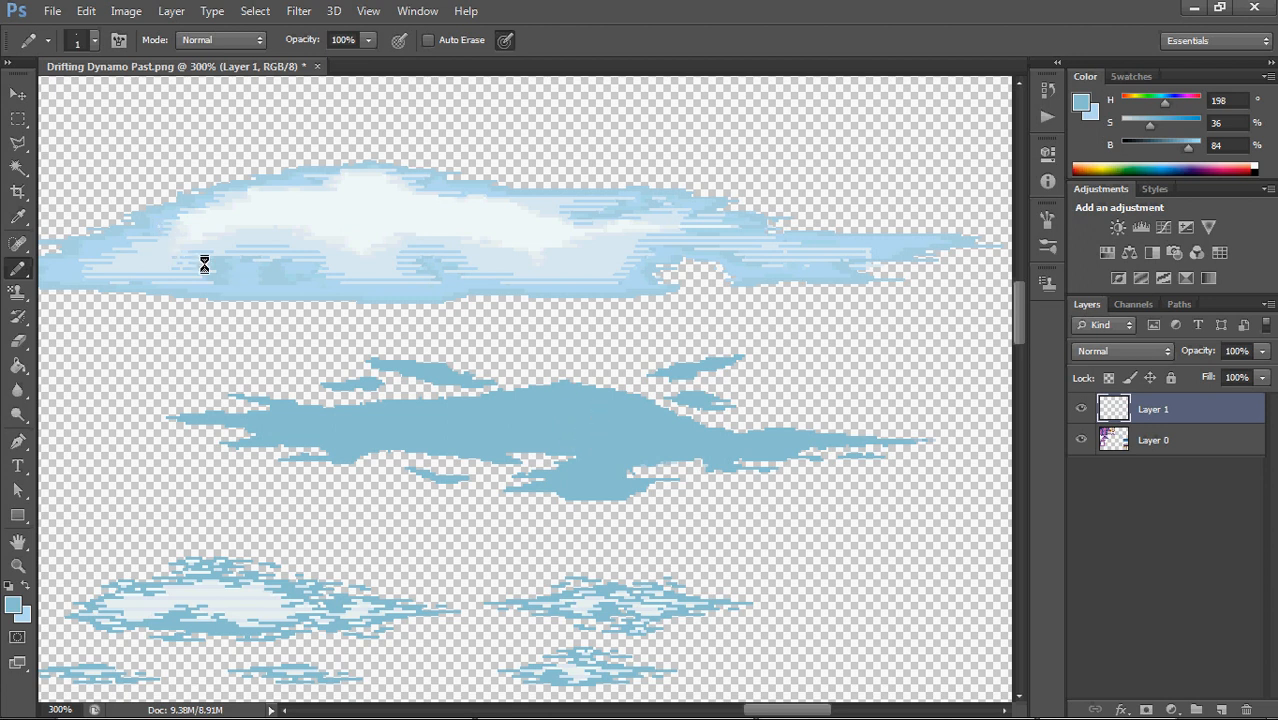
# Select the whole flat cloud and its detached wisps with the Magic Wand, with Contiguous off and Point Sample kept
pyautogui.click(18, 167)
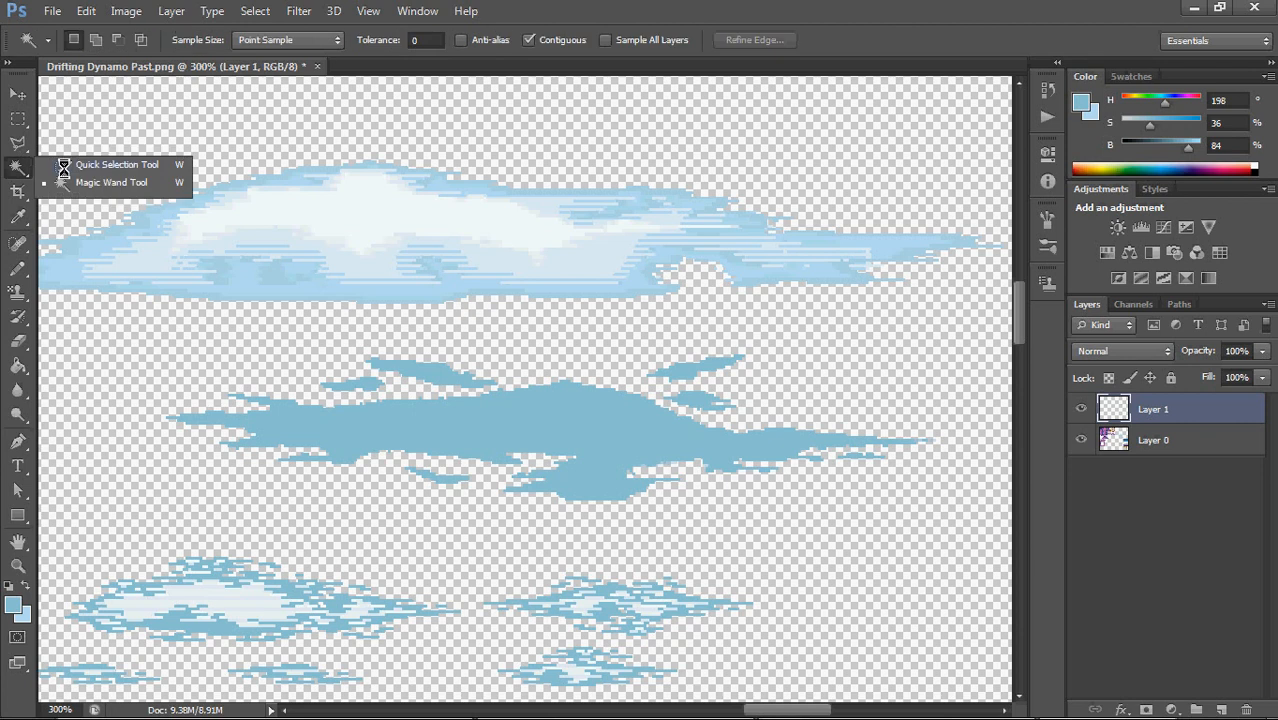
pyautogui.click(135, 182)
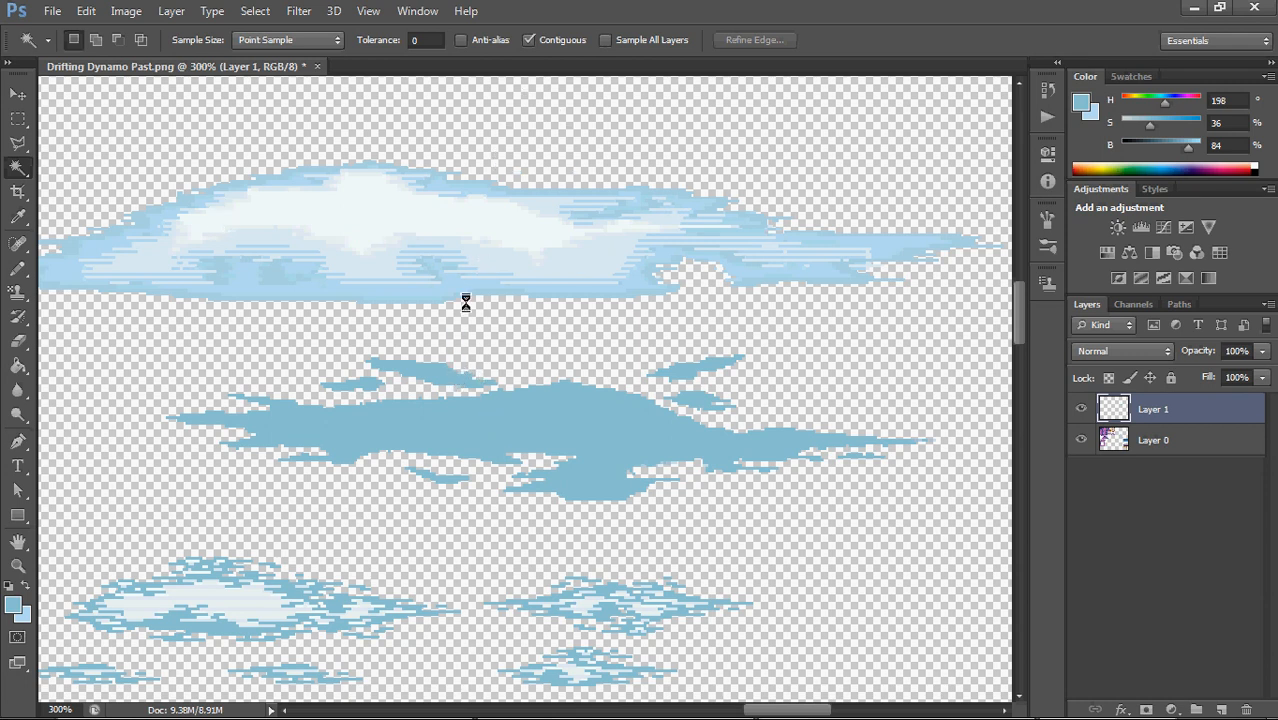
pyautogui.click(585, 420)
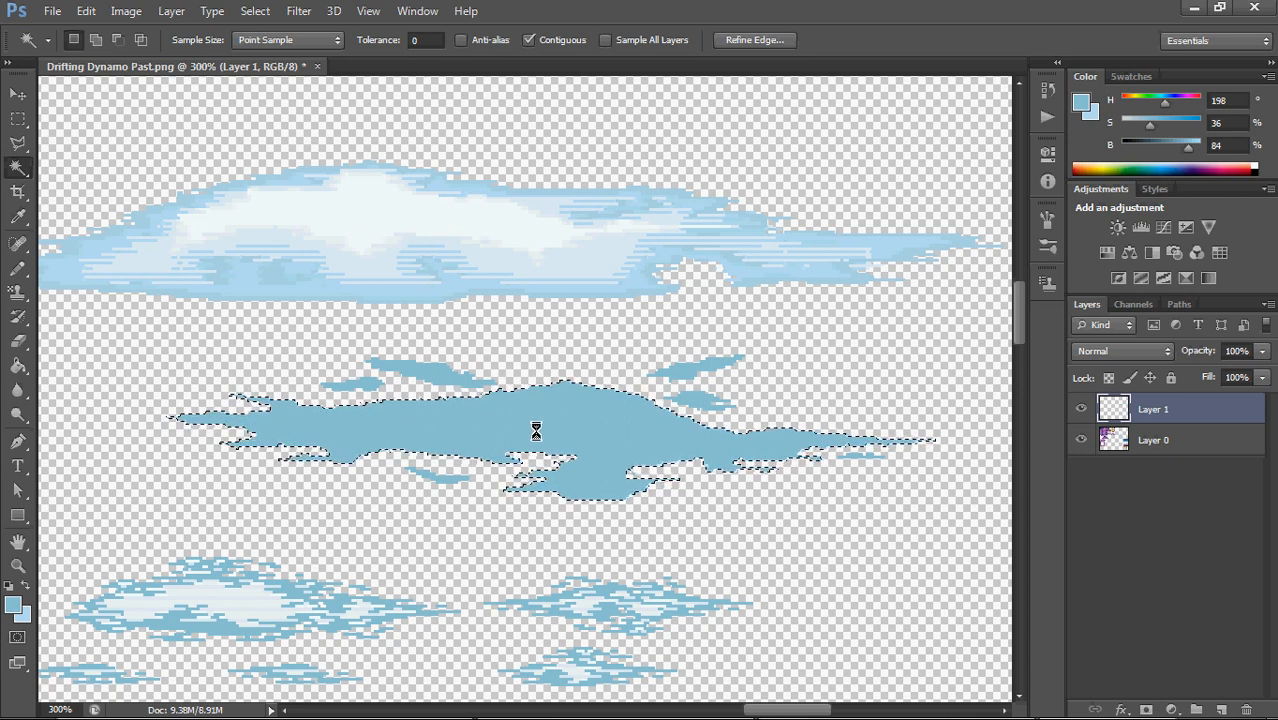
pyautogui.click(538, 40)
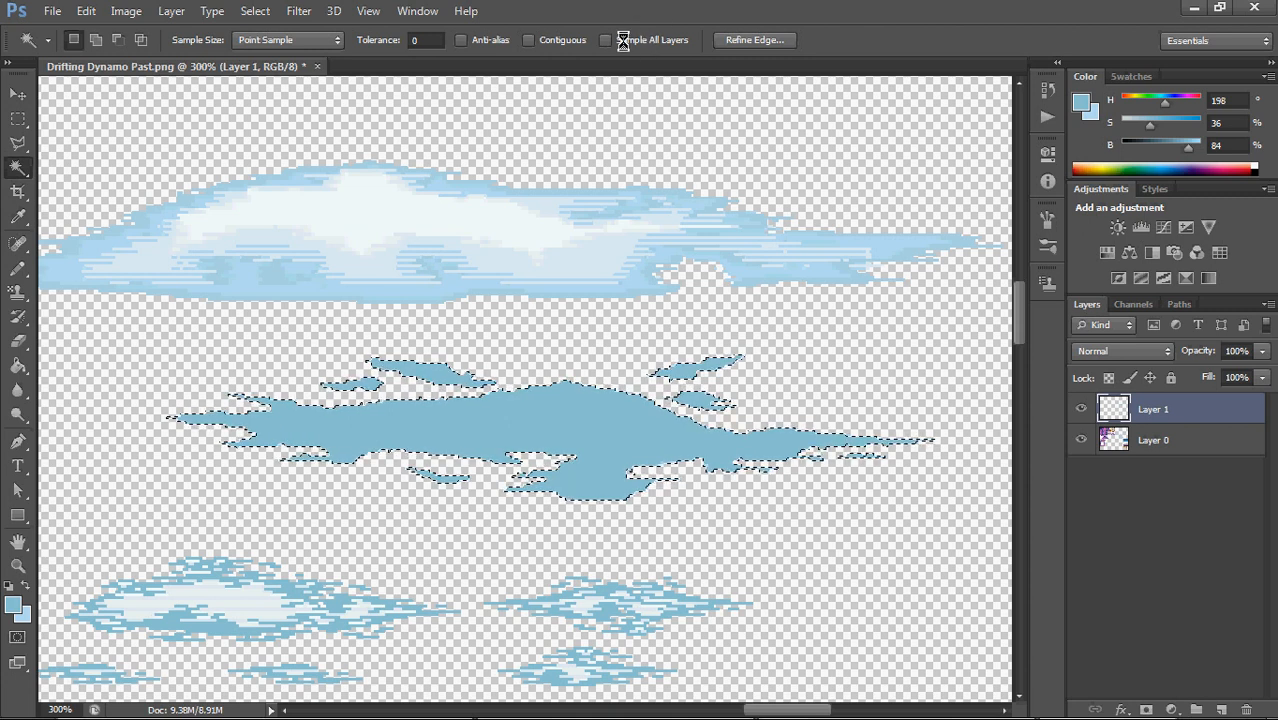
pyautogui.click(331, 39)
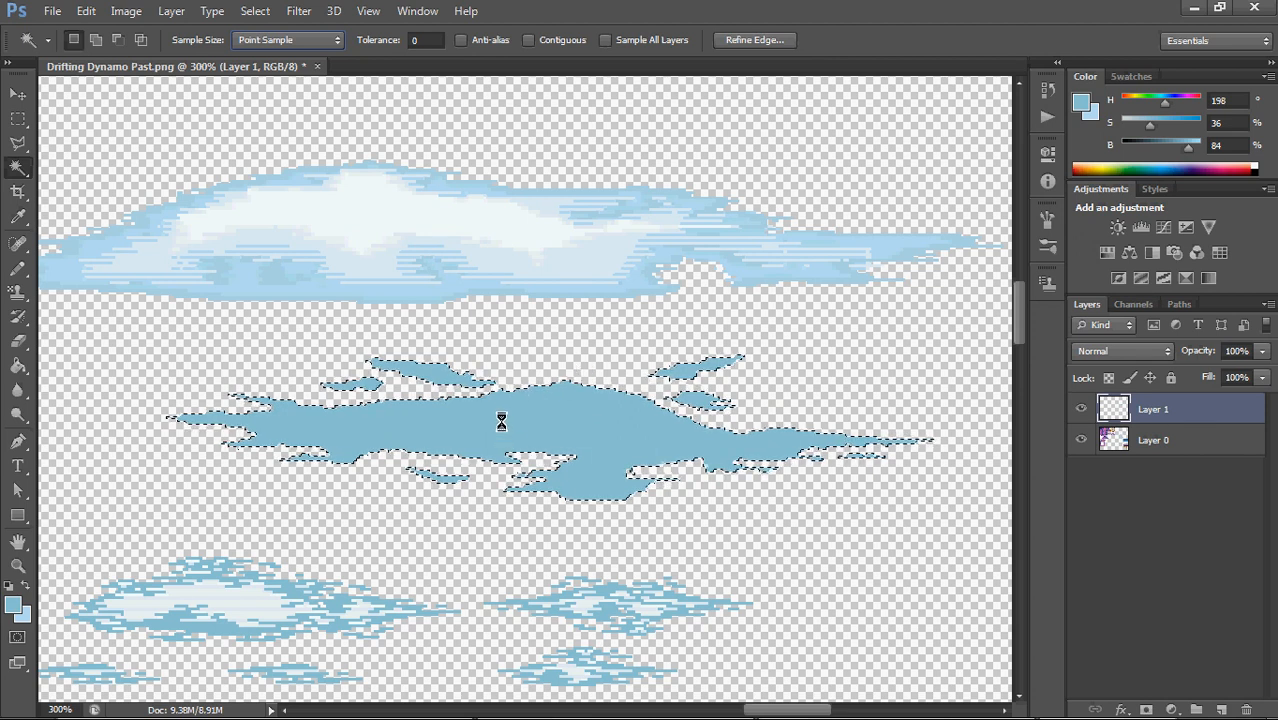
pyautogui.rightClick(514, 406)
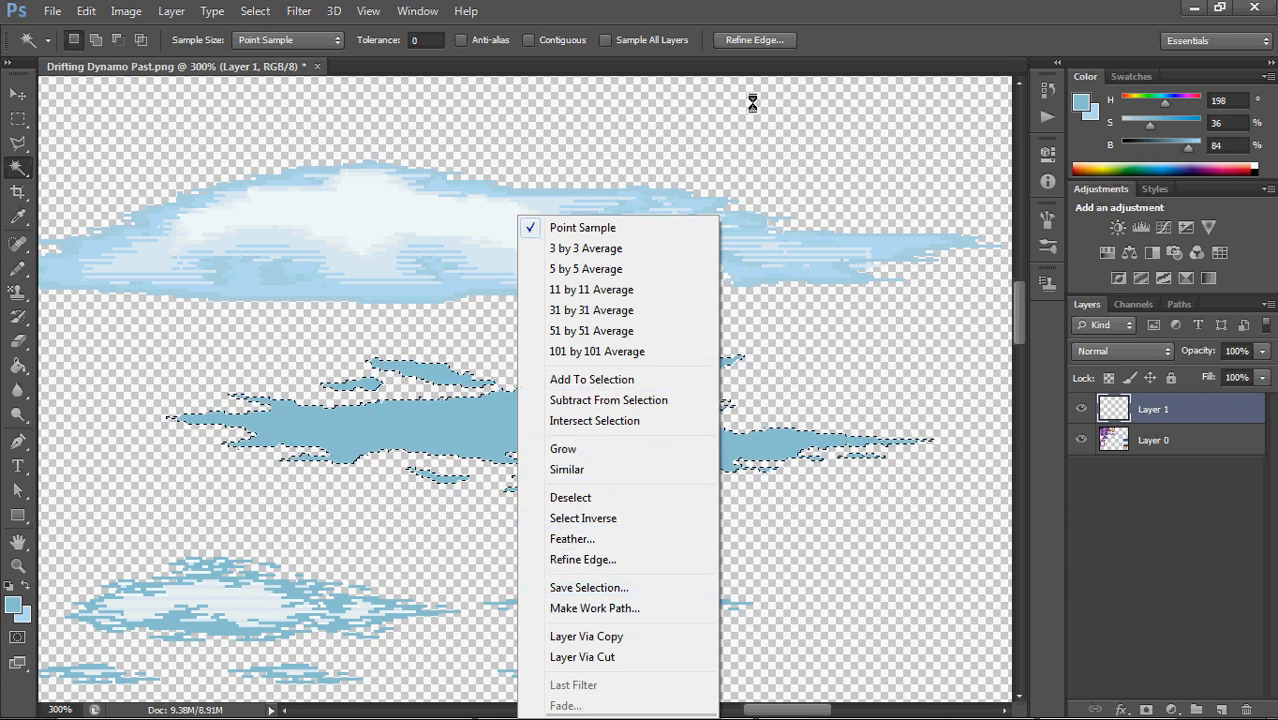
pyautogui.click(813, 138)
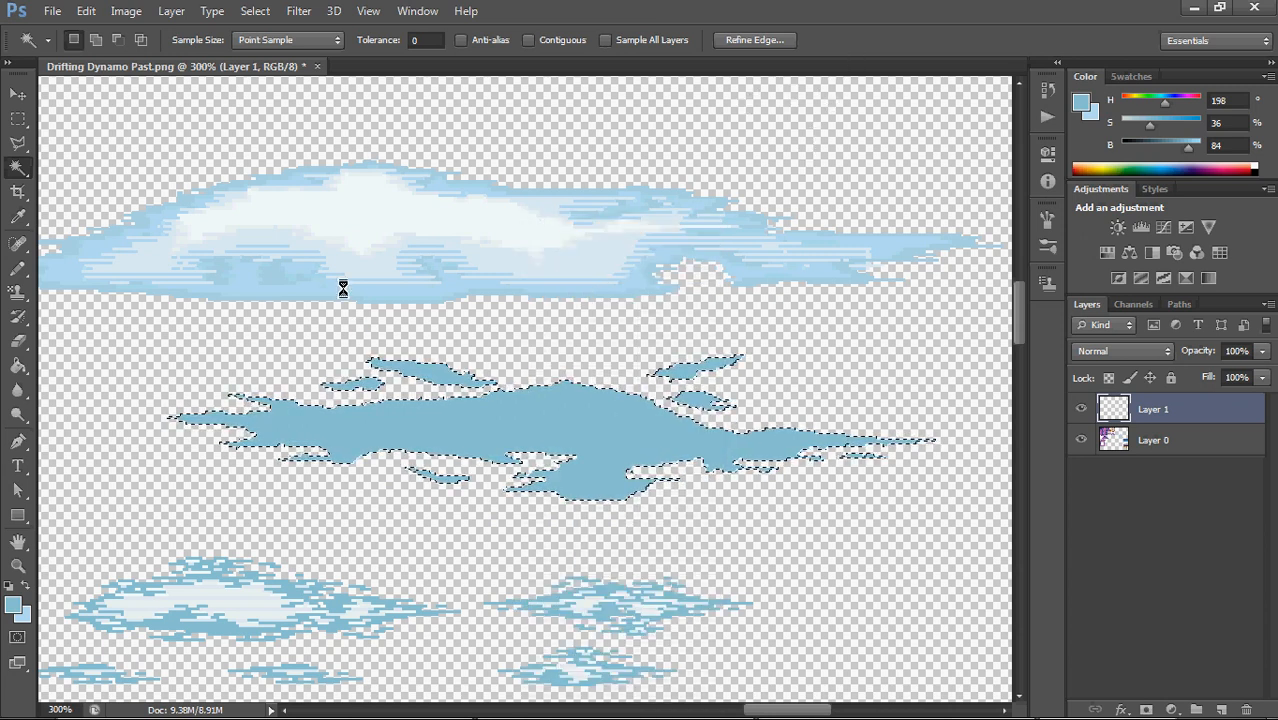
# Switch to the Rectangular Marquee tool and start Transform Selection on the flat cloud's outline
pyautogui.click(20, 118)
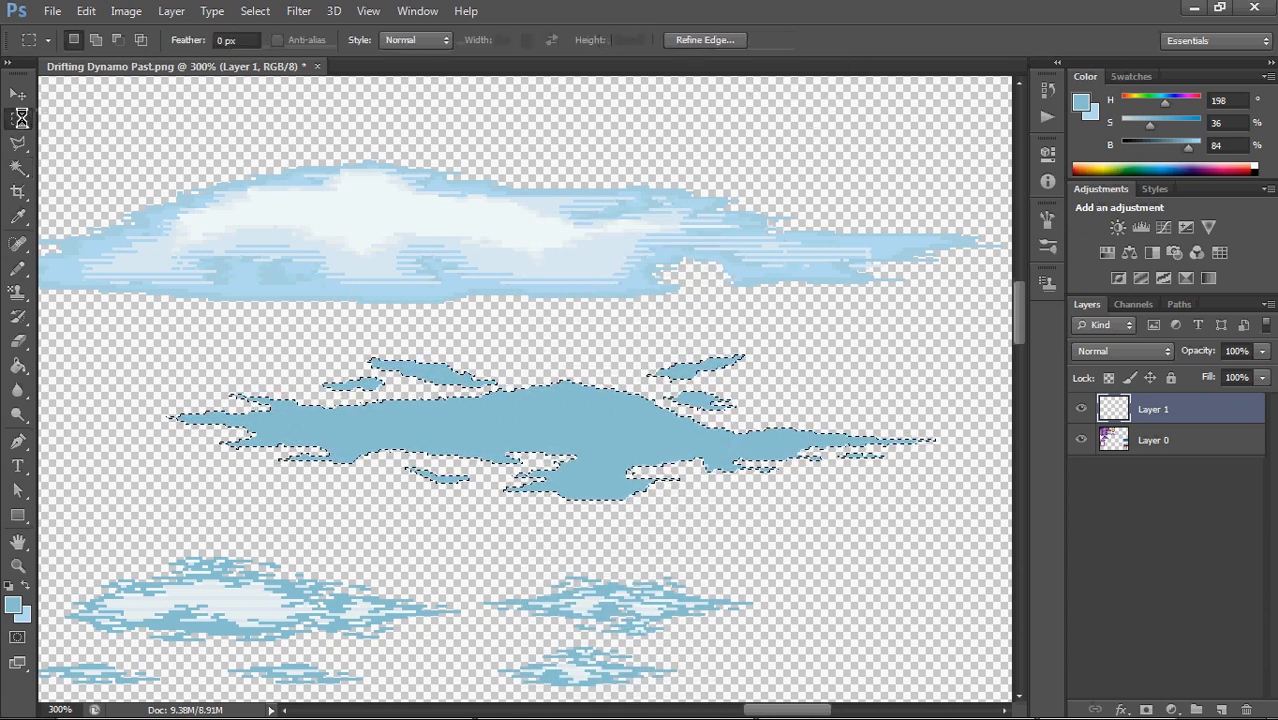
pyautogui.rightClick(20, 118)
pyautogui.click(160, 117)
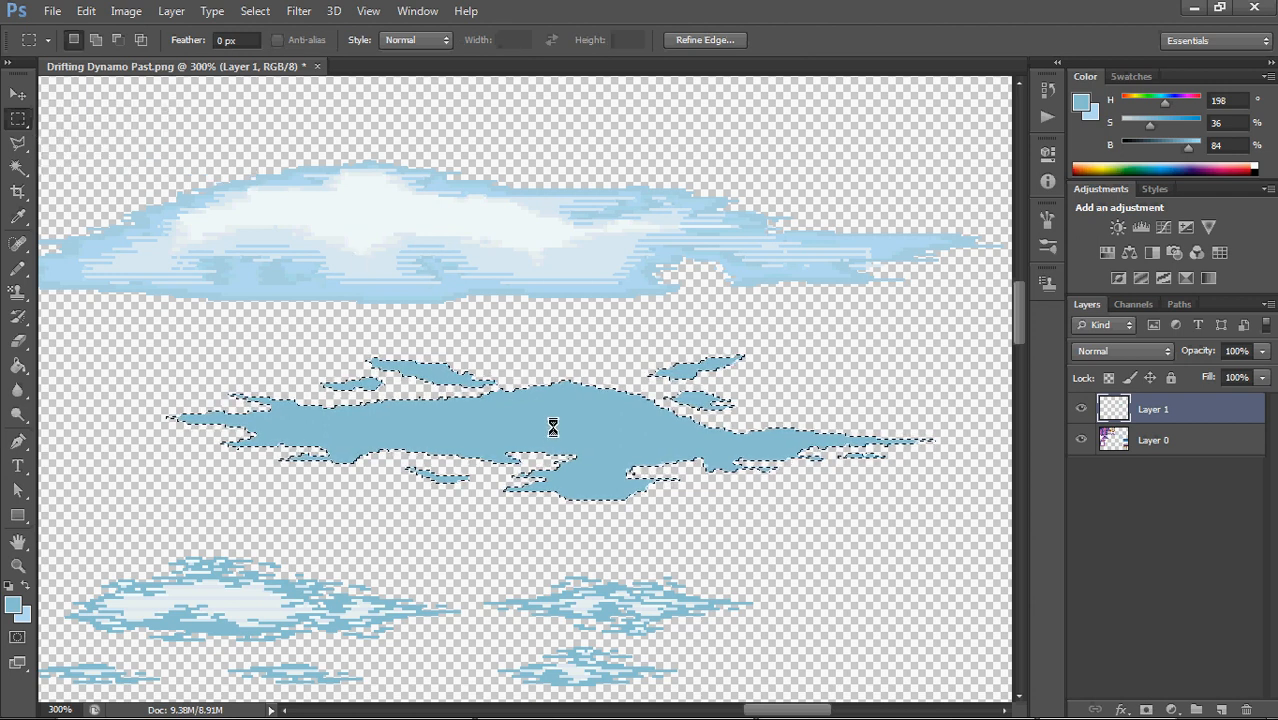
pyautogui.rightClick(545, 423)
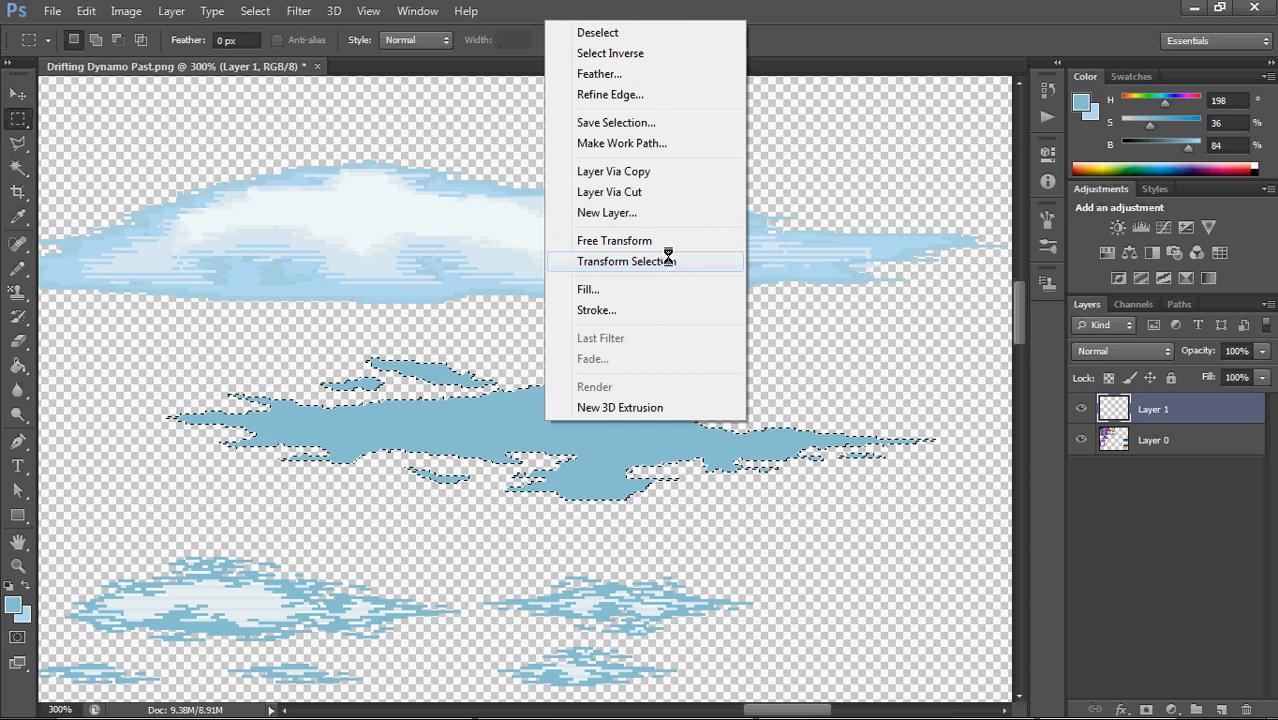
pyautogui.click(668, 261)
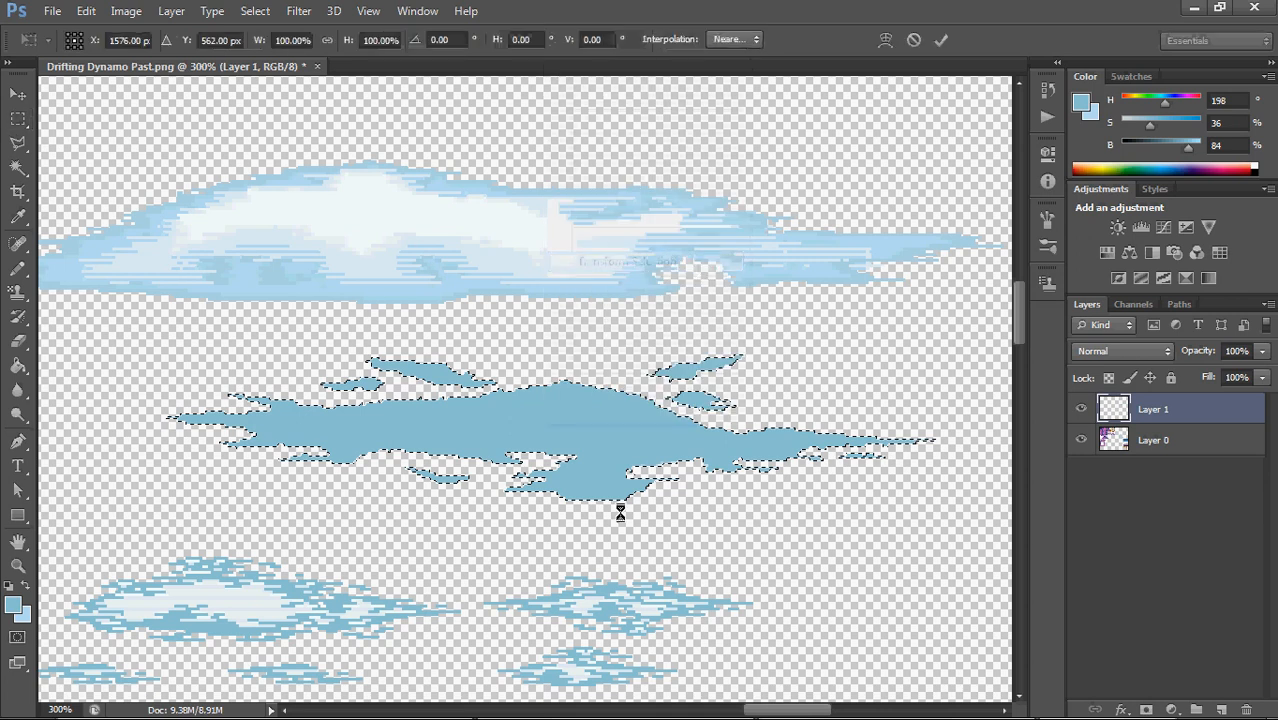
# Try warping the selection outline inside the flat cloud and undo the distortion
pyautogui.rightClick(569, 420)
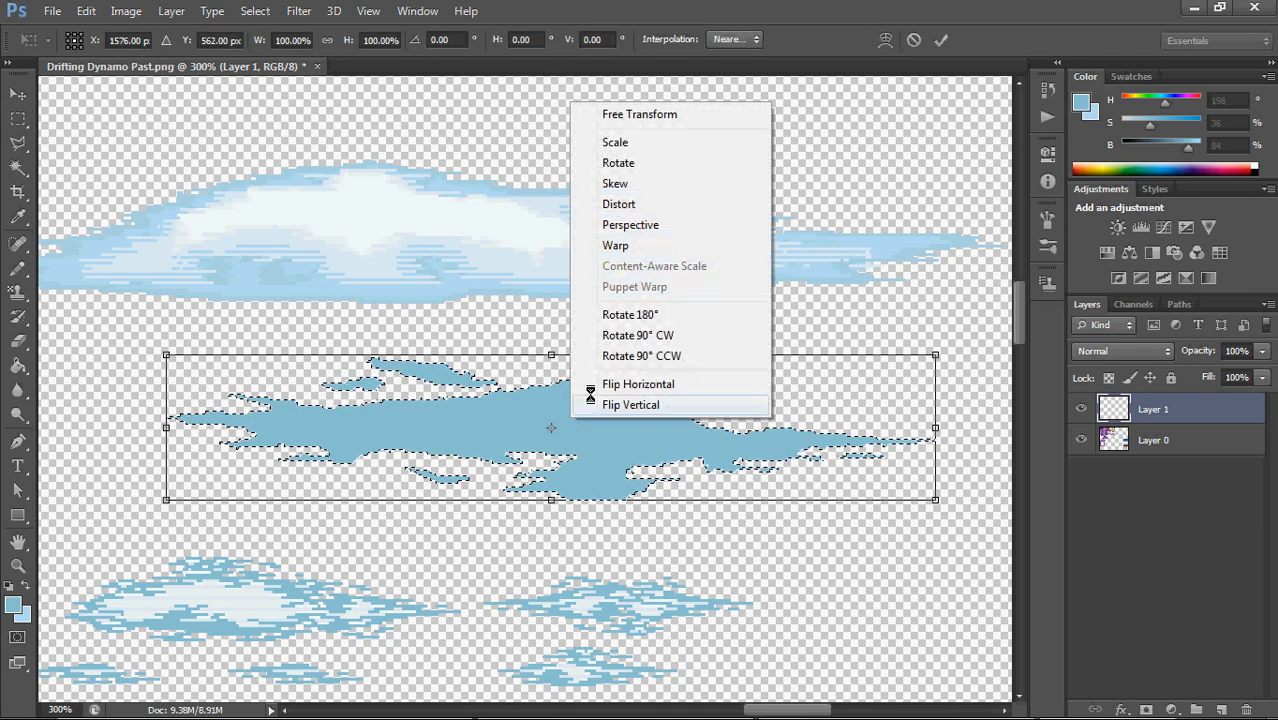
pyautogui.click(650, 245)
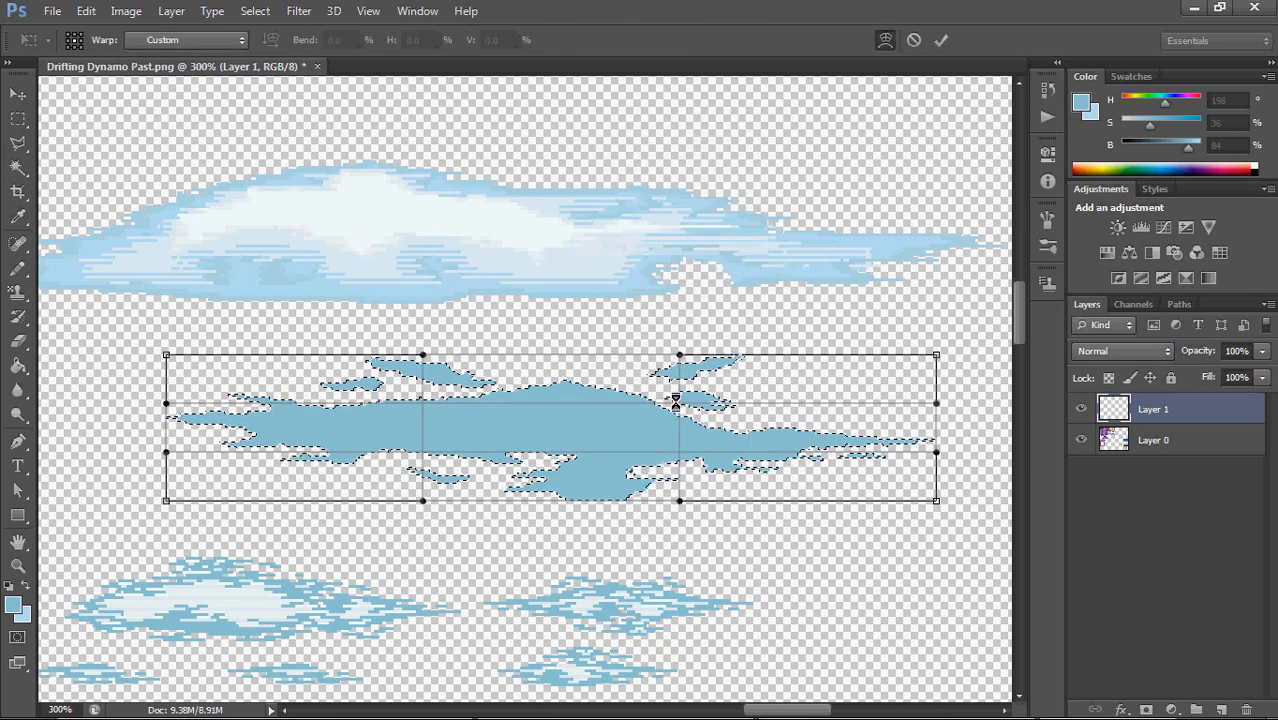
pyautogui.moveTo(676, 401); pyautogui.dragTo(686, 472)
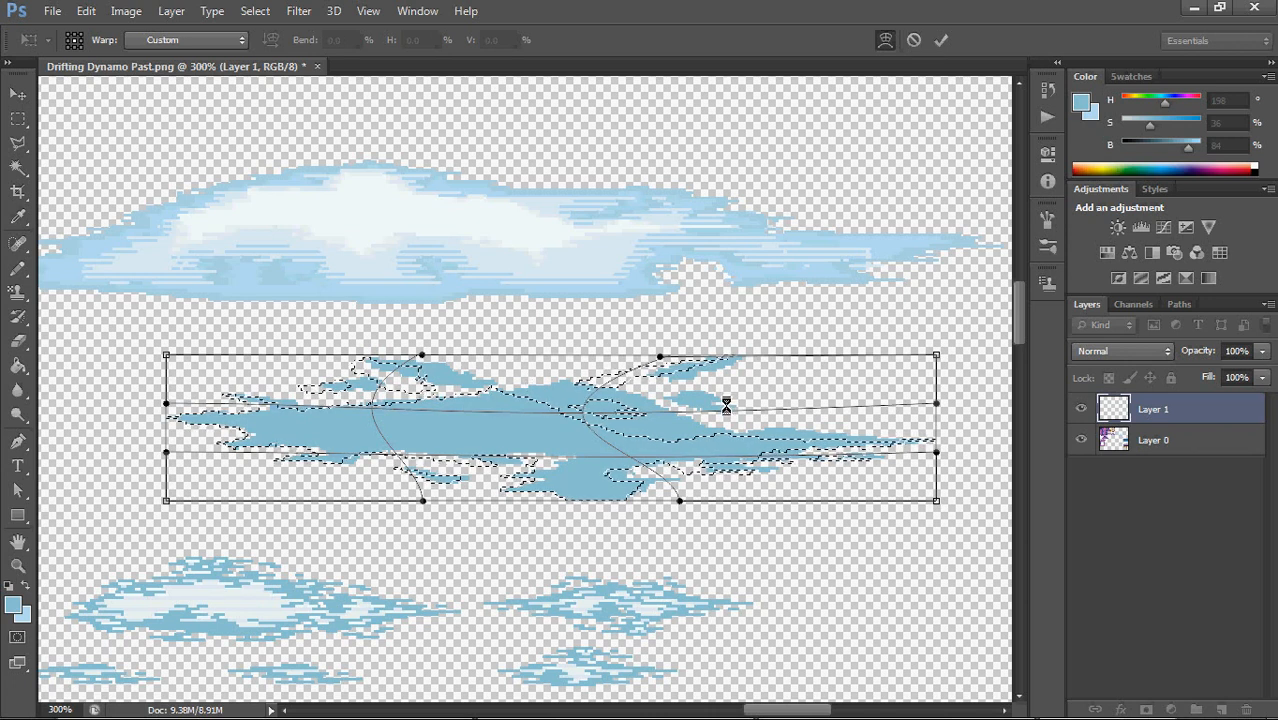
pyautogui.hotkey('ctrl', 'z')
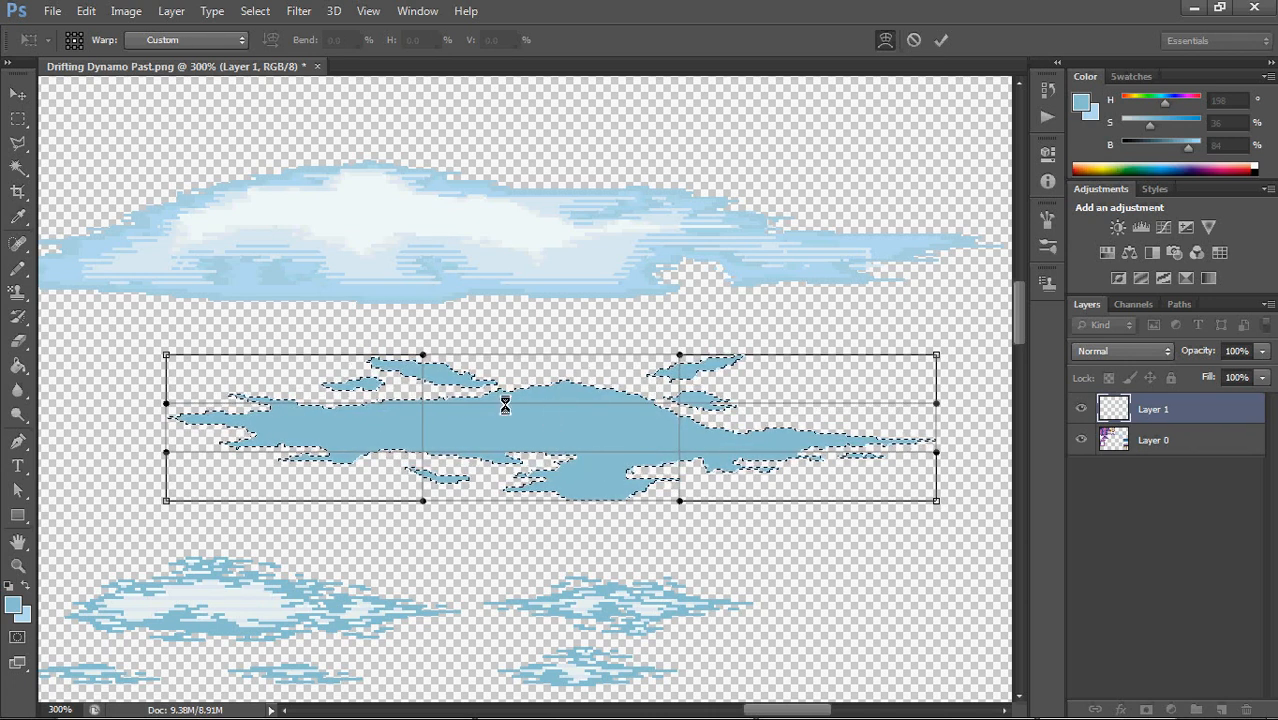
# Scale the selection outline to about 90% width and a slightly reduced height, insetting it within the flat cloud
pyautogui.rightClick(519, 396)
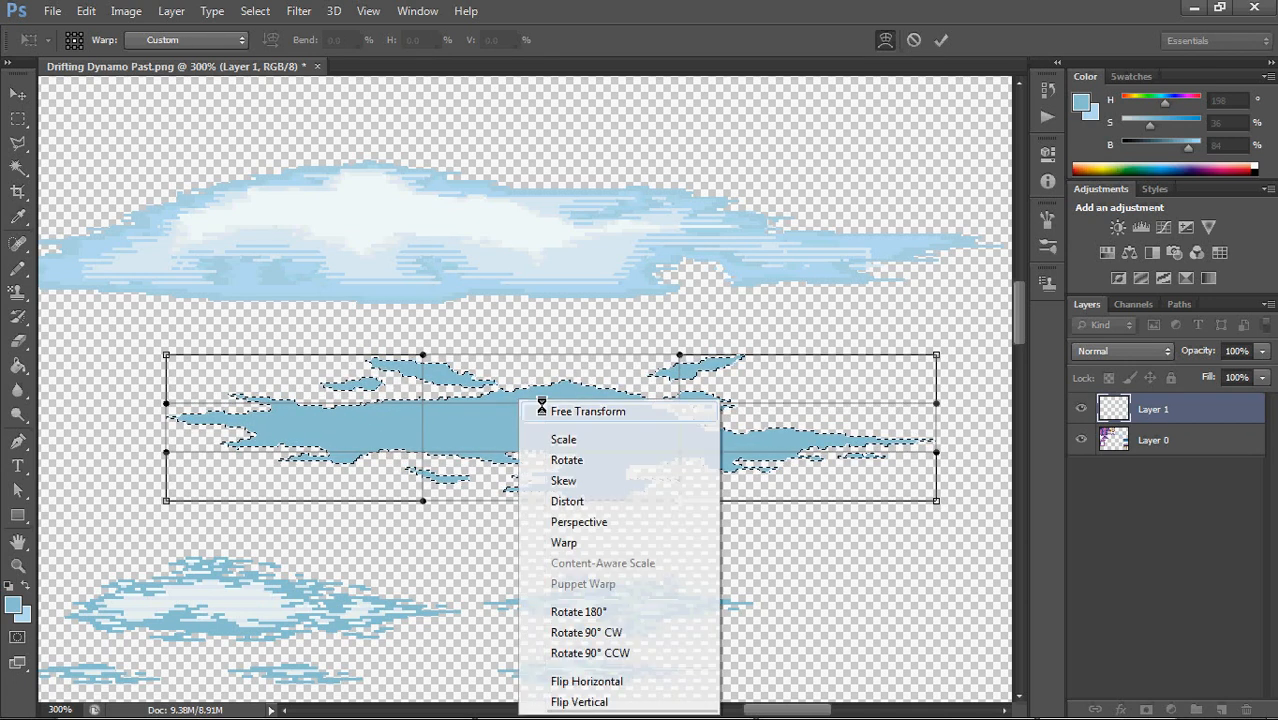
pyautogui.click(620, 437)
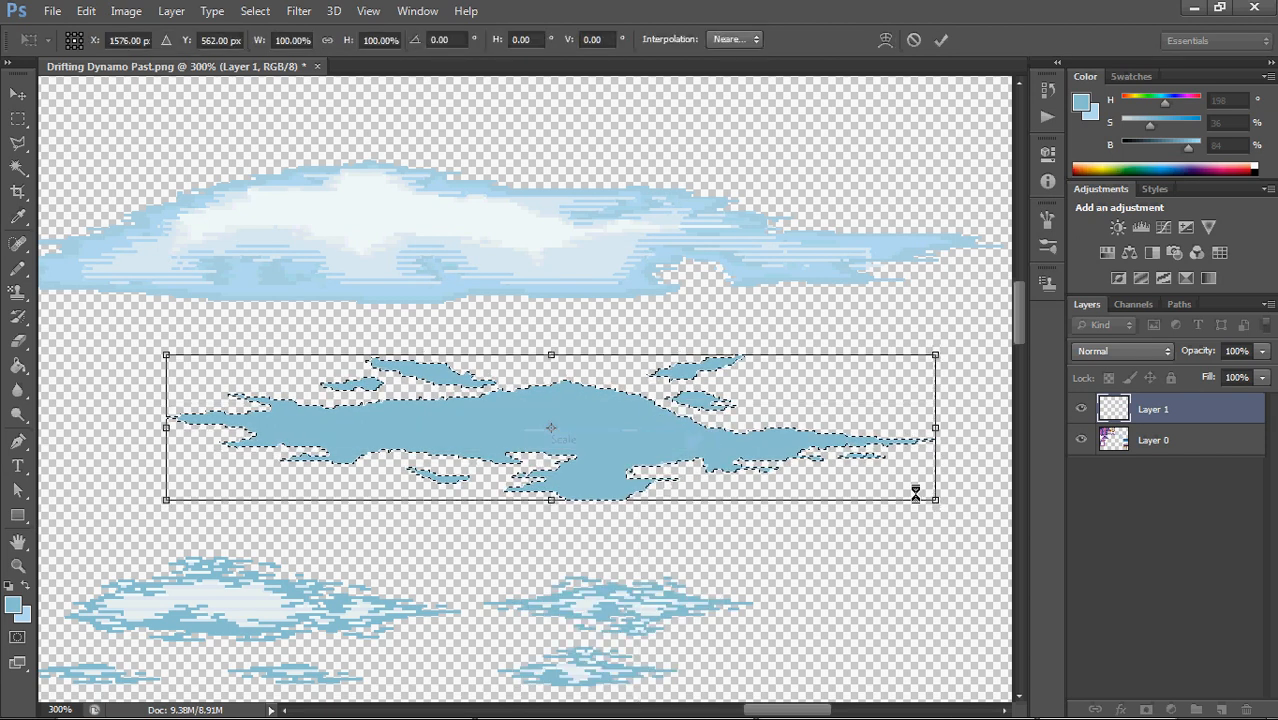
pyautogui.moveTo(935, 499); pyautogui.dragTo(901, 489)
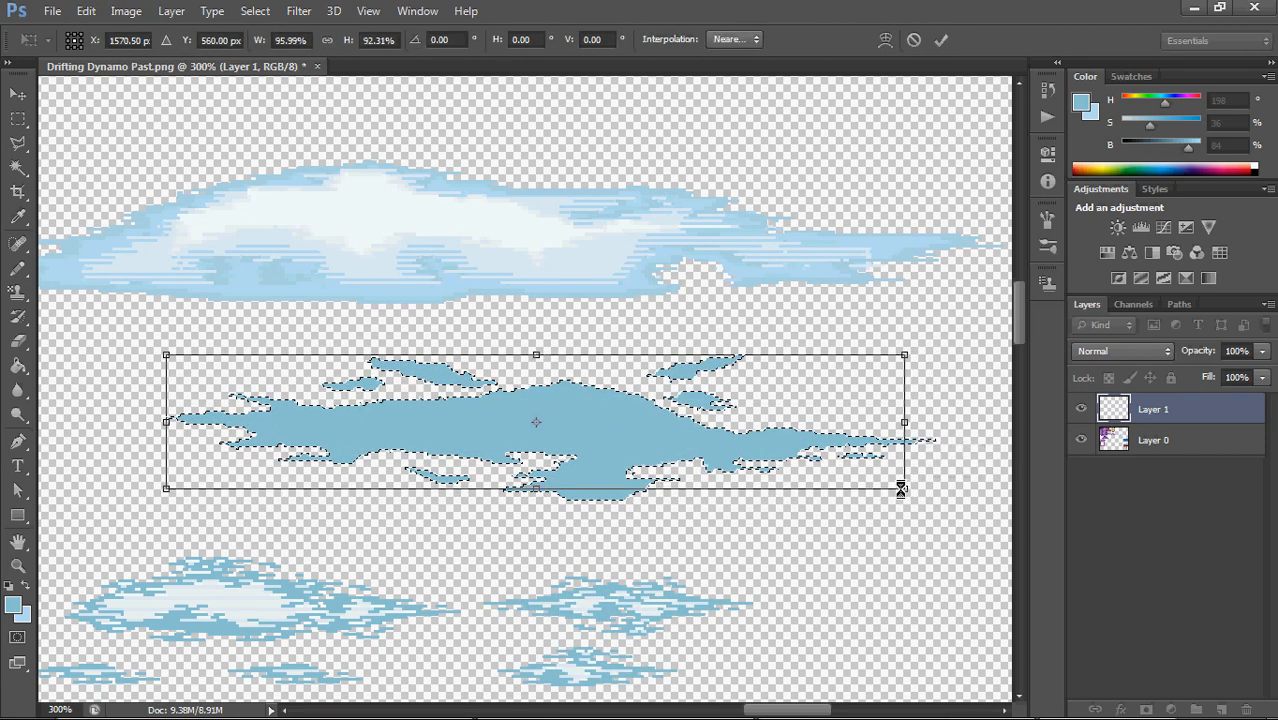
pyautogui.moveTo(166, 352); pyautogui.dragTo(216, 362)
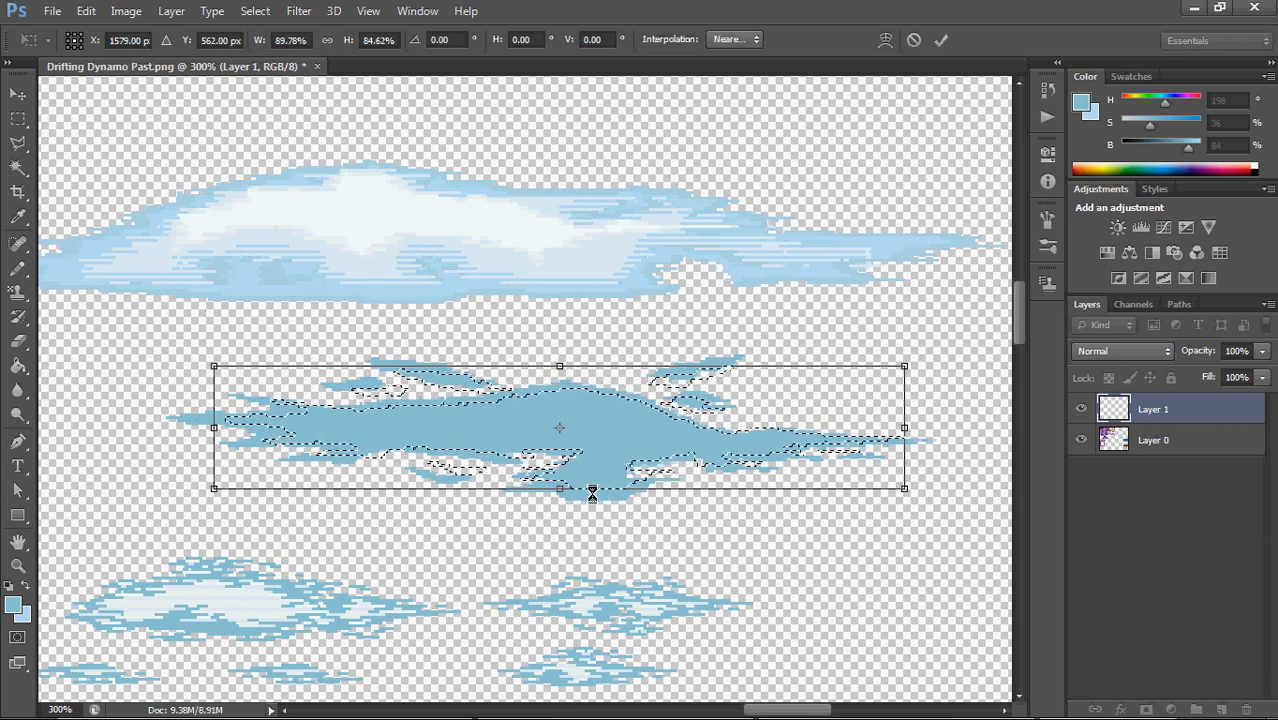
pyautogui.moveTo(558, 362); pyautogui.dragTo(558, 358)
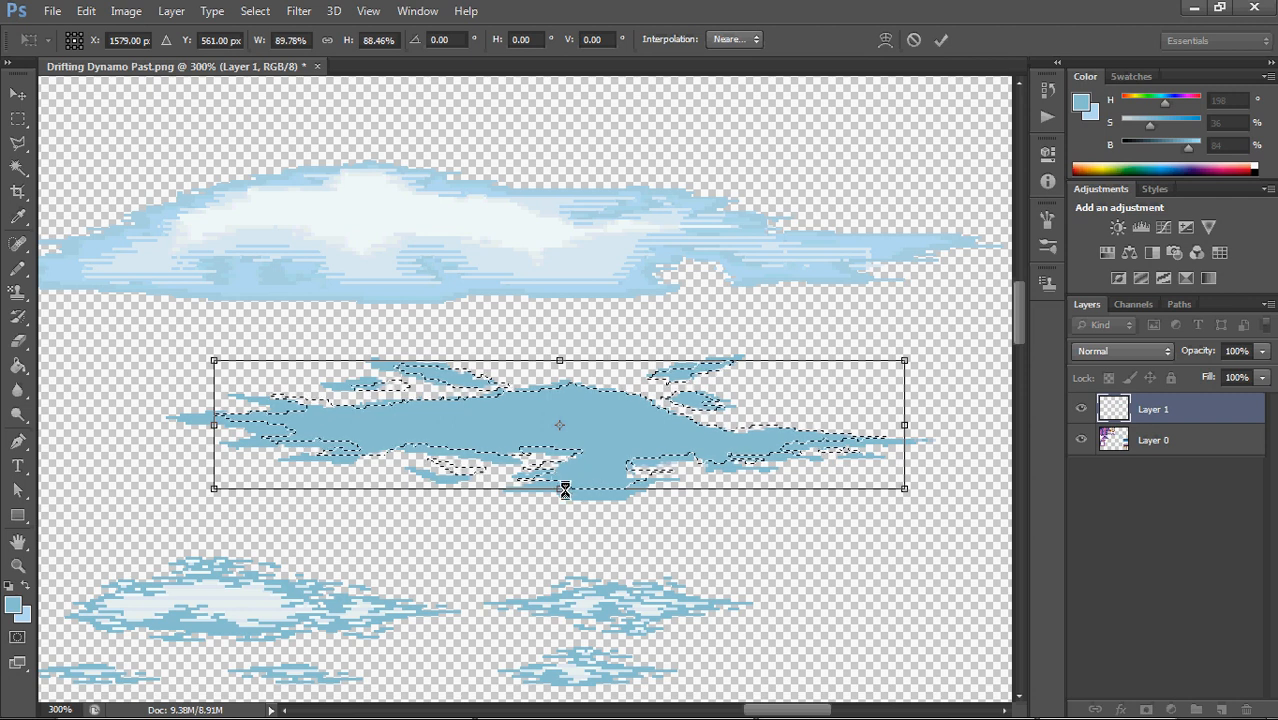
pyautogui.moveTo(557, 480); pyautogui.dragTo(557, 476)
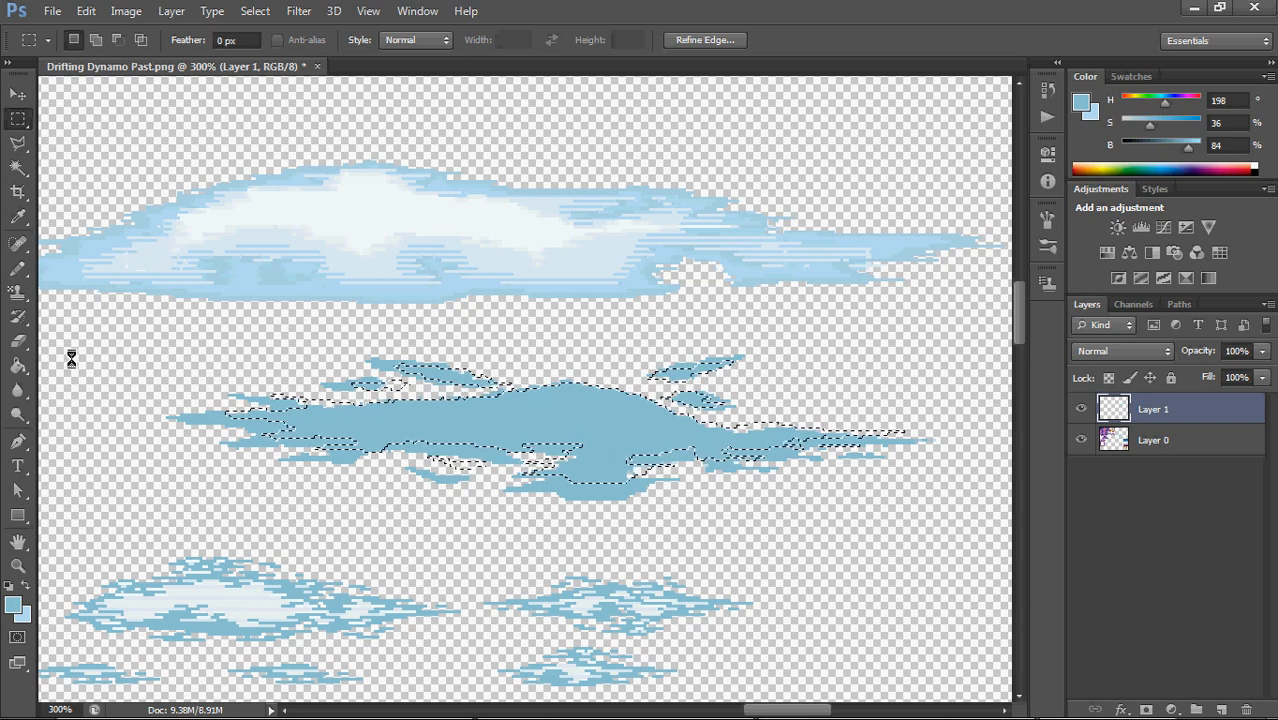
# Fill the inset selection in the flat cloud with the near-white sampled from the upper cloud (H 190, S 2, B 98) and deselect
pyautogui.click(19, 365)
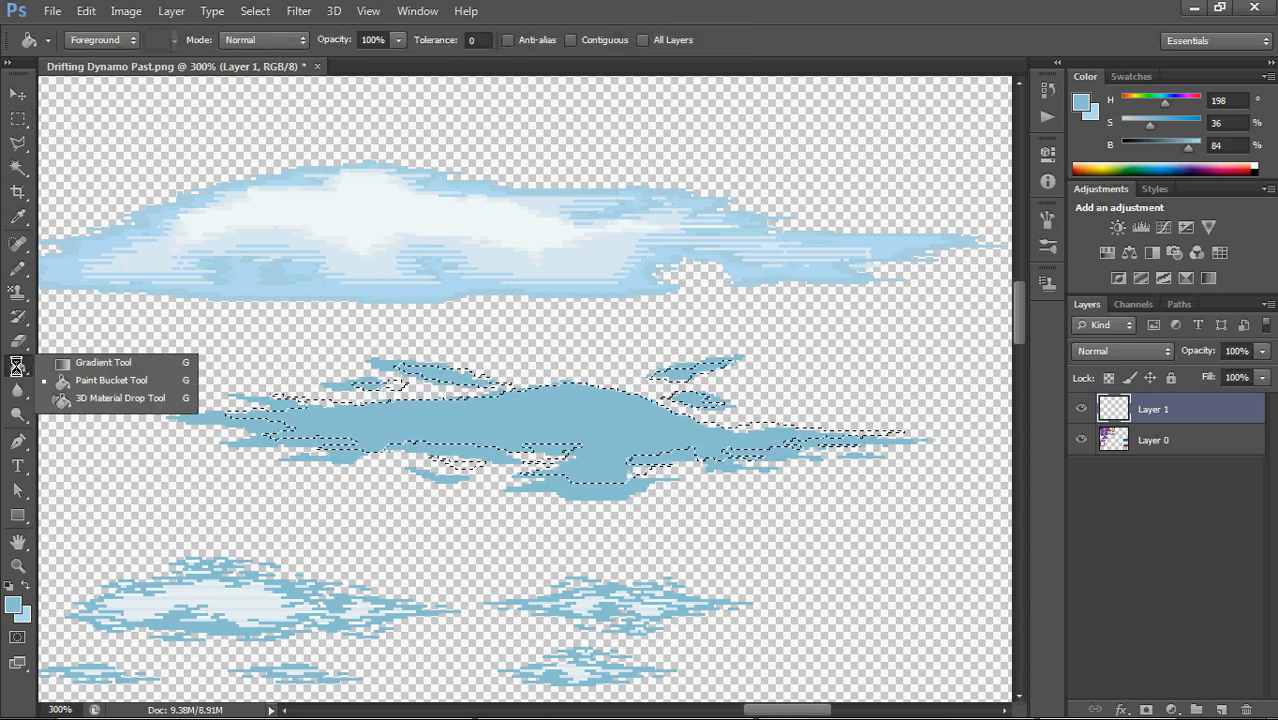
pyautogui.click(92, 378)
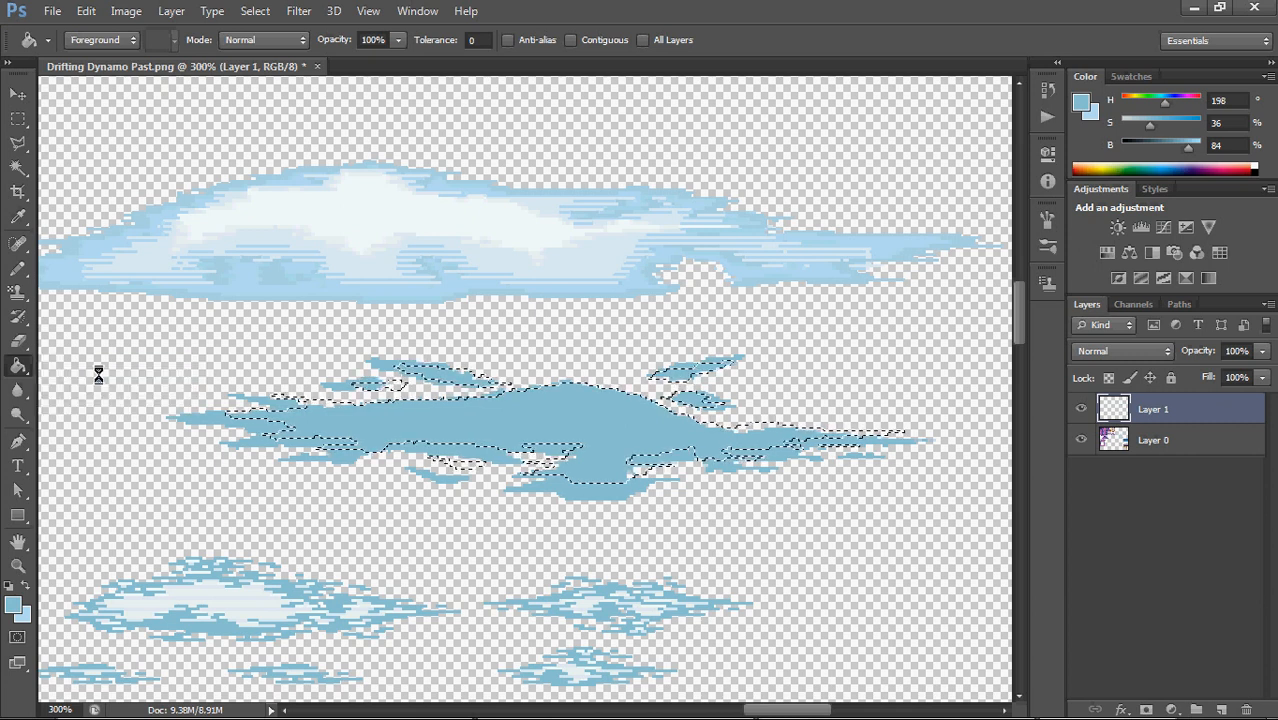
pyautogui.keyDown('alt'); pyautogui.click(358, 200); pyautogui.keyUp('alt')
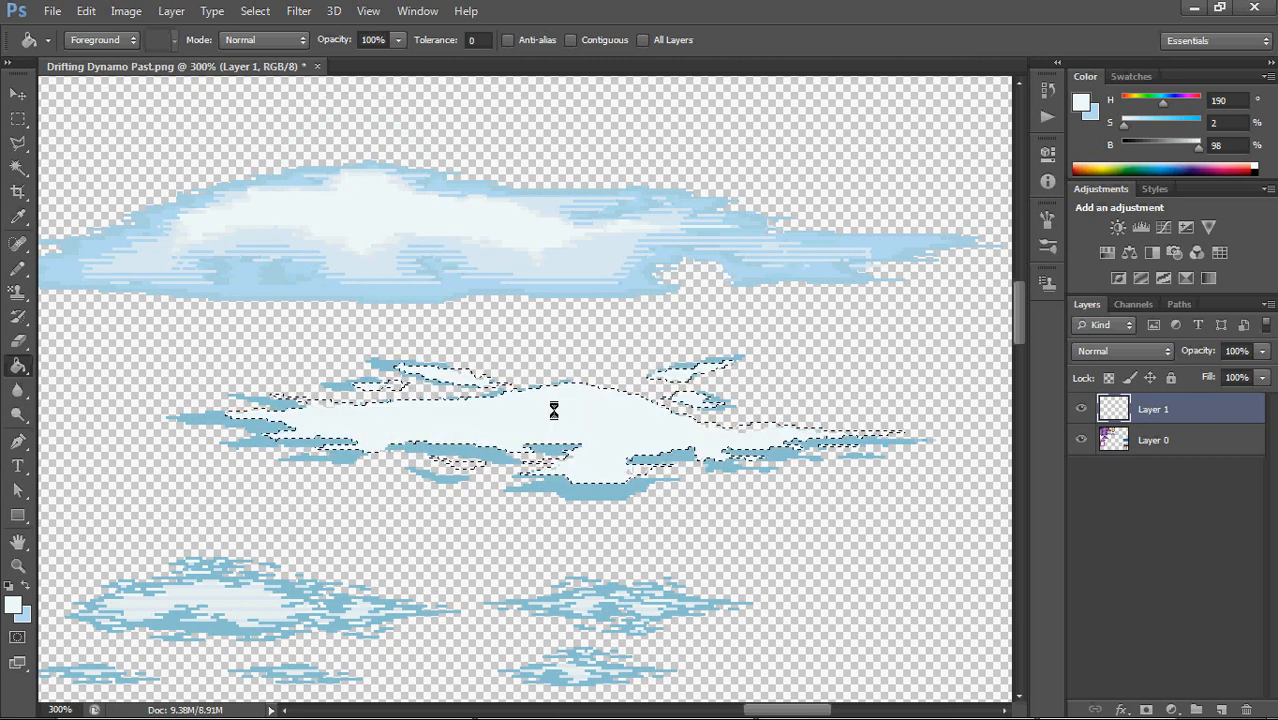
pyautogui.moveTo(18, 118); pyautogui.dragTo(47, 115)
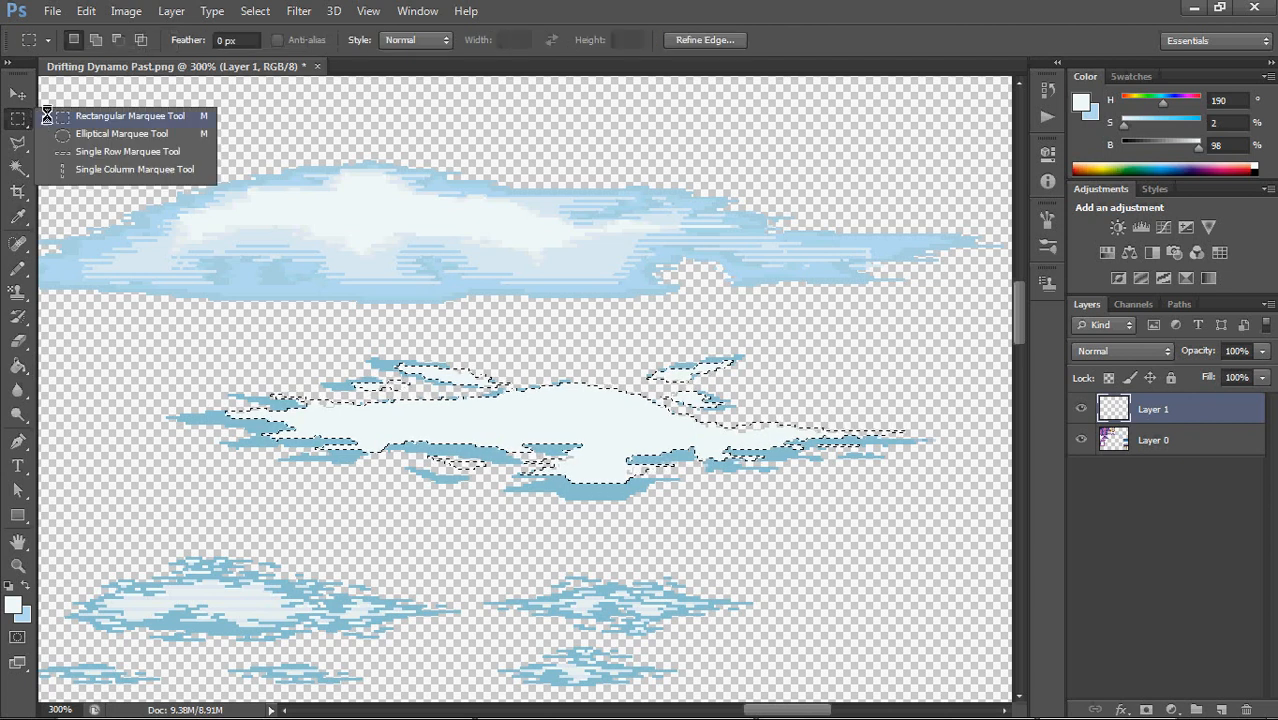
pyautogui.hotkey('ctrl', 'd')
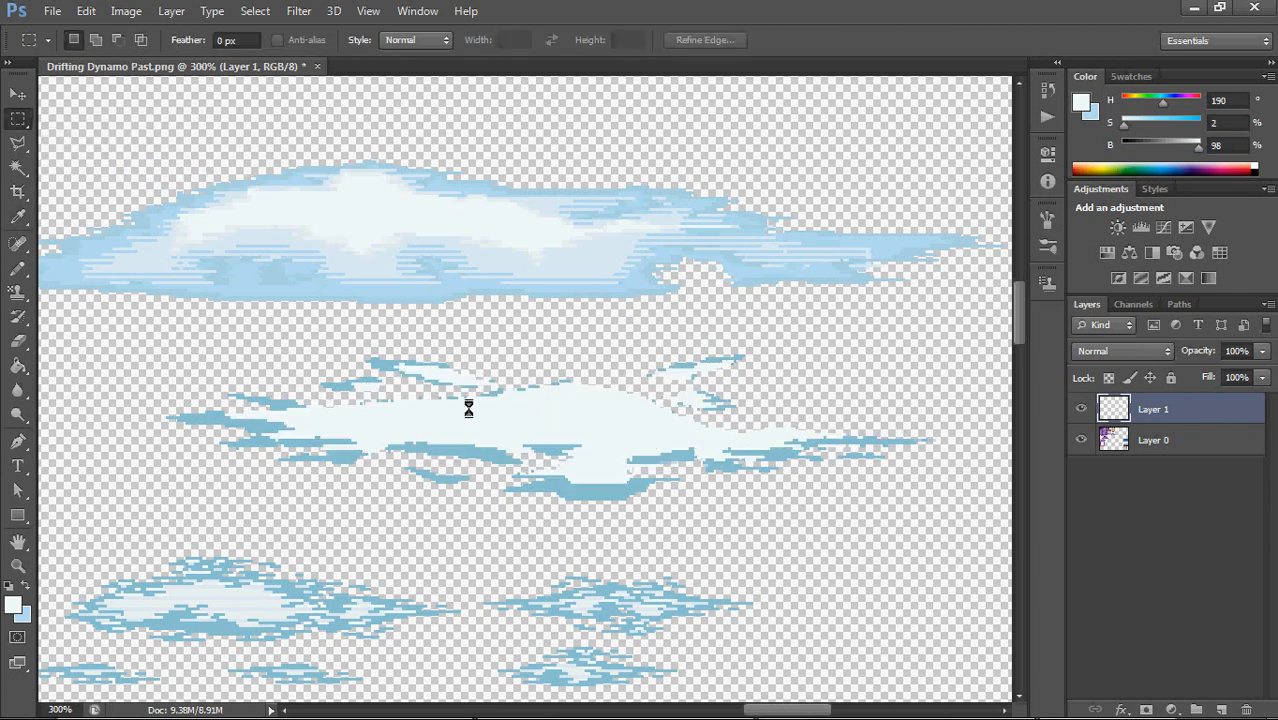
# Select the near-white area of the middle cloud with the Magic Wand and convert it into a 4-pixel border selection
pyautogui.click(17, 167)
pyautogui.click(559, 417)
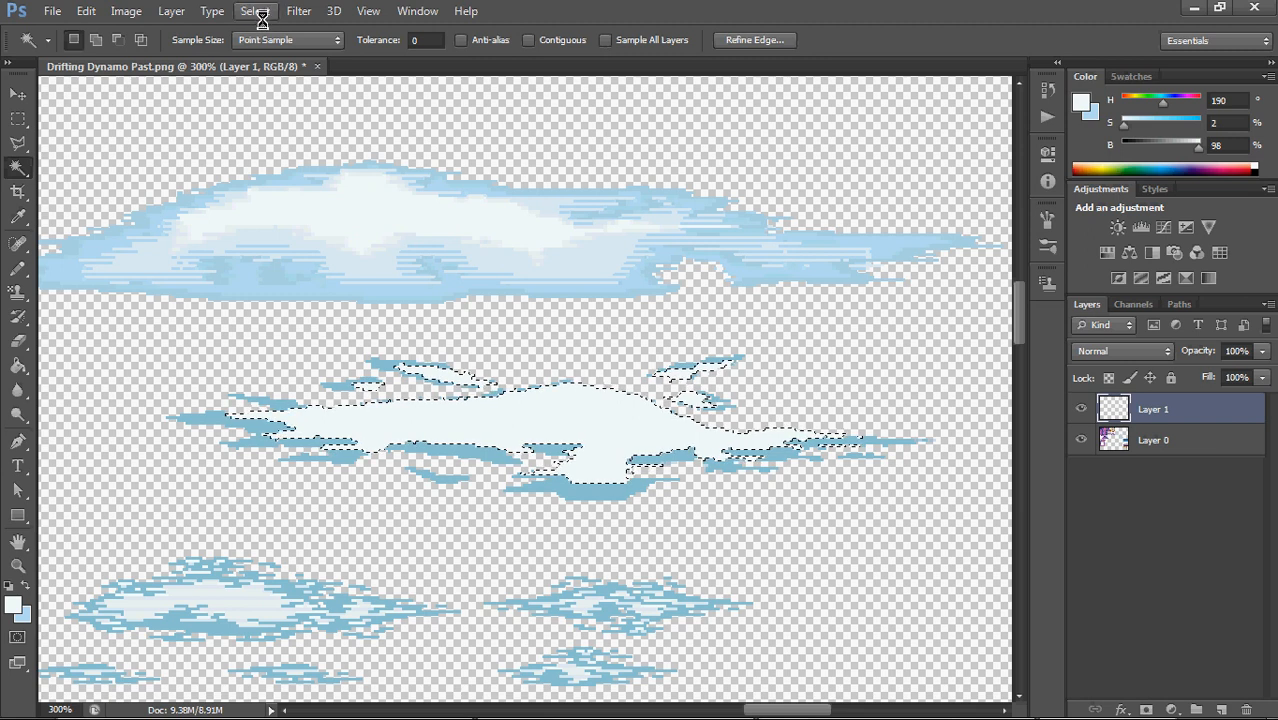
pyautogui.click(258, 12)
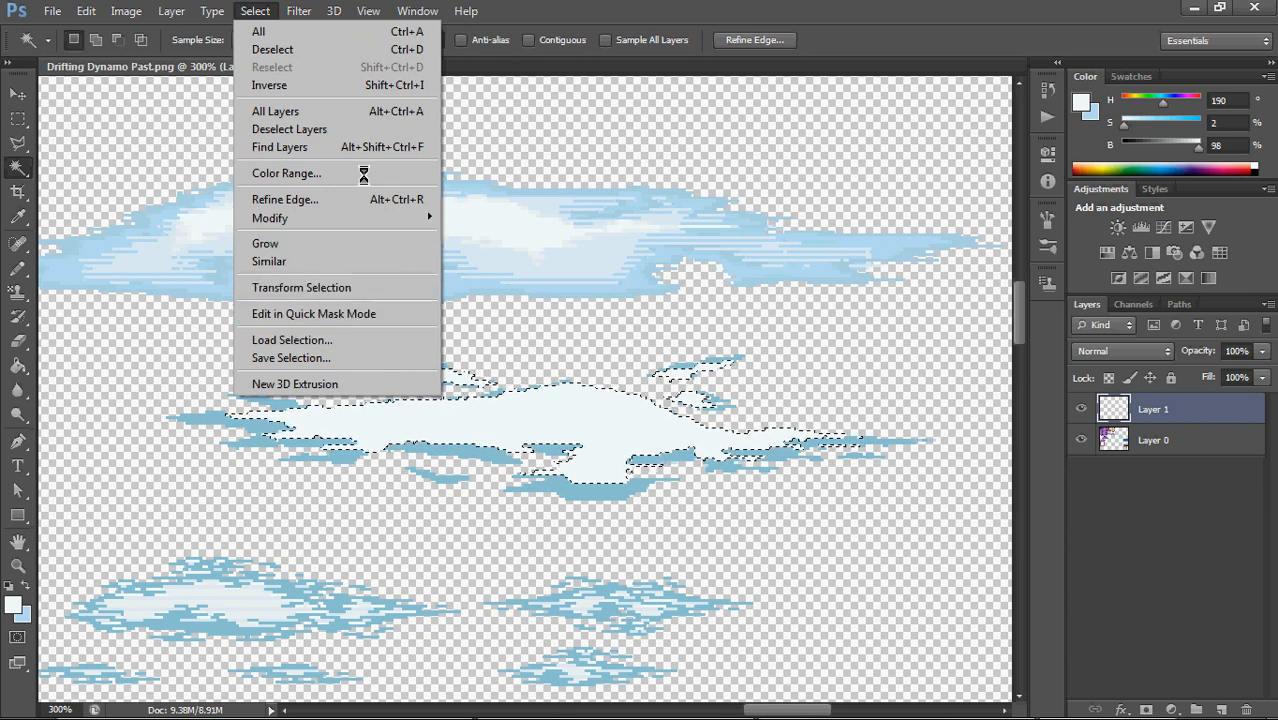
pyautogui.moveTo(334, 217)
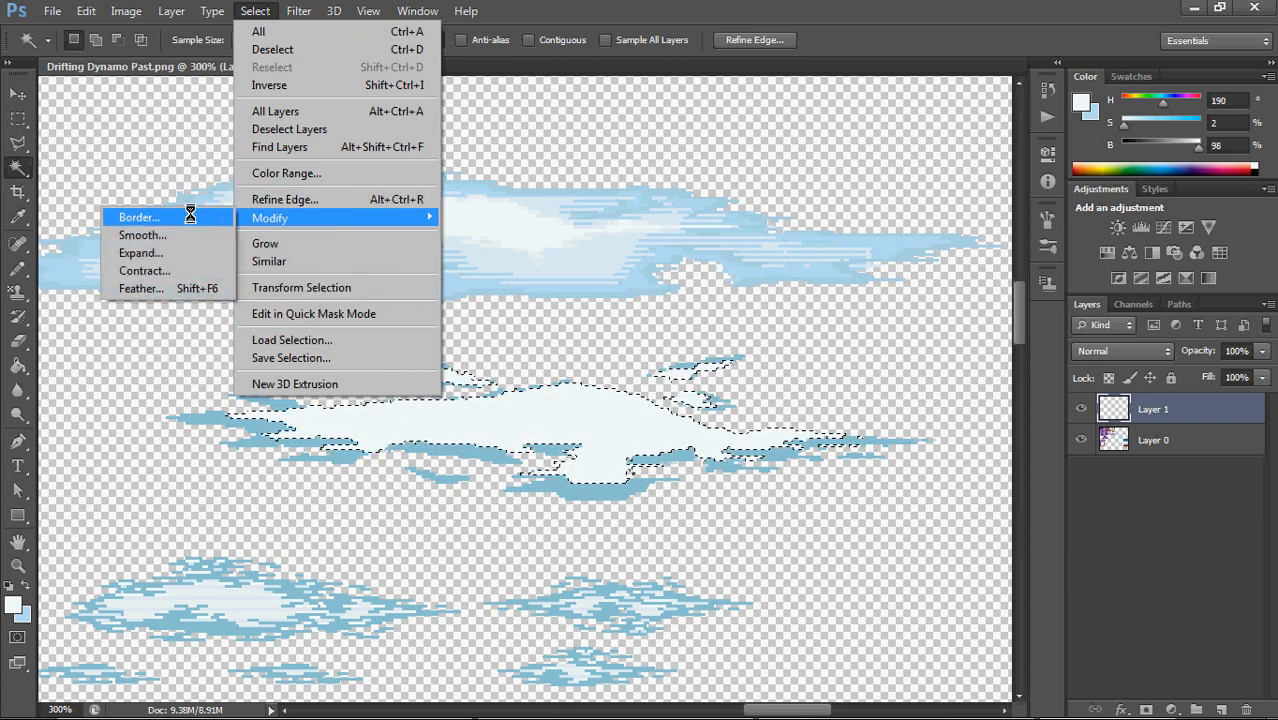
pyautogui.click(160, 216)
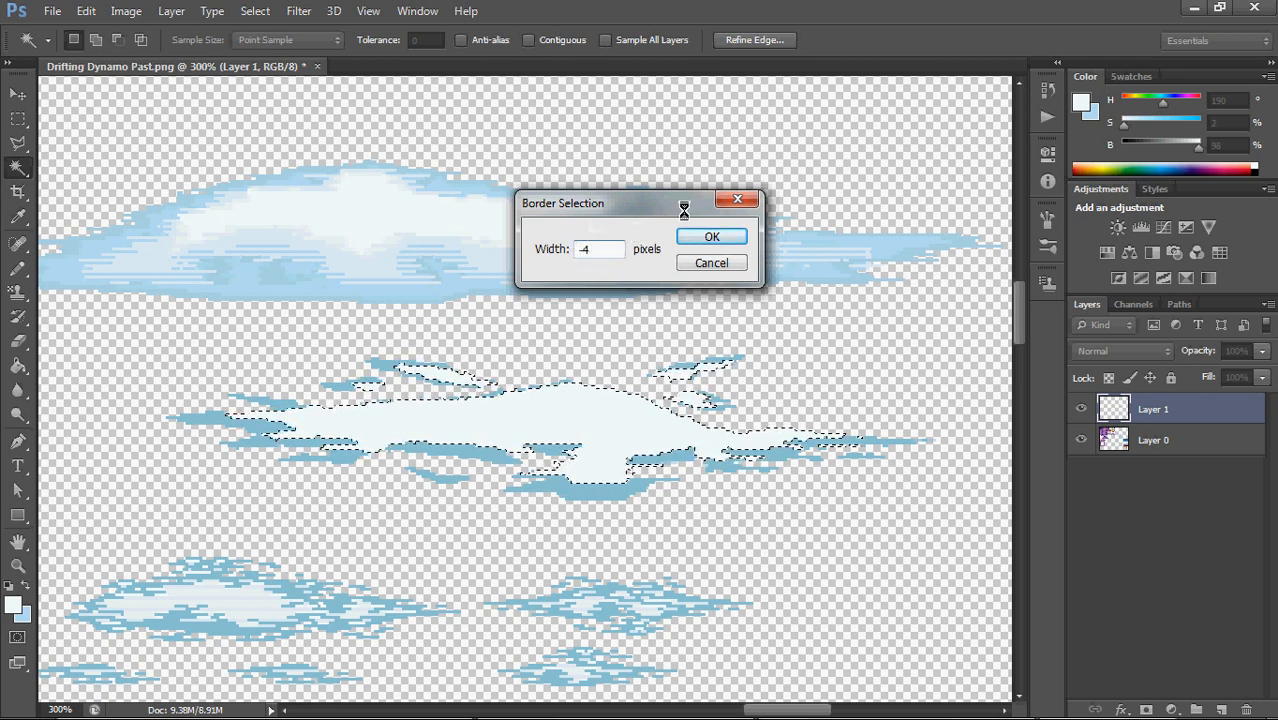
pyautogui.click(702, 237)
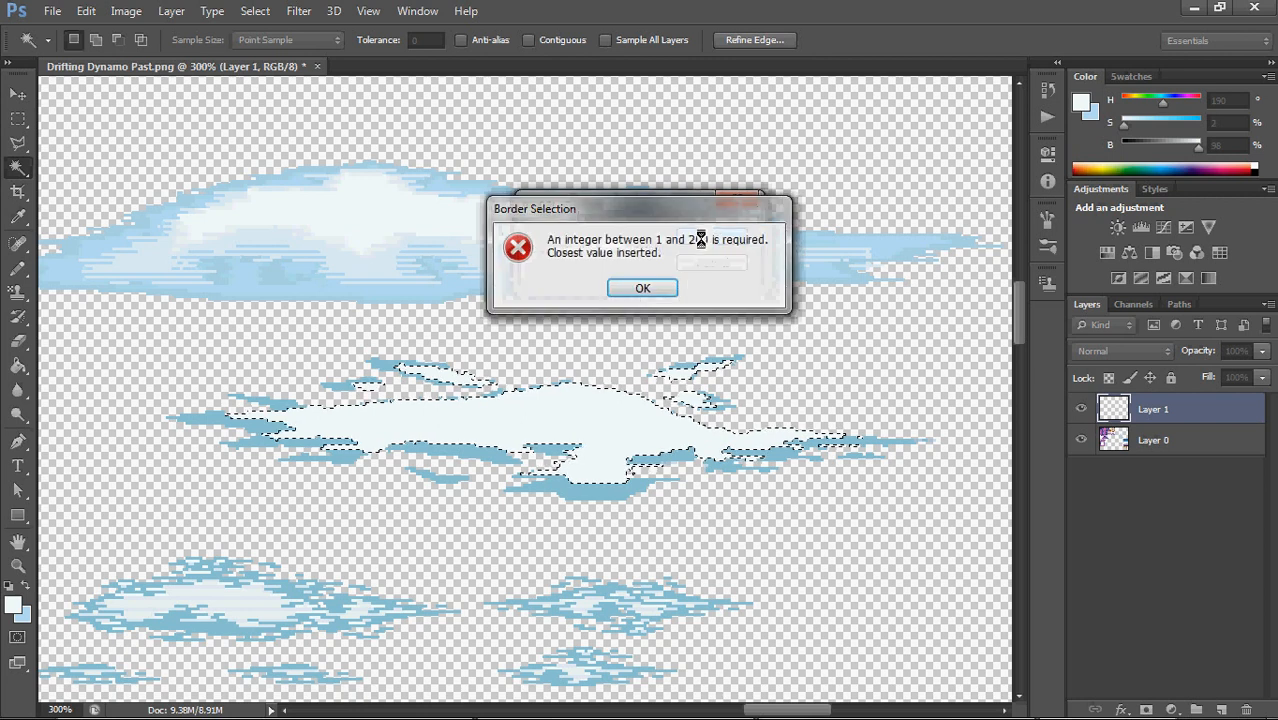
pyautogui.click(645, 288)
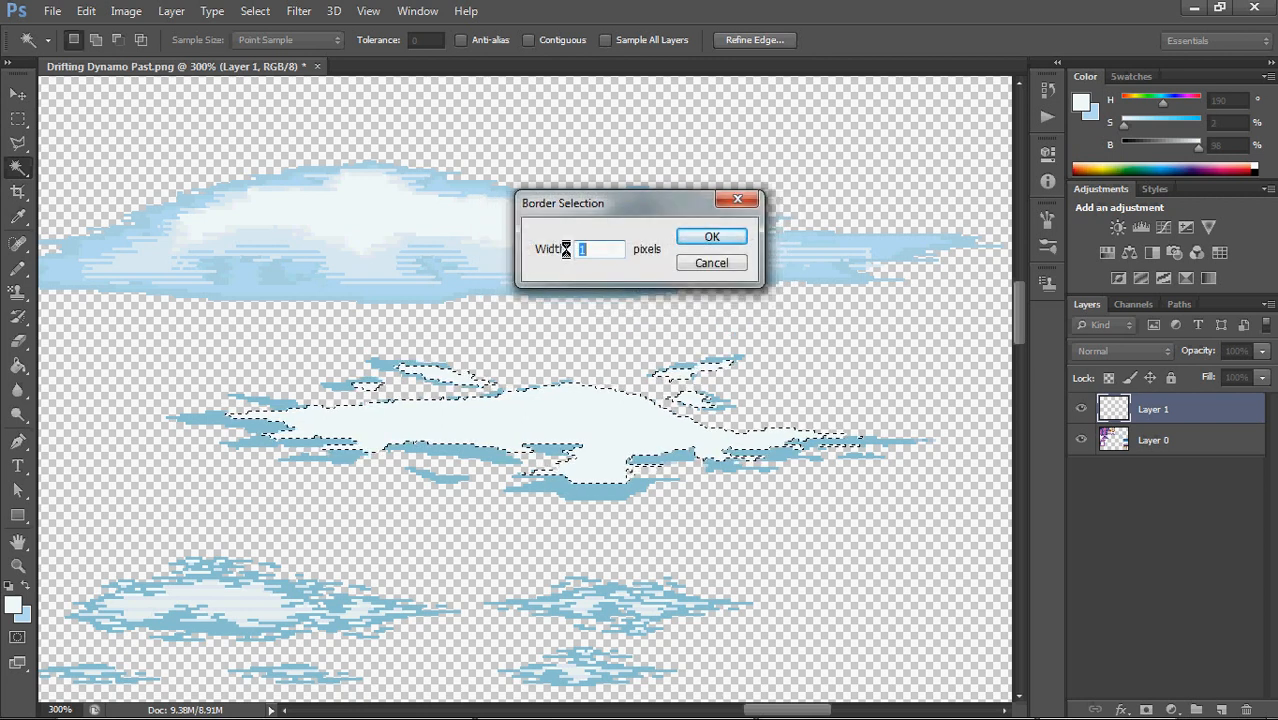
pyautogui.write('4')
pyautogui.click(710, 240)
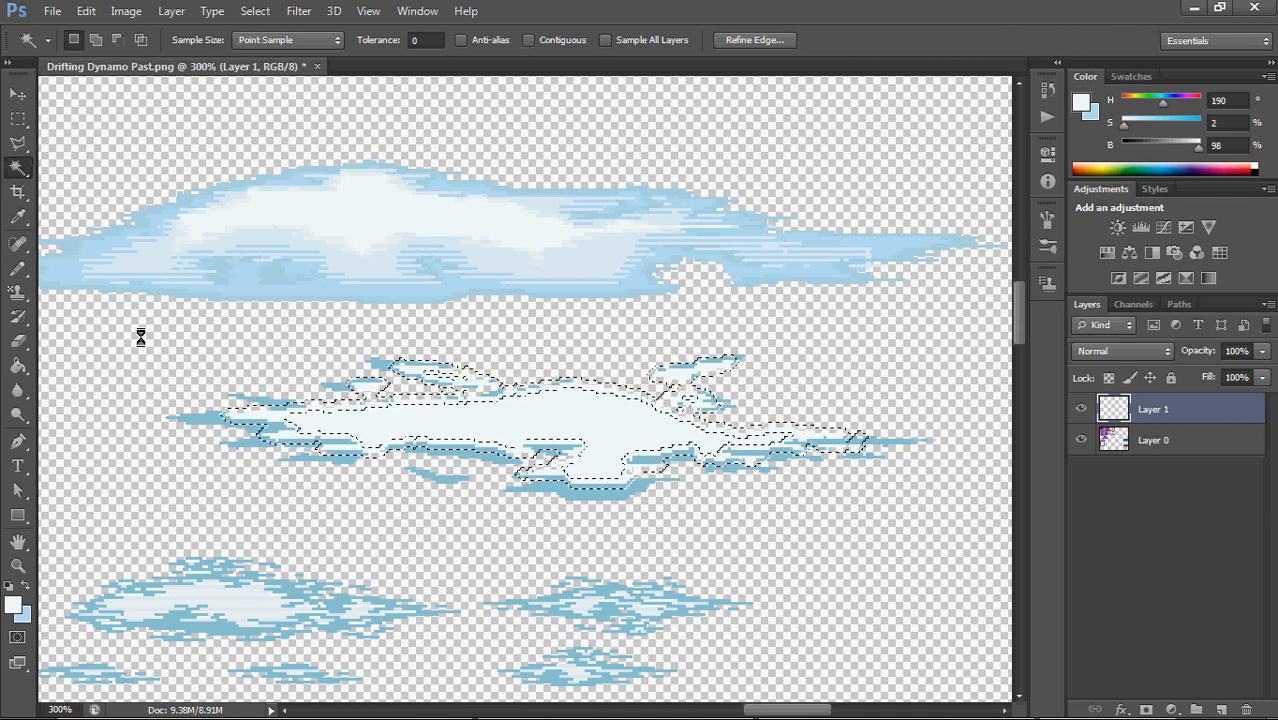
# Try filling the border selection with near-white using the Paint Bucket, inspect its edges up close, and undo the fill
pyautogui.click(18, 365)
pyautogui.click(72, 381)
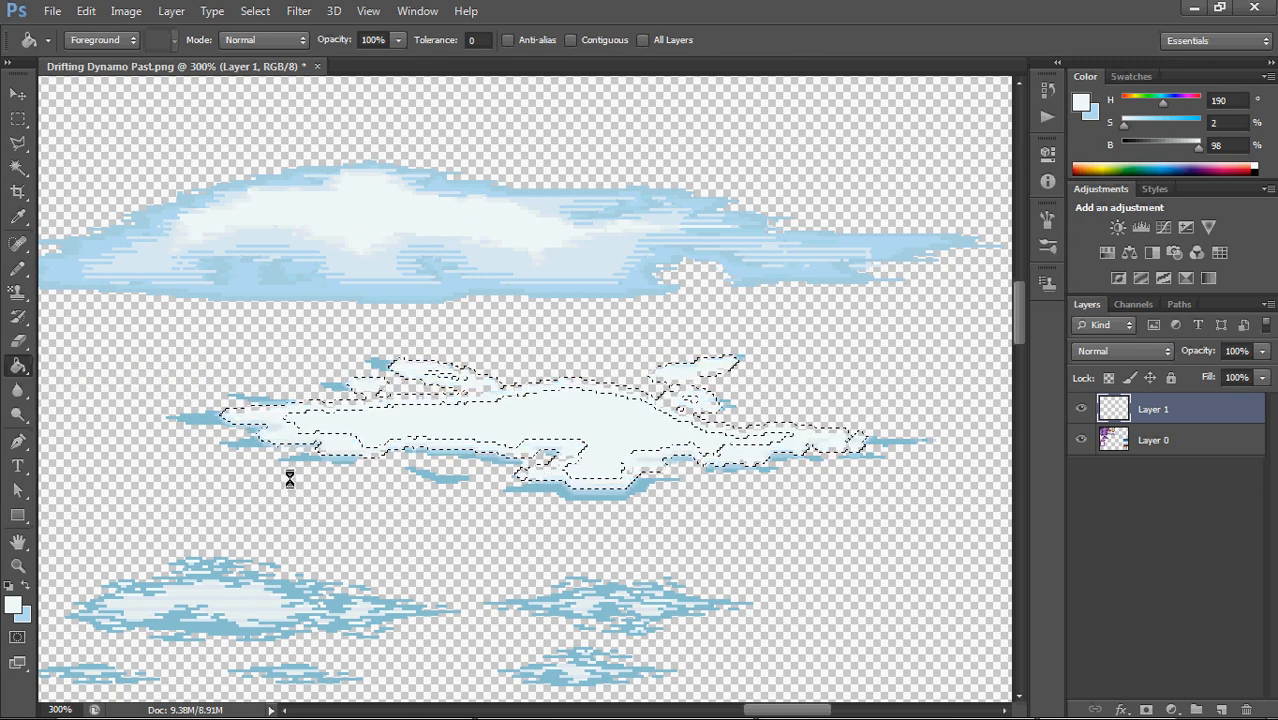
pyautogui.scroll(4, 310, 480)
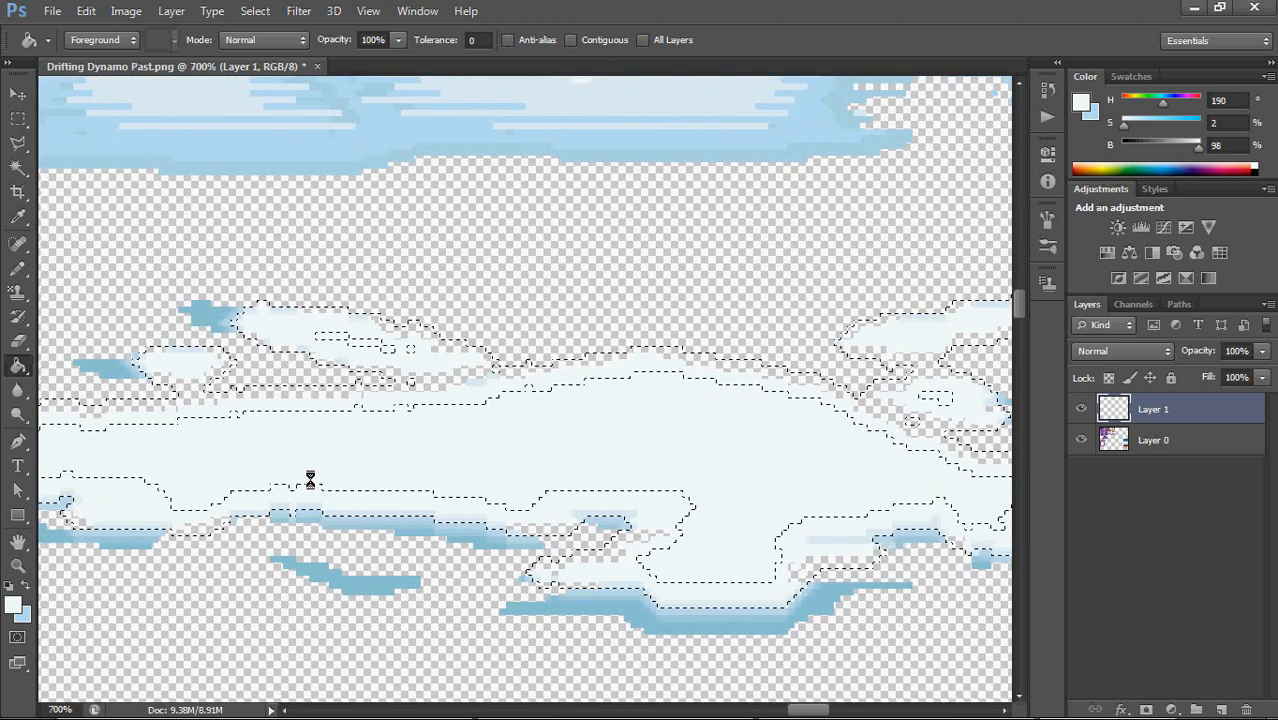
pyautogui.click(365, 525)
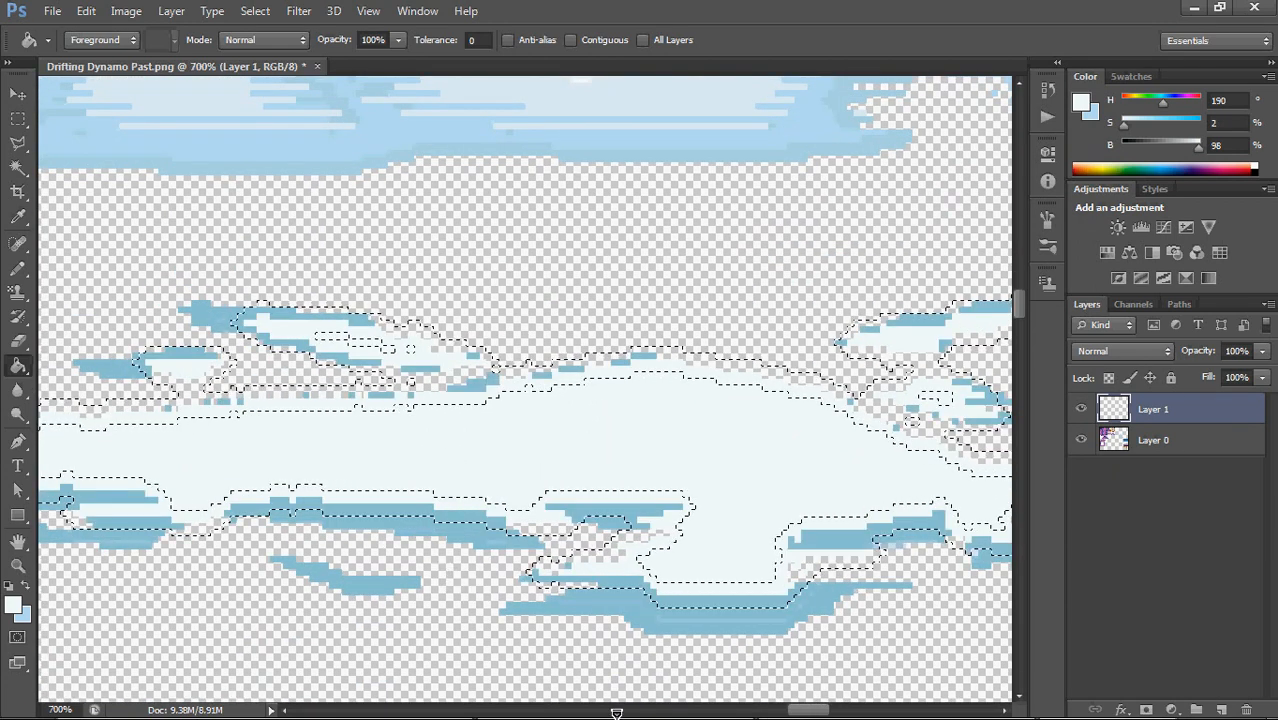
pyautogui.moveTo(616, 711)
pyautogui.hotkey('ctrl', '-')
pyautogui.hotkey('ctrl', '-')
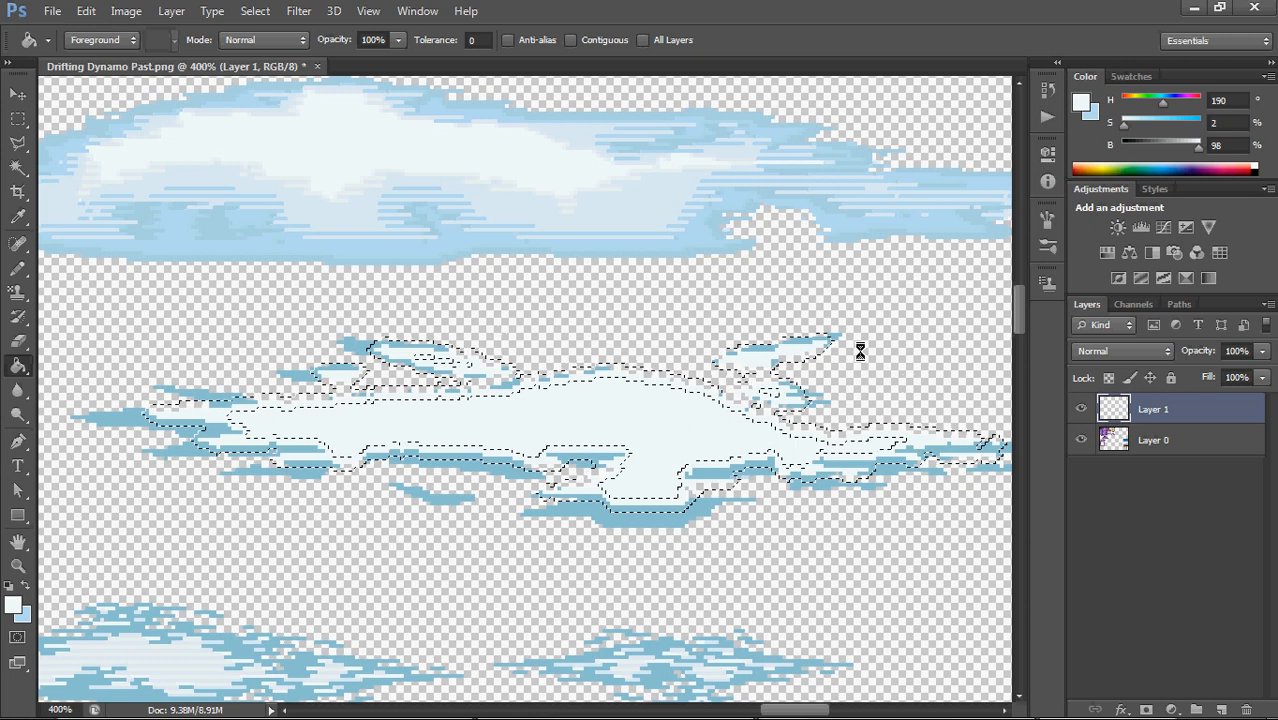
# Add a layer mask to Layer 1 from the border selection
pyautogui.click(1131, 305)
pyautogui.click(1088, 304)
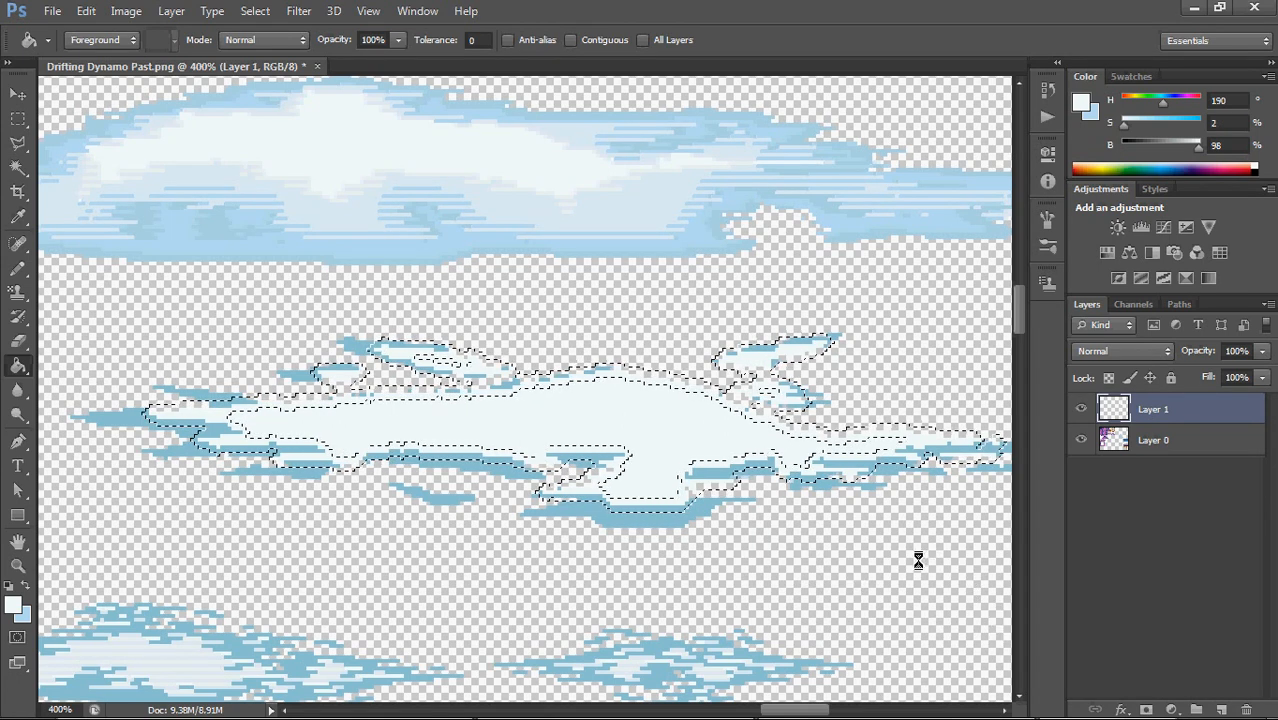
pyautogui.click(1148, 710)
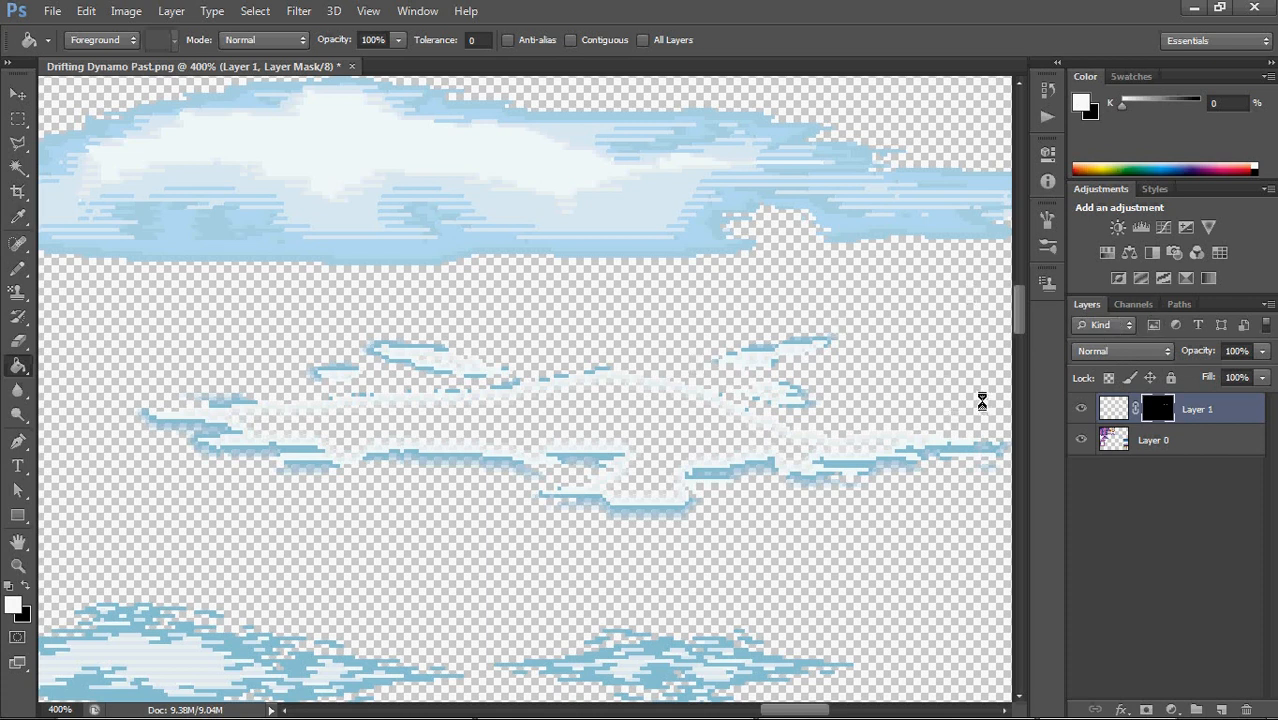
# Apply a Threshold adjustment with level 1 to the Layer 1 mask channel to make its edges hard
pyautogui.click(1131, 304)
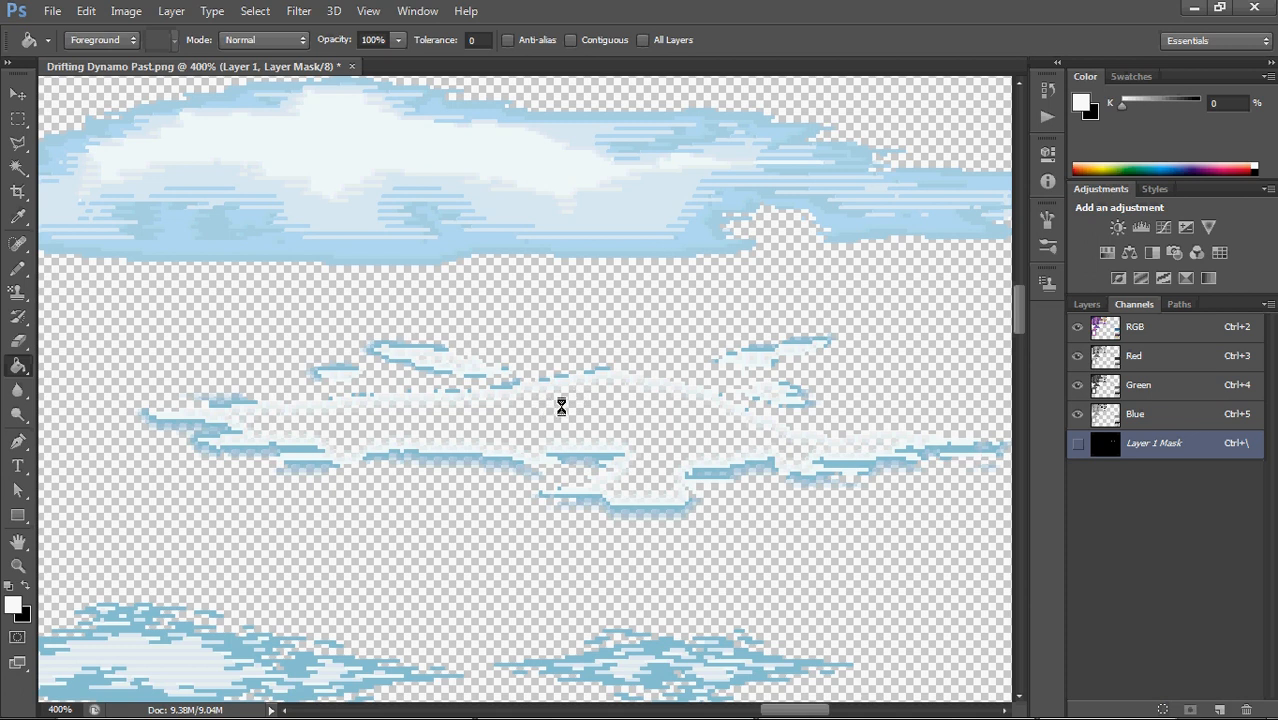
pyautogui.click(128, 10)
pyautogui.moveTo(185, 58)
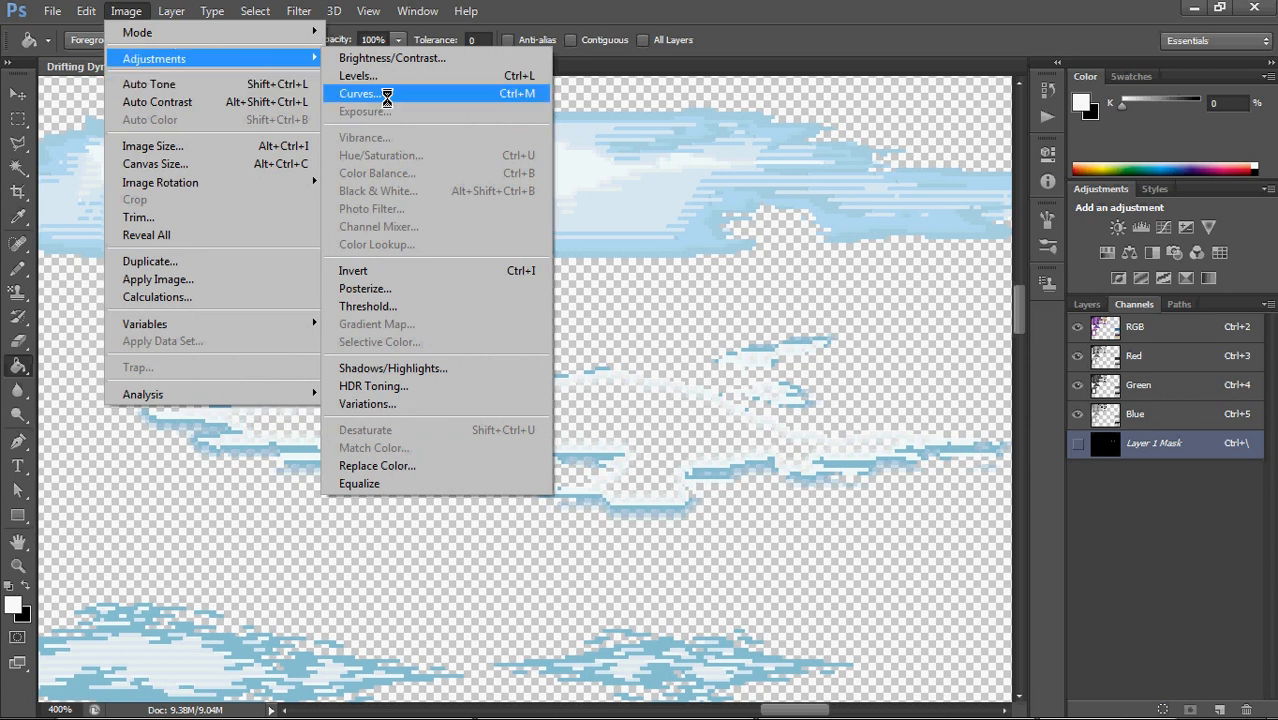
pyautogui.click(479, 306)
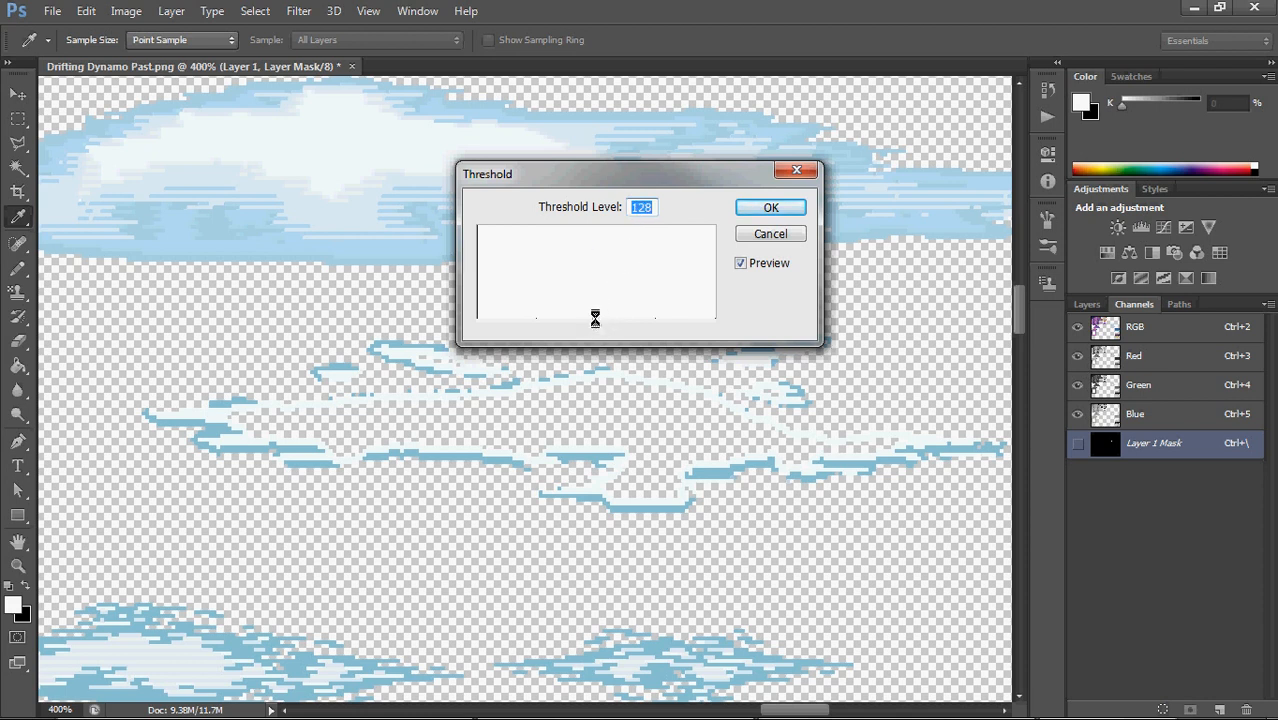
pyautogui.moveTo(595, 318); pyautogui.dragTo(477, 285)
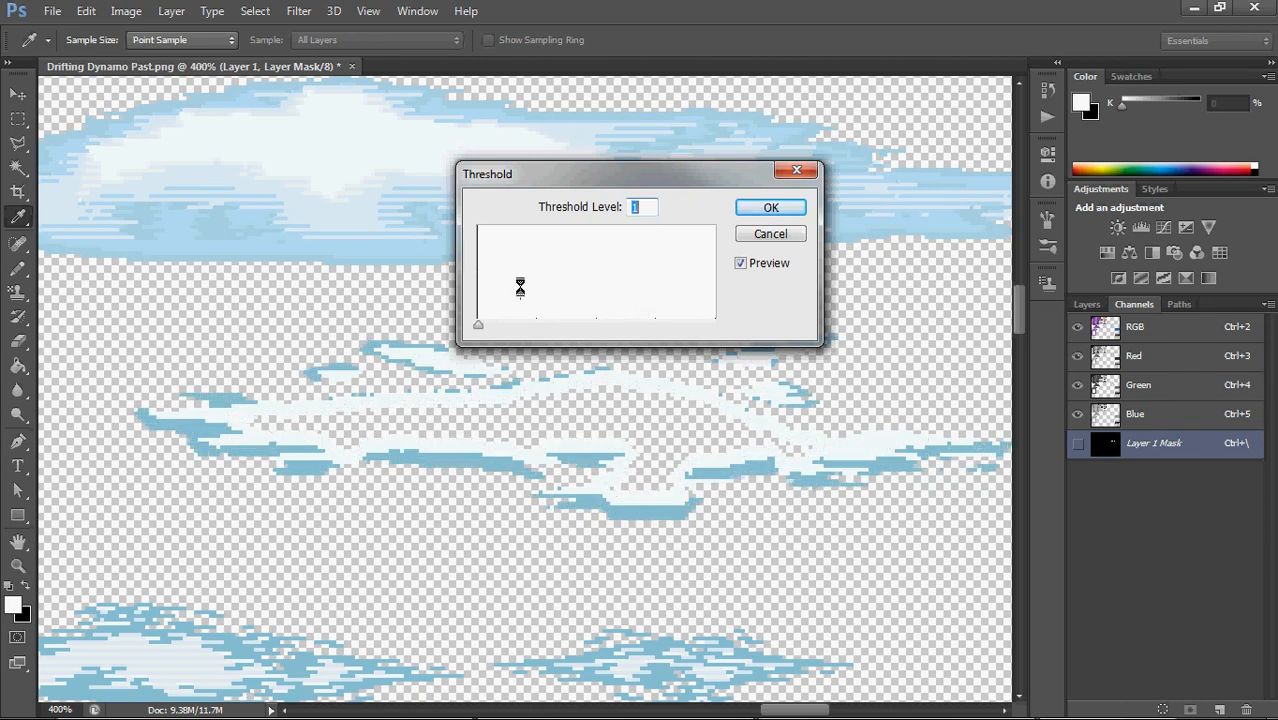
pyautogui.click(775, 207)
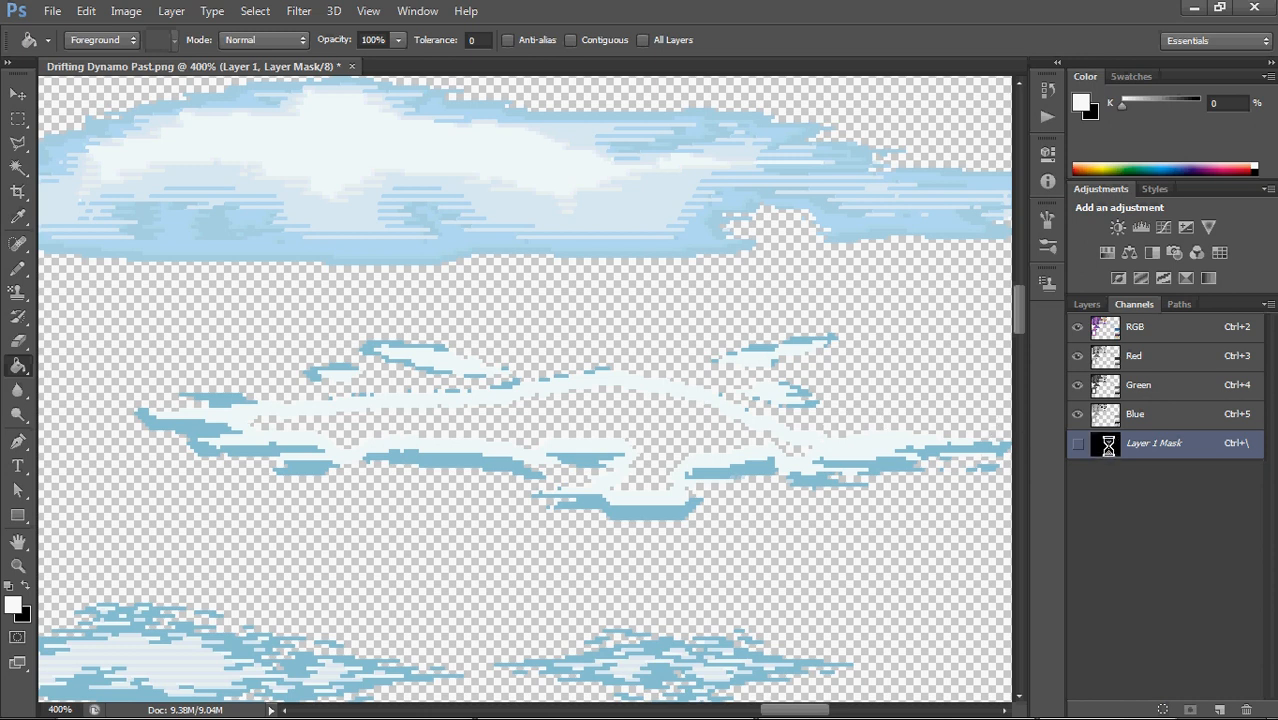
# Load the thresholded mask as a selection and delete the mask from Layer 1 without applying it
pyautogui.keyDown('ctrl'); pyautogui.click(1109, 447); pyautogui.keyUp('ctrl')
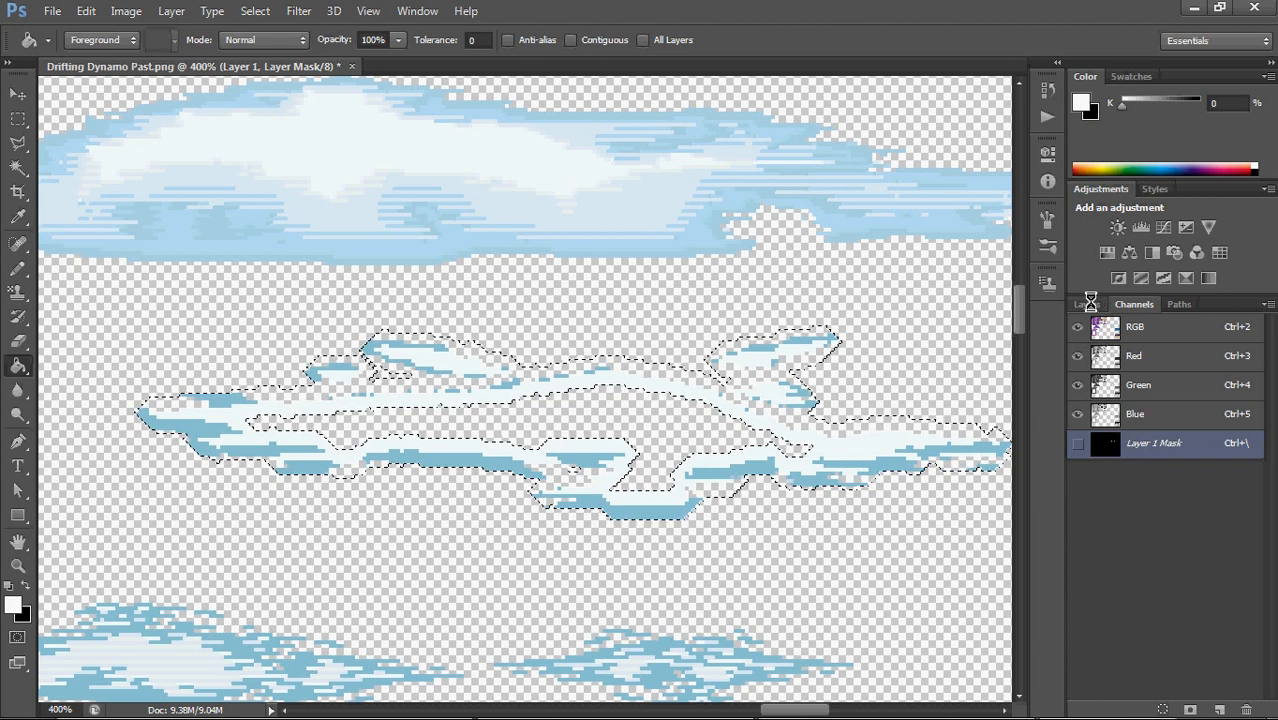
pyautogui.click(1090, 303)
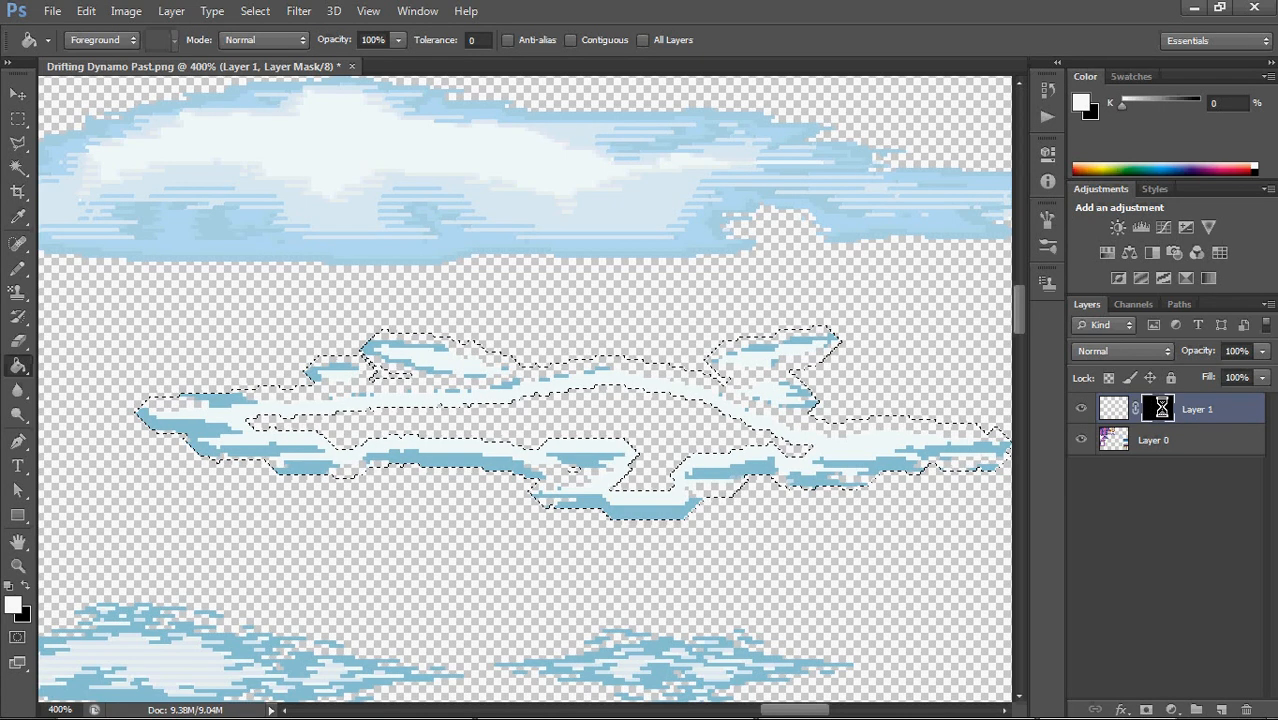
pyautogui.moveTo(1160, 406); pyautogui.dragTo(1244, 707)
pyautogui.click(762, 284)
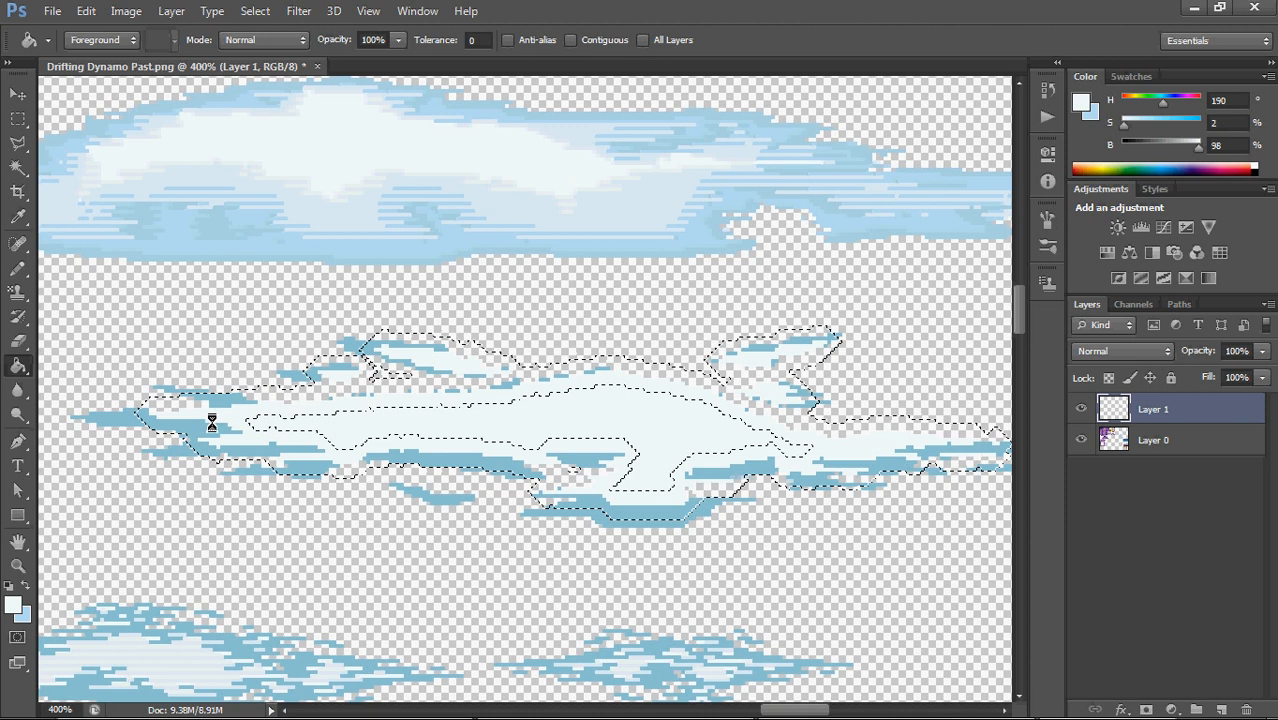
# Recolour the darker blue inside the border selection with light blue sampled from the upper cloud (H 198, S 24, B 94) and deselect
pyautogui.keyDown('alt'); pyautogui.click(332, 212); pyautogui.keyUp('alt')
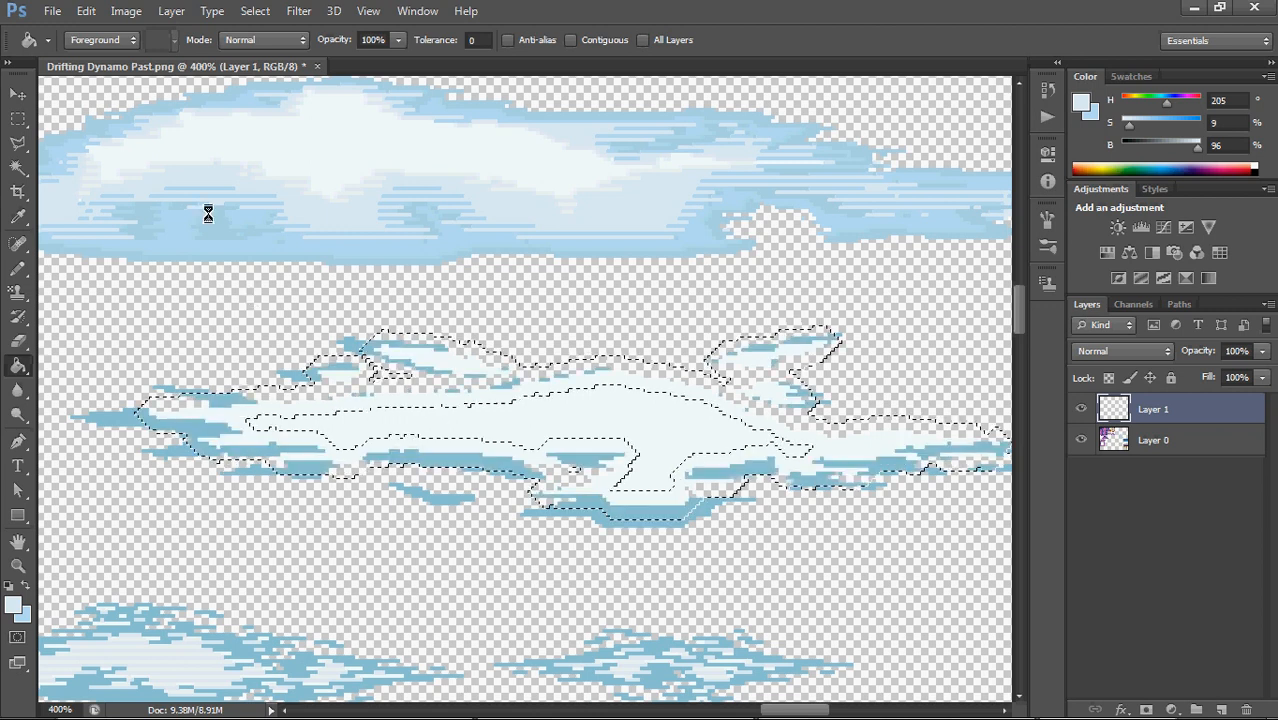
pyautogui.keyDown('alt'); pyautogui.click(165, 246); pyautogui.keyUp('alt')
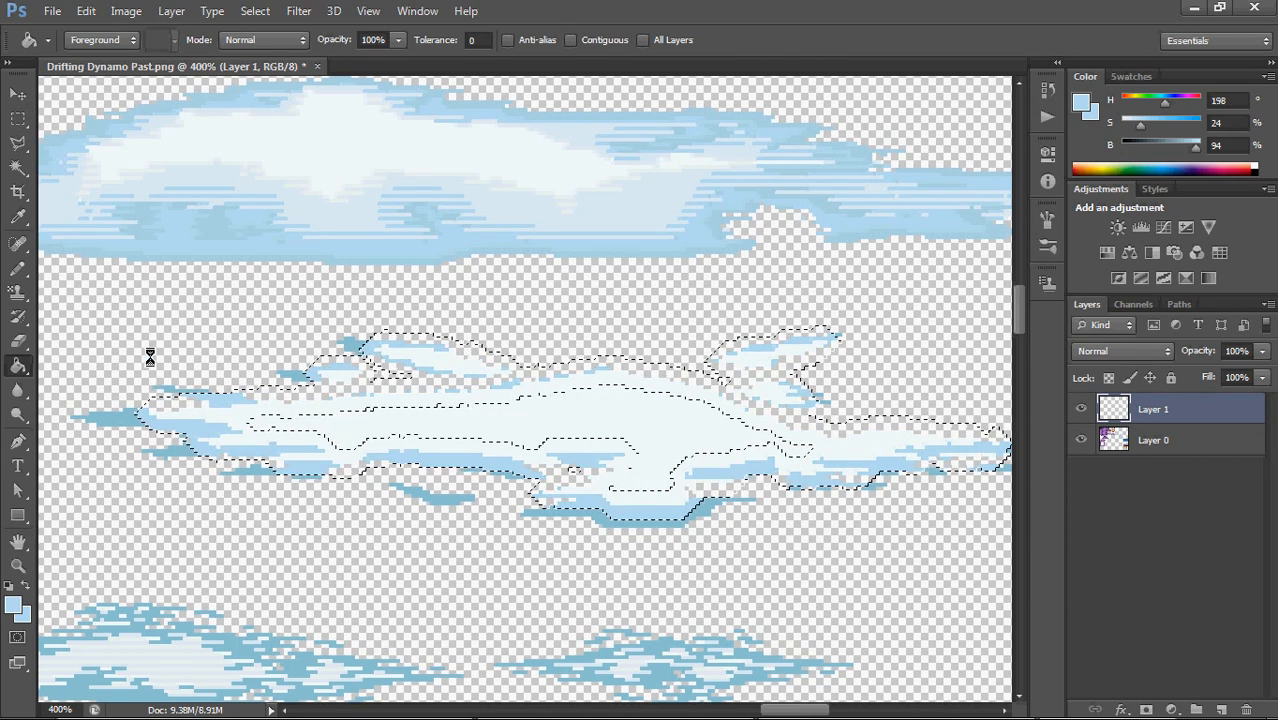
pyautogui.click(18, 120)
pyautogui.click(259, 298)
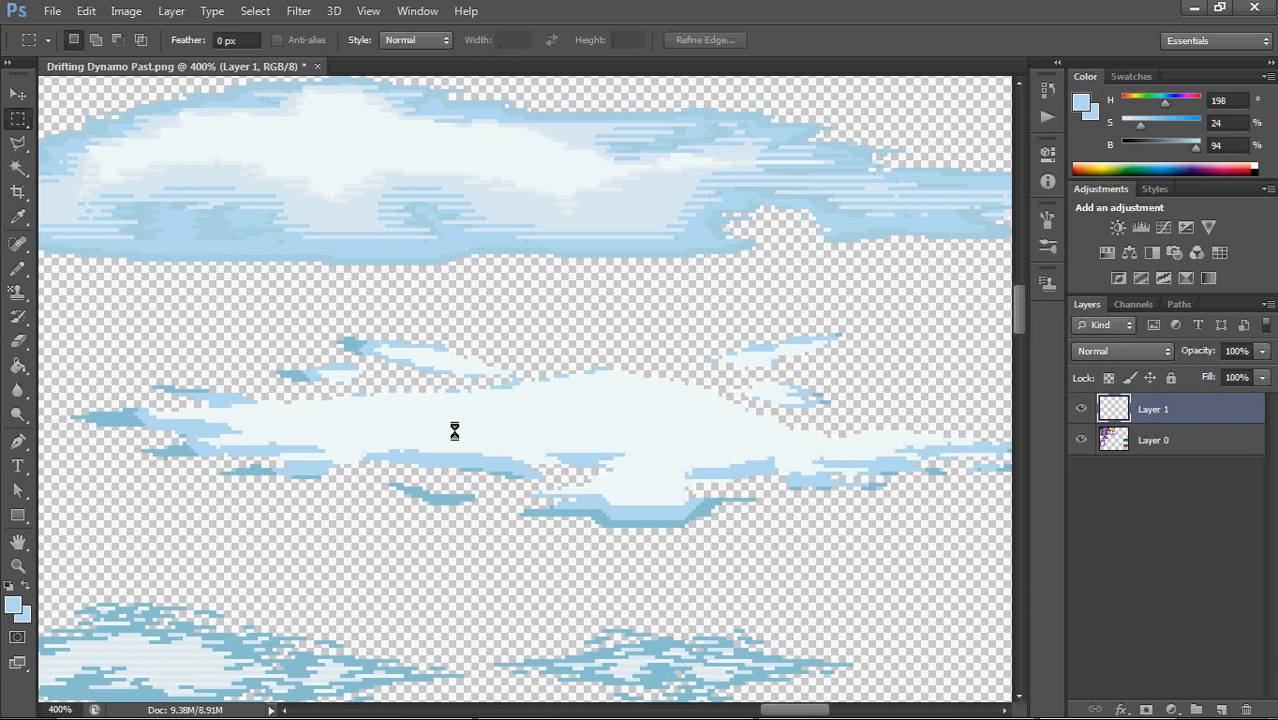
# Switch to the 1-pixel Pencil and sample the darker edge blue (H 198, S 36, B 84) from the middle cloud
pyautogui.press('b')
pyautogui.keyDown('alt'); pyautogui.click(187, 448); pyautogui.keyUp('alt')
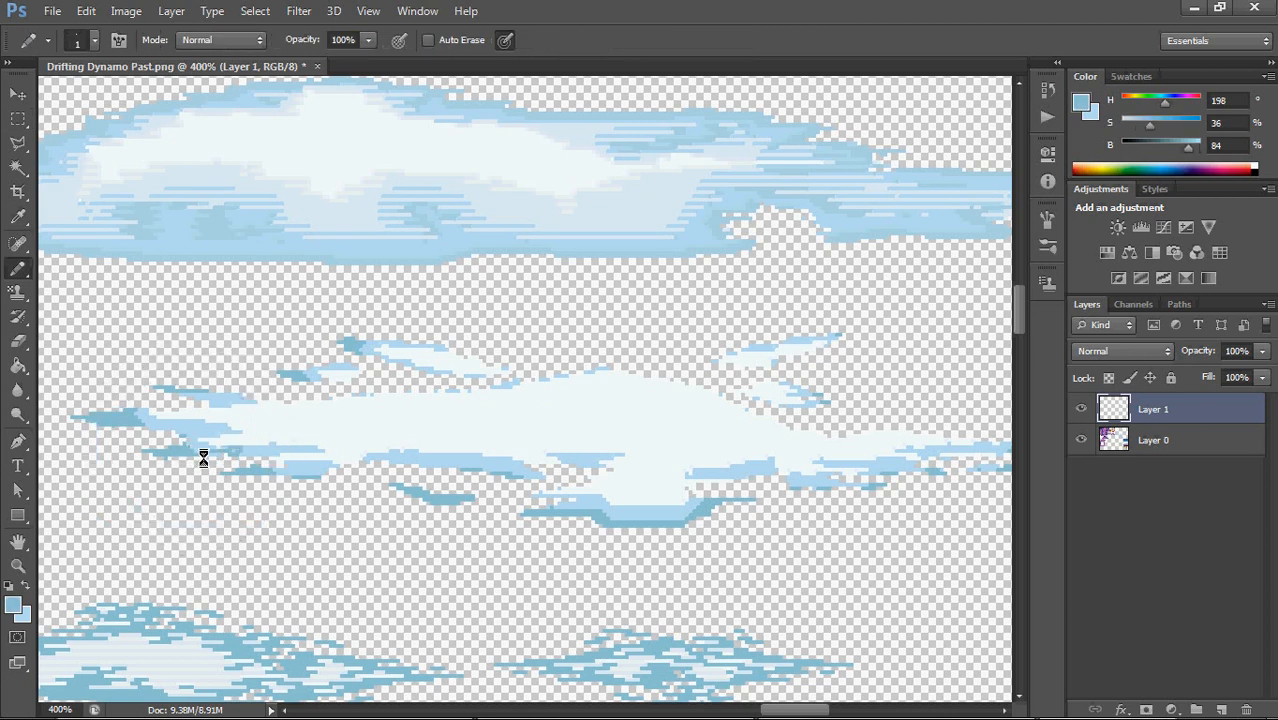
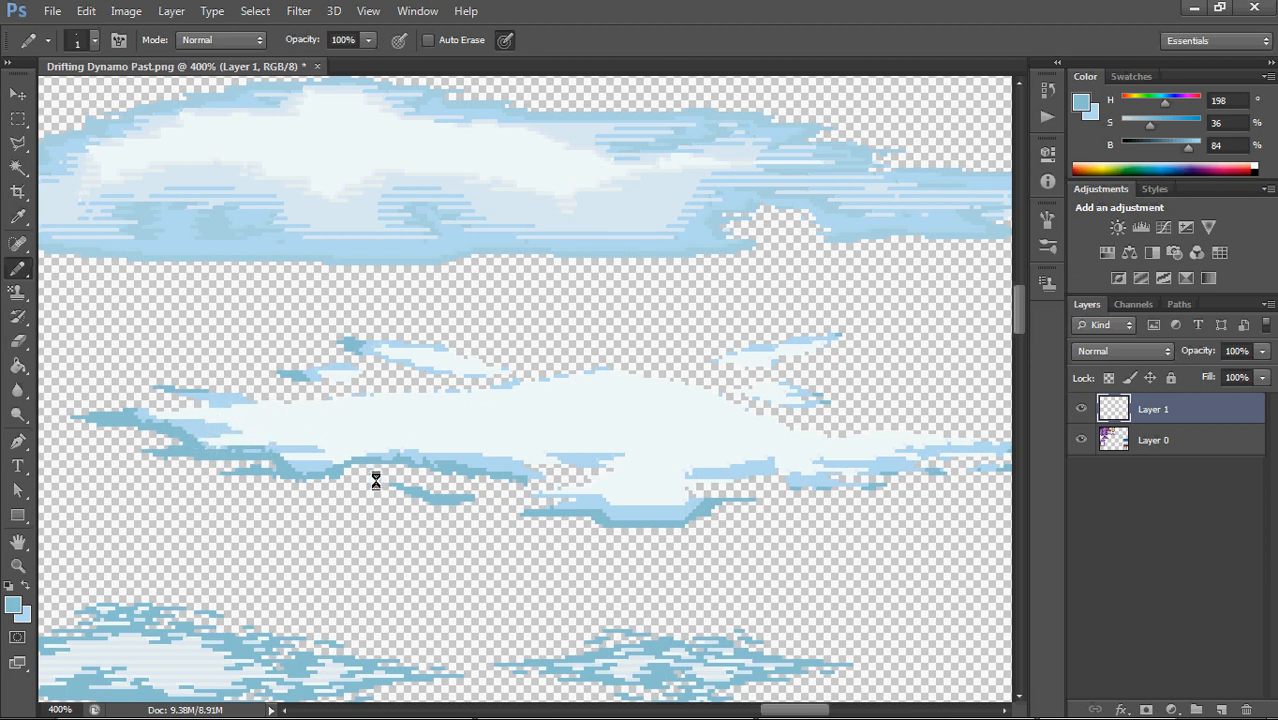
# Select a thin horizontal strip above the upper cloud and fill it with the darker blue (H 198, S 36, B 84) sampled from the artwork
pyautogui.scroll(1, 490, 280)
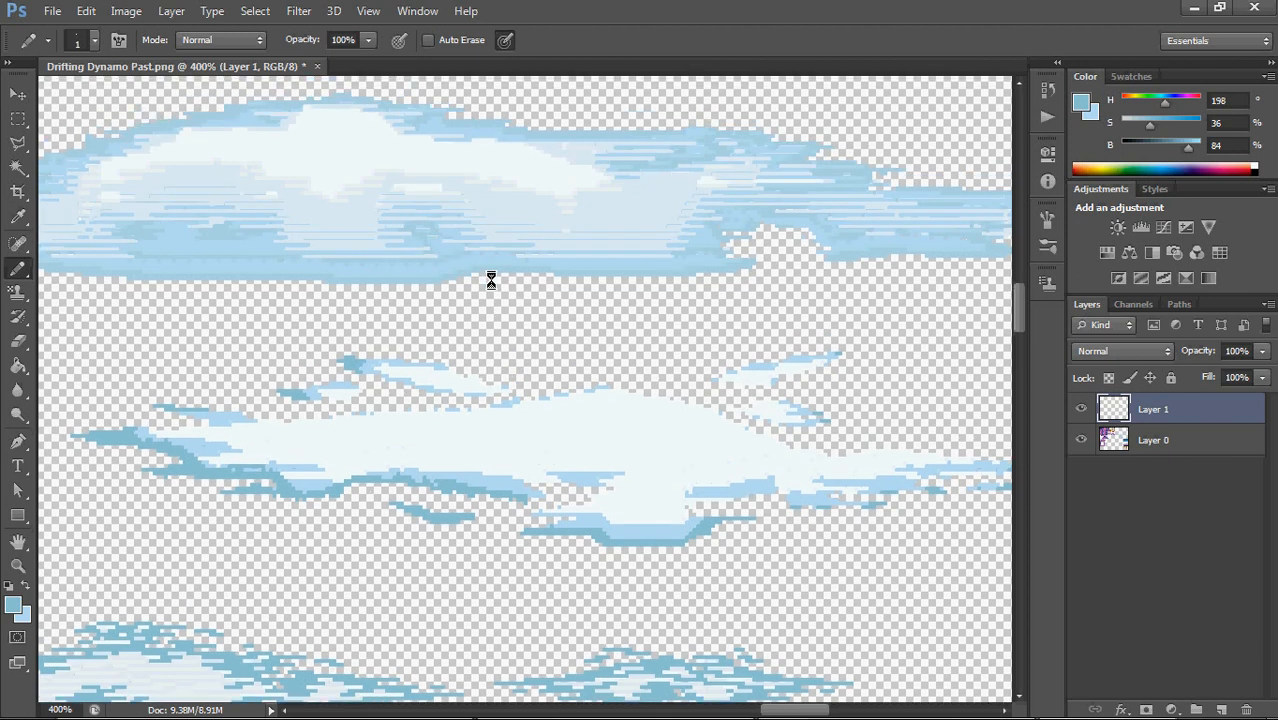
pyautogui.moveTo(490, 280); pyautogui.dragTo(414, 354)
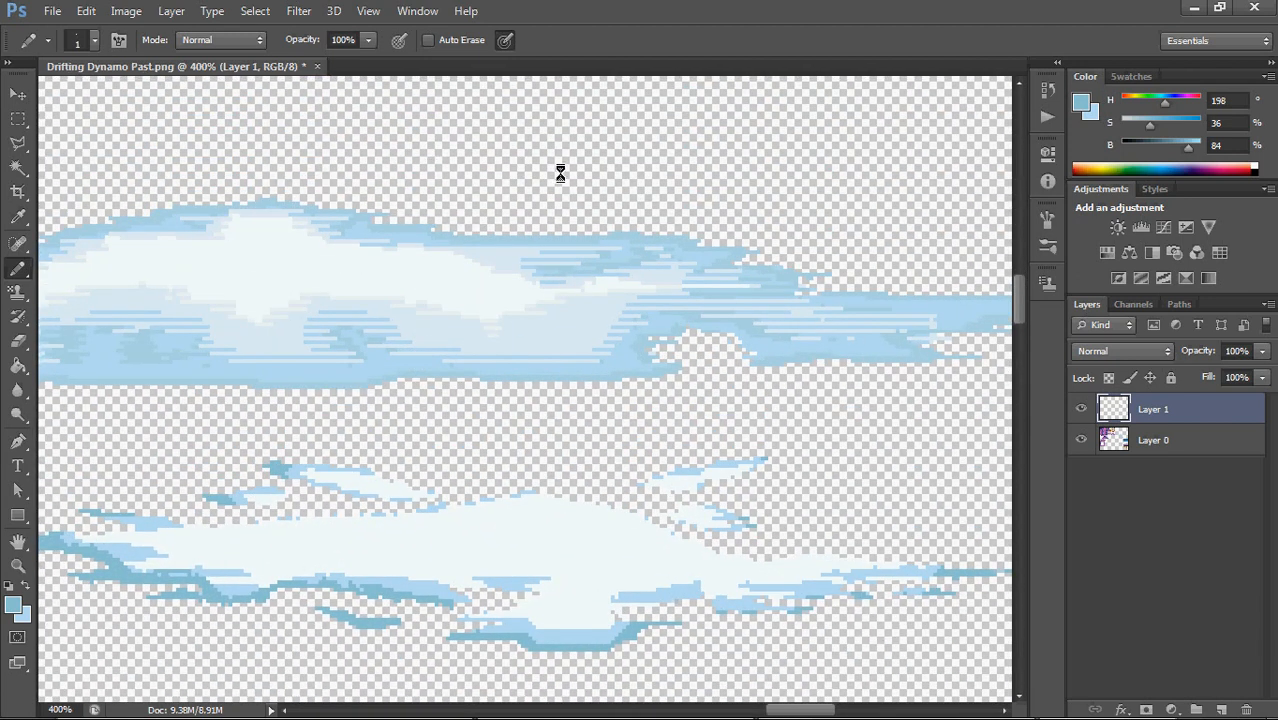
pyautogui.keyDown('alt'); pyautogui.click(434, 571); pyautogui.keyUp('alt')
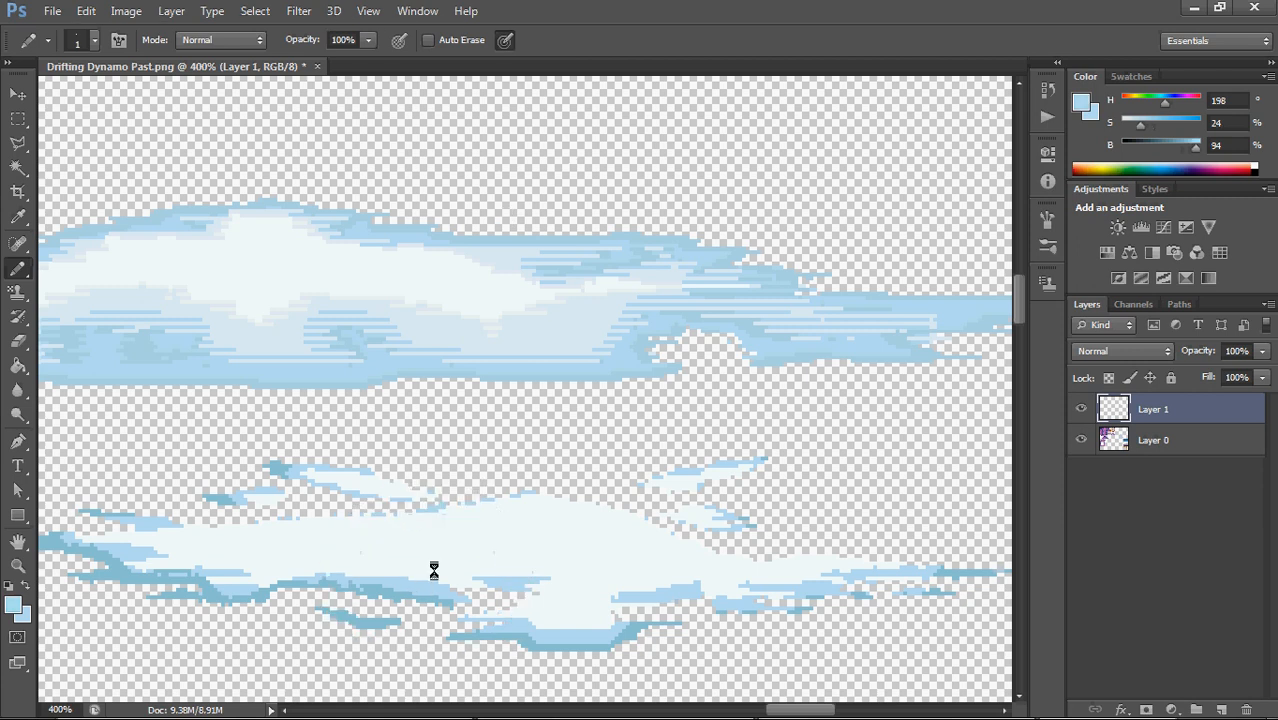
pyautogui.moveTo(18, 118); pyautogui.dragTo(60, 113)
pyautogui.moveTo(497, 110); pyautogui.dragTo(516, 109)
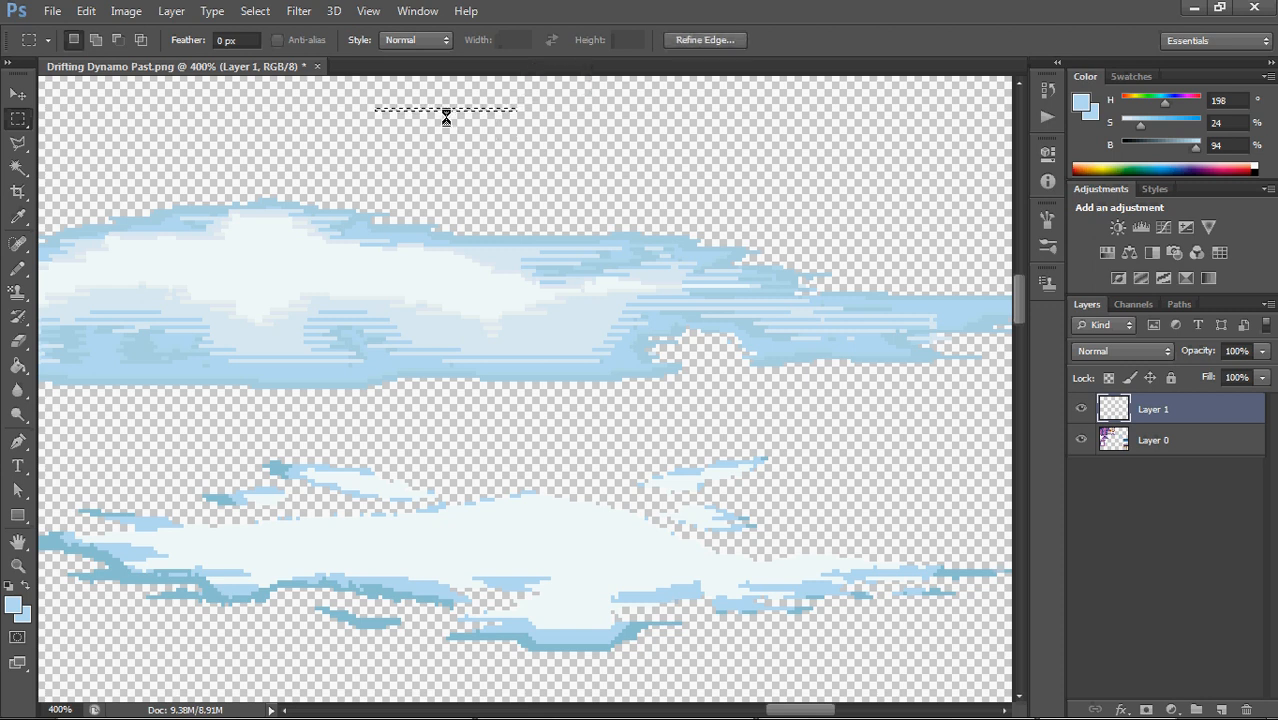
pyautogui.press('g')
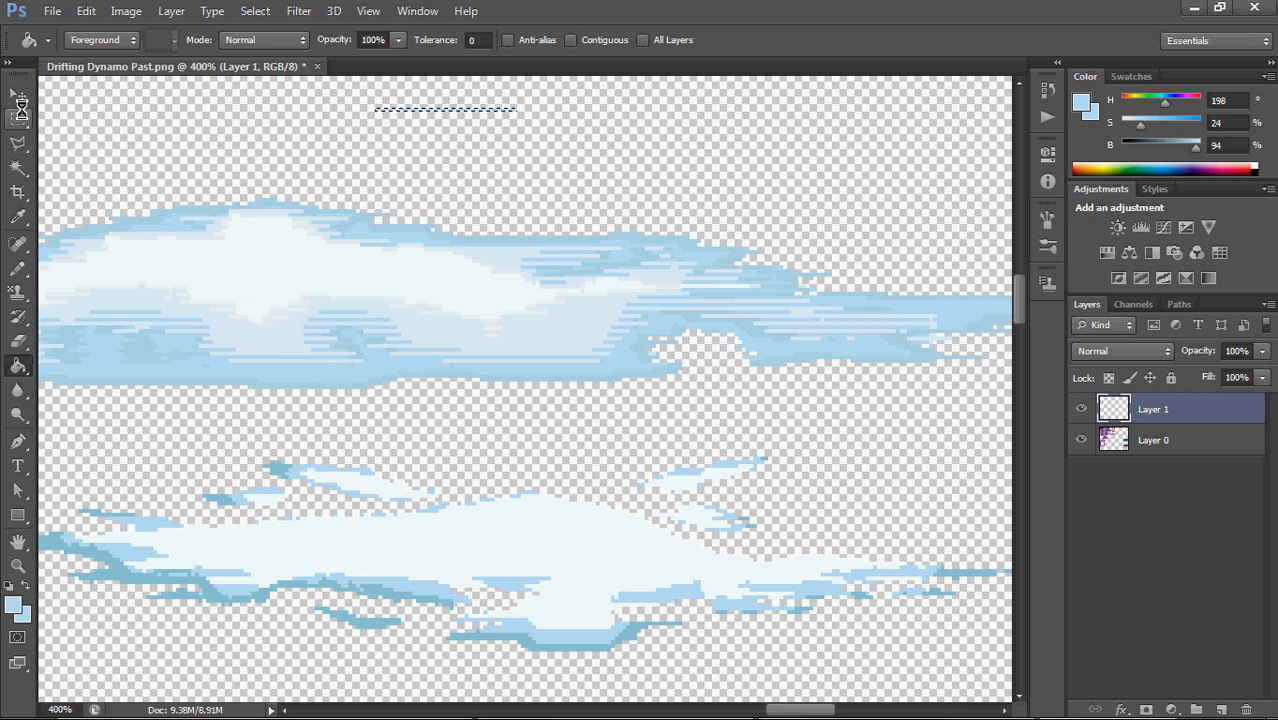
pyautogui.keyDown('alt'); pyautogui.click(294, 377); pyautogui.keyUp('alt')
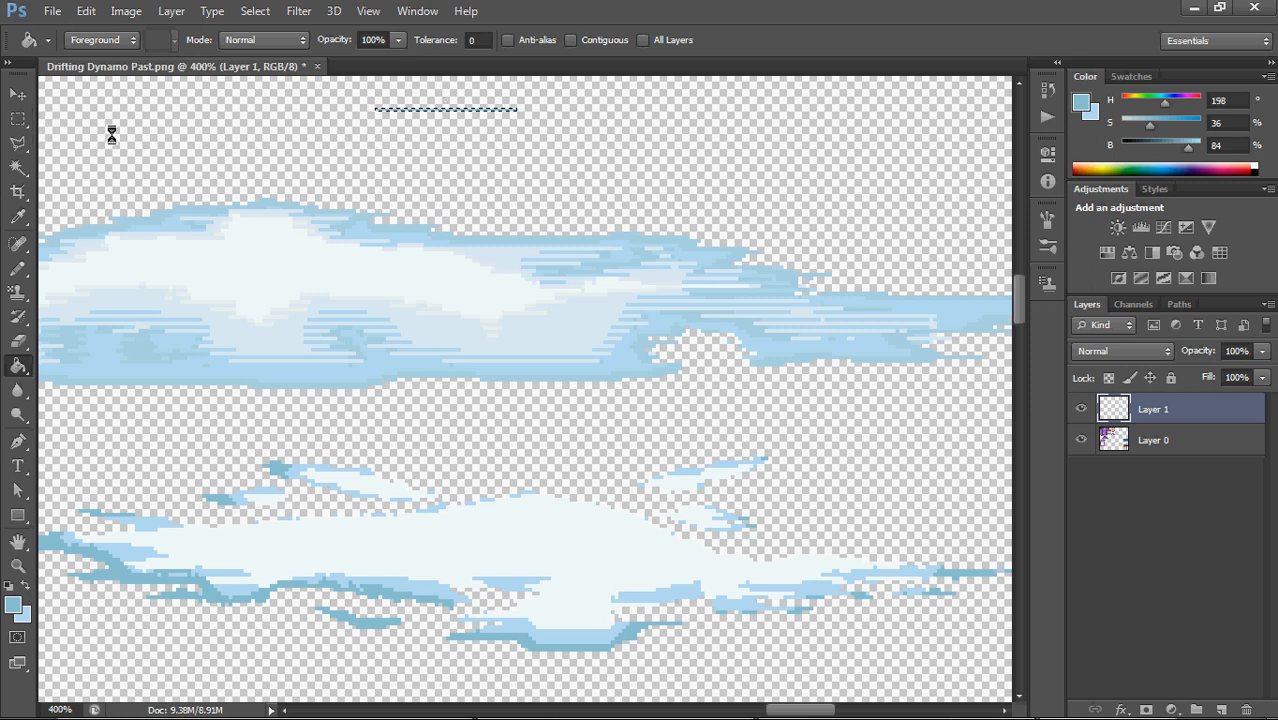
pyautogui.click(18, 93)
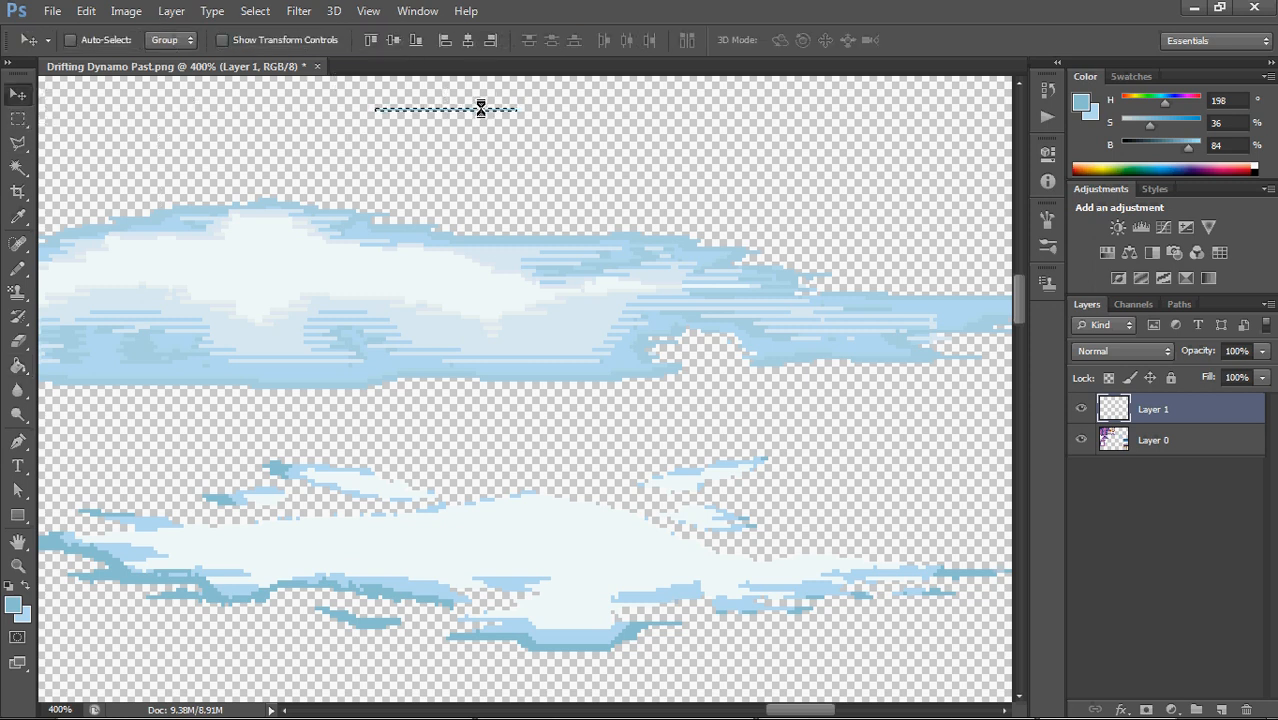
pyautogui.hotkey('ctrl', 'alt', 'a')
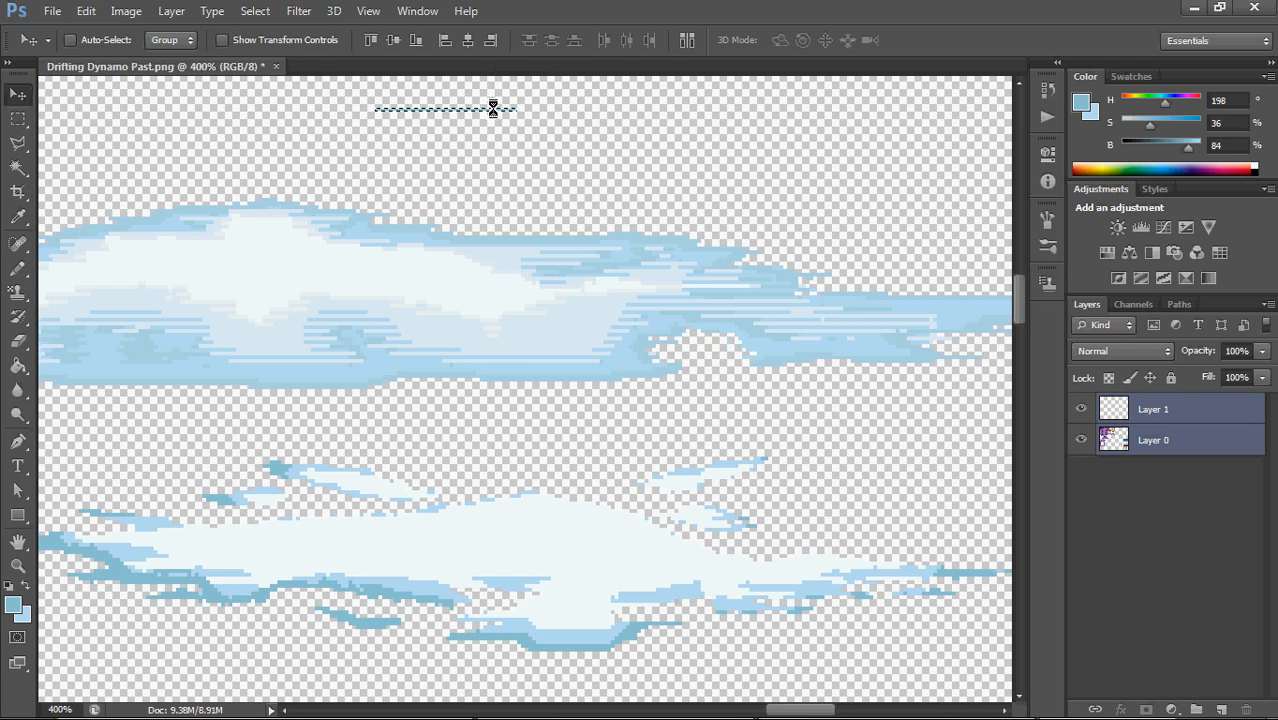
pyautogui.moveTo(493, 108); pyautogui.dragTo(495, 117)
pyautogui.hotkey('ctrl', 'z')
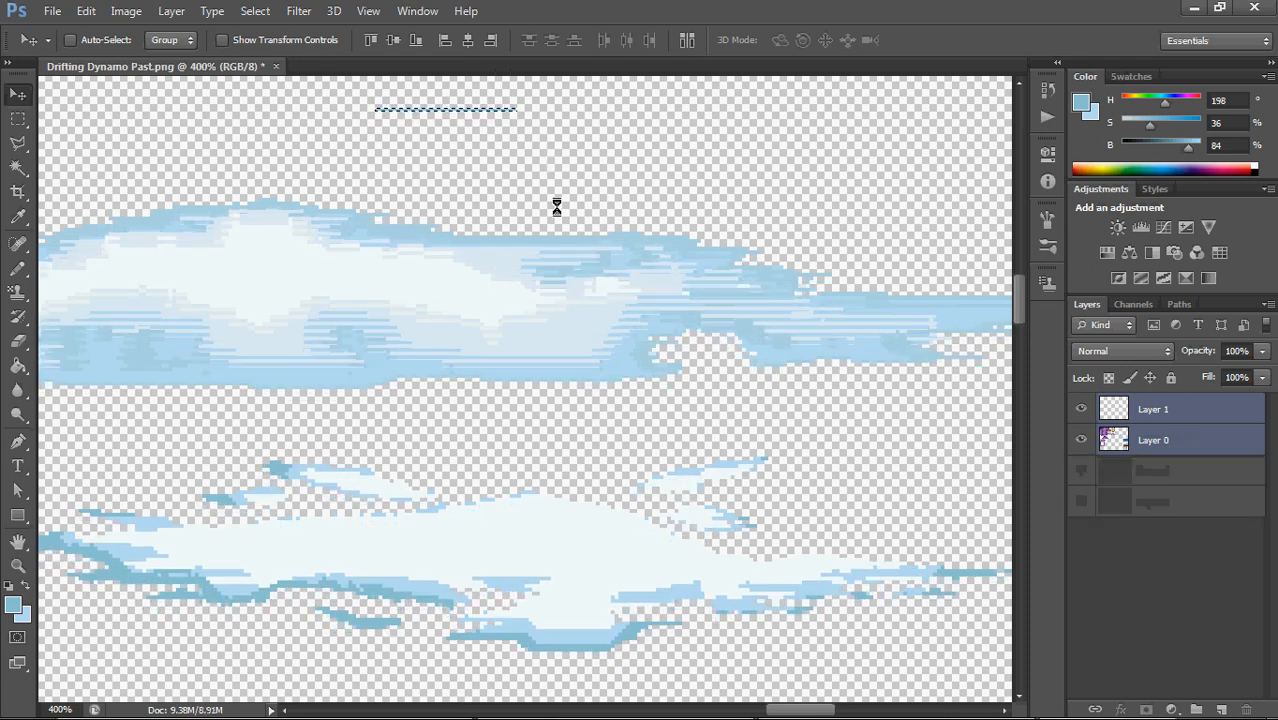
pyautogui.rightClick(29, 121)
pyautogui.click(90, 114)
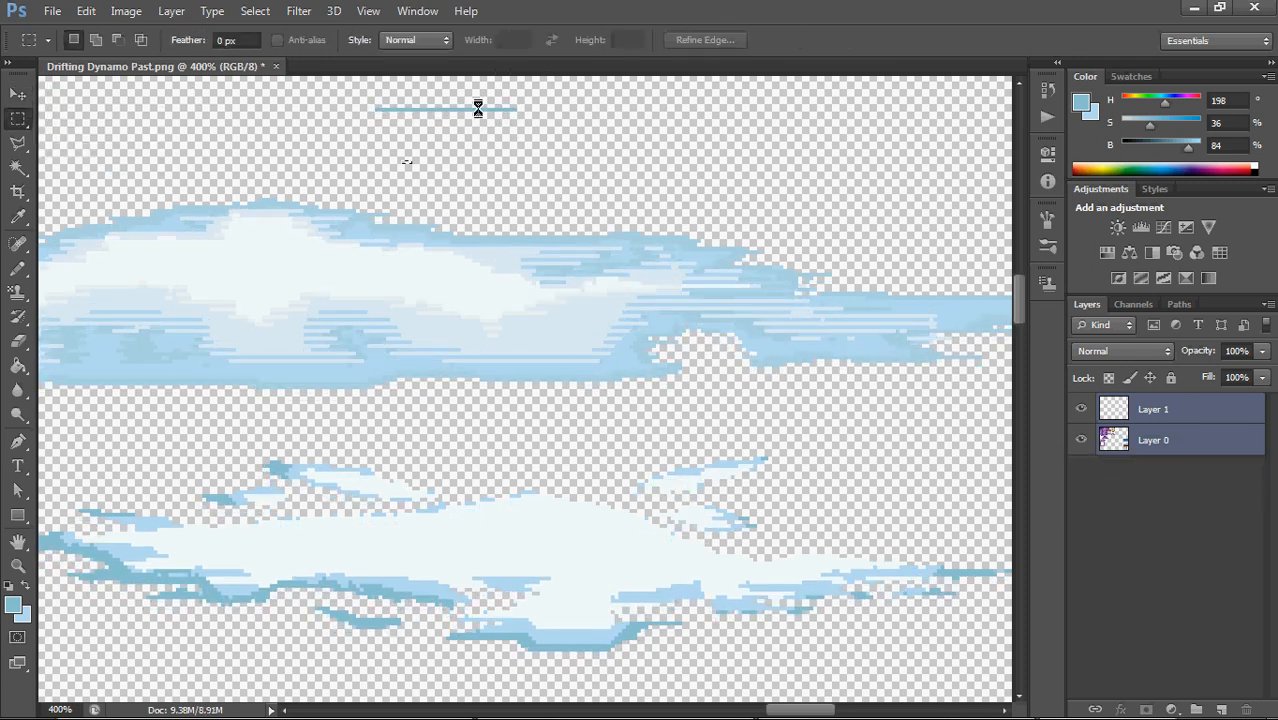
pyautogui.moveTo(365, 95)
pyautogui.mouseDown()
pyautogui.moveTo(548, 128)
pyautogui.moveTo(502, 117)
pyautogui.mouseUp()
pyautogui.hotkey('ctrl', 'z')
pyautogui.moveTo(477, 122)
pyautogui.mouseDown()
pyautogui.moveTo(529, 135)
pyautogui.moveTo(516, 146)
pyautogui.mouseUp()
pyautogui.hotkey('ctrl', 'z')
# Select the blue strip with the Rectangular Marquee and duplicate it repeatedly downward on Layer 1, 2 px apart, to build a striped block
pyautogui.click(21, 94)
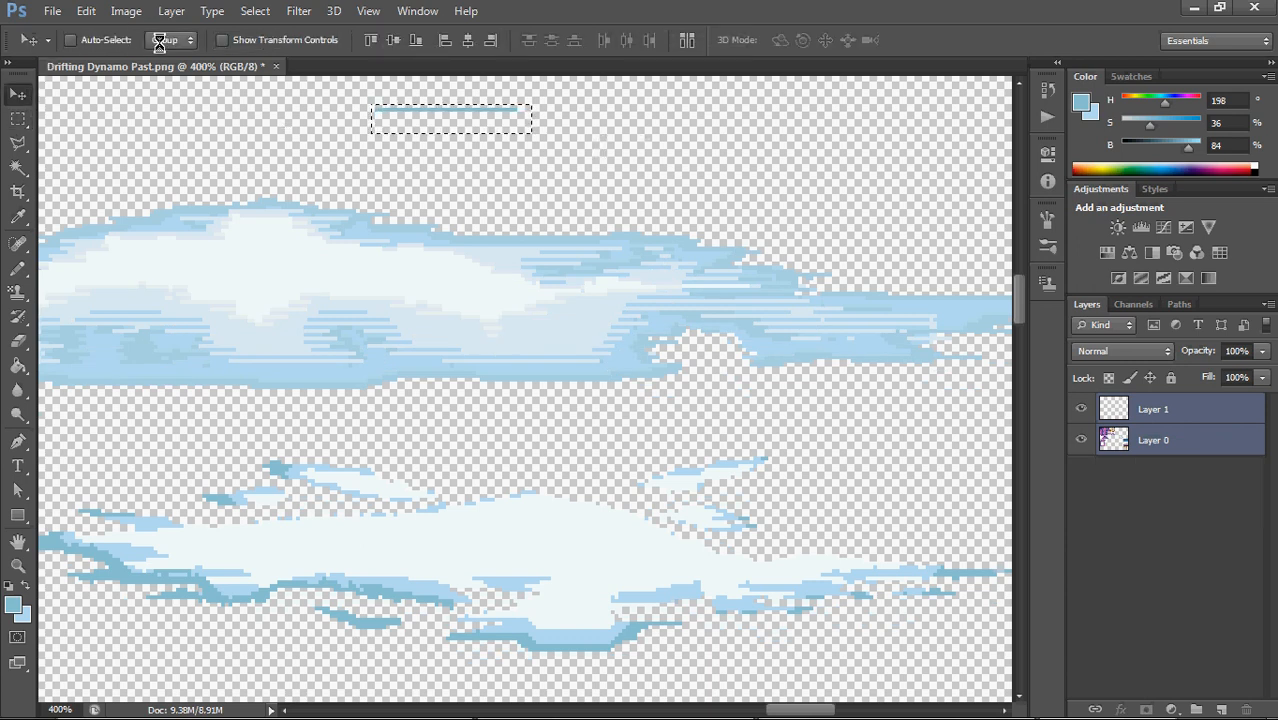
pyautogui.click(18, 118)
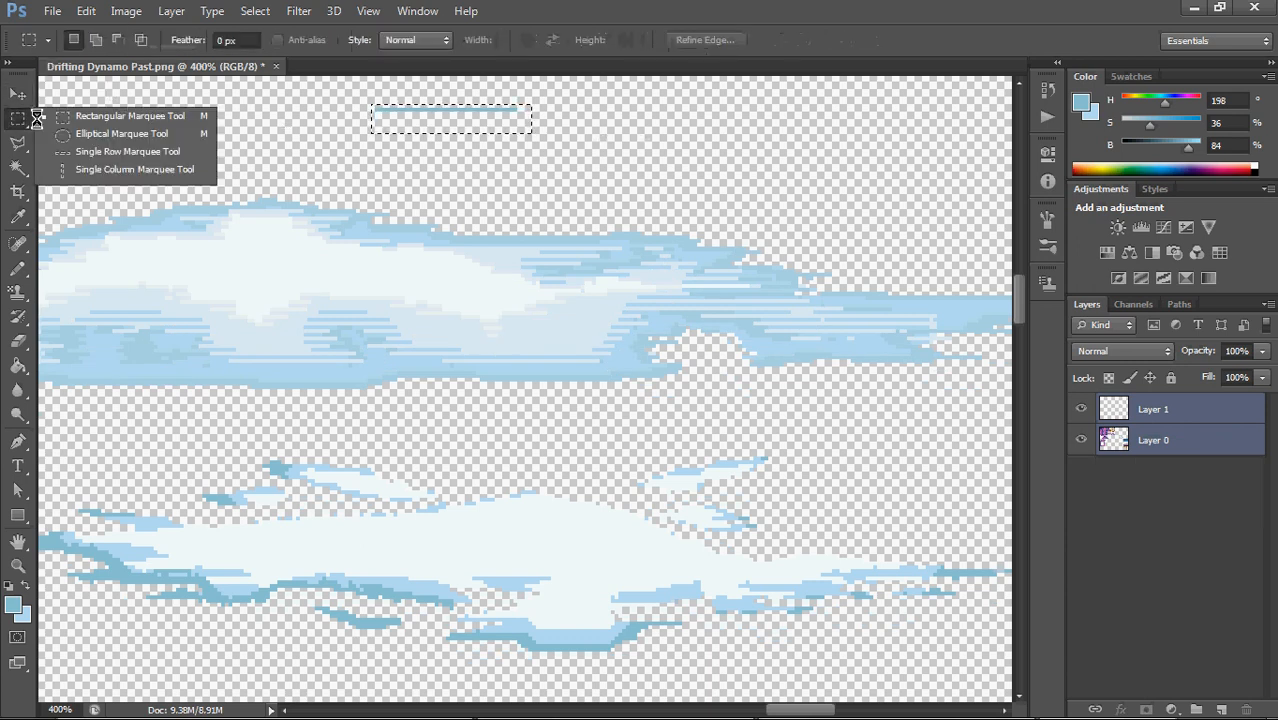
pyautogui.click(393, 112)
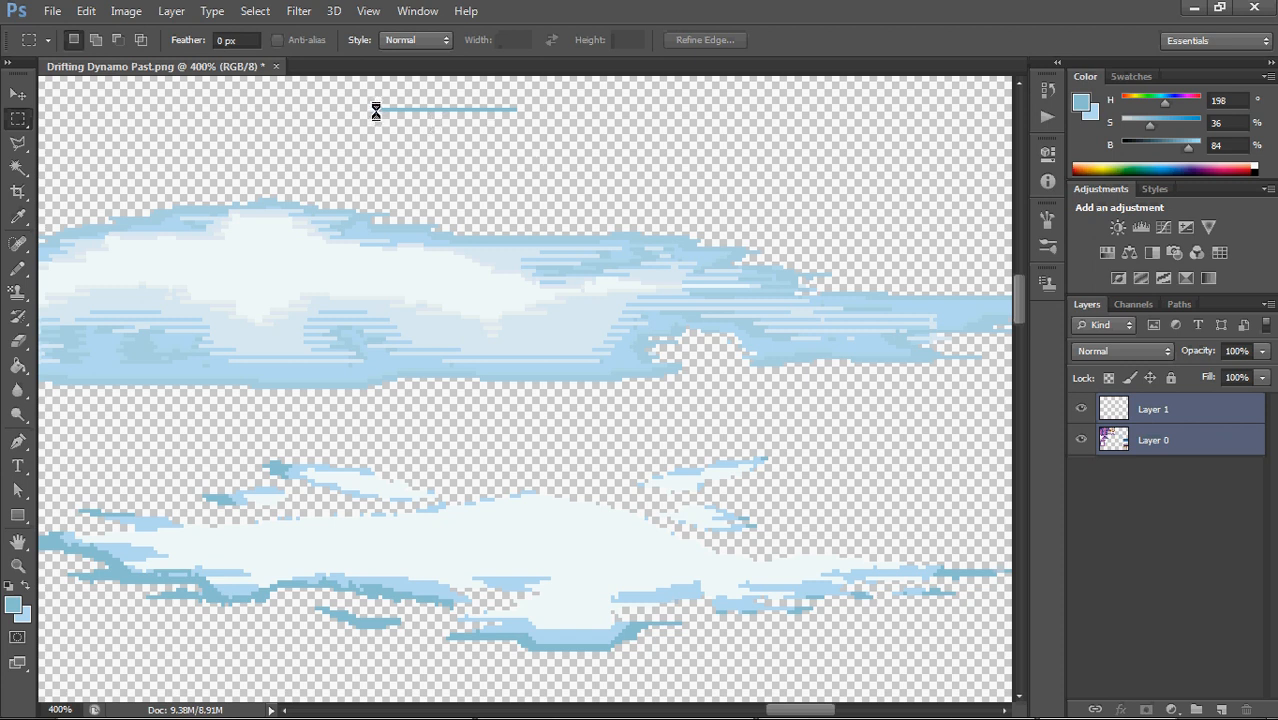
pyautogui.moveTo(449, 117); pyautogui.dragTo(519, 131)
pyautogui.hotkey('ctrl', 'v')
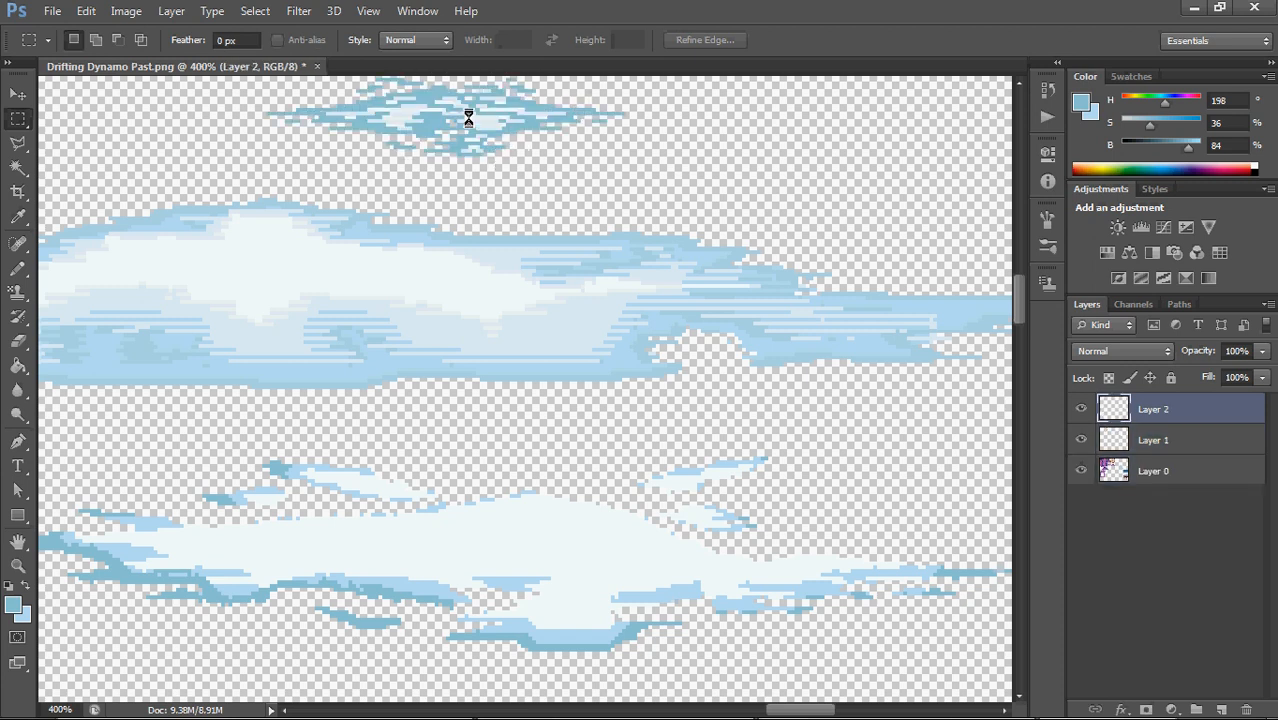
pyautogui.hotkey('ctrl', 'z')
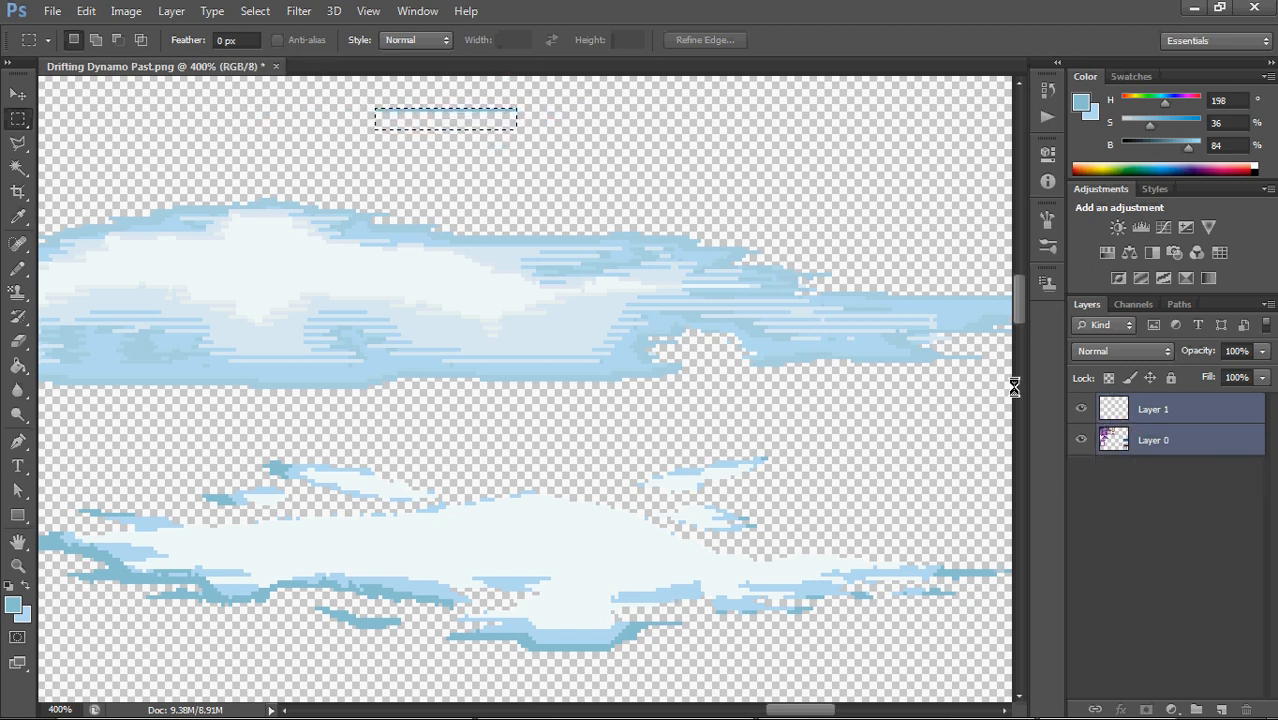
pyautogui.click(1138, 408)
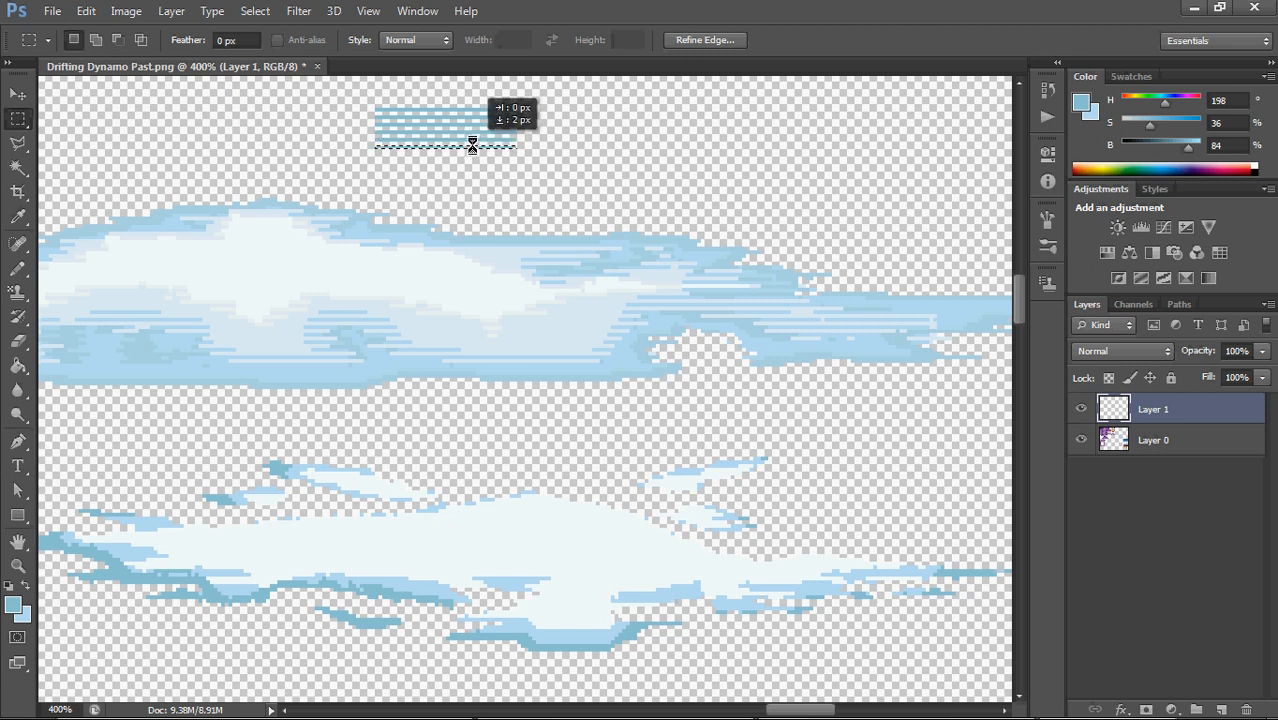
pyautogui.moveTo(474, 144); pyautogui.dragTo(485, 198)
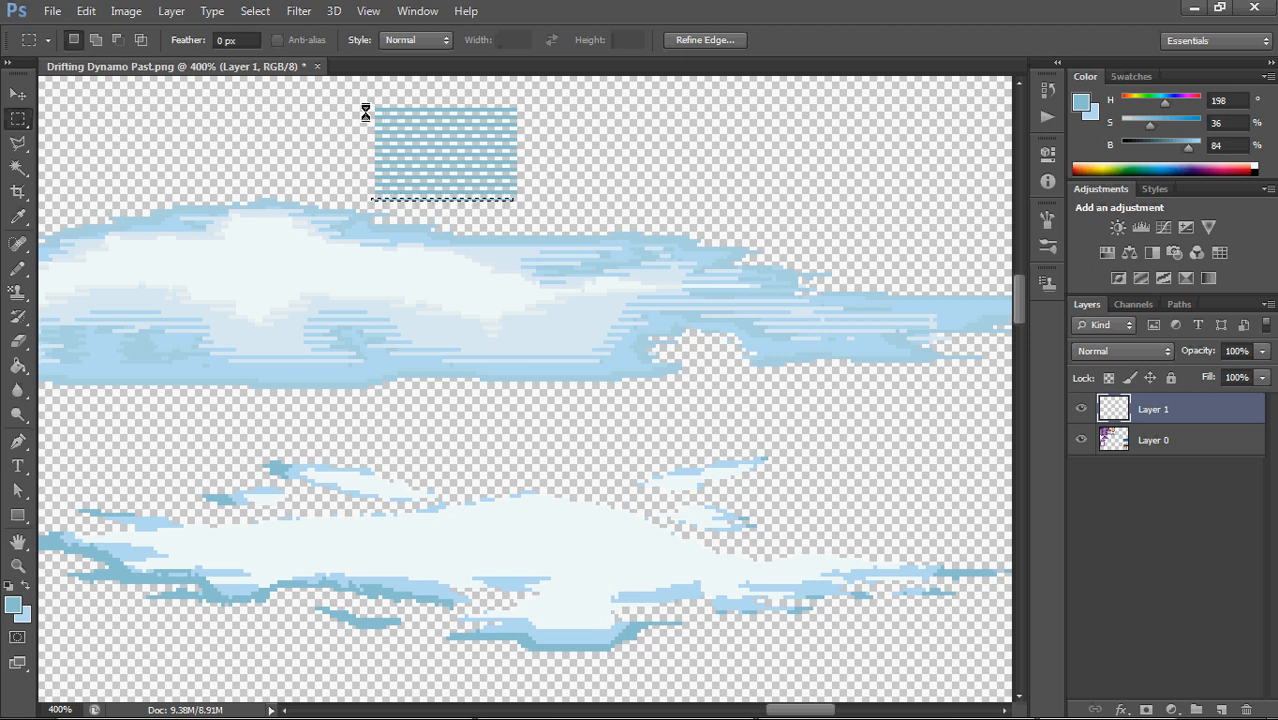
# Duplicate the striped block sideways and in stacked rows to build a large striped rectangle above the upper cloud, and deselect
pyautogui.moveTo(359, 98); pyautogui.dragTo(589, 204)
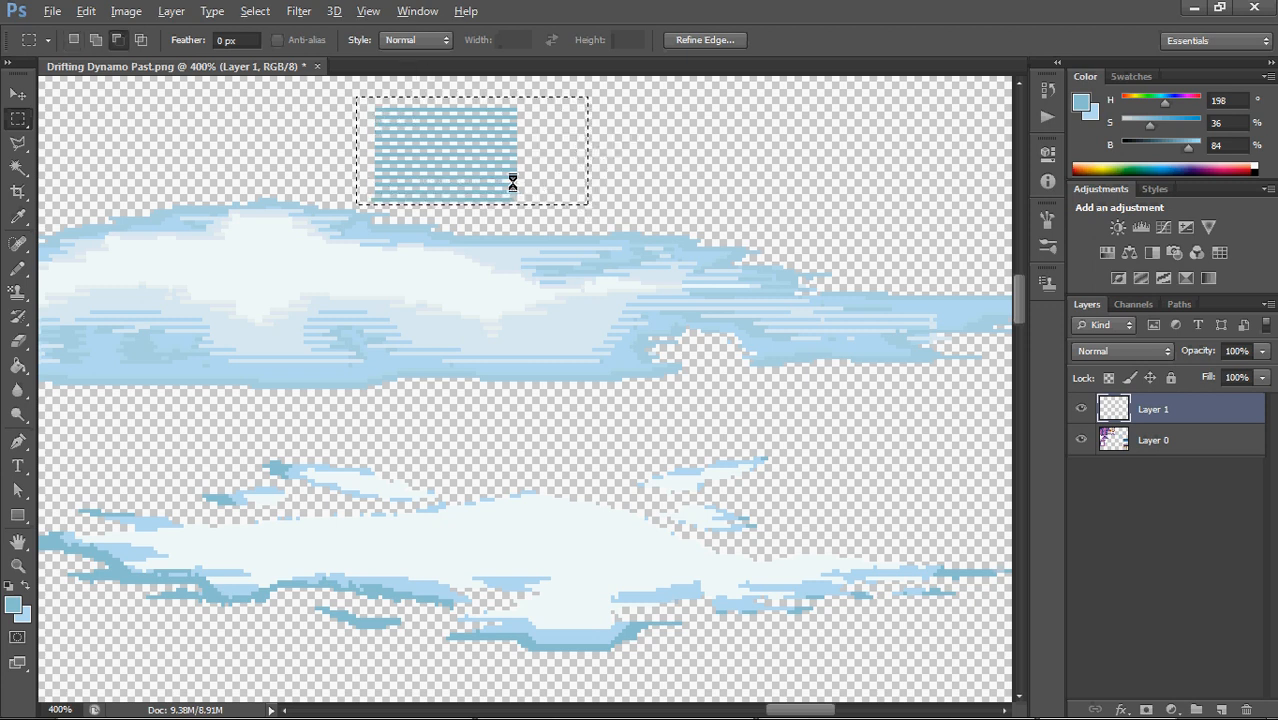
pyautogui.moveTo(525, 175); pyautogui.dragTo(904, 171)
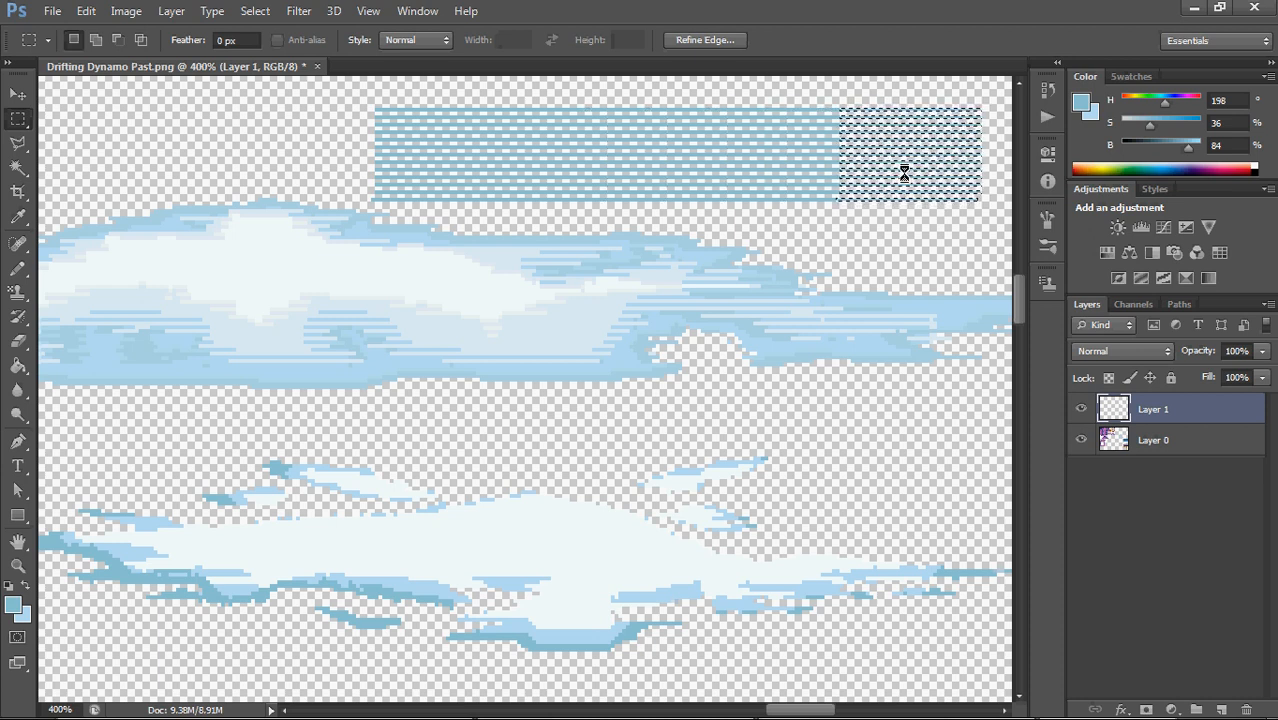
pyautogui.hotkey('ctrl', '-')
pyautogui.hotkey('ctrl', '-')
pyautogui.hotkey('ctrl', '-')
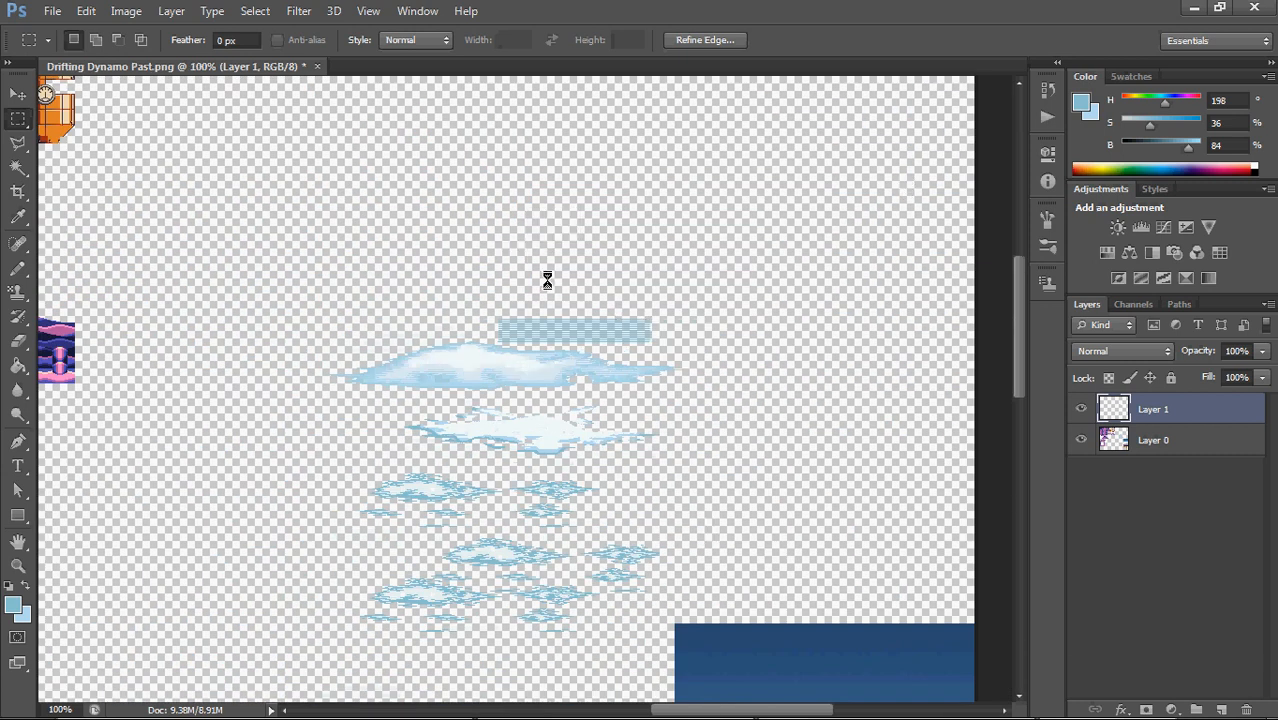
pyautogui.hotkey('ctrl', '+')
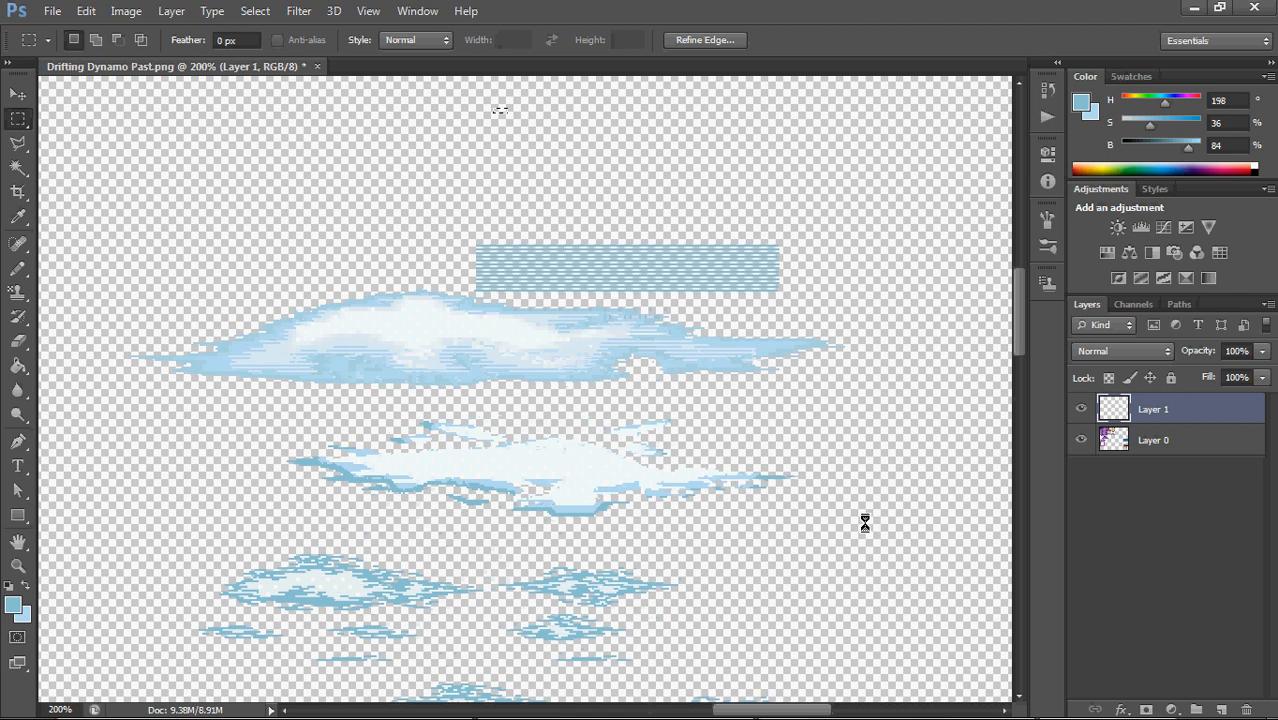
pyautogui.moveTo(445, 213); pyautogui.dragTo(876, 295)
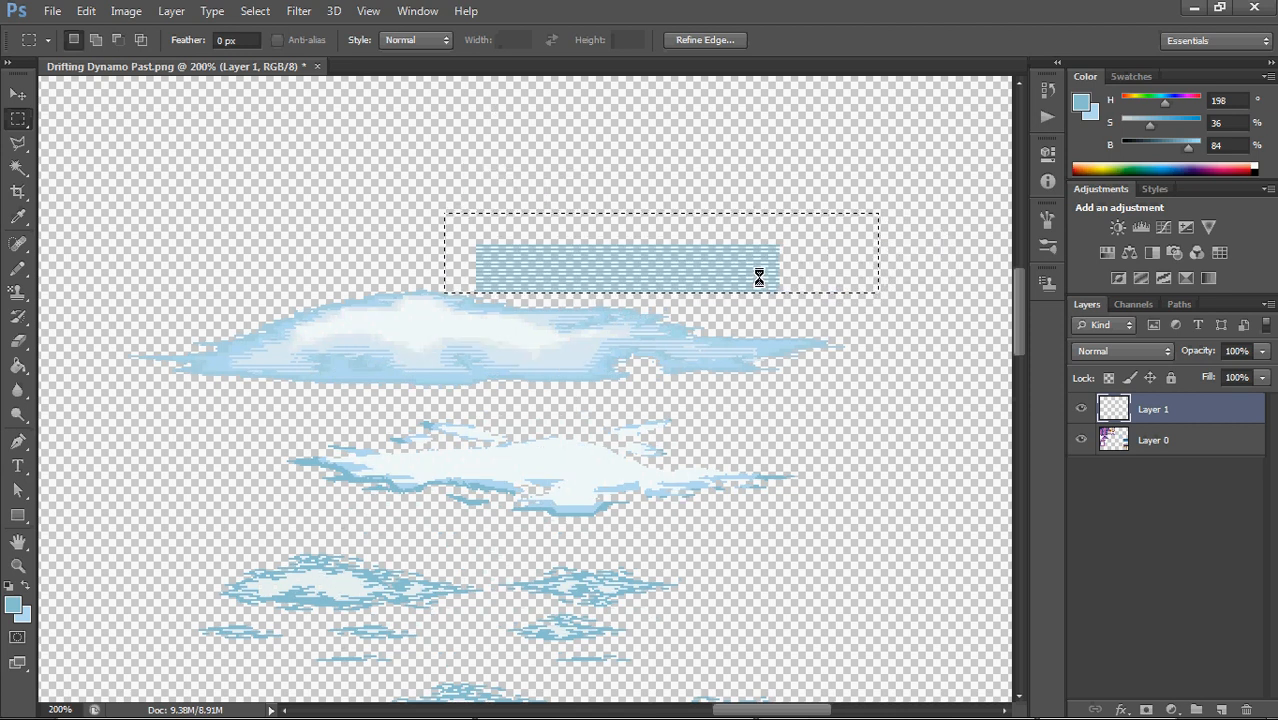
pyautogui.moveTo(759, 274); pyautogui.dragTo(516, 188)
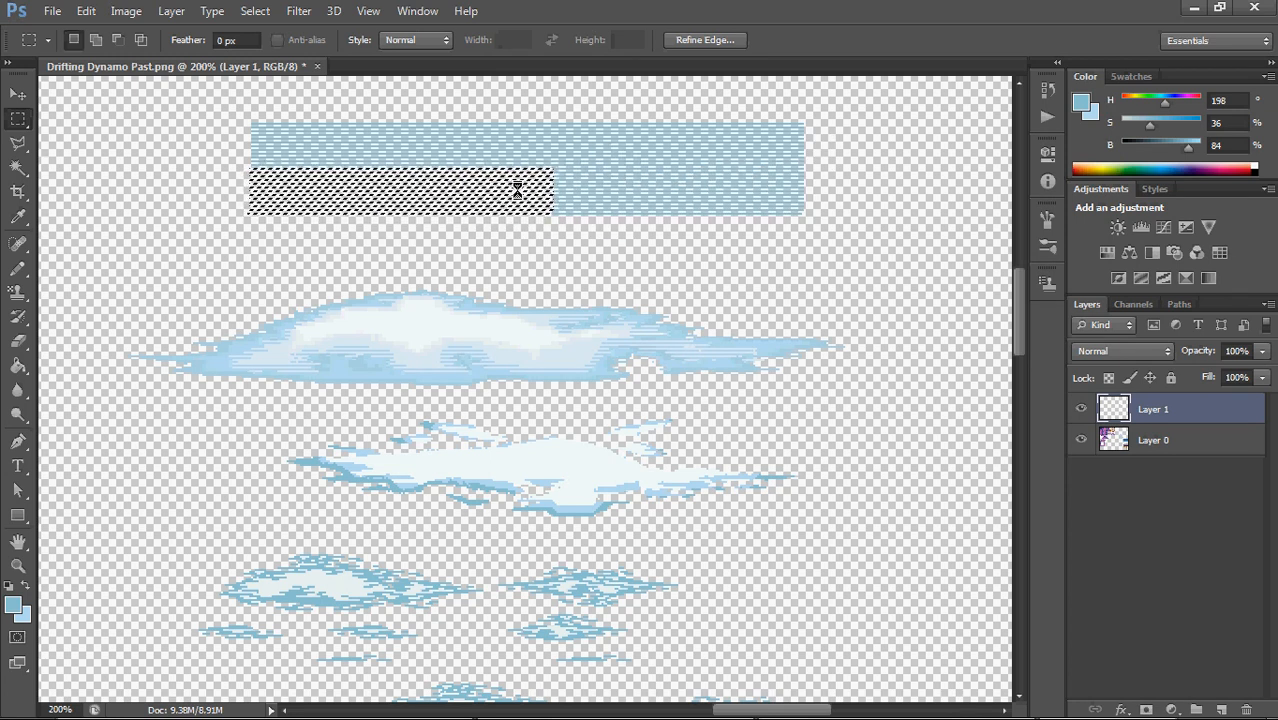
pyautogui.click(350, 100)
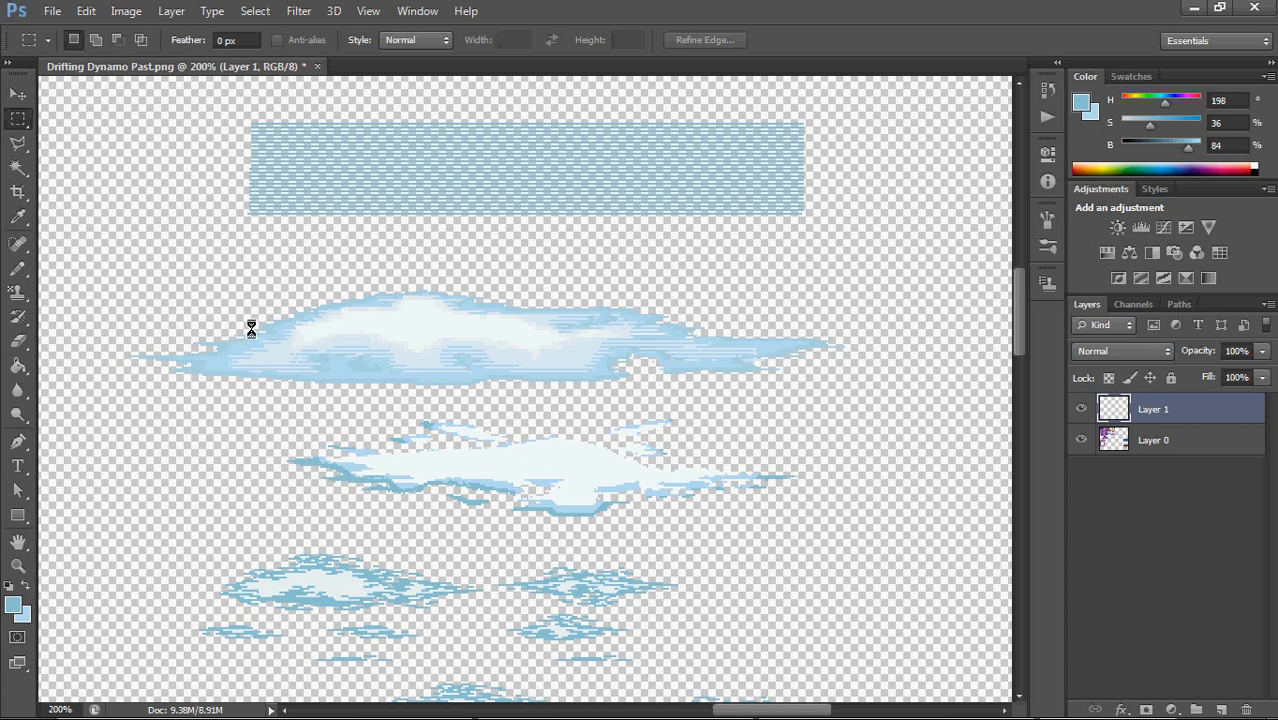
# Try selecting the middle cloud's white, light blue and darker blue areas by colour with the Magic Wand, and deselect
pyautogui.click(17, 166)
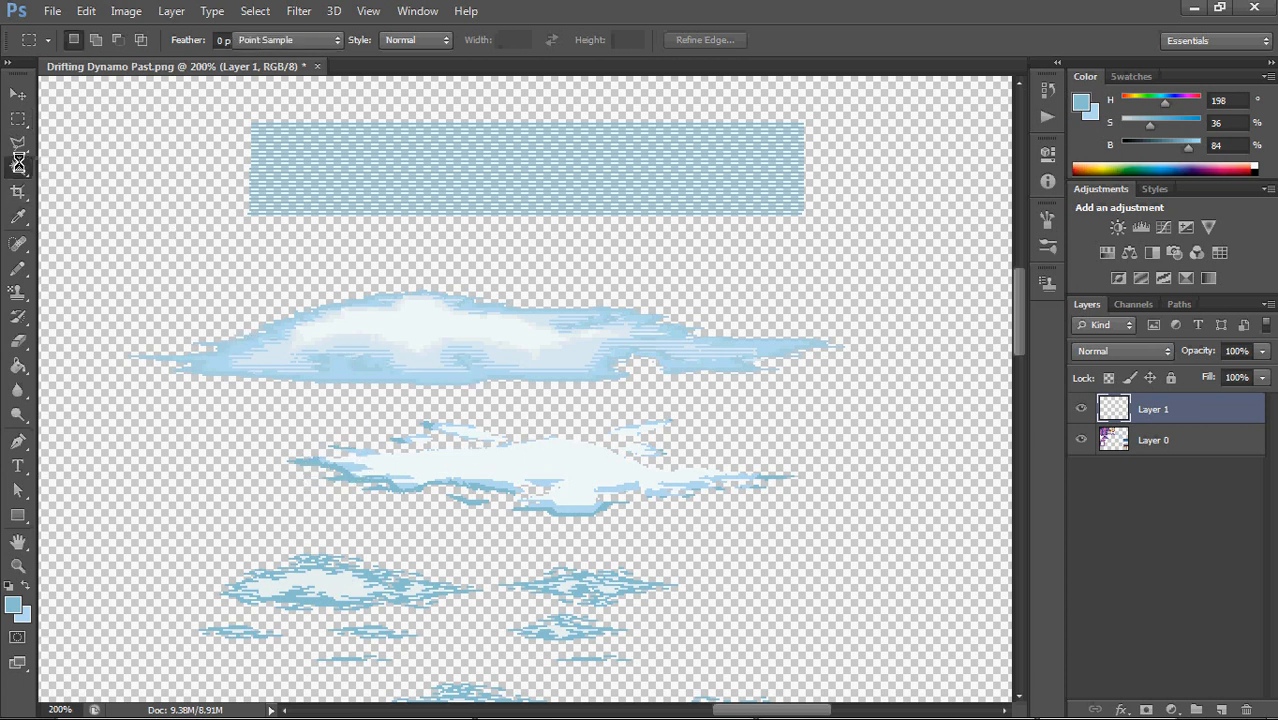
pyautogui.click(280, 440)
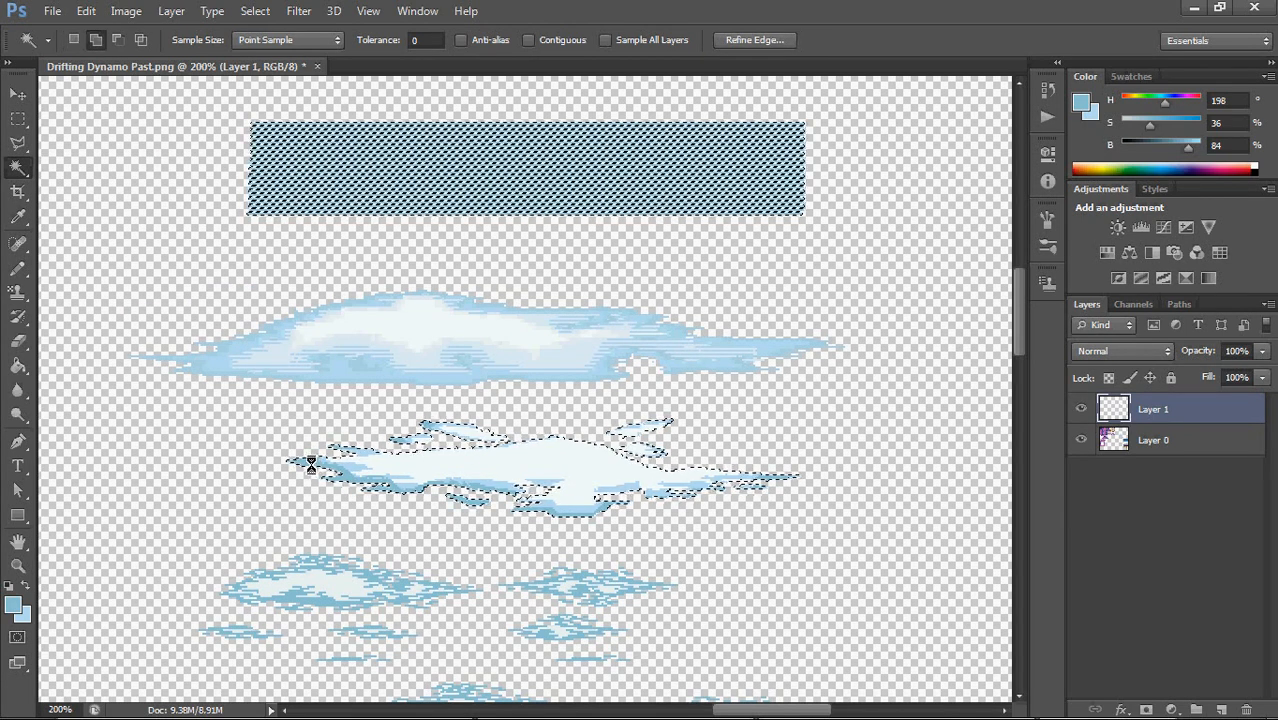
pyautogui.click(541, 457)
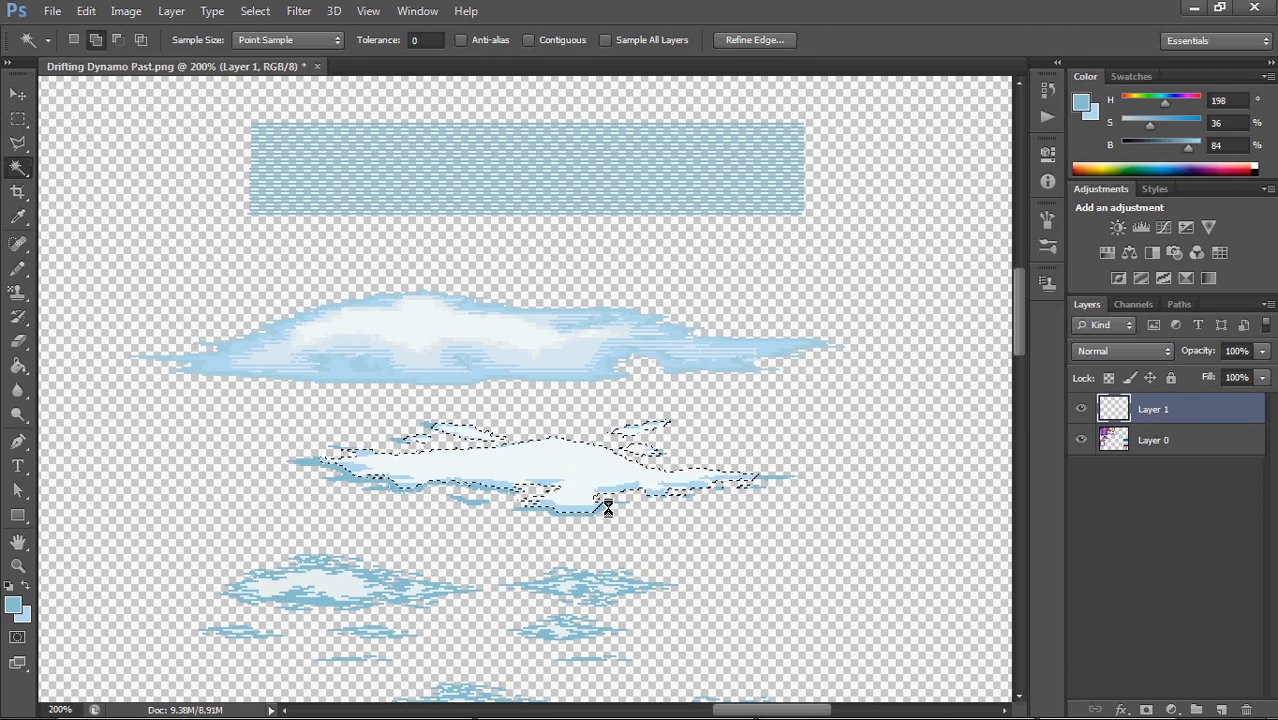
pyautogui.keyDown('shift'); pyautogui.click(610, 507); pyautogui.keyUp('shift')
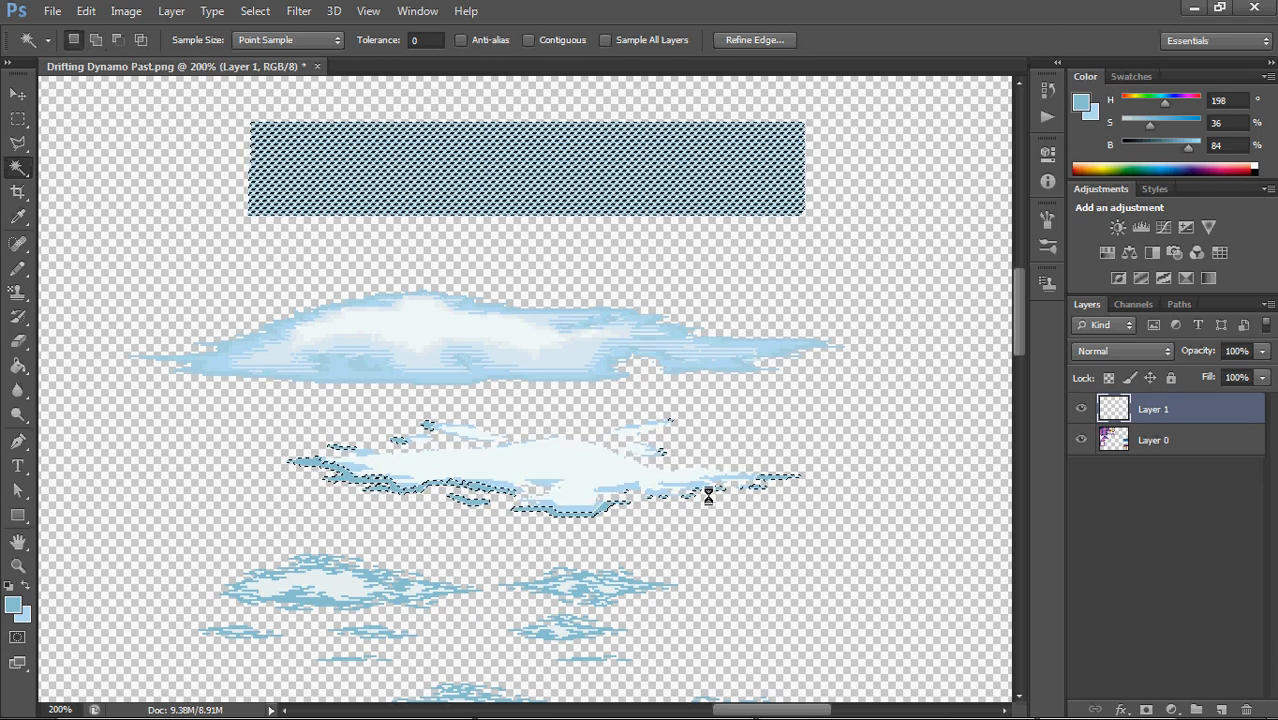
pyautogui.keyDown('shift'); pyautogui.click(427, 426); pyautogui.keyUp('shift')
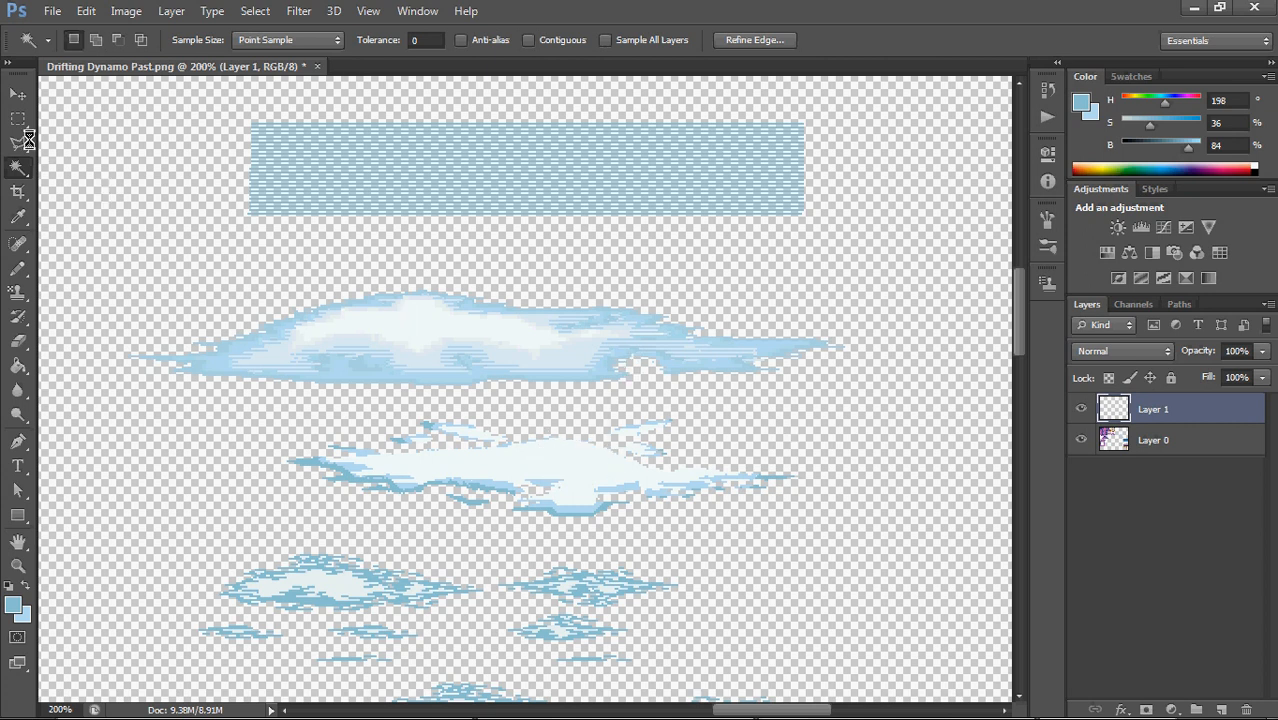
pyautogui.rightClick(17, 118)
pyautogui.click(110, 108)
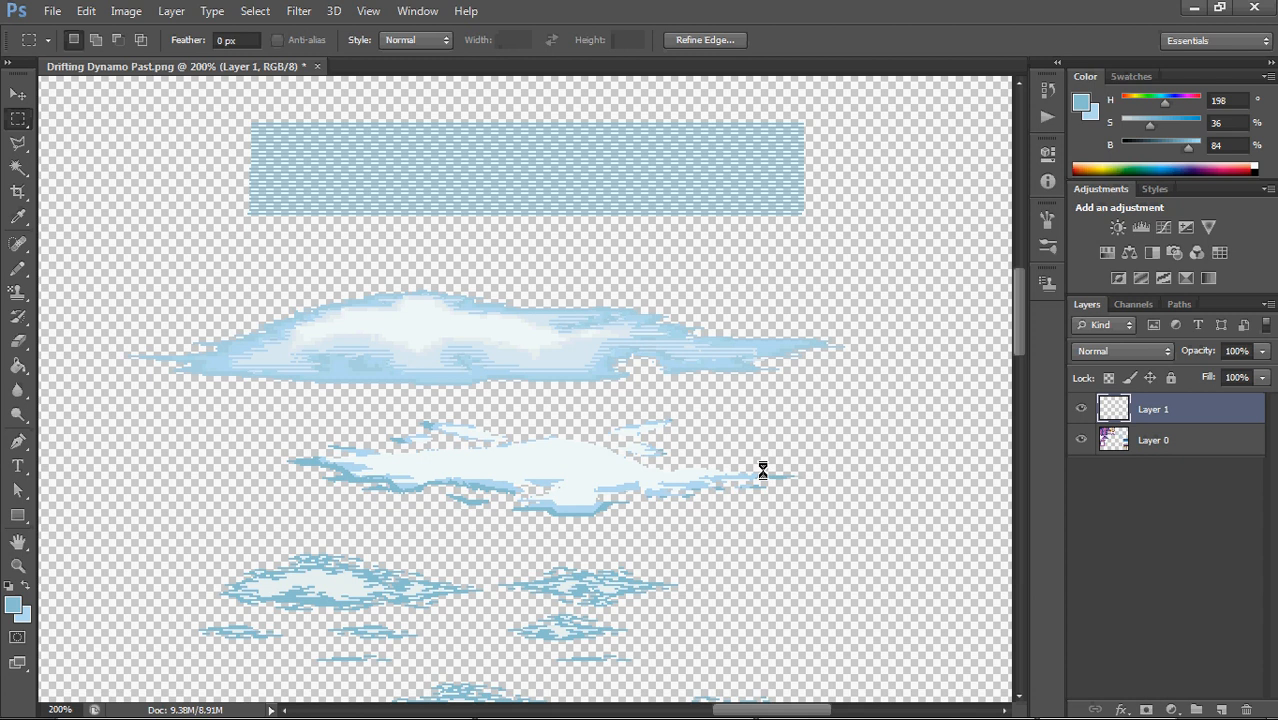
pyautogui.hotkey('ctrl', '-')
pyautogui.hotkey('ctrl', '-')
pyautogui.hotkey('ctrl', '-')
pyautogui.hotkey('ctrl', '-')
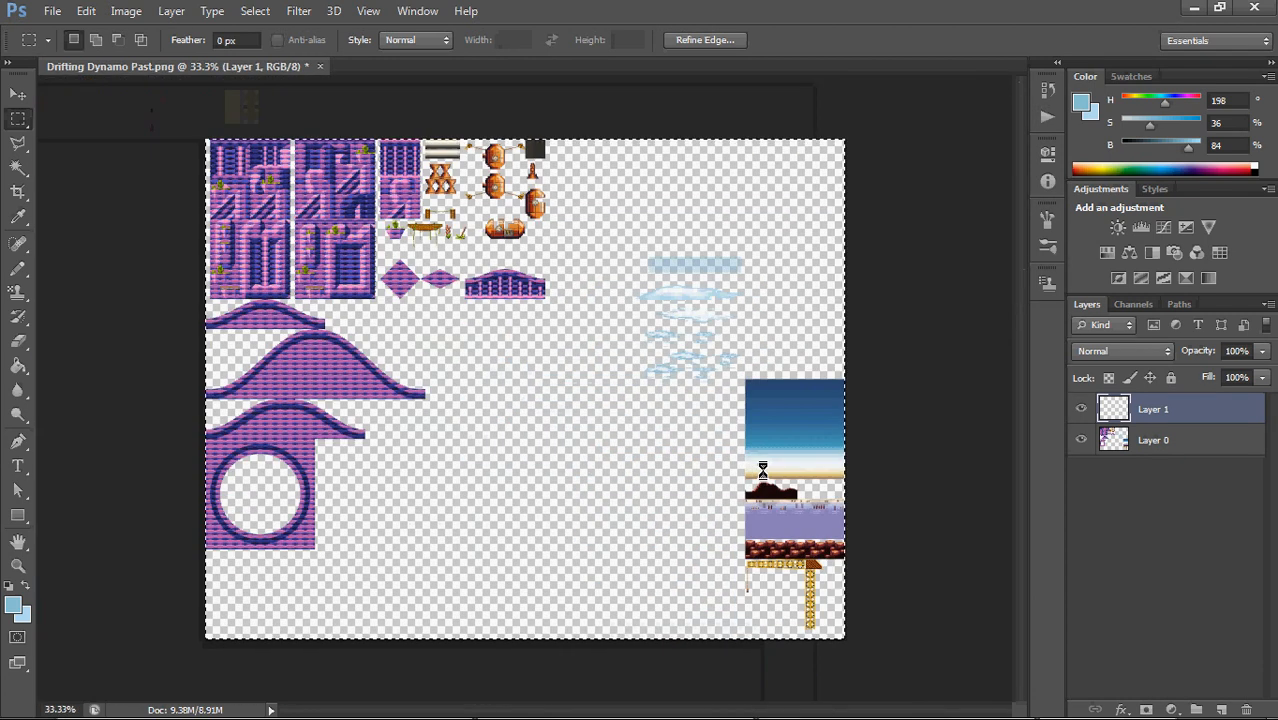
pyautogui.hotkey('ctrl', 'z')
pyautogui.moveTo(909, 332); pyautogui.dragTo(909, 336)
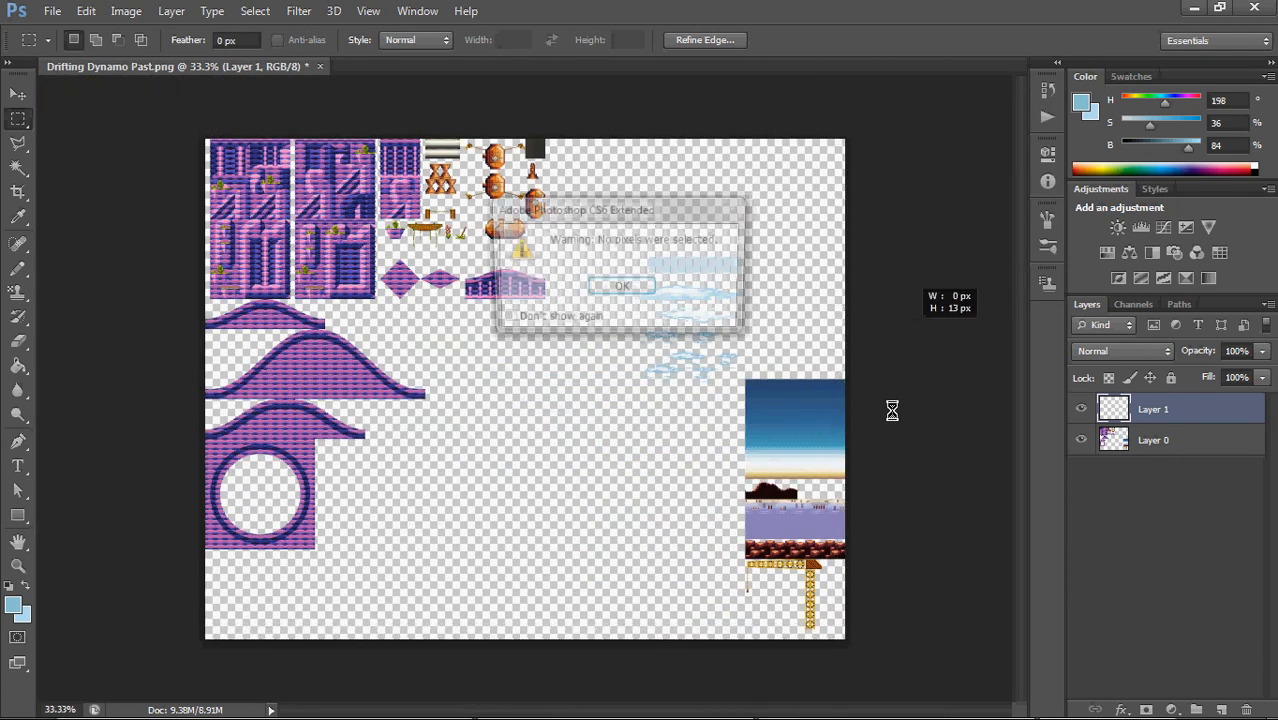
pyautogui.click(612, 286)
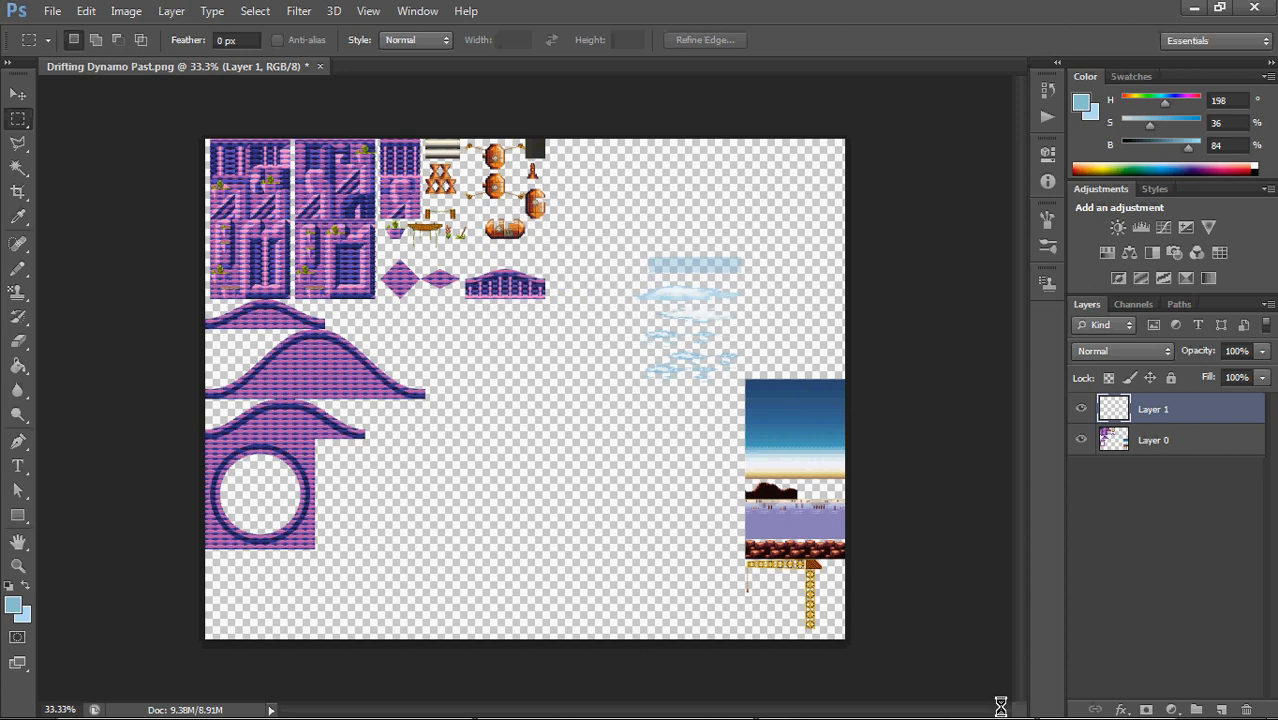
pyautogui.hotkey('ctrl', '+')
pyautogui.hotkey('ctrl', '+')
pyautogui.hotkey('ctrl', '+')
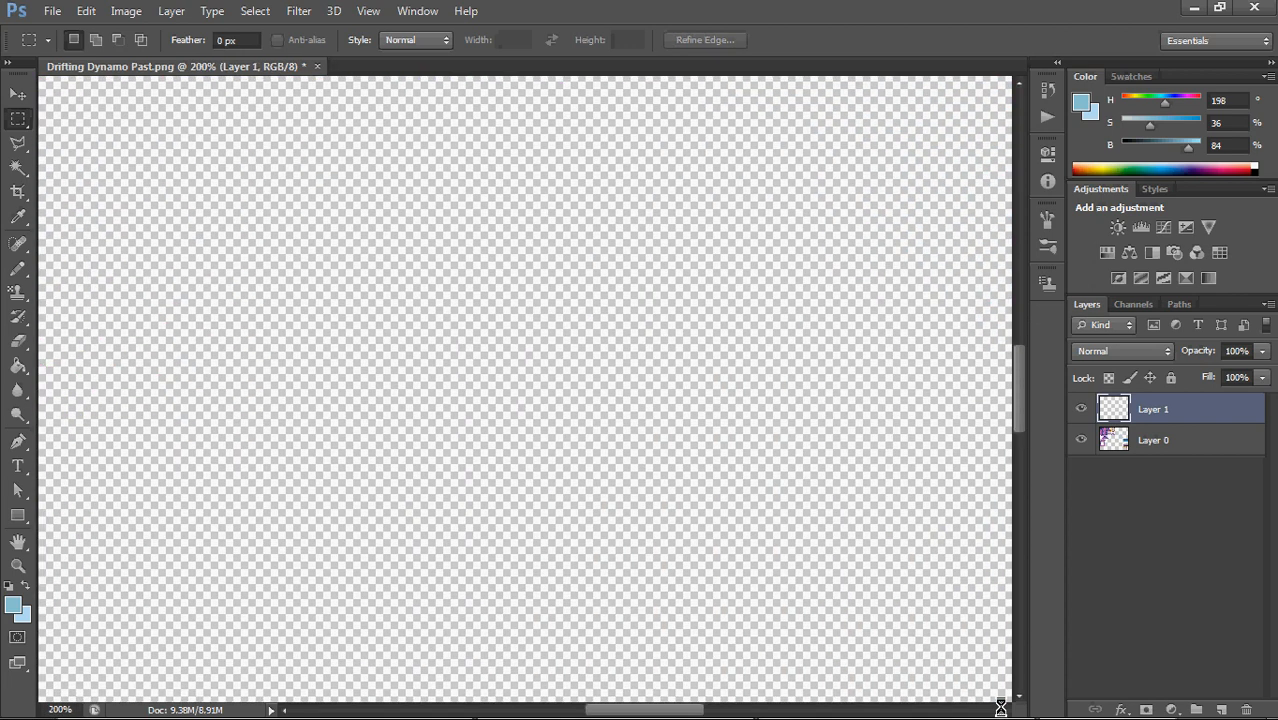
pyautogui.moveTo(885, 267); pyautogui.dragTo(573, 513)
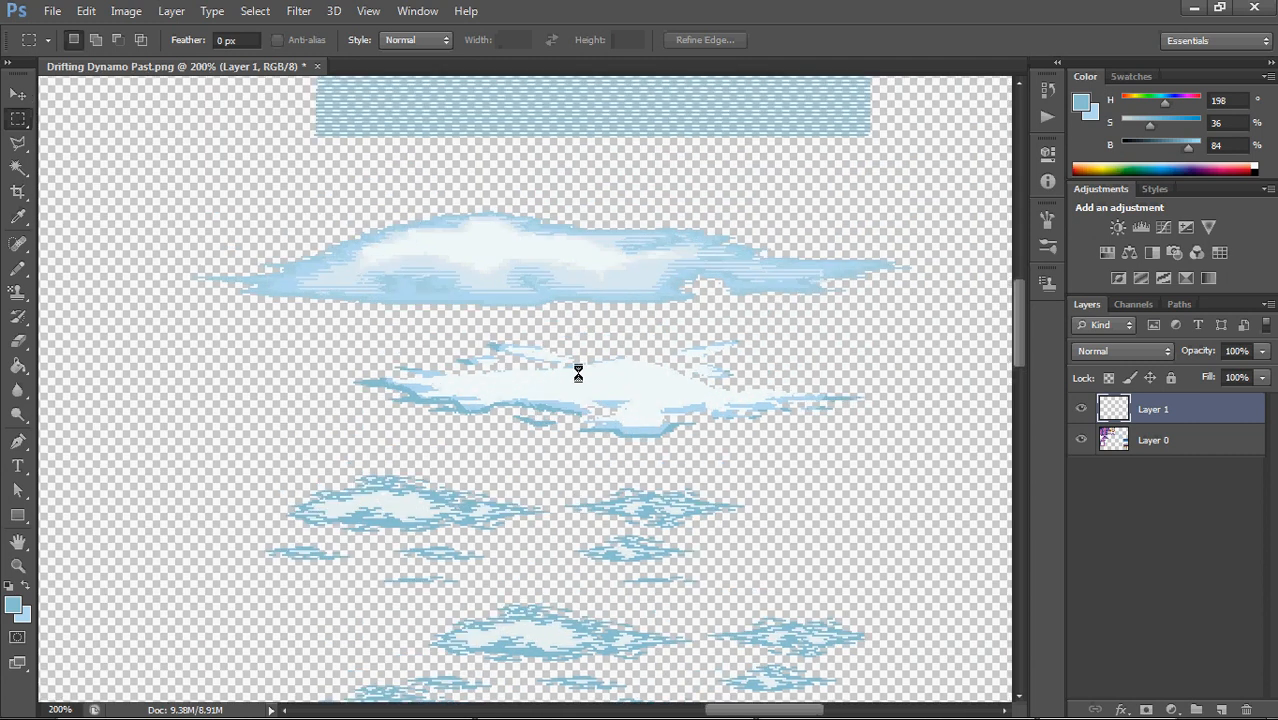
# Cut the whole striped rectangle from Layer 1, paste it onto a new layer and place it above the upper cloud
pyautogui.moveTo(900, 221); pyautogui.dragTo(853, 360)
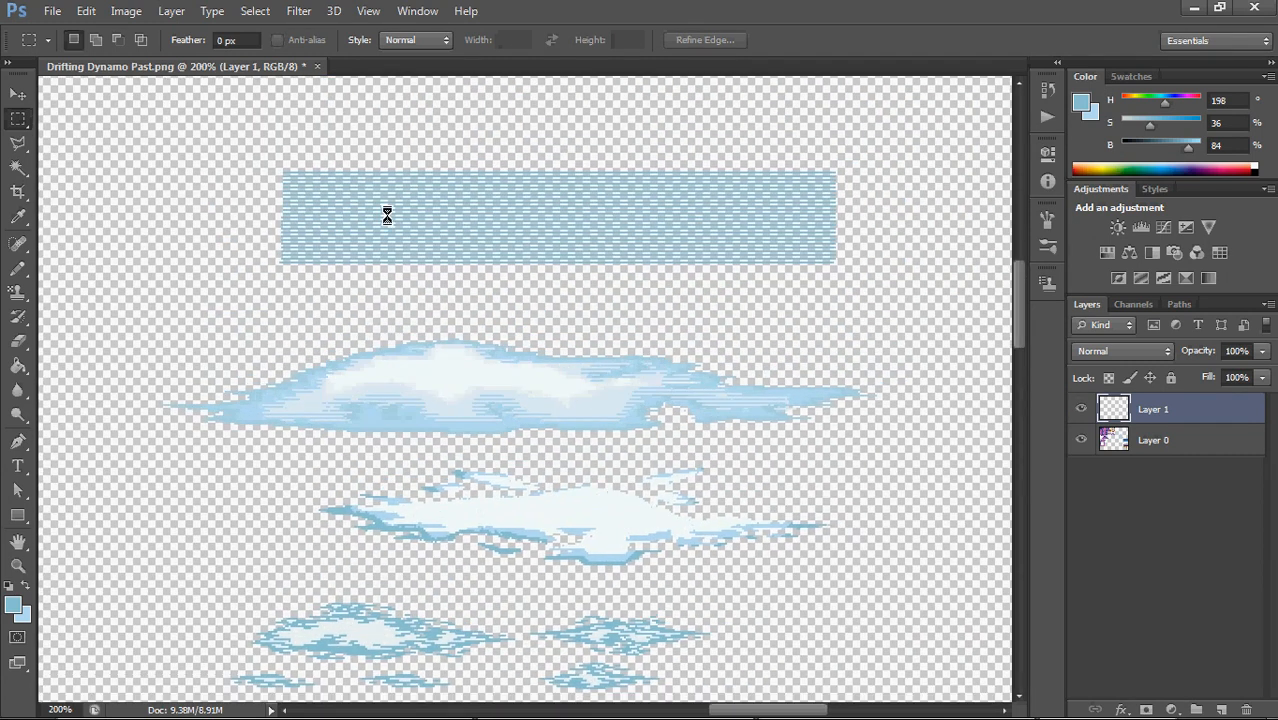
pyautogui.moveTo(231, 136); pyautogui.dragTo(869, 293)
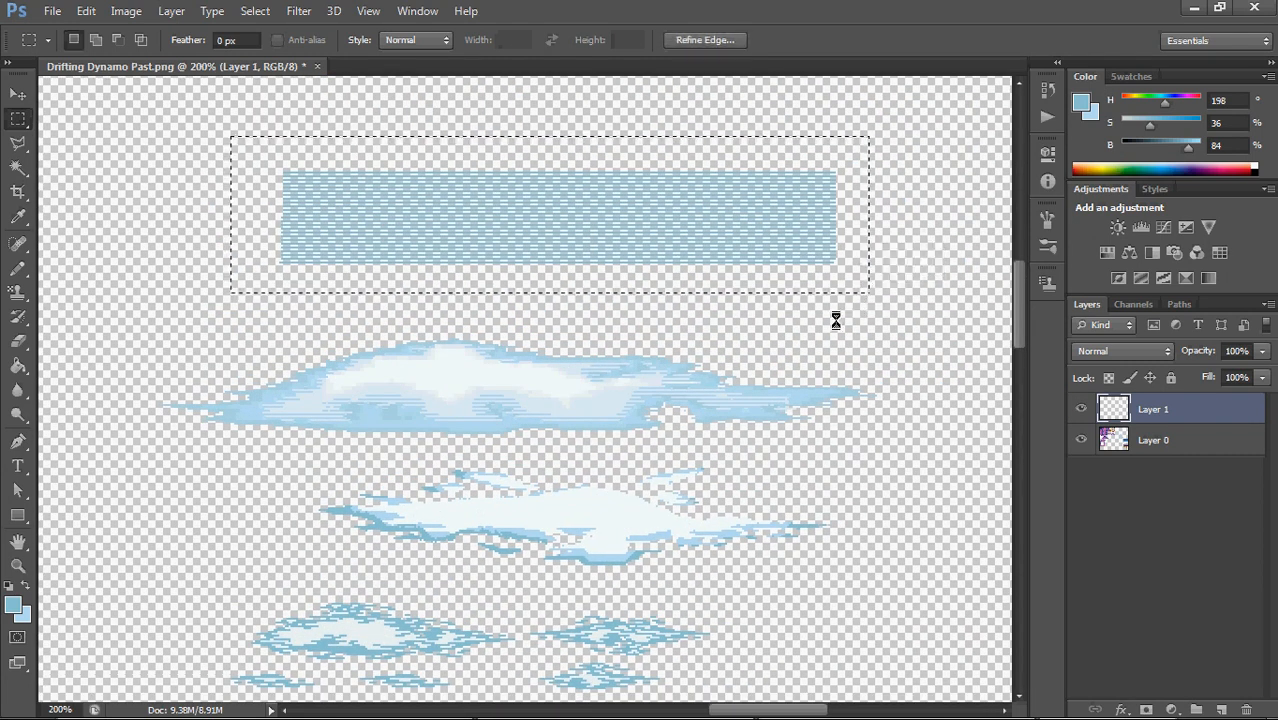
pyautogui.hotkey('ctrl', 'x')
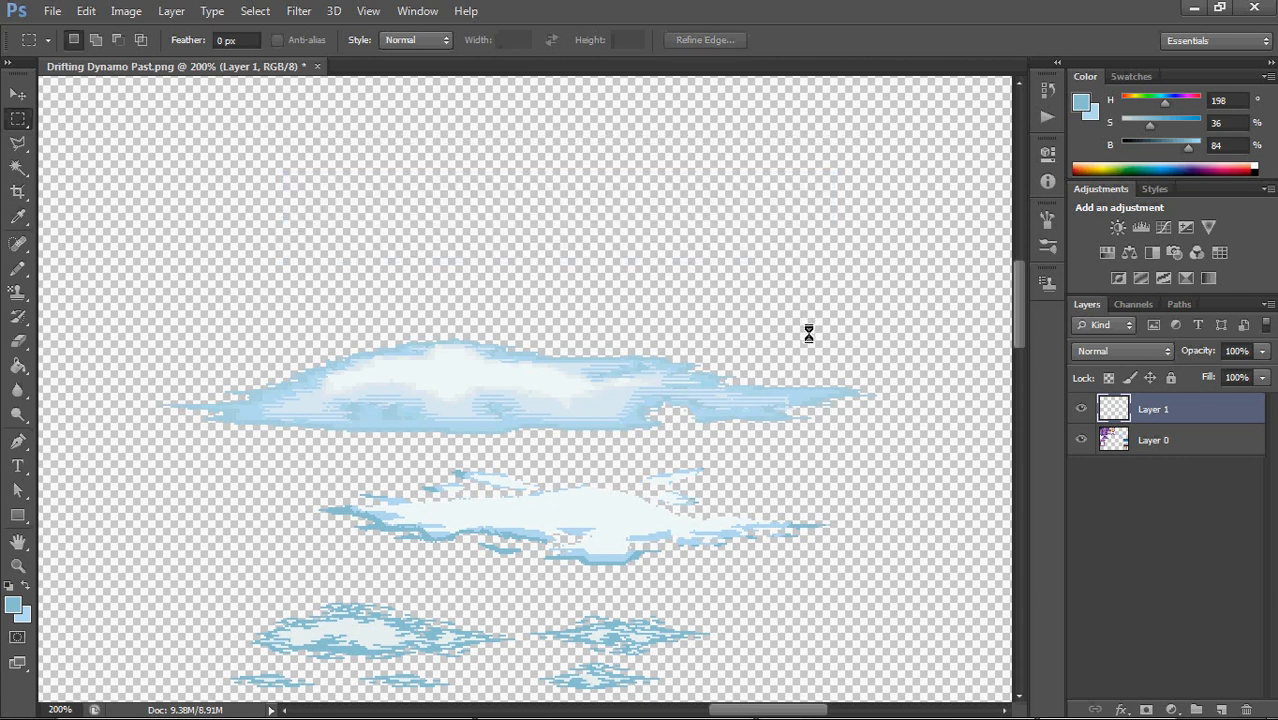
pyautogui.hotkey('ctrl', 'v')
pyautogui.moveTo(682, 411); pyautogui.dragTo(683, 221)
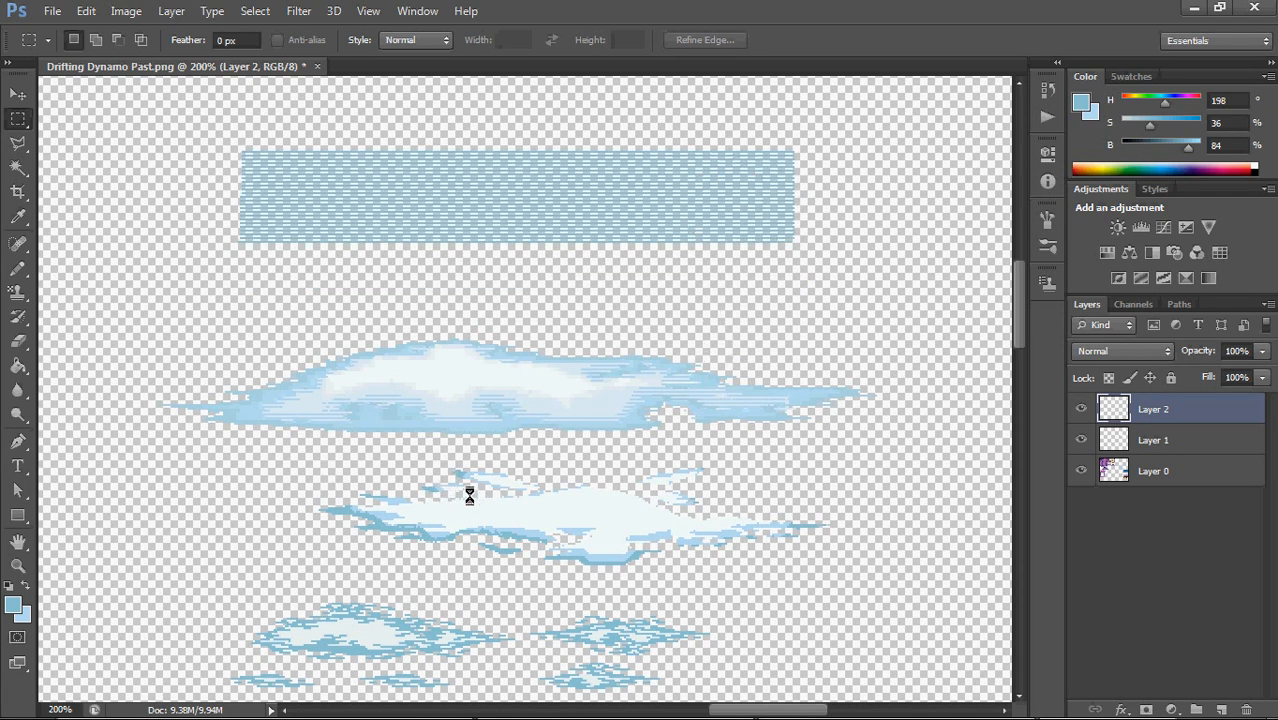
pyautogui.moveTo(18, 167); pyautogui.dragTo(53, 168)
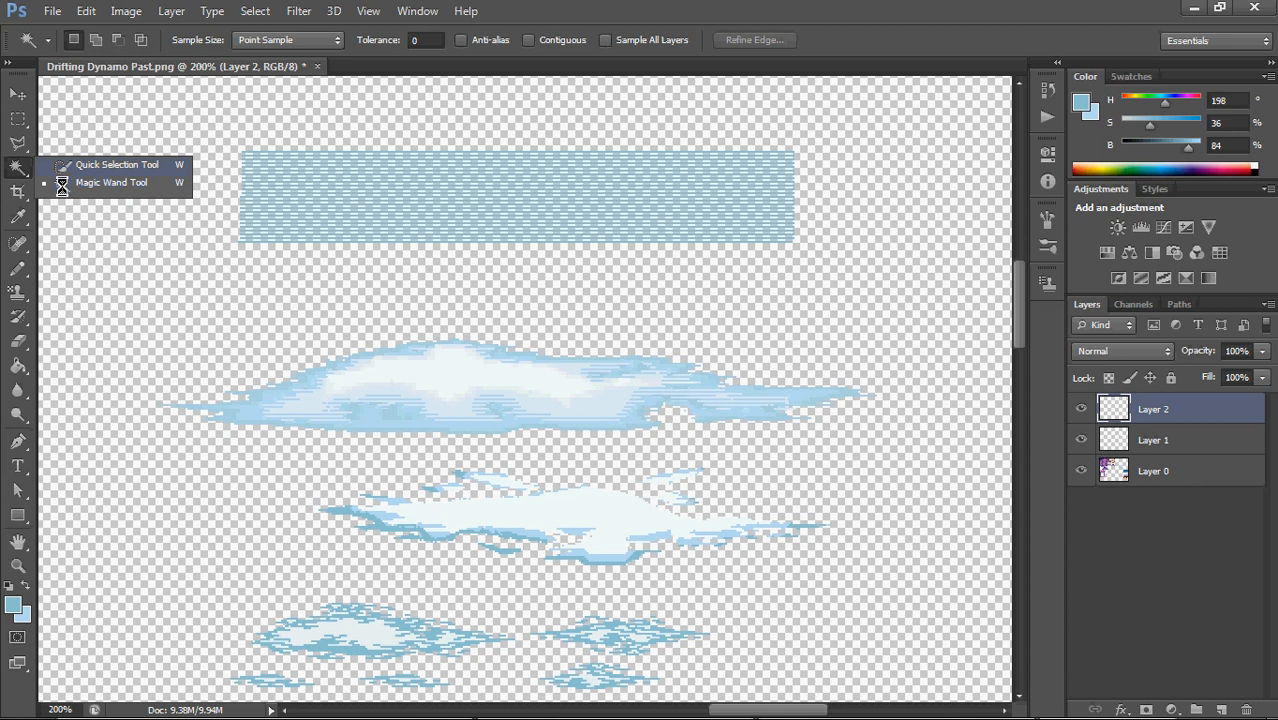
pyautogui.click(62, 184)
pyautogui.click(600, 508)
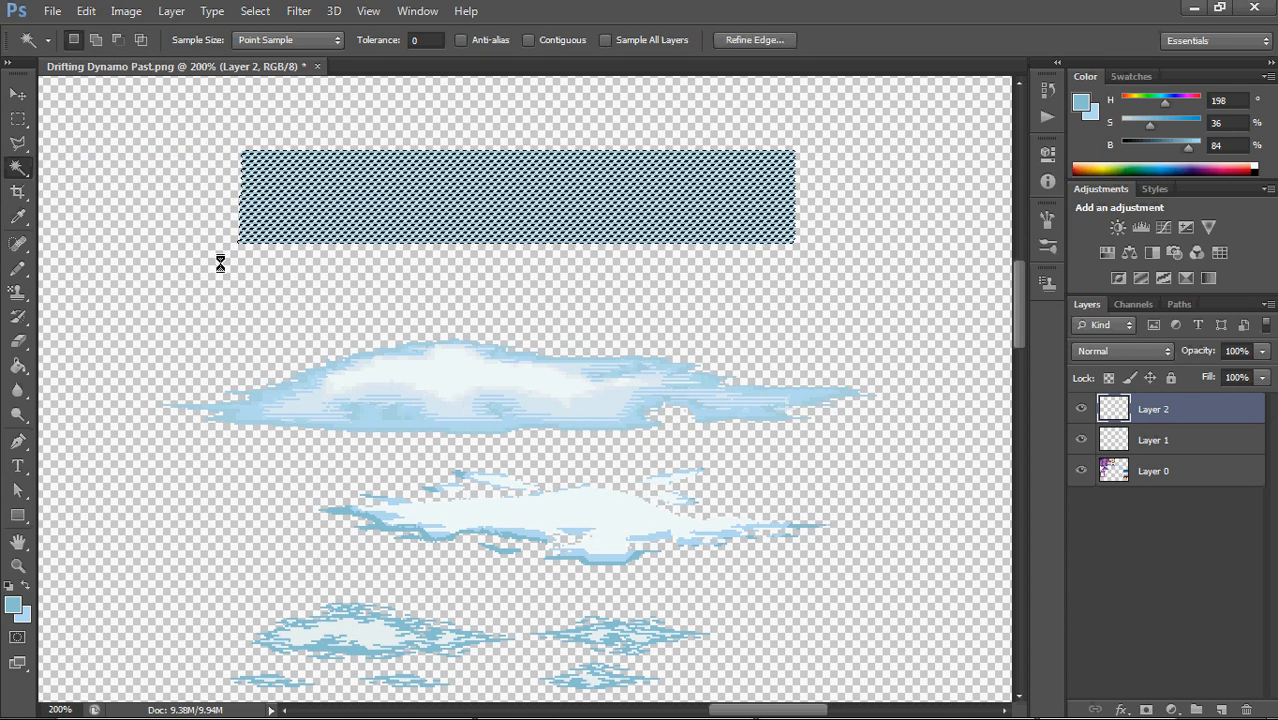
pyautogui.click(18, 118)
pyautogui.click(168, 254)
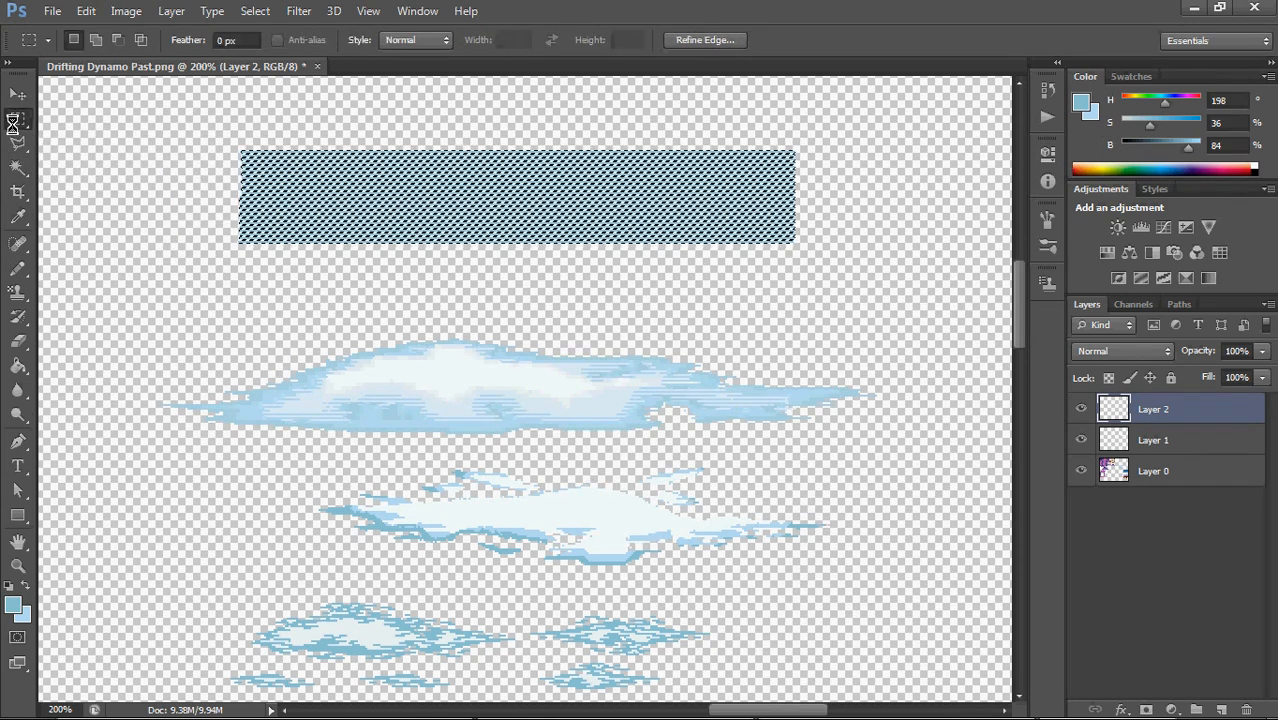
pyautogui.click(16, 120)
pyautogui.click(199, 263)
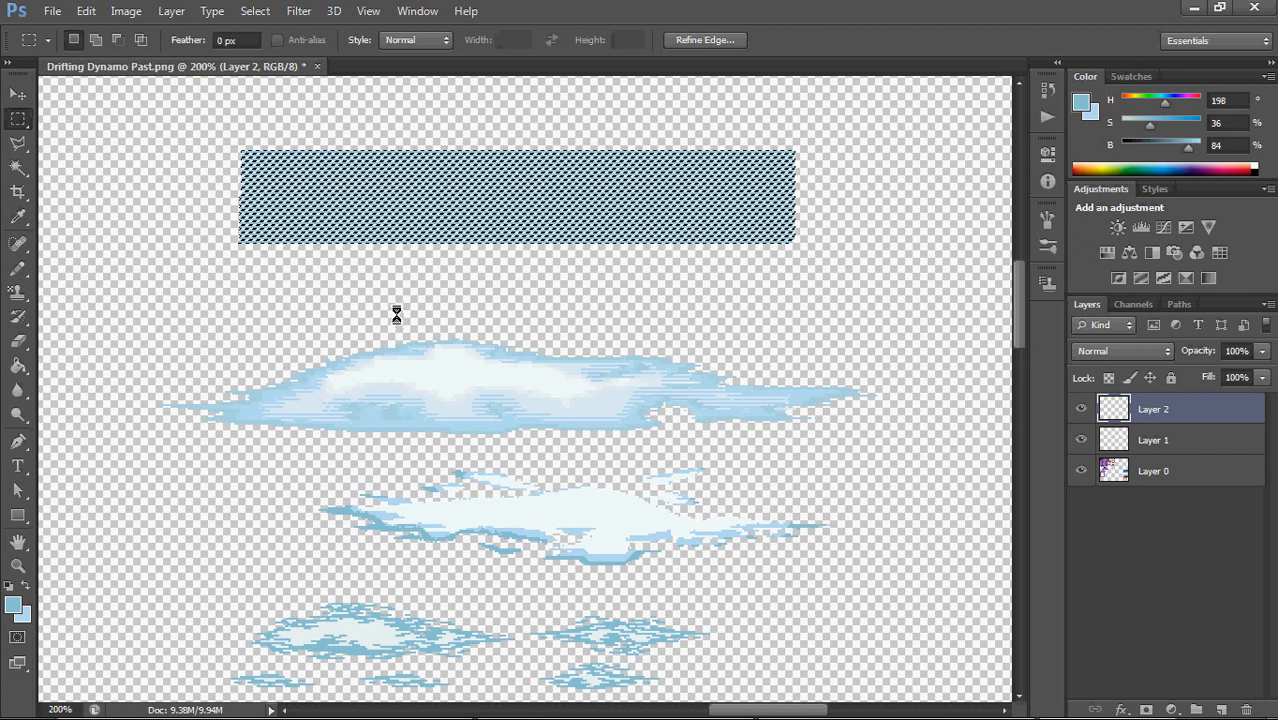
pyautogui.moveTo(943, 455); pyautogui.dragTo(65, 492)
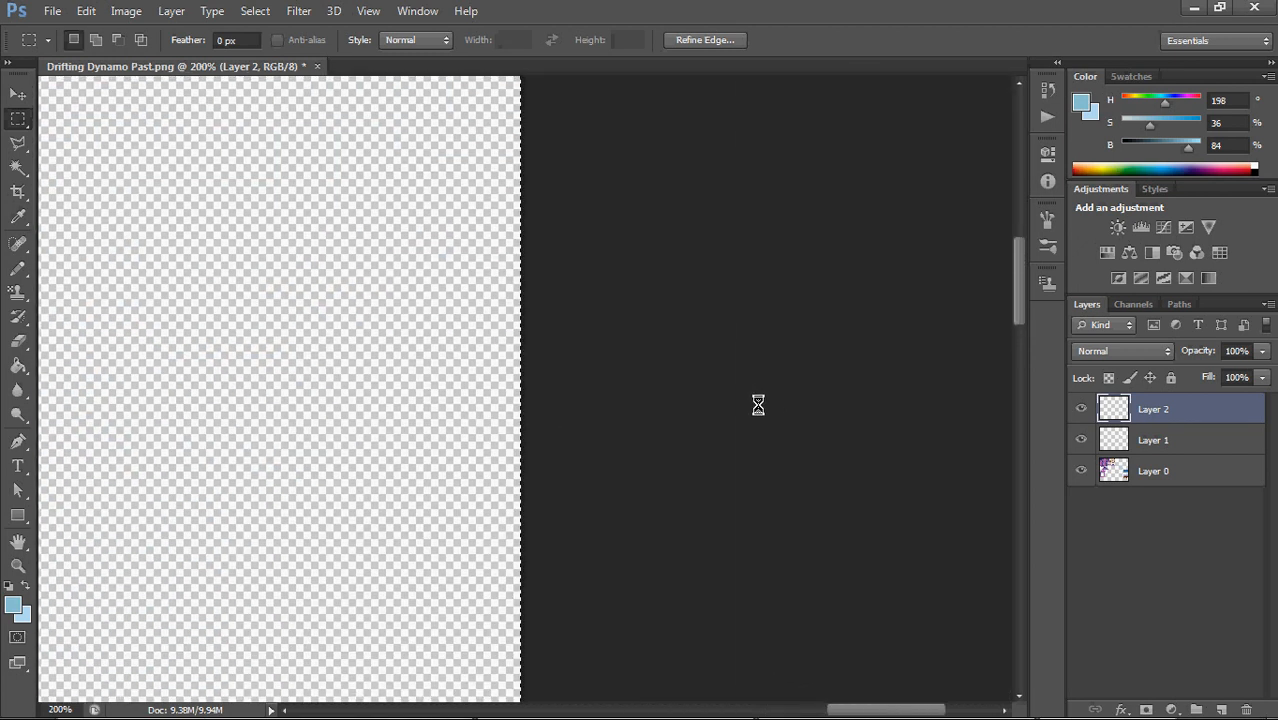
pyautogui.hotkey('ctrl', 'd')
# Select the middle cloud's silhouette on Layer 1 with the Magic Wand and move only the selection outline over the striped rectangle
pyautogui.moveTo(374, 514); pyautogui.dragTo(822, 332)
pyautogui.click(1122, 440)
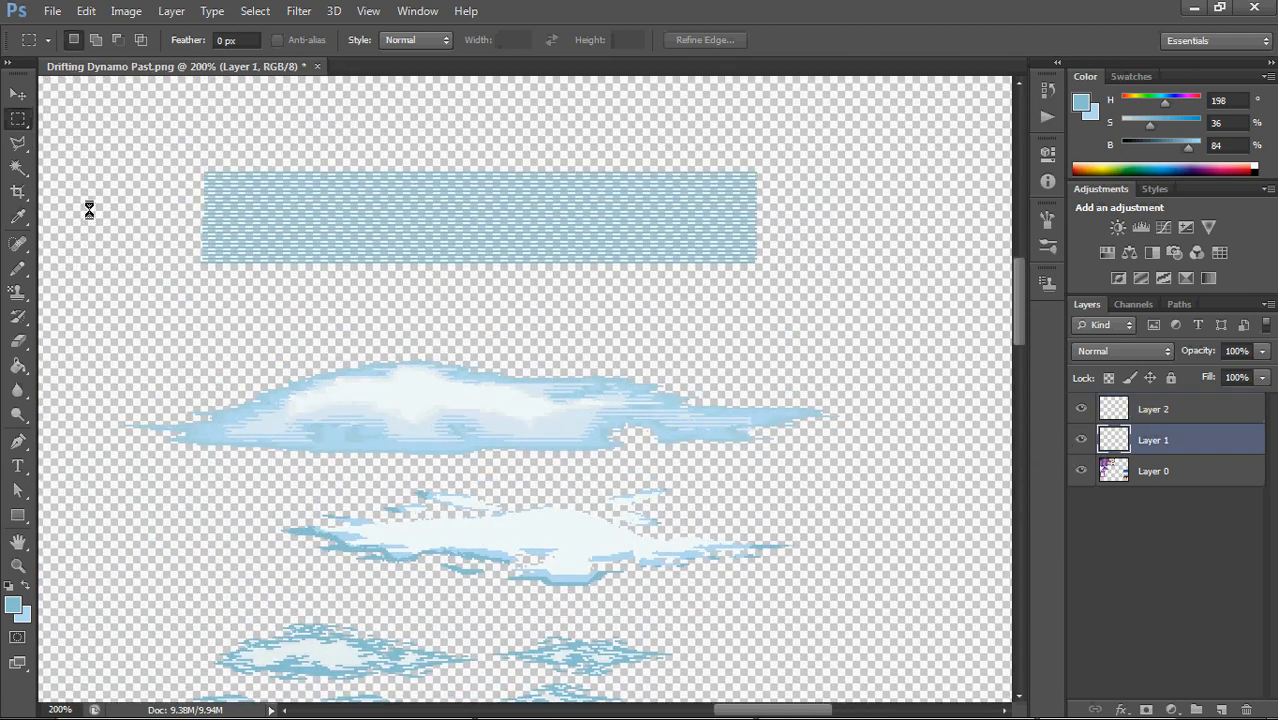
pyautogui.click(19, 167)
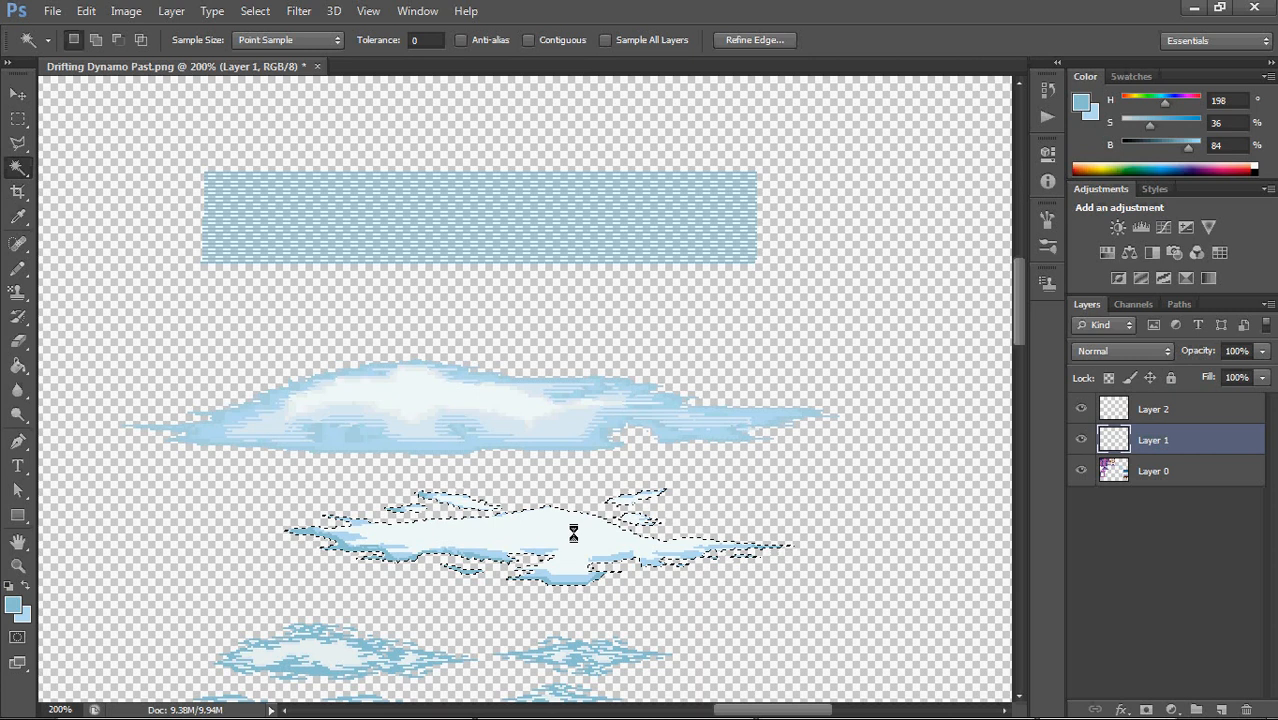
pyautogui.moveTo(576, 531); pyautogui.dragTo(514, 211)
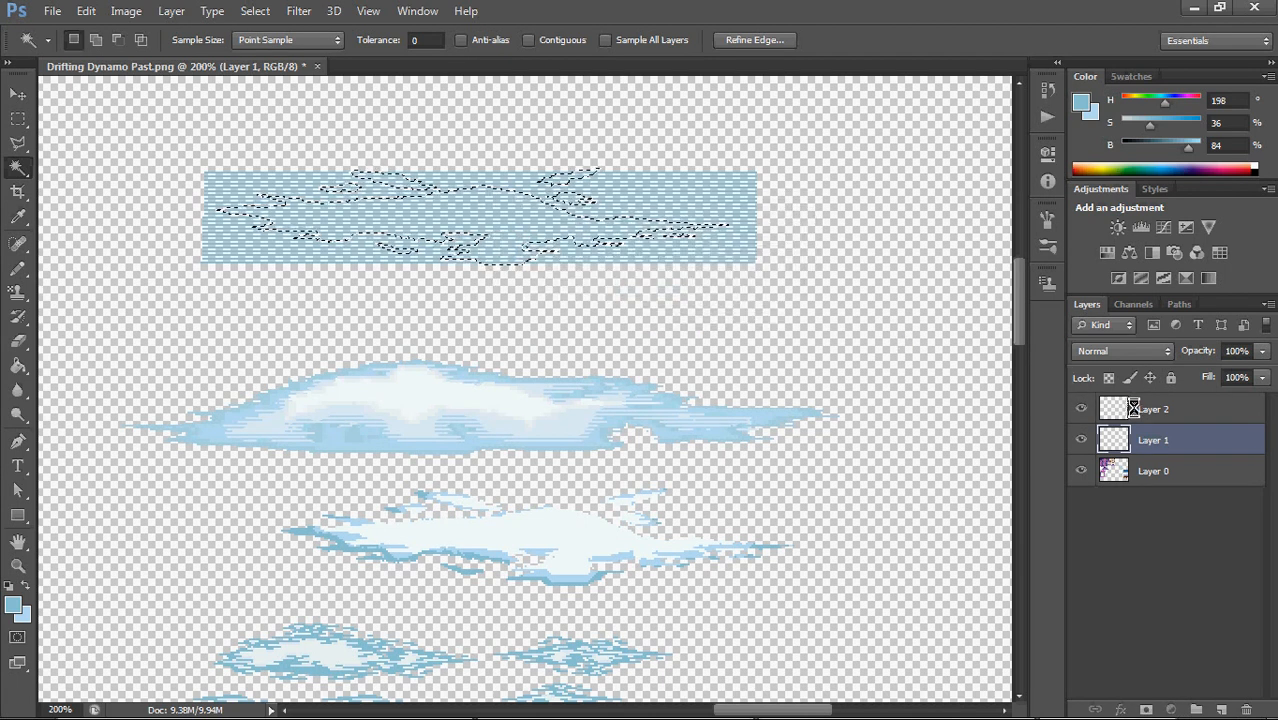
# Copy the cloud-shaped piece of the striped rectangle on Layer 2, place it exactly over the middle cloud, and deselect
pyautogui.click(1132, 407)
pyautogui.moveTo(539, 226); pyautogui.dragTo(605, 536)
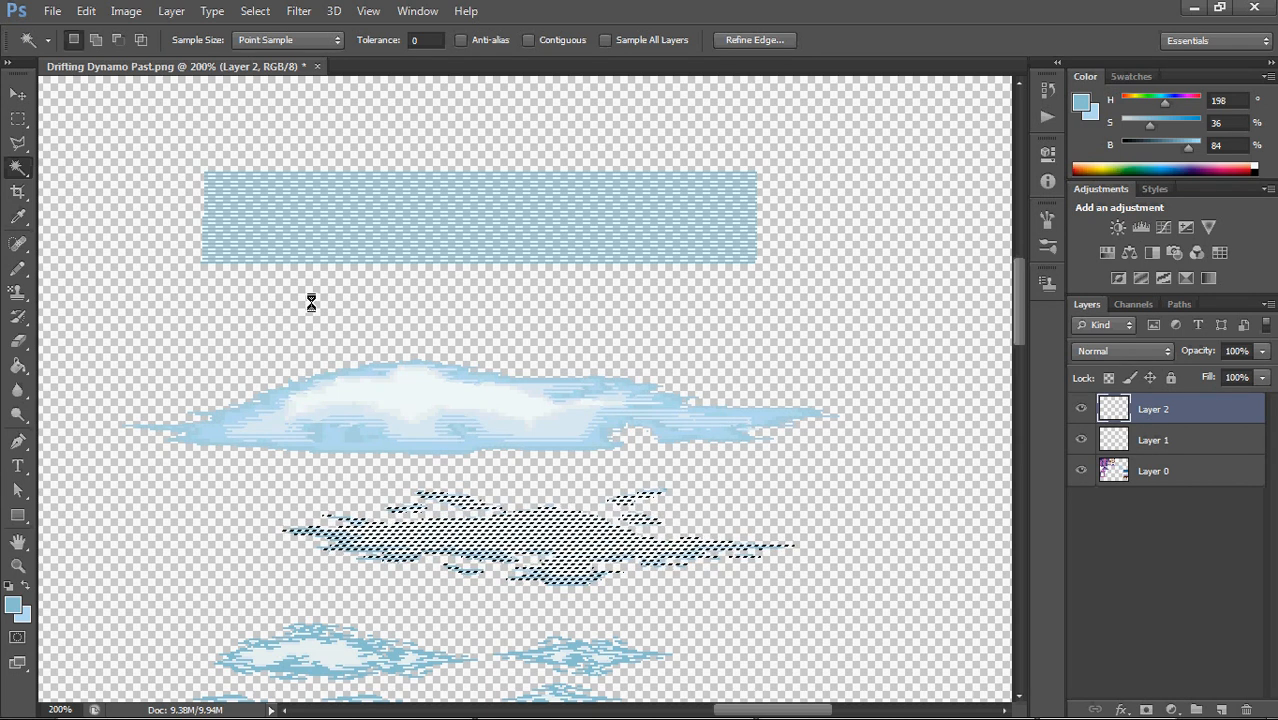
pyautogui.click(28, 120)
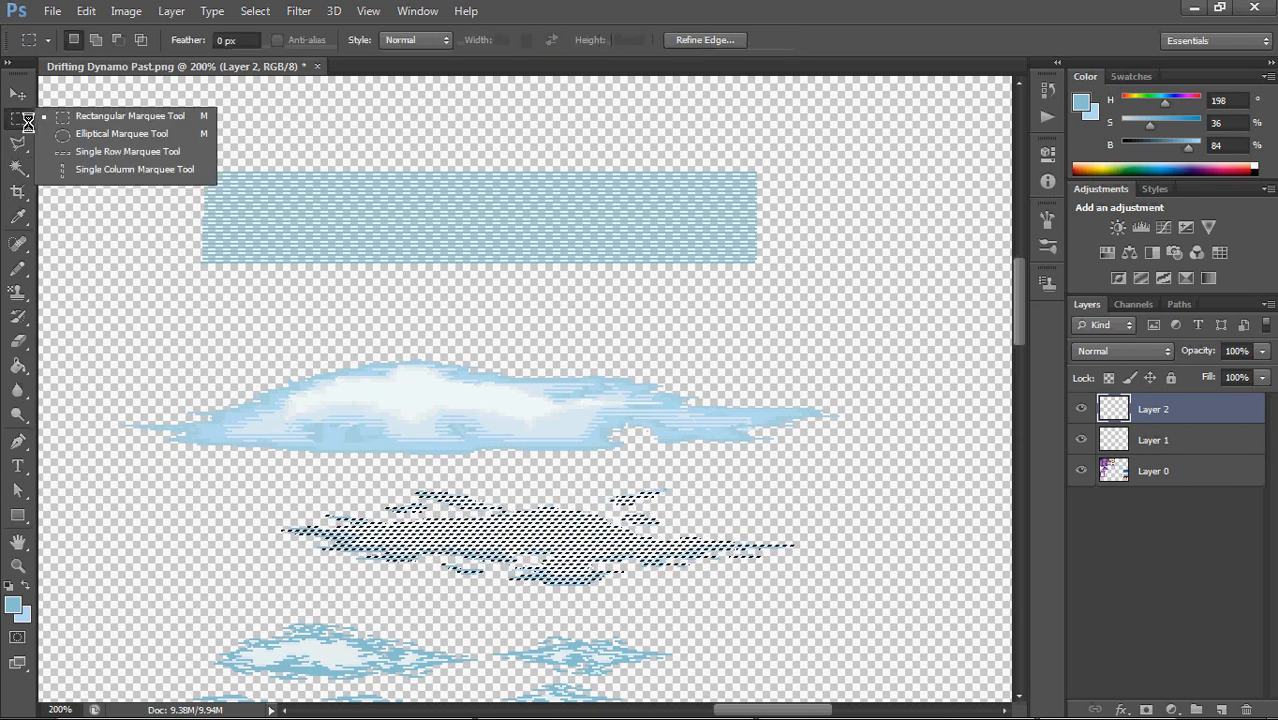
pyautogui.click(725, 345)
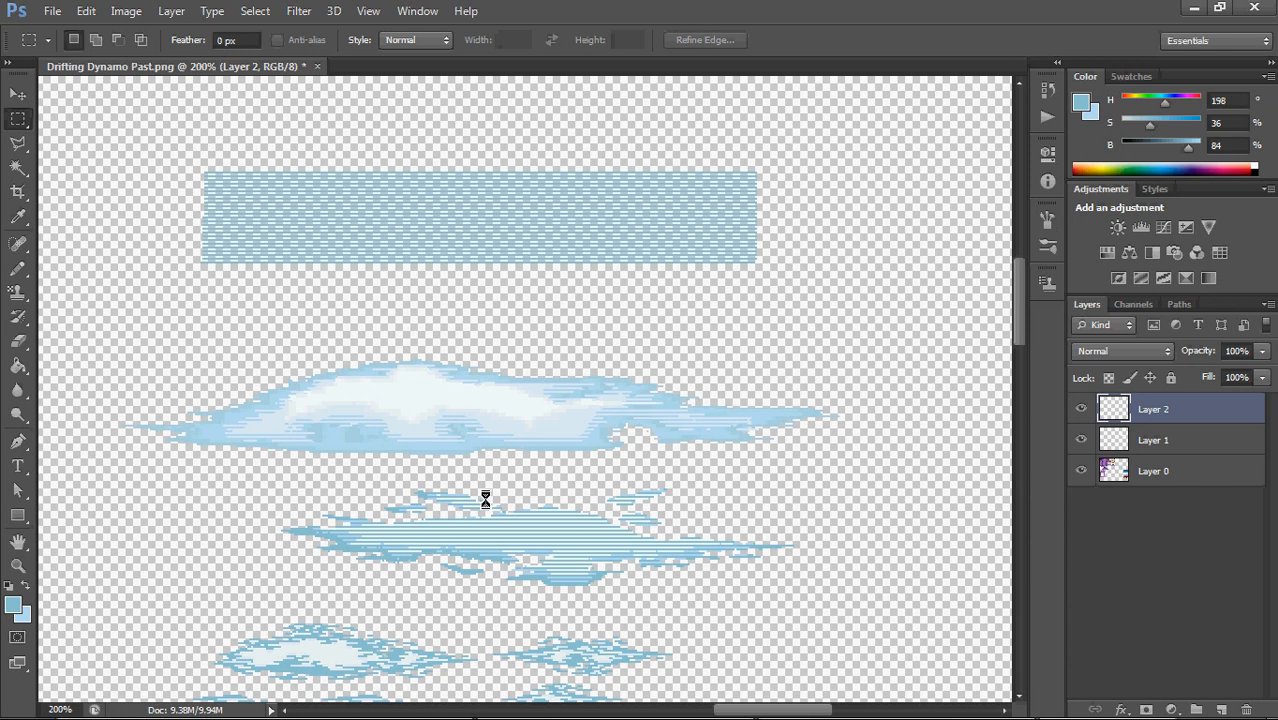
# Choose the Pencil Tool and set its brush size to 8 px
pyautogui.moveTo(800, 710)
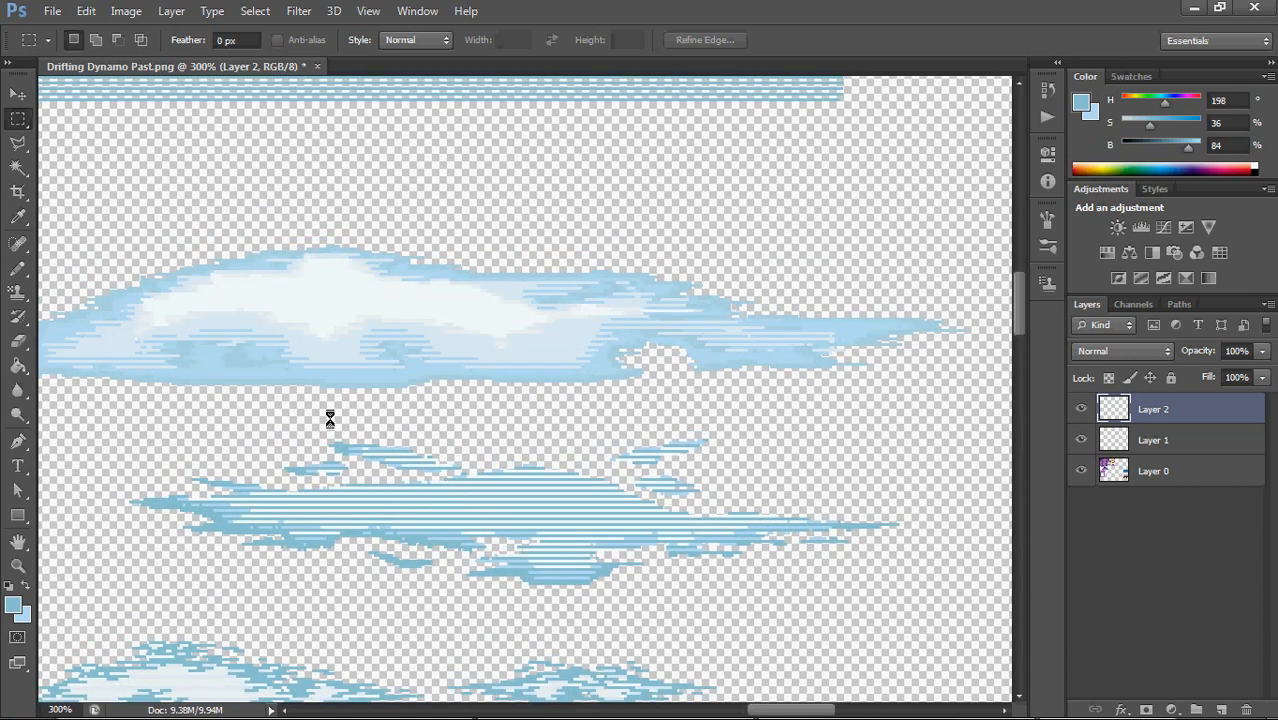
pyautogui.click(18, 268)
pyautogui.rightClick(18, 268)
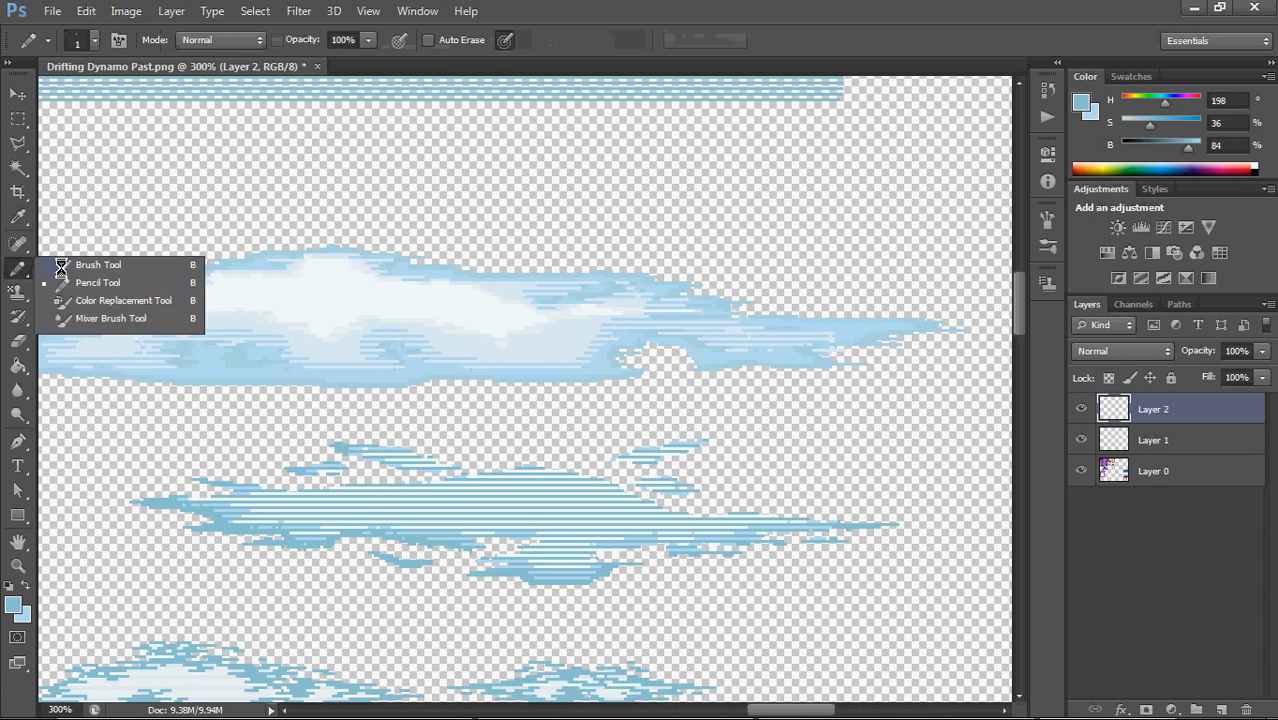
pyautogui.click(88, 283)
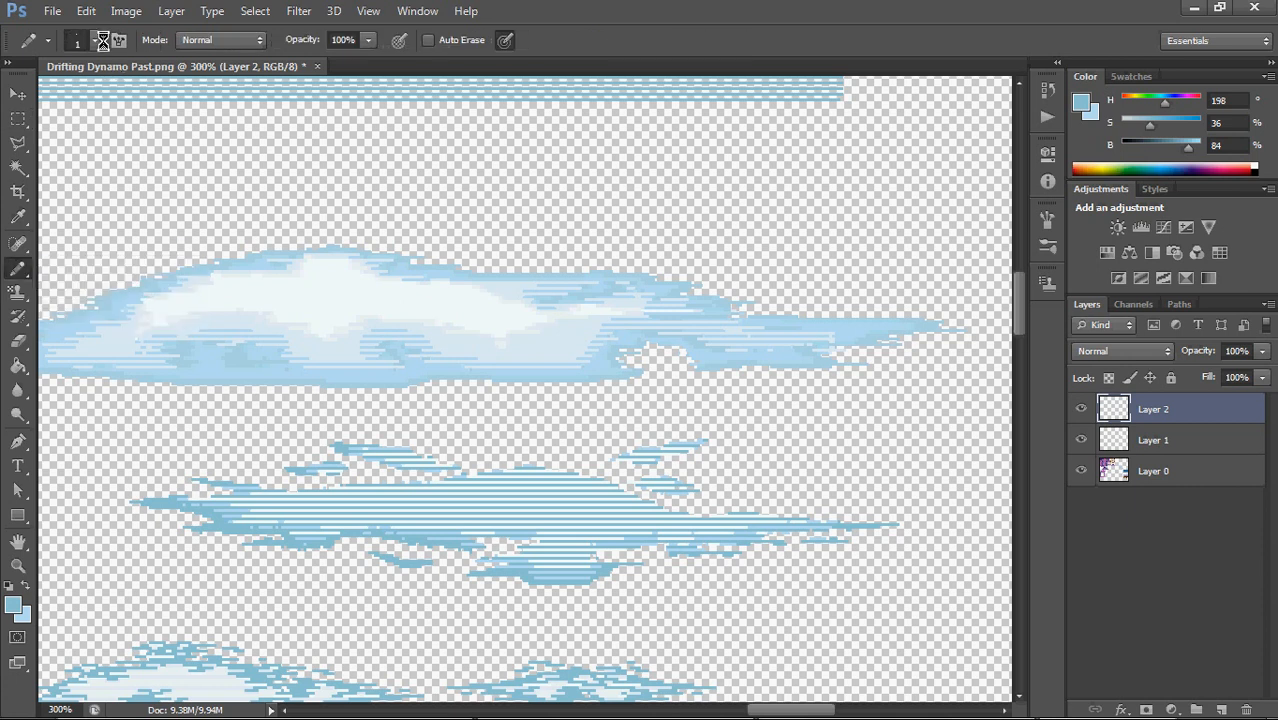
pyautogui.click(95, 40)
pyautogui.click(43, 101)
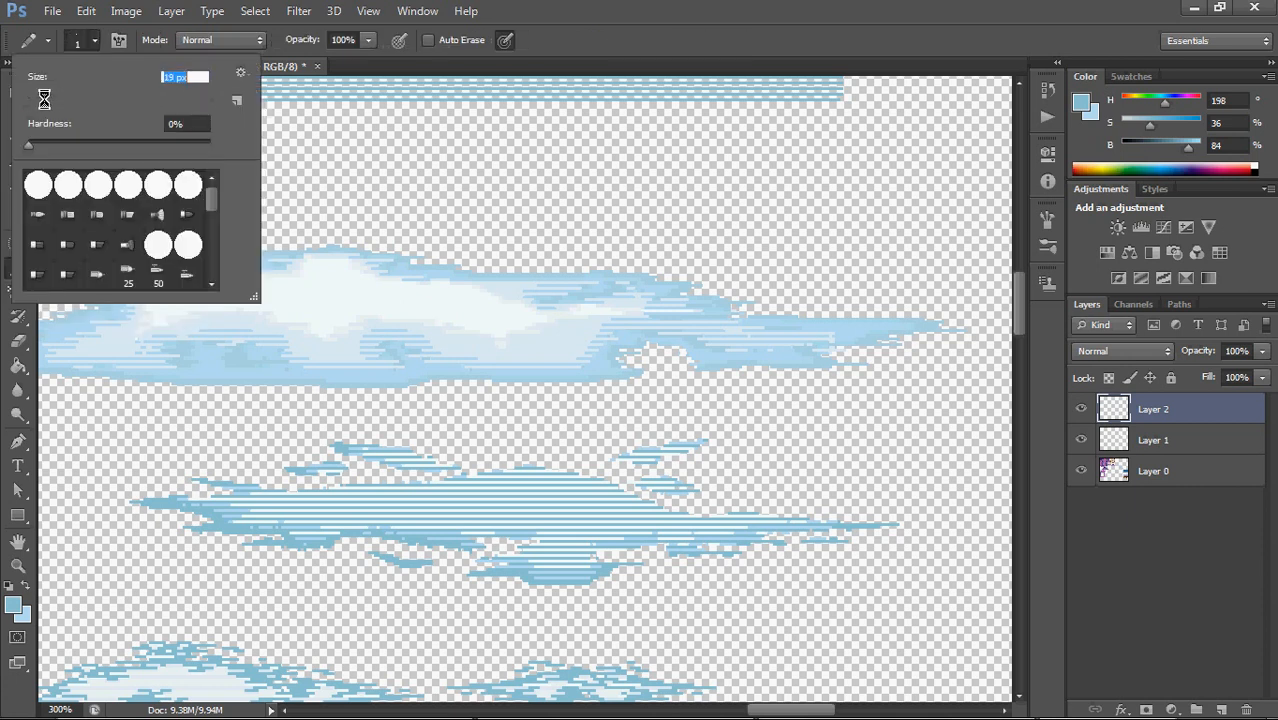
pyautogui.moveTo(46, 101); pyautogui.dragTo(34, 99)
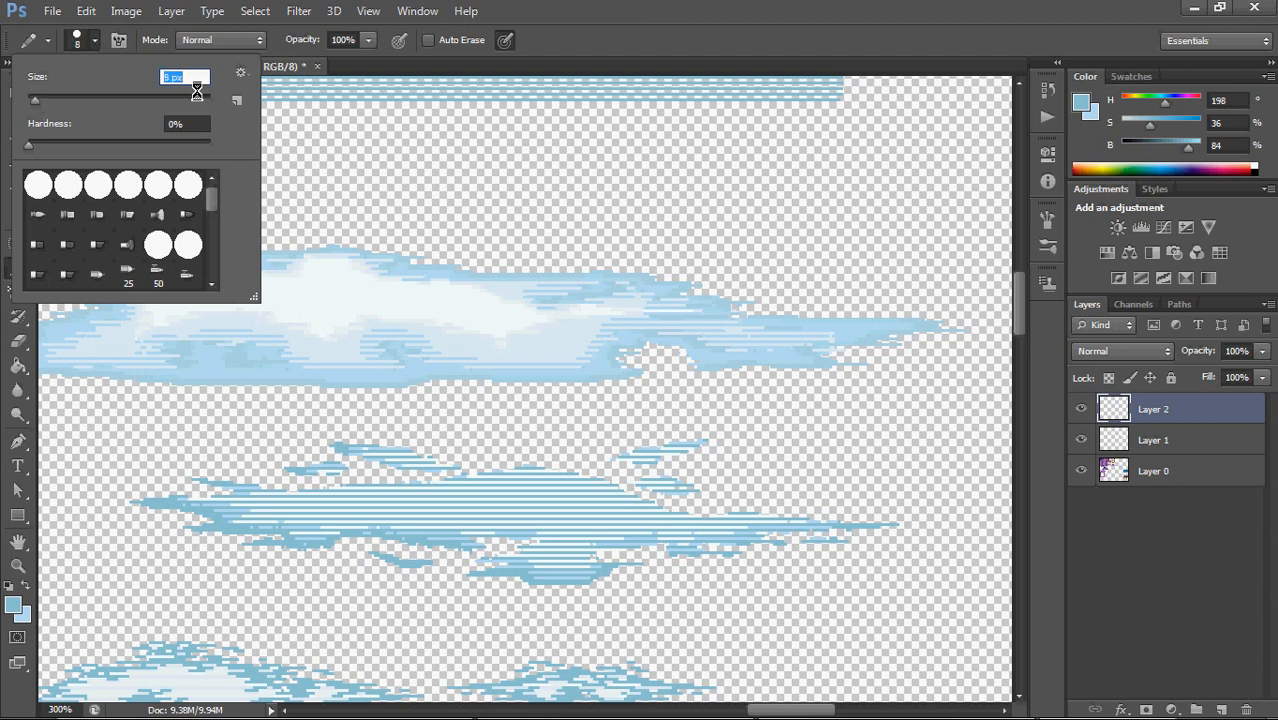
pyautogui.click(95, 40)
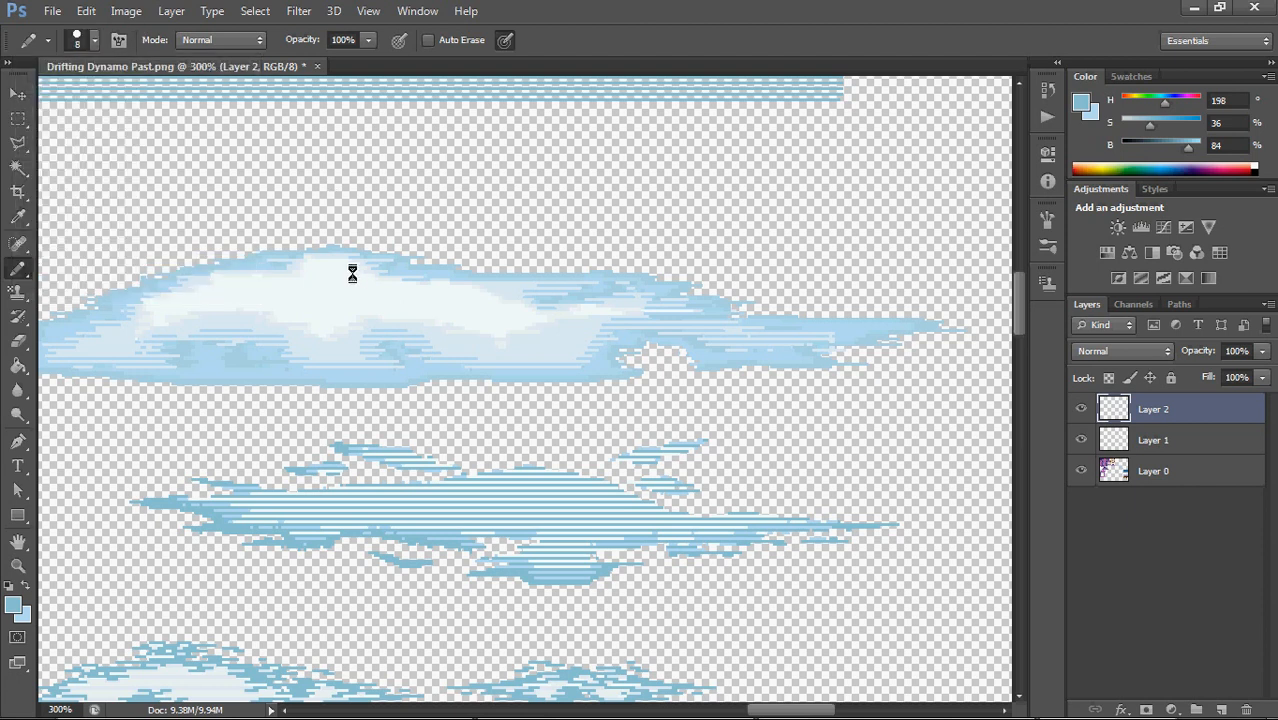
# Sample the upper cloud's white (H 190, S 2, B 98) and paint over the stripes through the middle cloud's body on Layer 2
pyautogui.keyDown('alt'); pyautogui.click(318, 294); pyautogui.keyUp('alt')
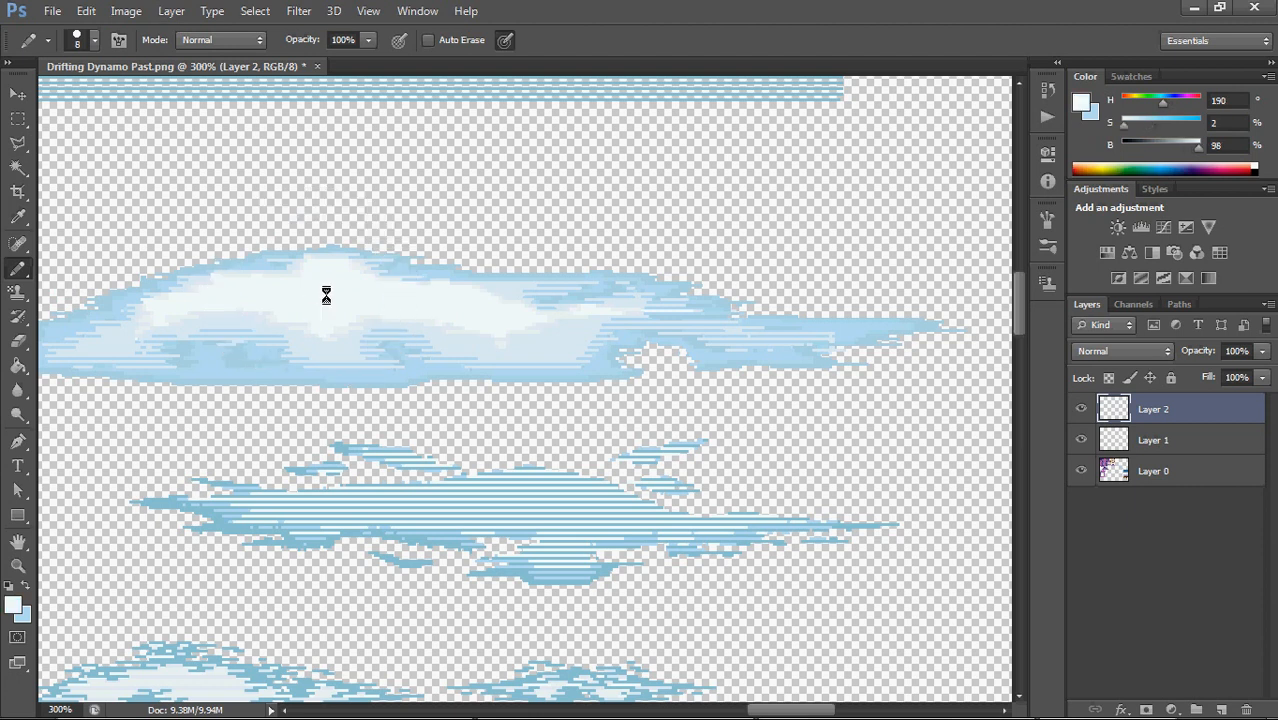
pyautogui.moveTo(487, 497)
pyautogui.mouseDown()
pyautogui.moveTo(519, 495)
pyautogui.moveTo(489, 498)
pyautogui.moveTo(569, 508)
pyautogui.moveTo(531, 480)
pyautogui.moveTo(422, 509)
pyautogui.moveTo(289, 509)
pyautogui.moveTo(356, 508)
pyautogui.mouseUp()
pyautogui.moveTo(568, 506)
pyautogui.mouseDown()
pyautogui.moveTo(608, 505)
pyautogui.moveTo(518, 510)
pyautogui.moveTo(559, 545)
pyautogui.moveTo(607, 515)
pyautogui.mouseUp()
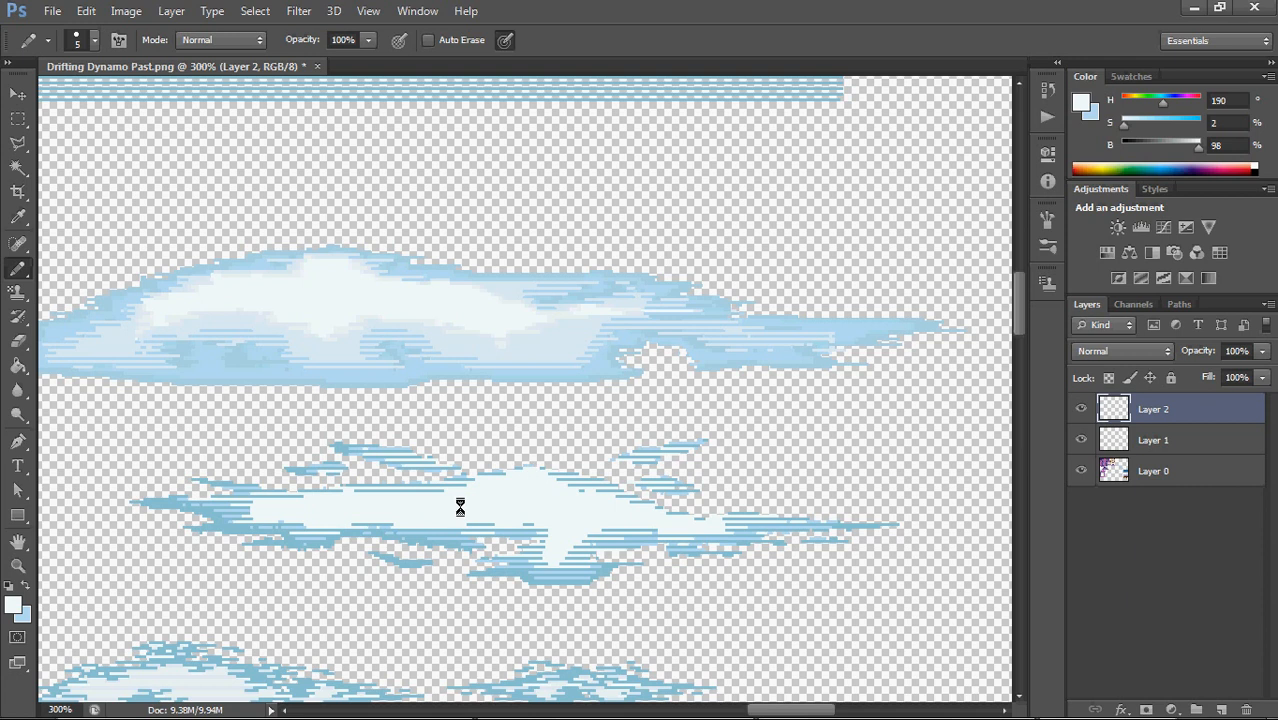
# Fill the middle cloud's white areas on Layer 2 and Layer 1 with the pale blue (H 205, S 9, B 96) sampled from the upper cloud
pyautogui.press('g')
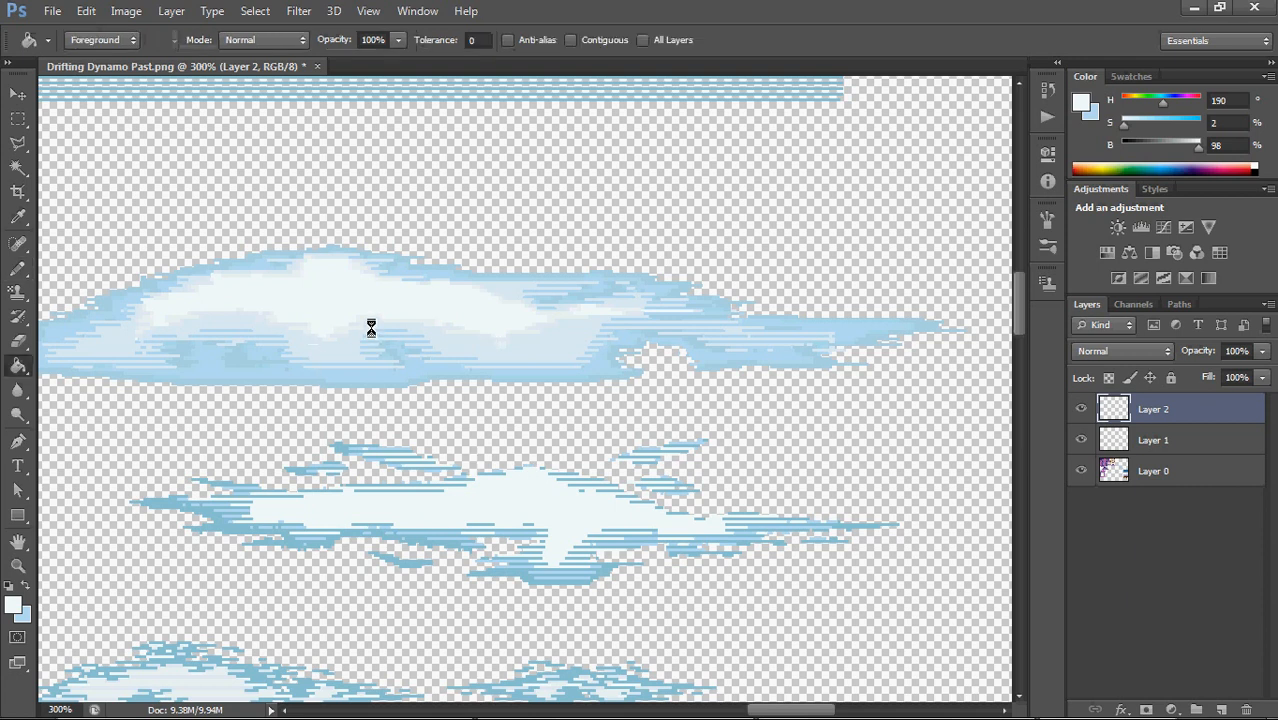
pyautogui.keyDown('alt'); pyautogui.click(350, 345); pyautogui.keyUp('alt')
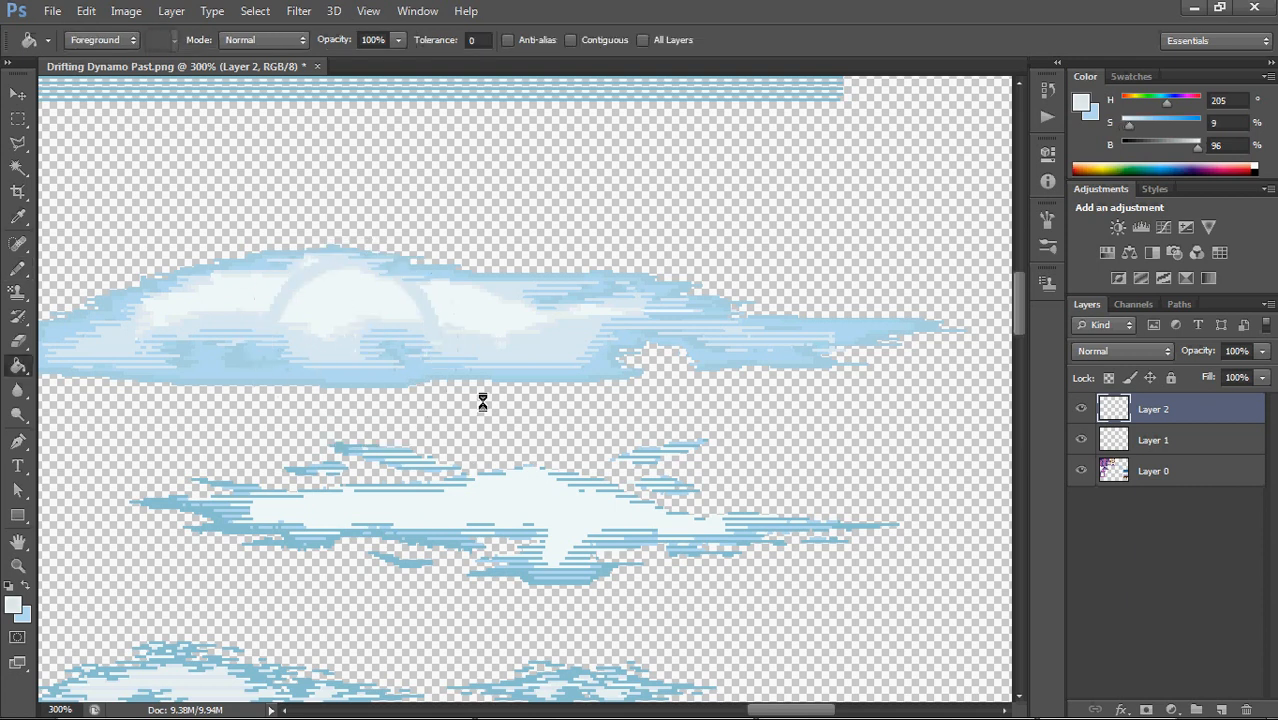
pyautogui.click(583, 502)
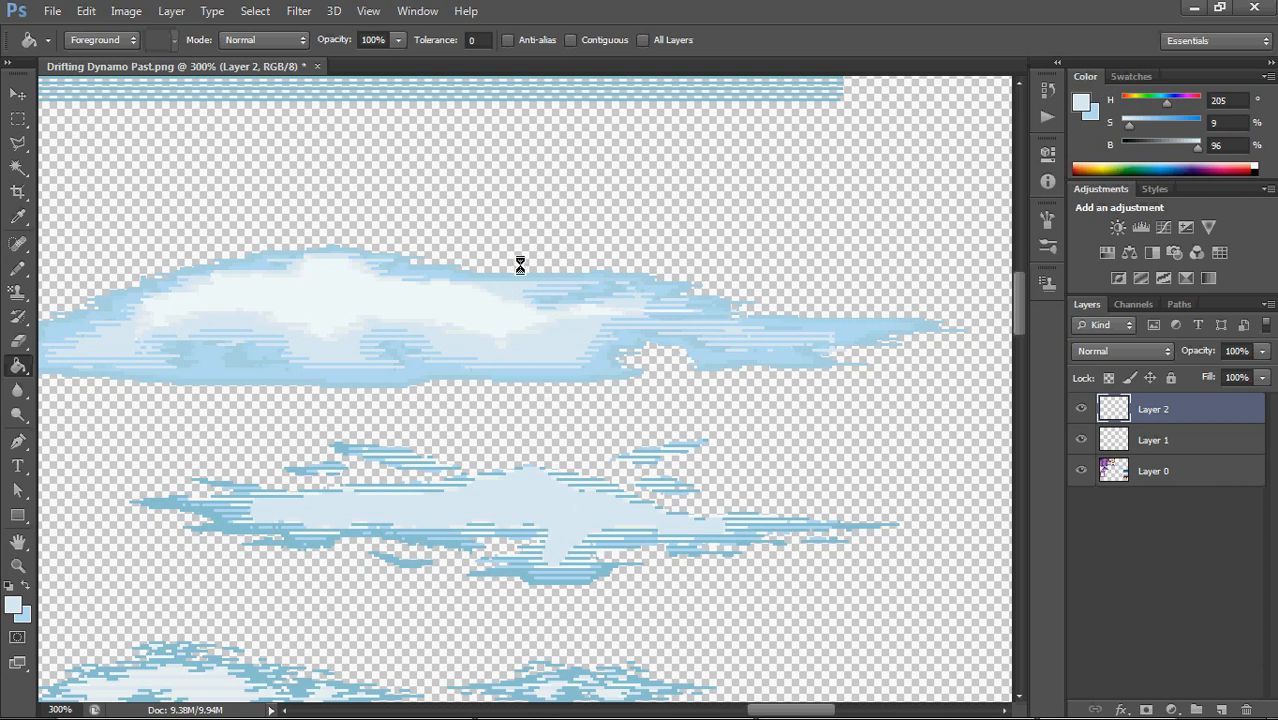
pyautogui.click(609, 40)
pyautogui.hotkey('ctrl', 'z')
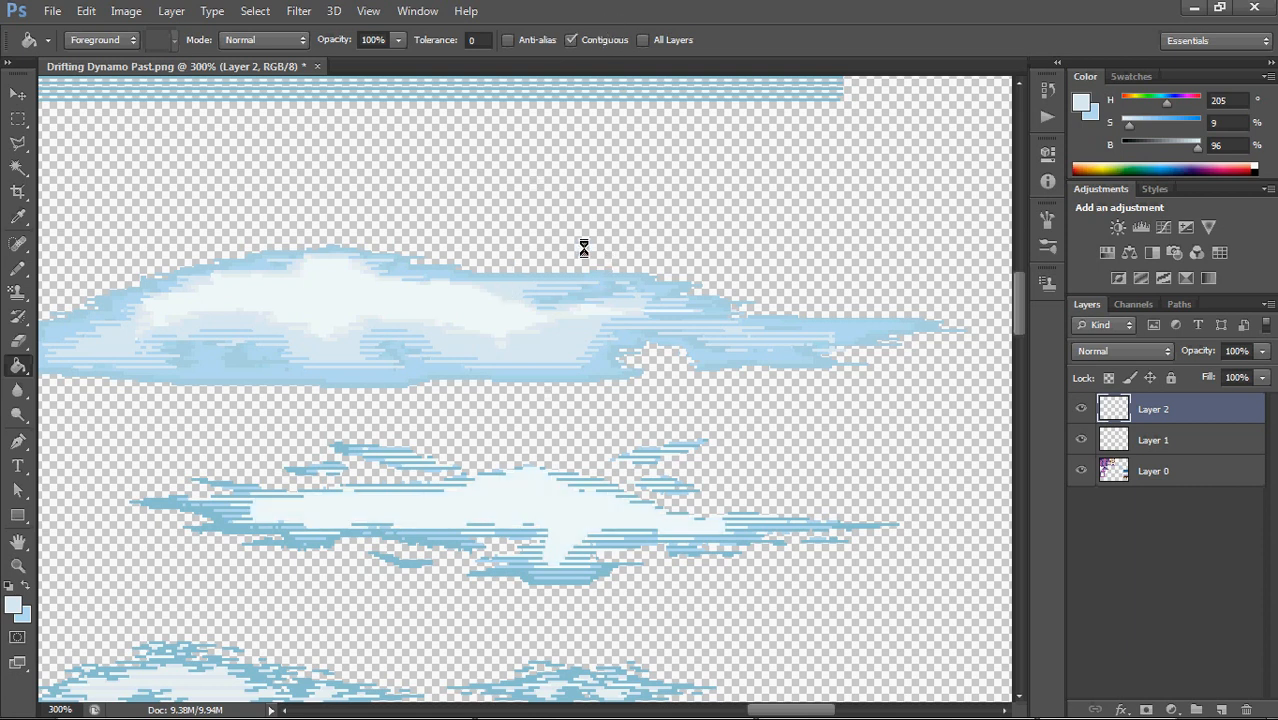
pyautogui.click(600, 40)
pyautogui.click(542, 494)
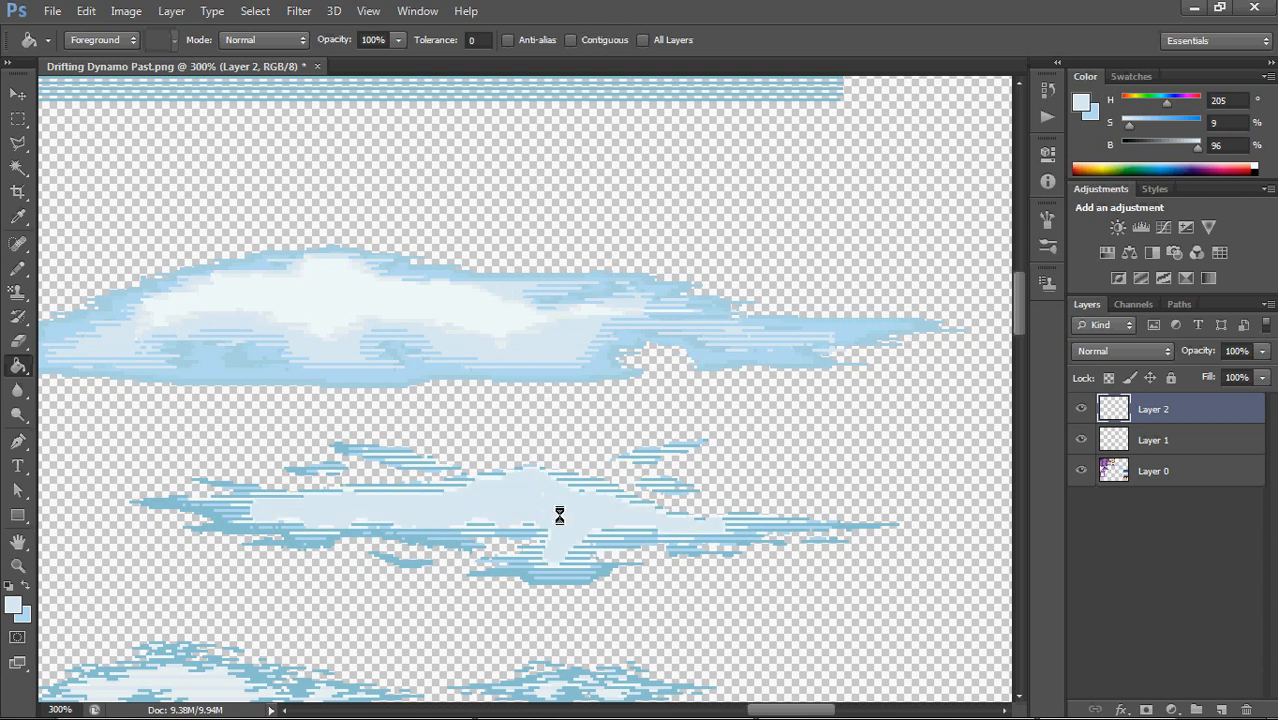
pyautogui.click(1122, 440)
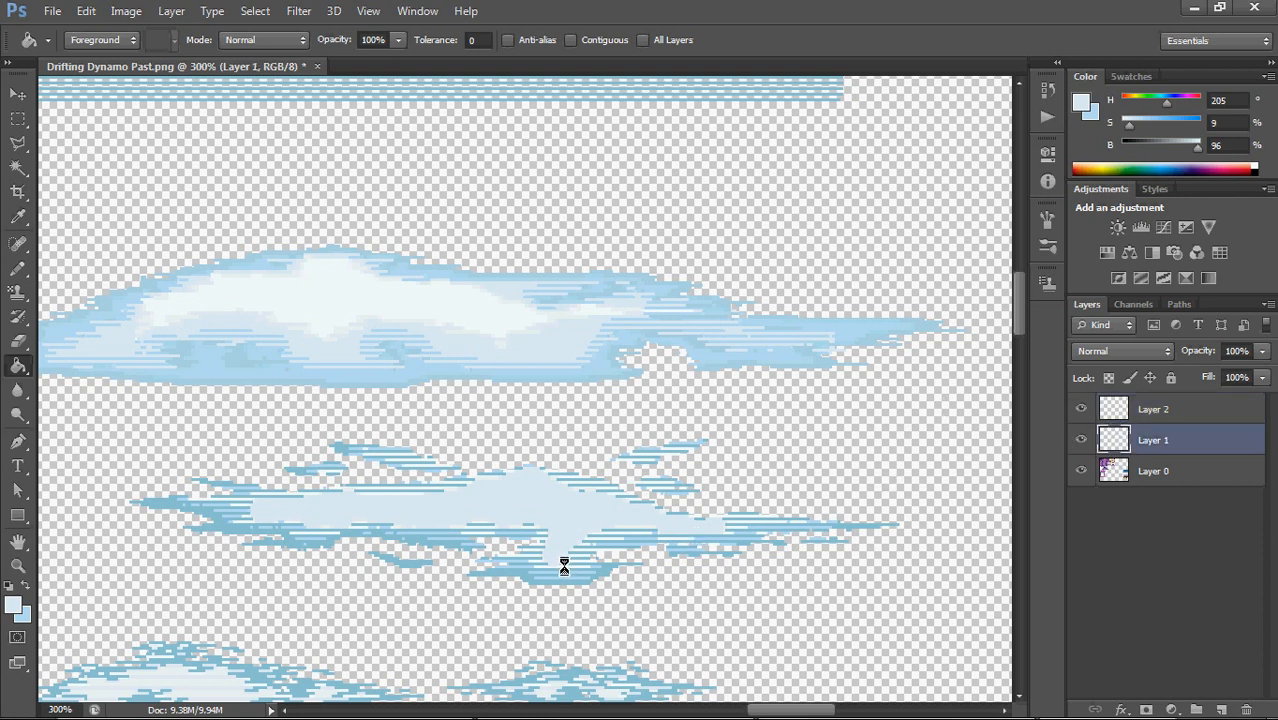
pyautogui.click(565, 568)
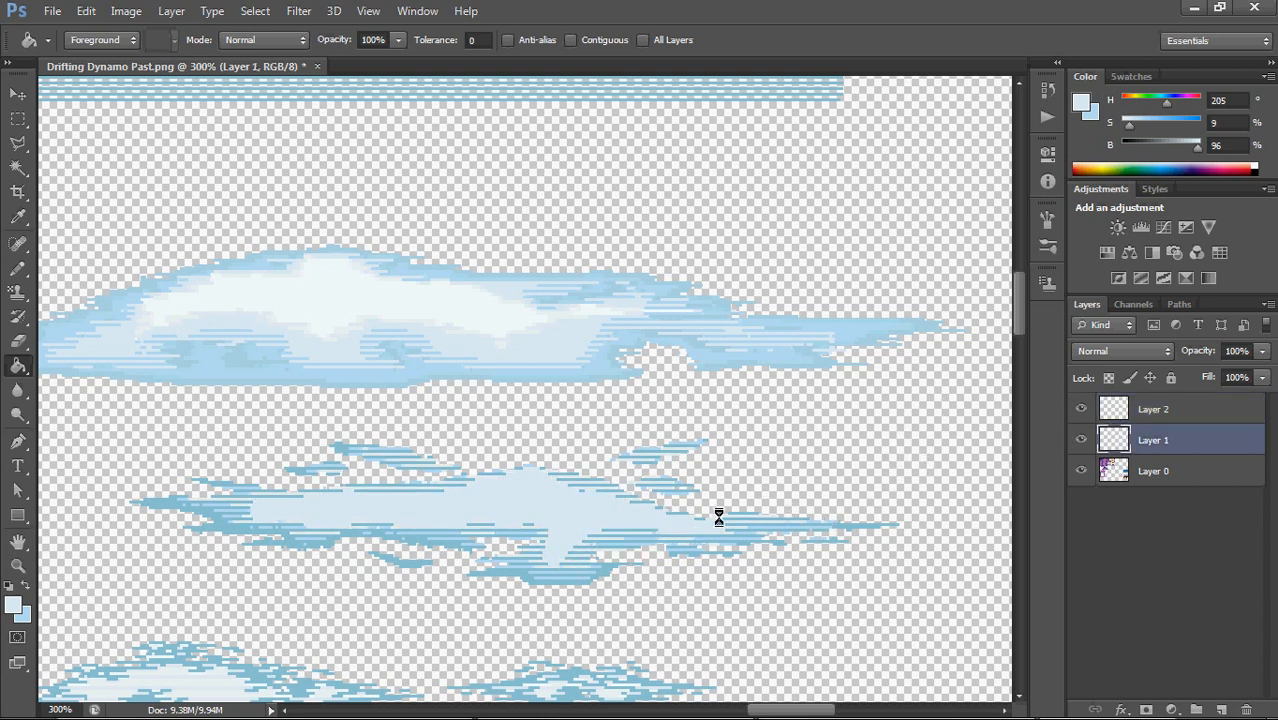
# Merge Layer 1 and Layer 2 into a single layer
pyautogui.moveTo(18, 118); pyautogui.dragTo(82, 116)
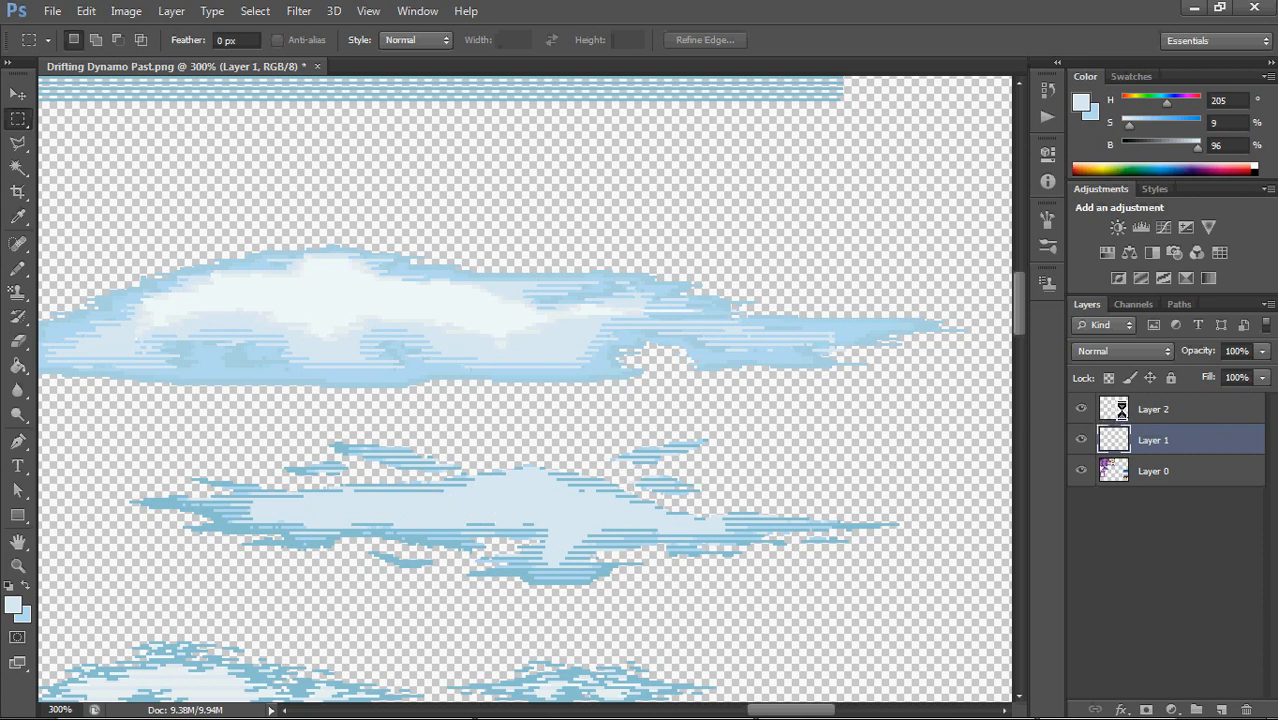
pyautogui.keyDown('shift'); pyautogui.click(1130, 412); pyautogui.keyUp('shift')
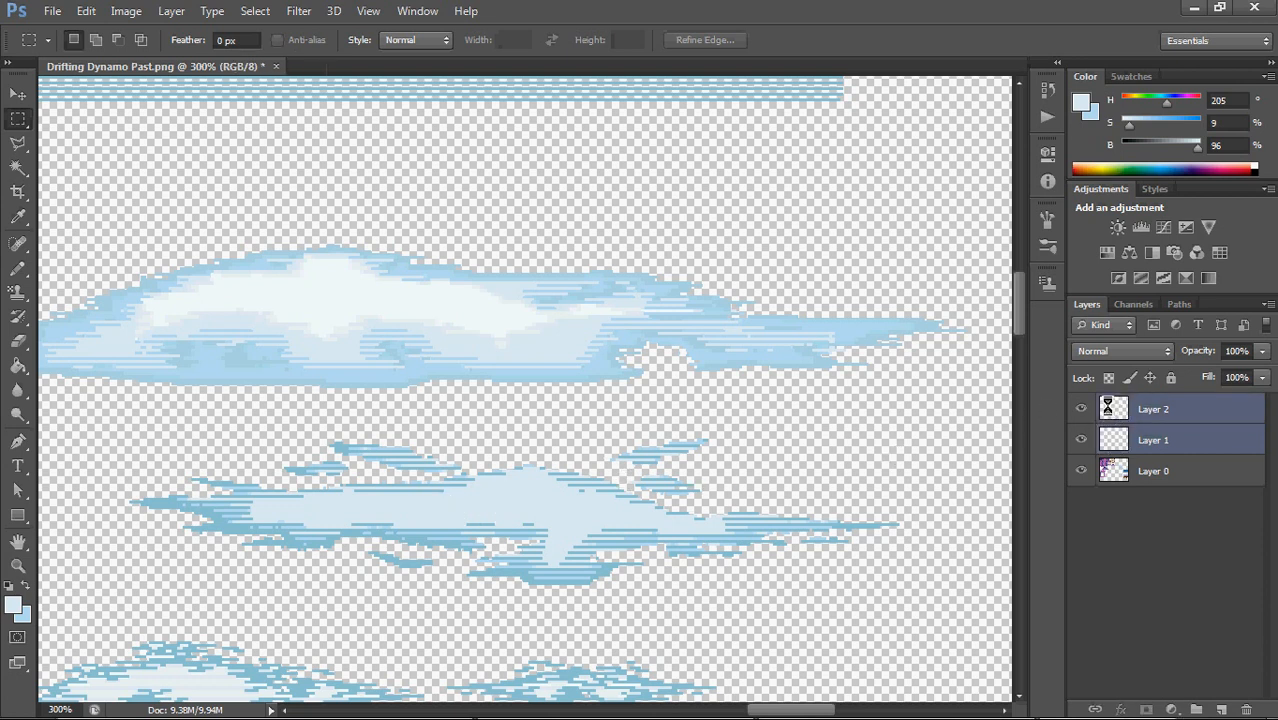
pyautogui.rightClick(1121, 411)
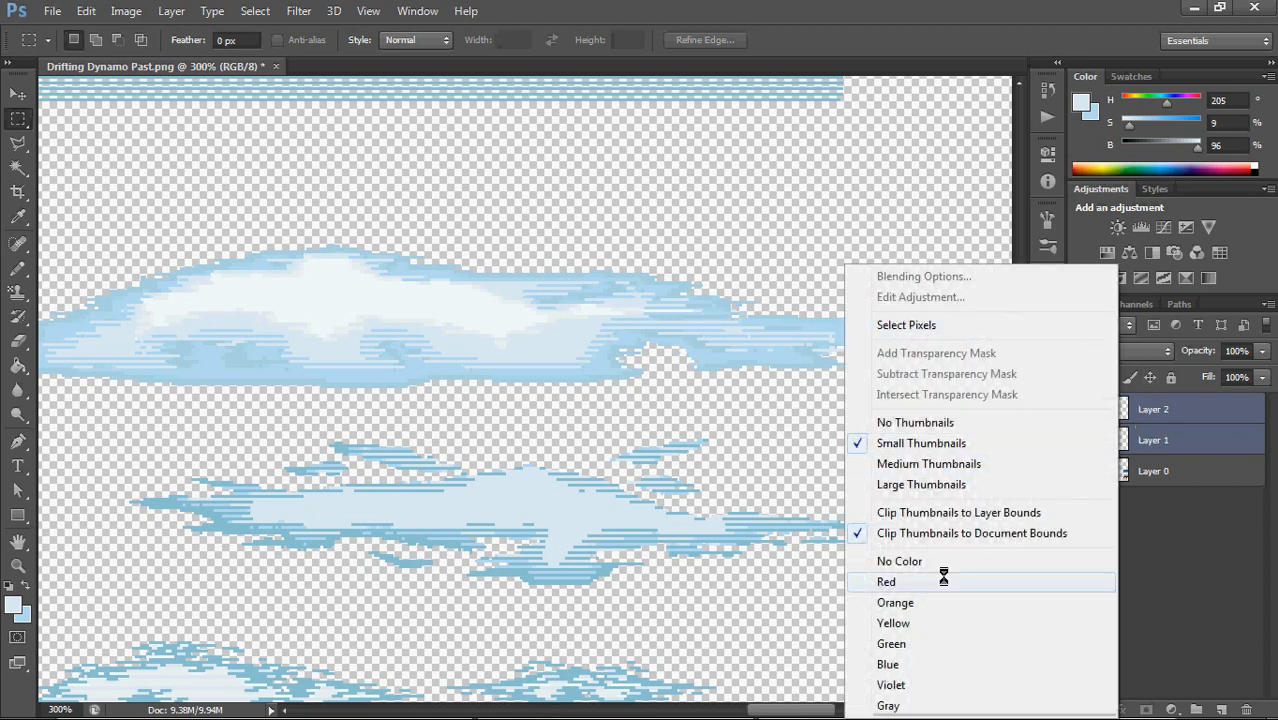
pyautogui.rightClick(1150, 409)
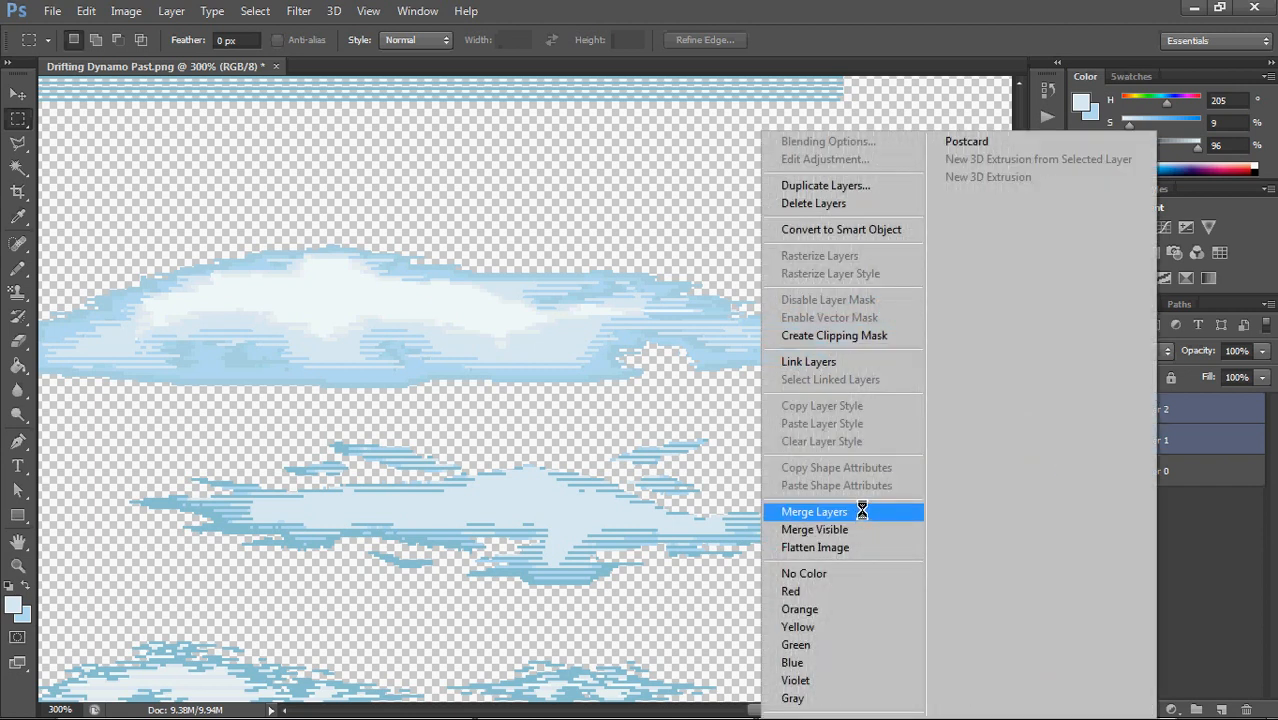
pyautogui.click(862, 511)
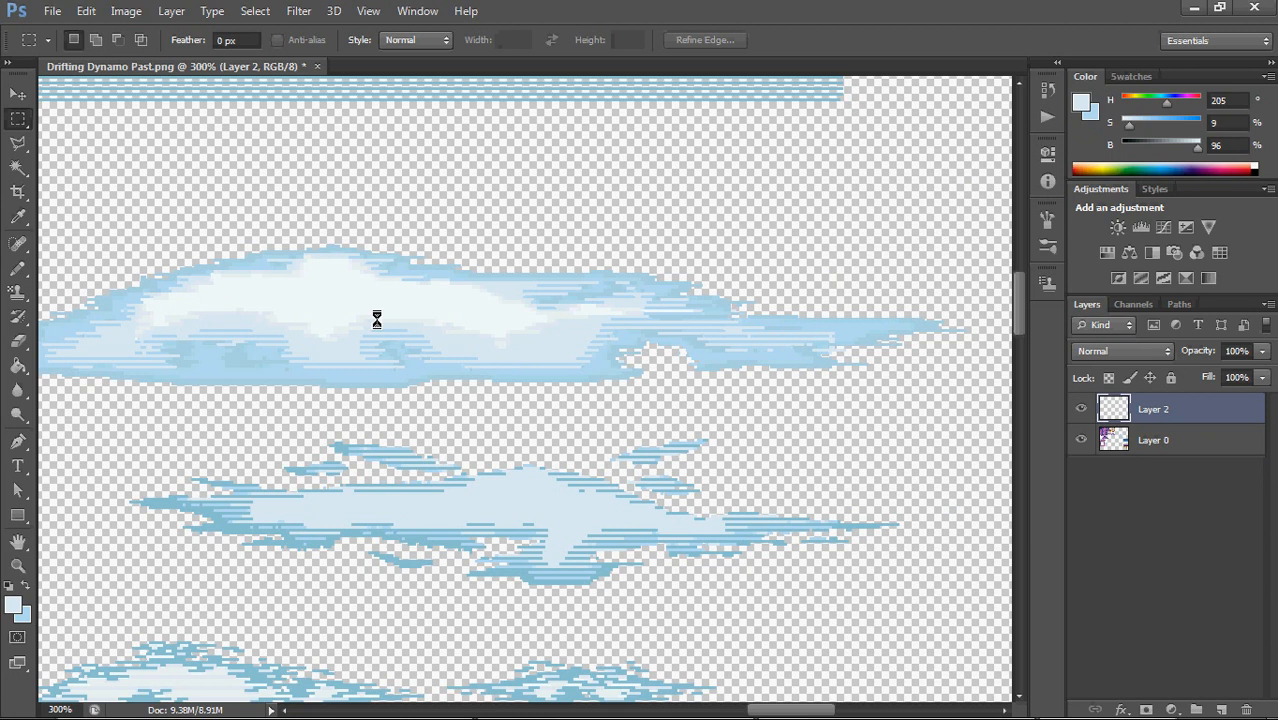
# Select the middle cloud's pale blue area on Layer 2 with the Magic Wand and convert it to a 2-pixel border selection
pyautogui.click(18, 168)
pyautogui.click(133, 183)
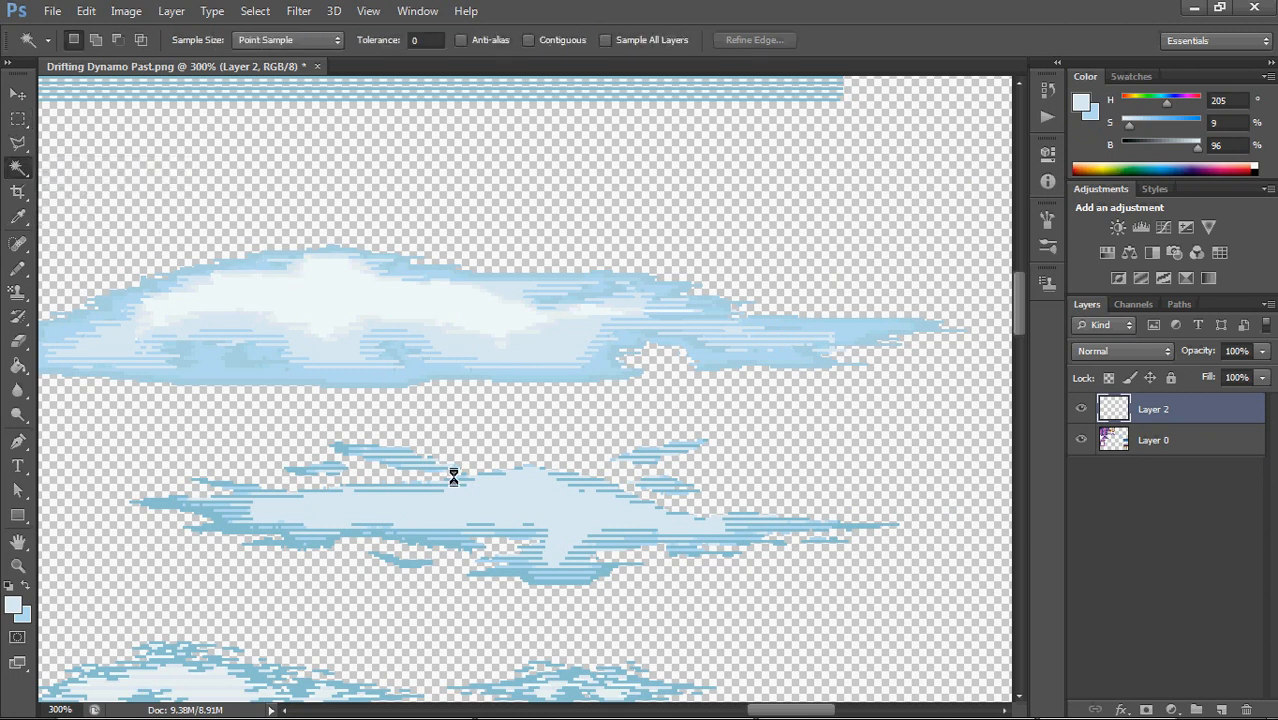
pyautogui.click(506, 501)
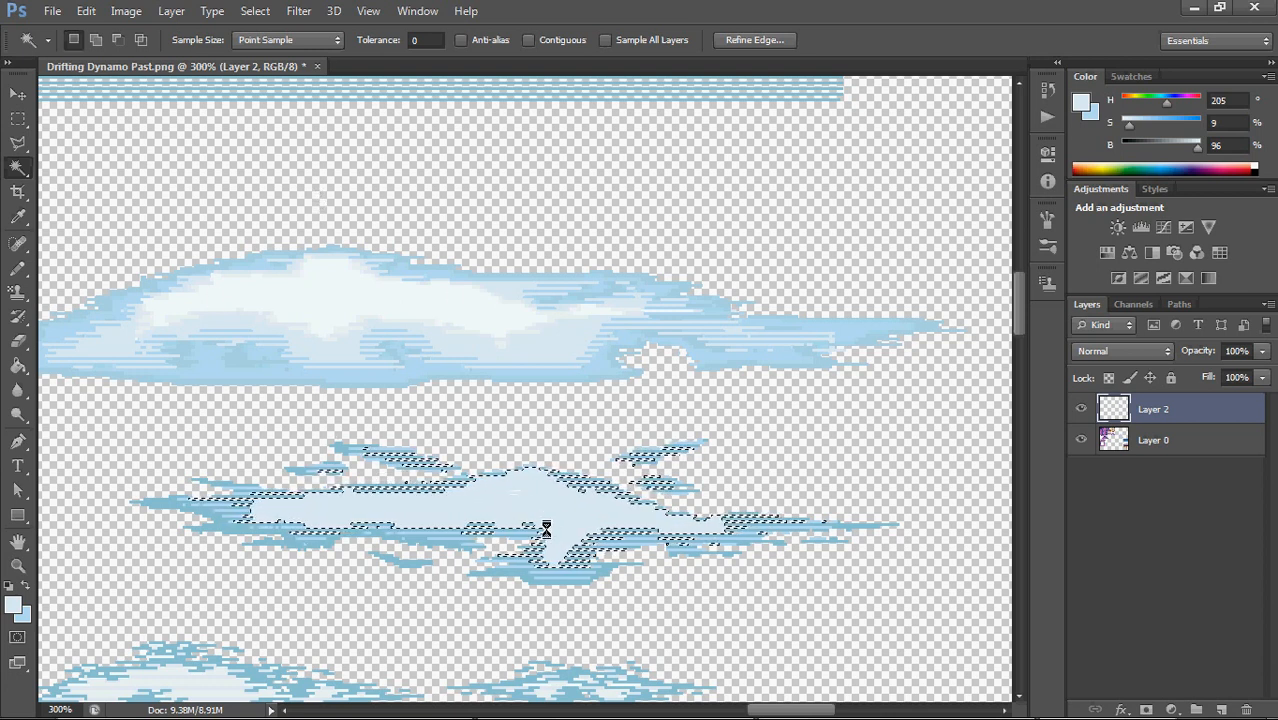
pyautogui.click(254, 11)
pyautogui.moveTo(430, 218)
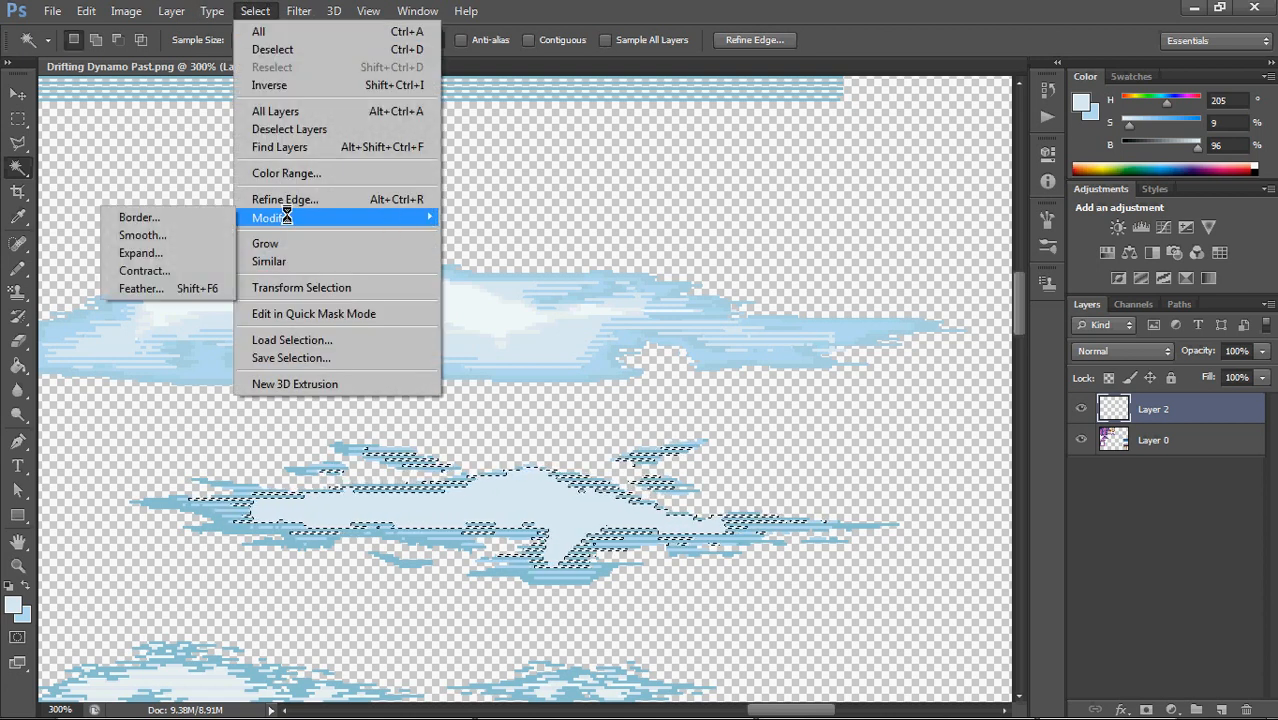
pyautogui.click(175, 217)
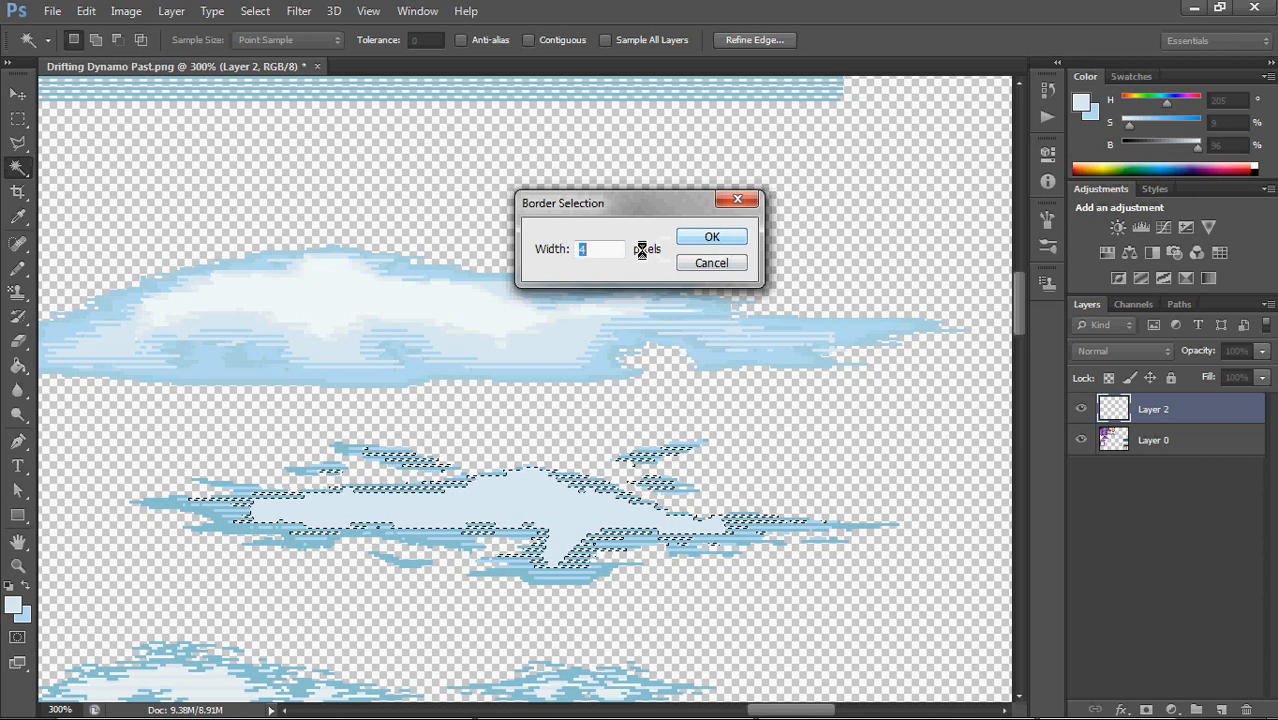
pyautogui.write('2')
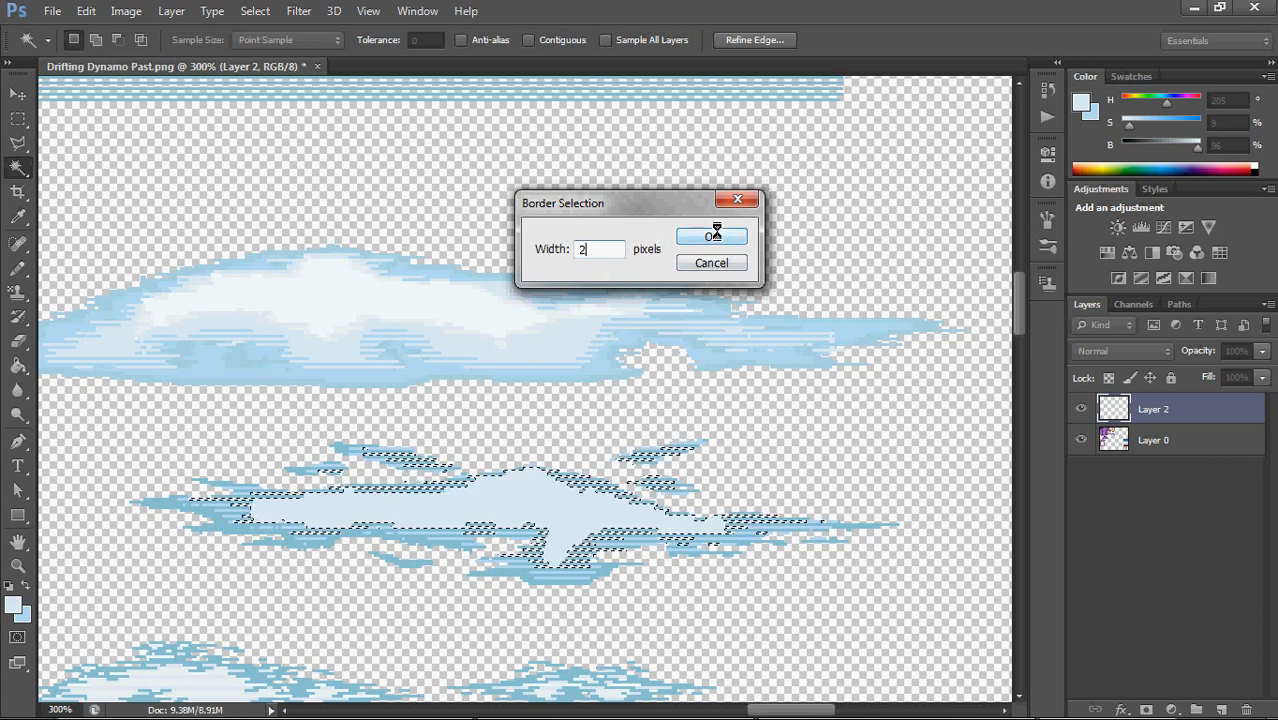
pyautogui.click(714, 234)
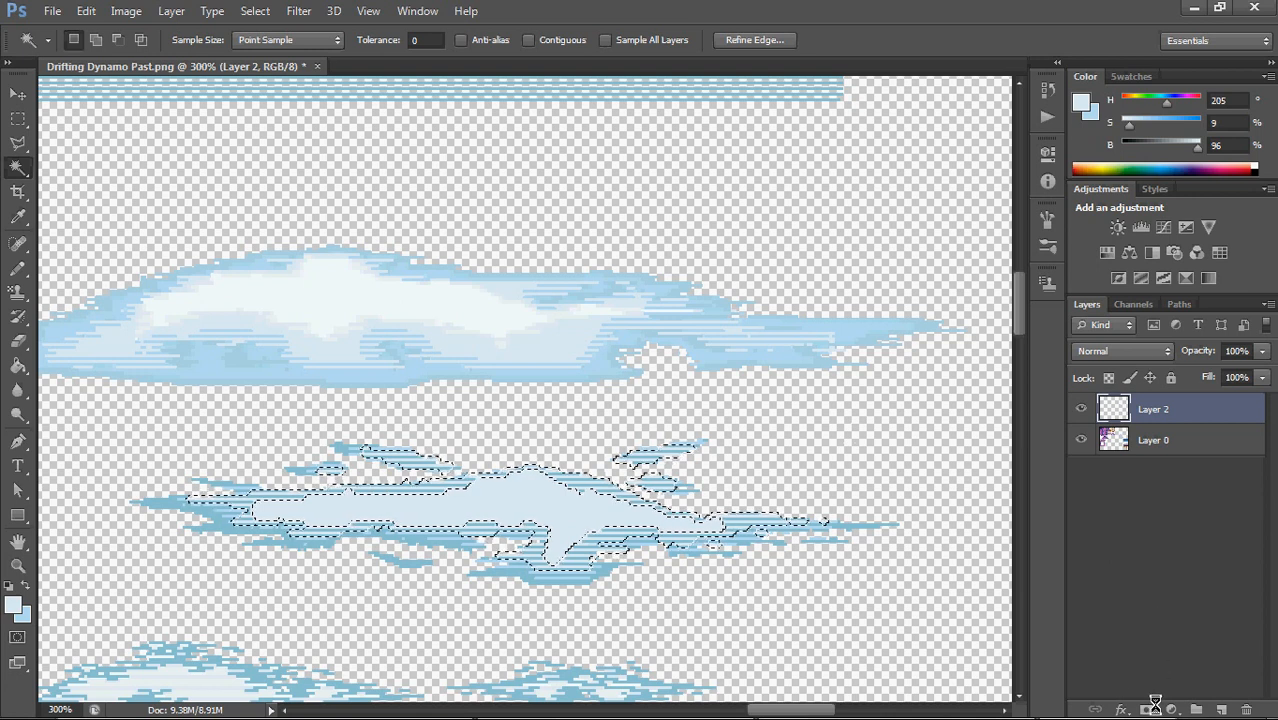
# Add a layer mask to Layer 2 from the border selection and harden the mask with a Threshold level of 1
pyautogui.click(1146, 709)
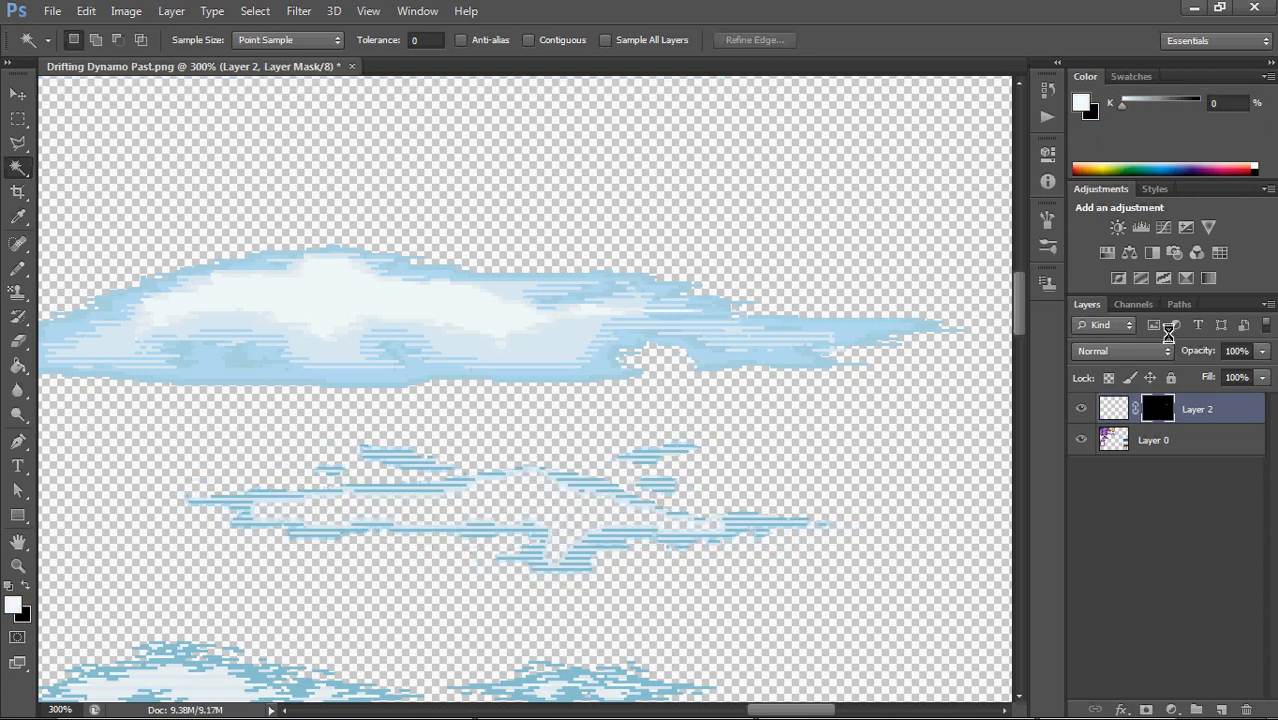
pyautogui.click(1133, 303)
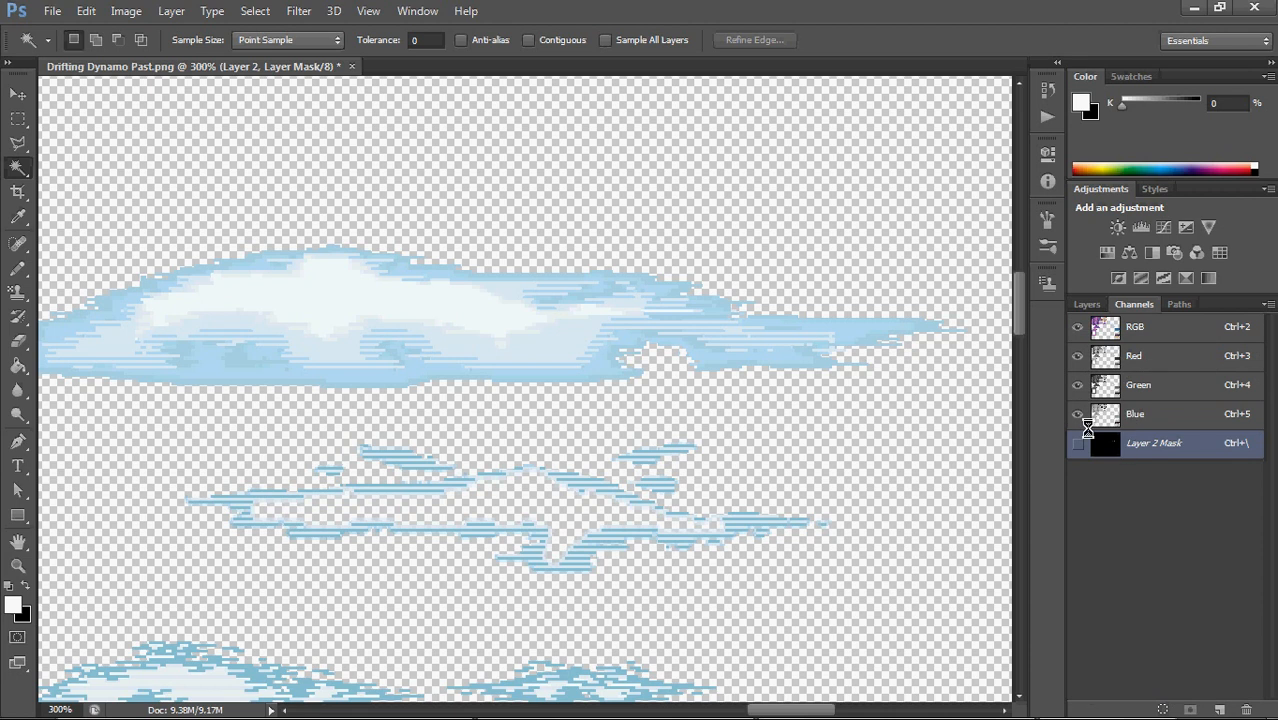
pyautogui.click(133, 10)
pyautogui.moveTo(165, 55)
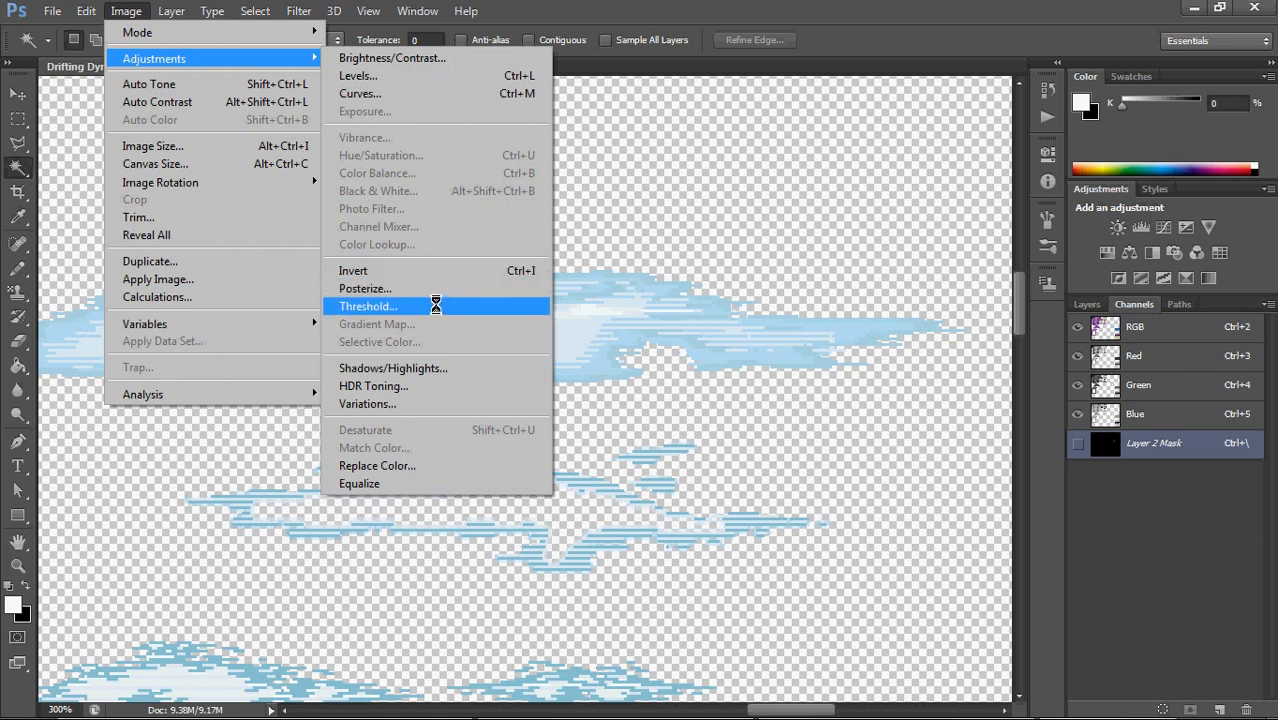
pyautogui.click(436, 306)
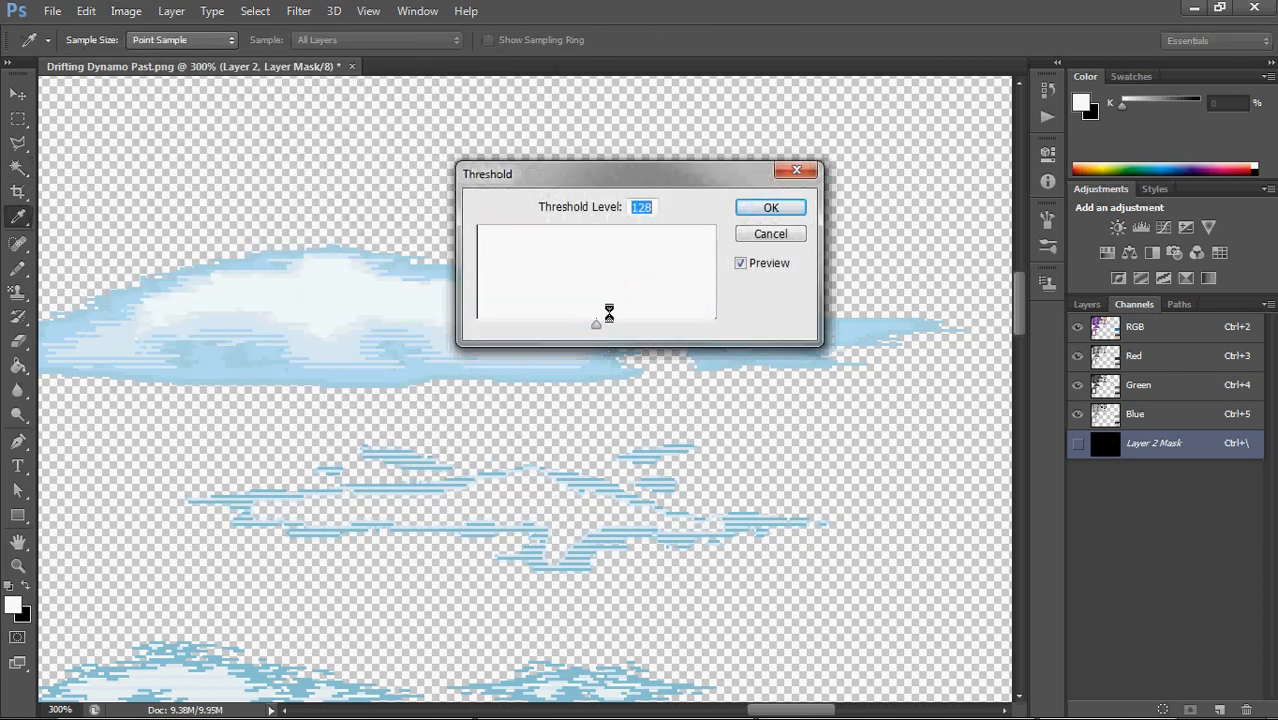
pyautogui.moveTo(595, 322); pyautogui.dragTo(432, 316)
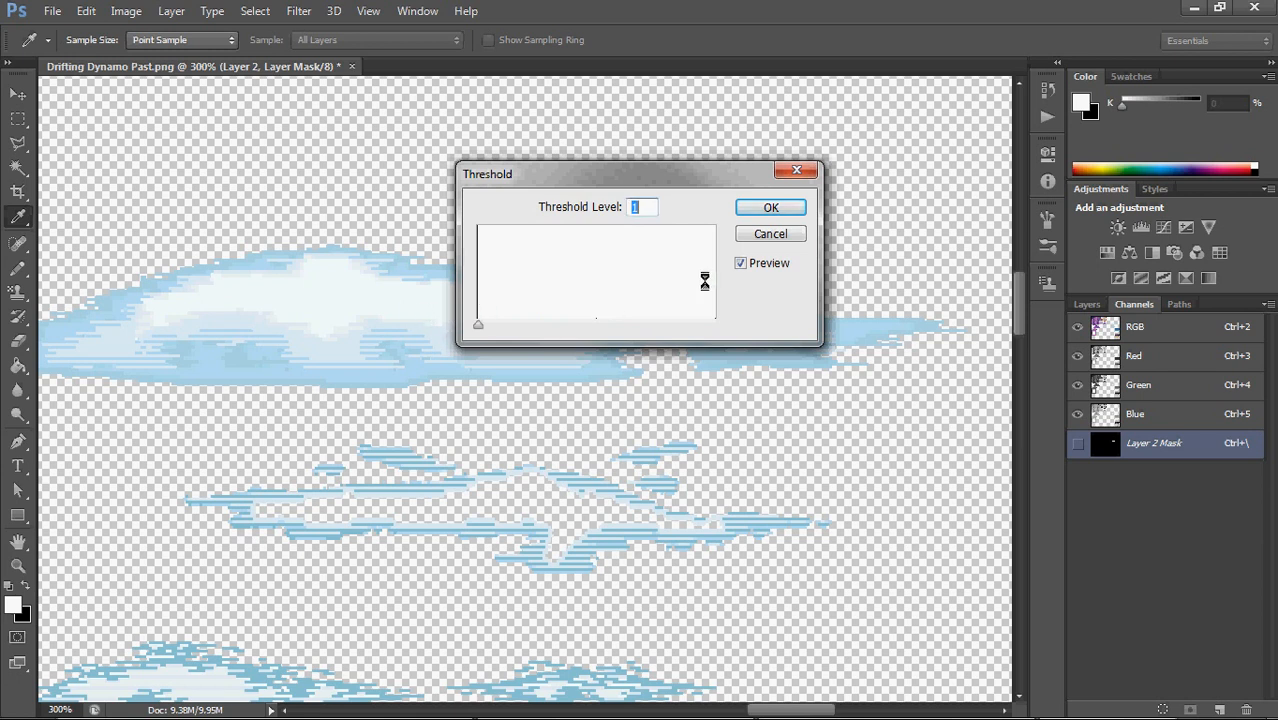
pyautogui.click(771, 207)
pyautogui.press('w')
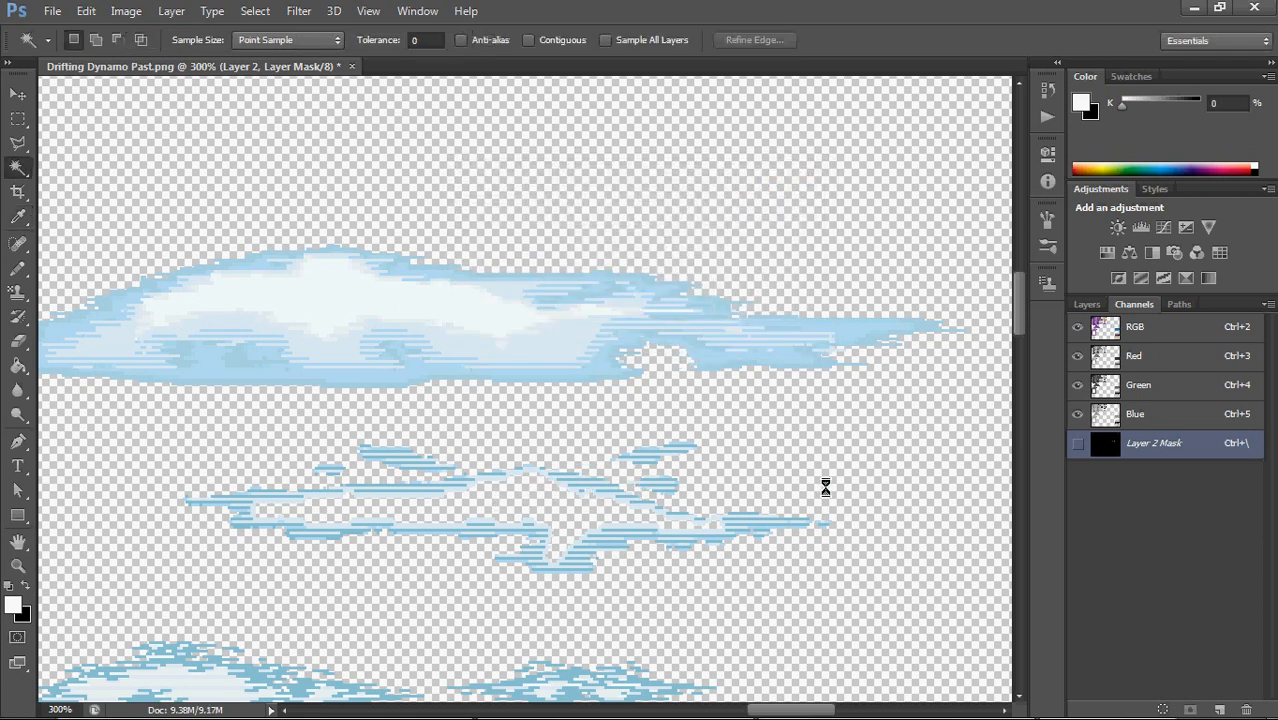
# Load the Layer 2 mask as a hard-edged selection and delete the mask without applying it
pyautogui.click(1082, 303)
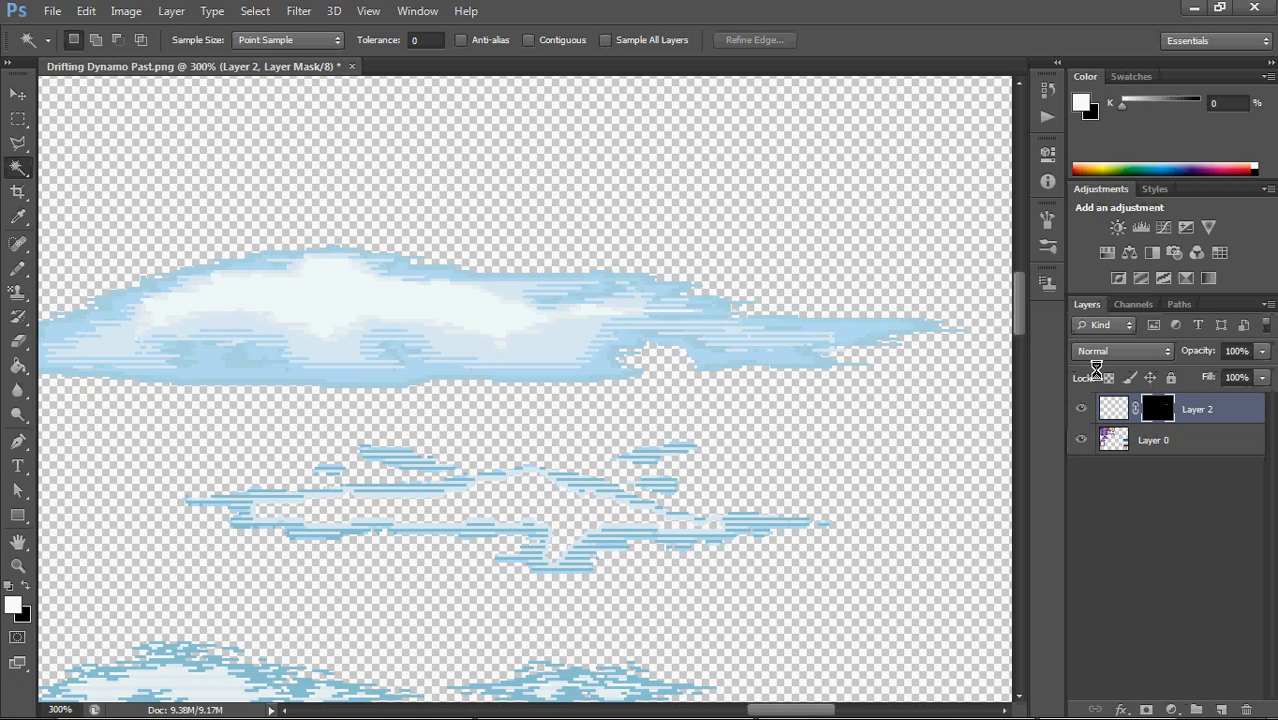
pyautogui.click(1135, 302)
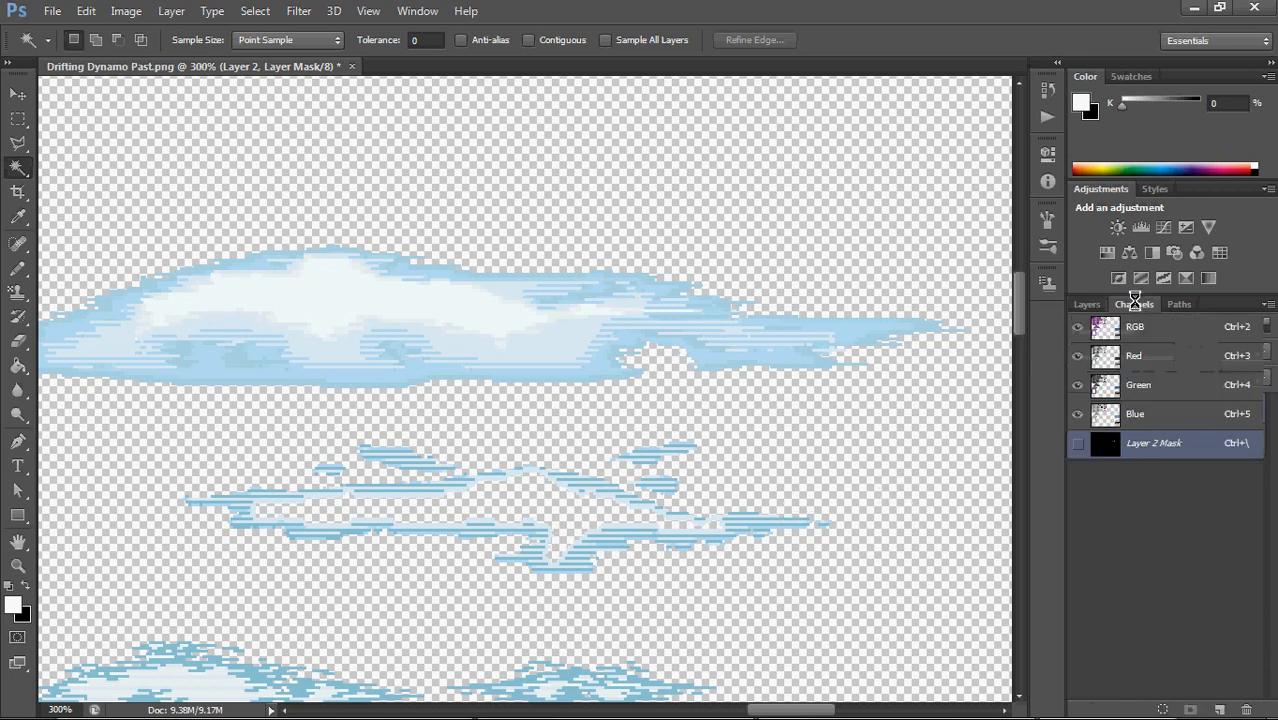
pyautogui.keyDown('ctrl'); pyautogui.click(1105, 447); pyautogui.keyUp('ctrl')
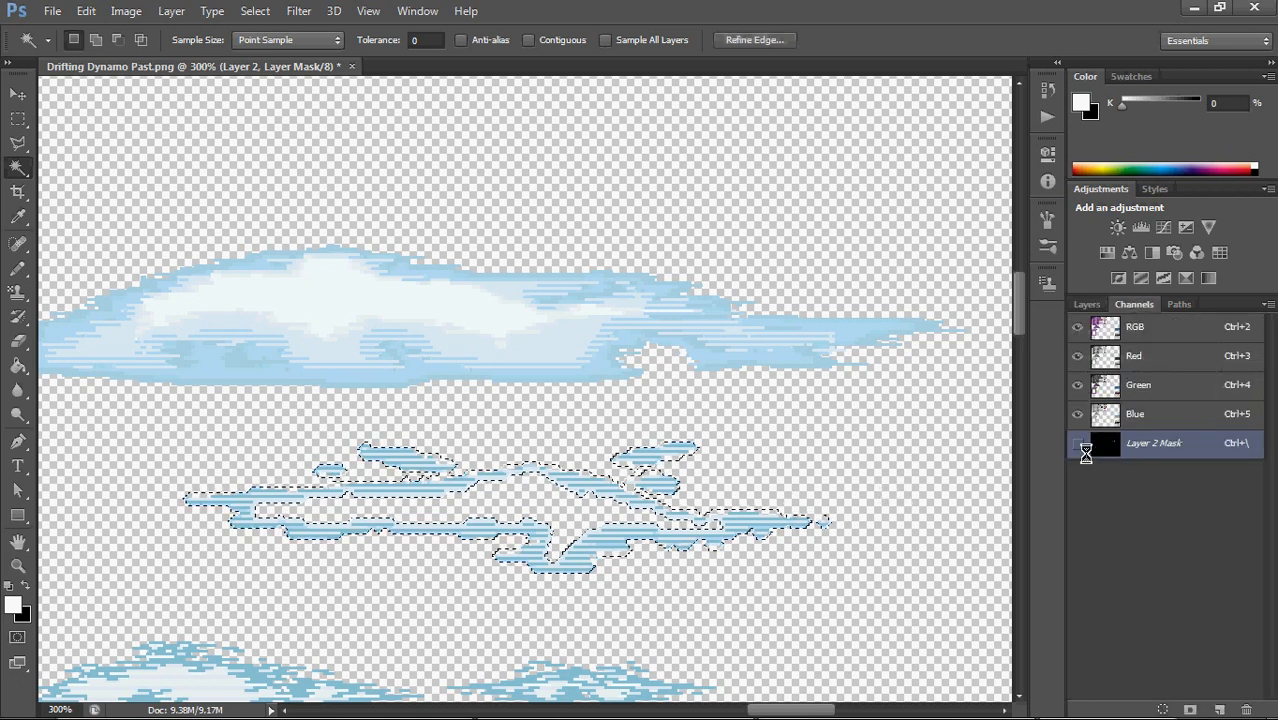
pyautogui.click(1088, 303)
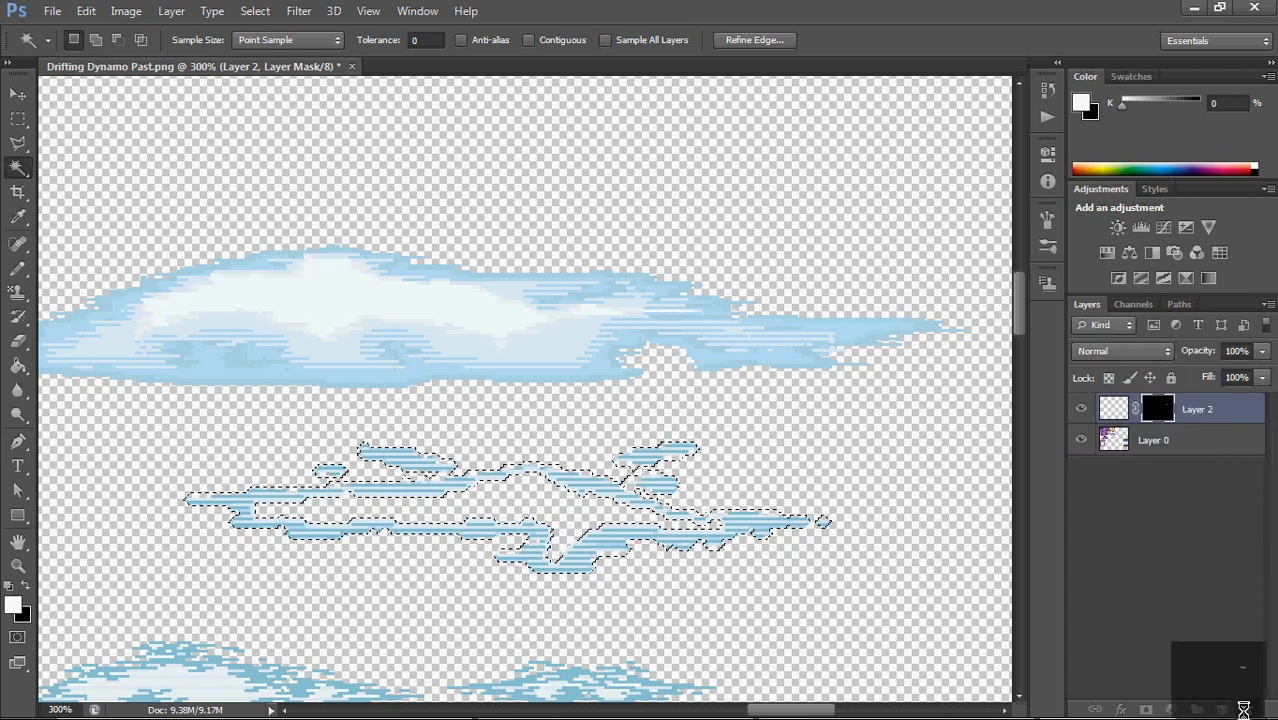
pyautogui.click(1243, 709)
pyautogui.click(748, 286)
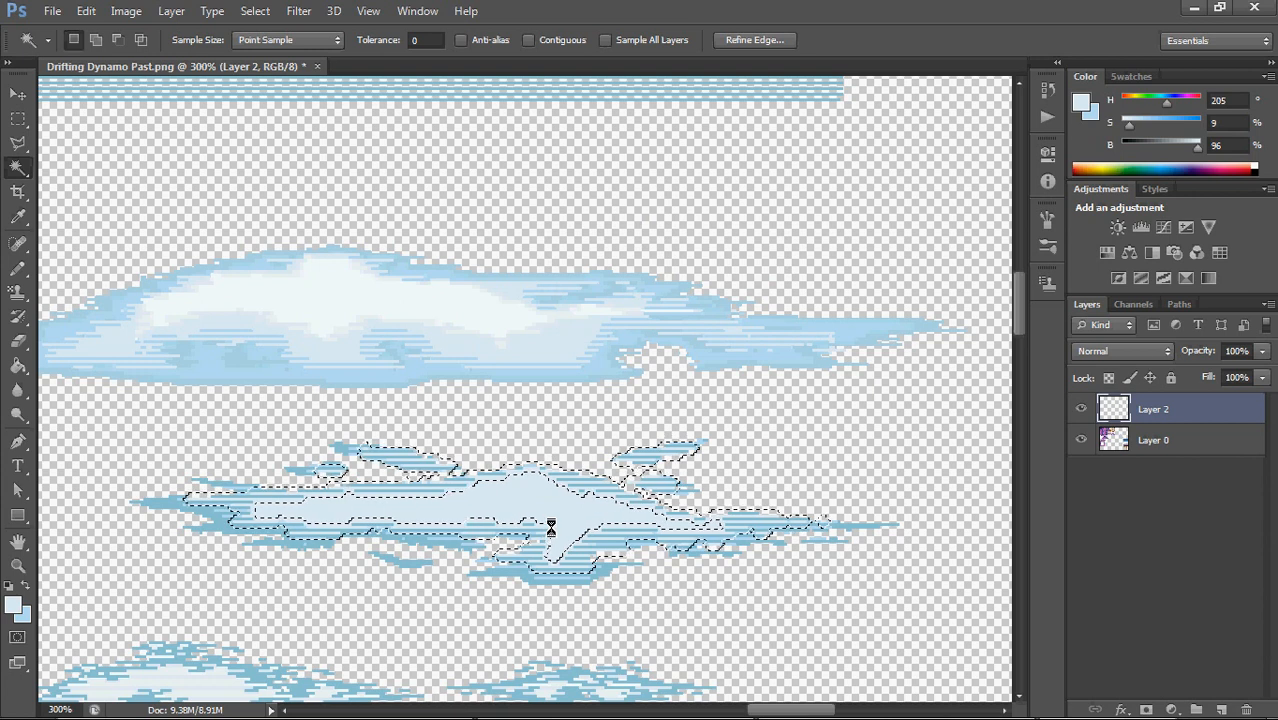
# Fill the pale blue inside the border selection with light blue (H 198, S 24, B 94), and deselect
pyautogui.press('g')
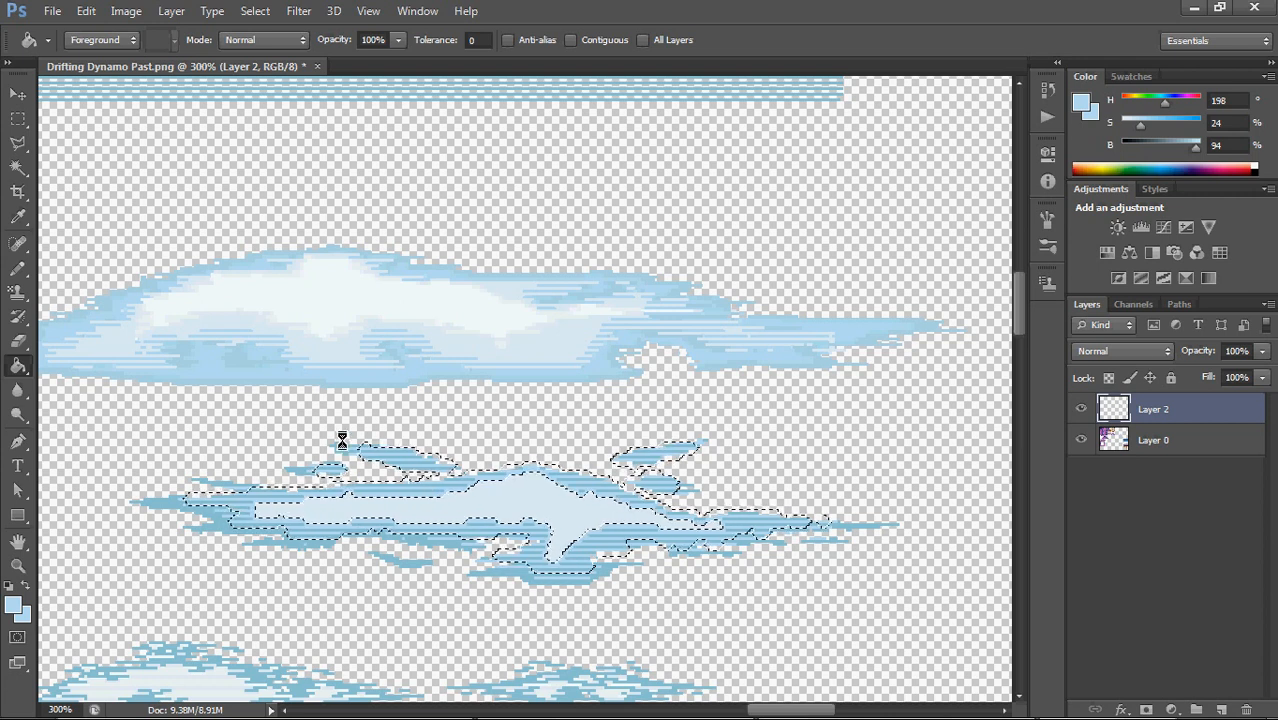
pyautogui.click(18, 118)
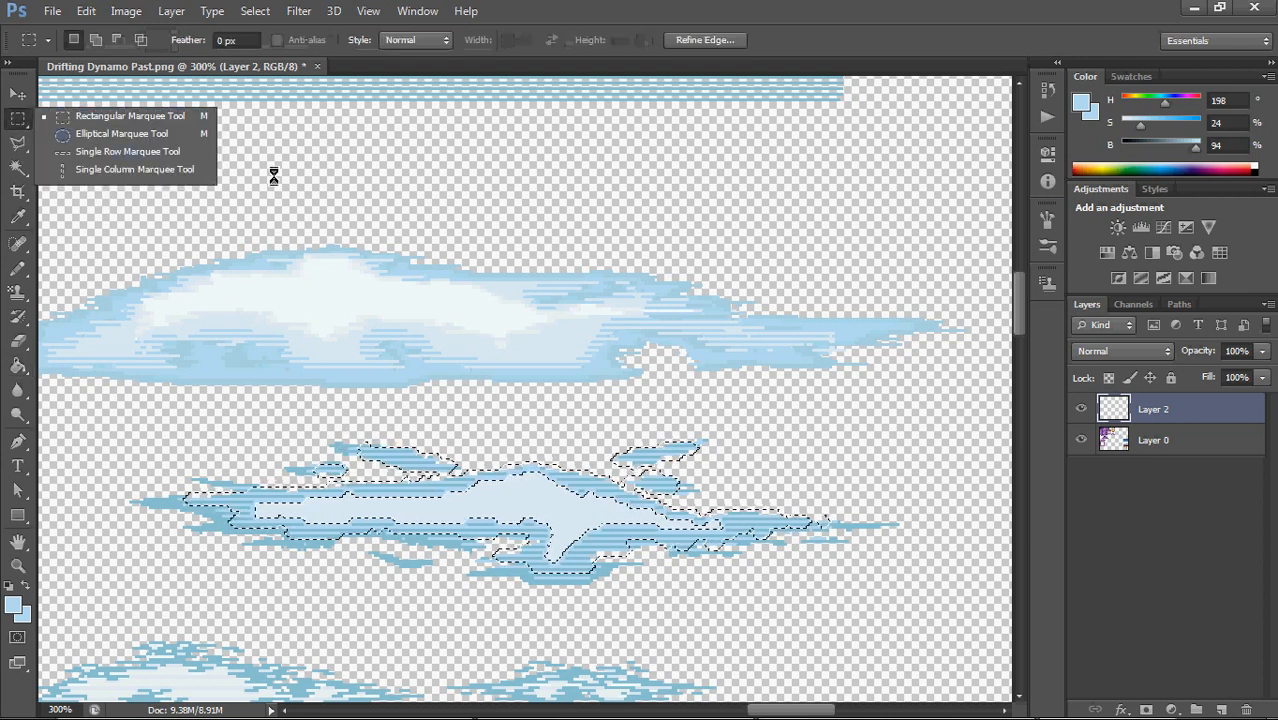
pyautogui.click(366, 202)
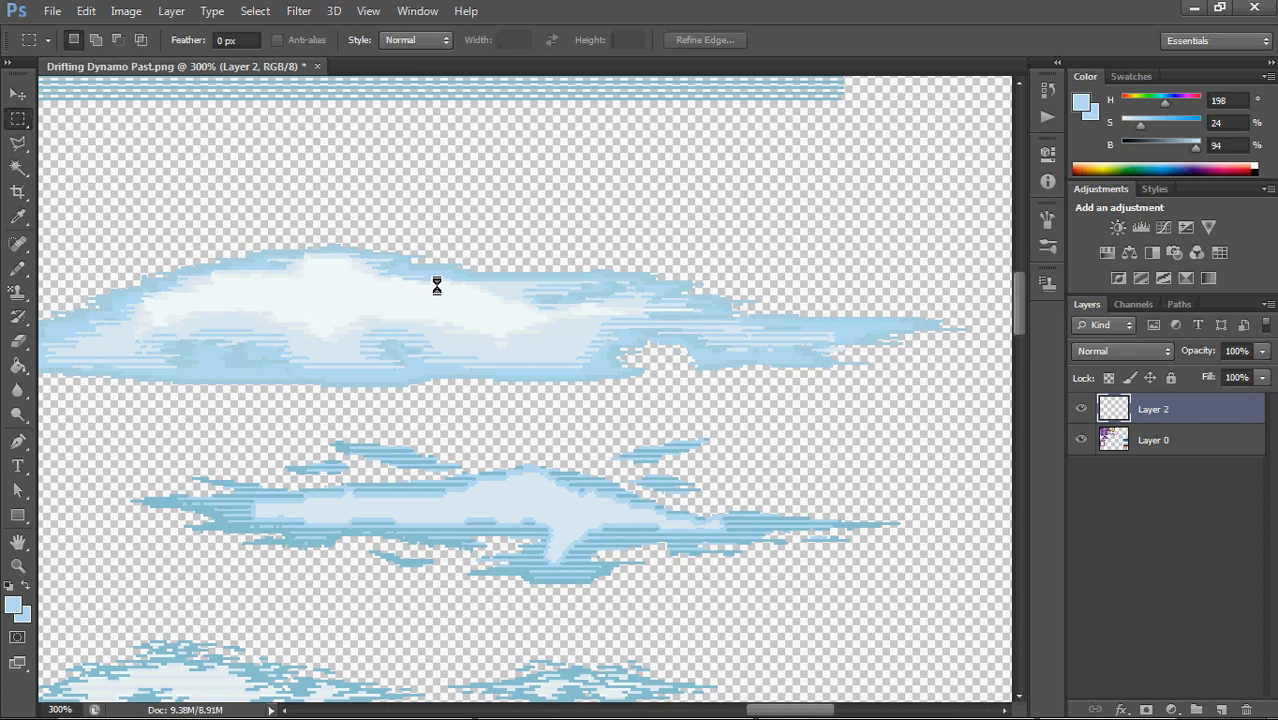
# Select the striped line pattern above the clouds, recolor its lines with the light blue using the Paint Bucket, and deselect
pyautogui.moveTo(436, 283); pyautogui.dragTo(436, 350)
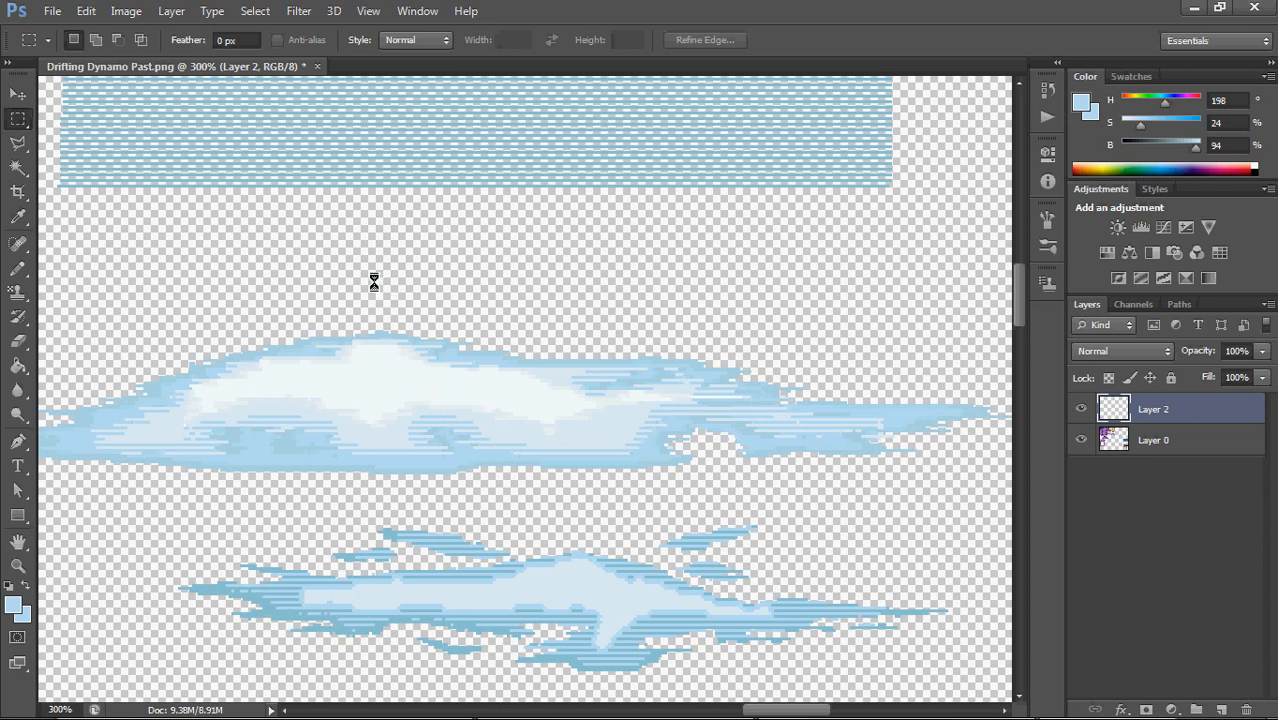
pyautogui.moveTo(392, 297); pyautogui.dragTo(406, 339)
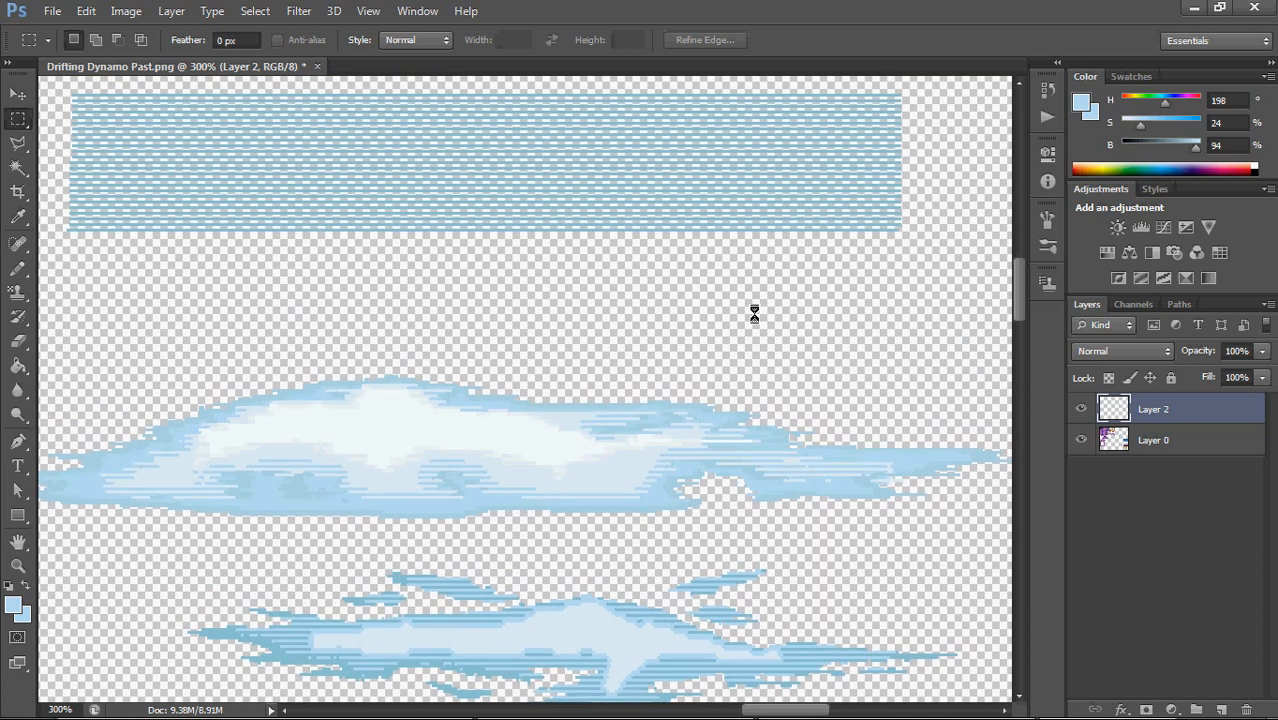
pyautogui.moveTo(62, 249); pyautogui.dragTo(929, 157)
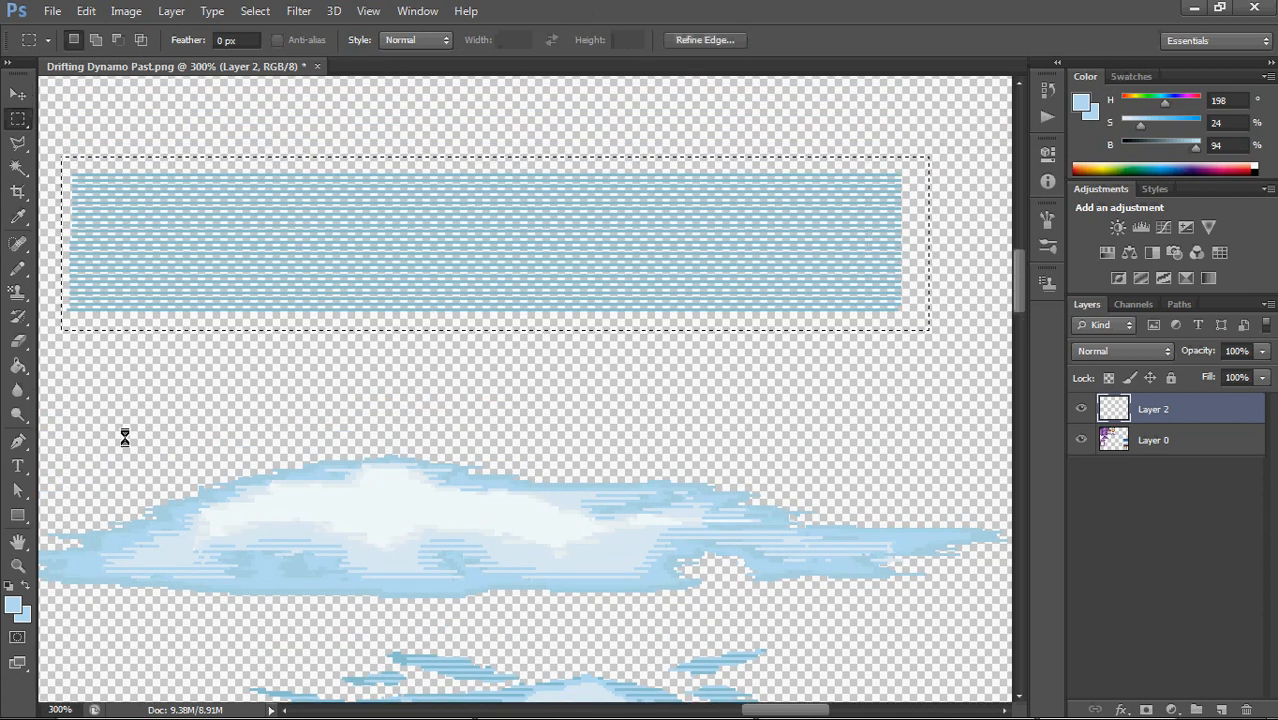
pyautogui.click(20, 366)
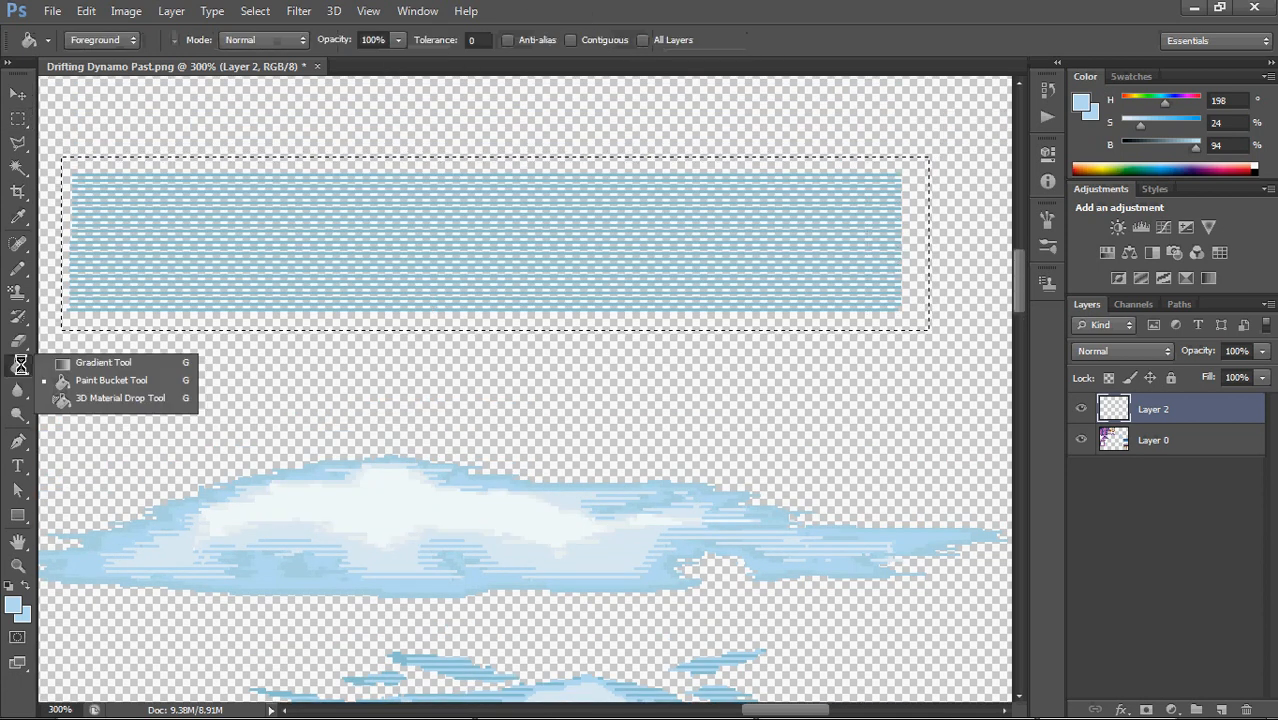
pyautogui.click(138, 383)
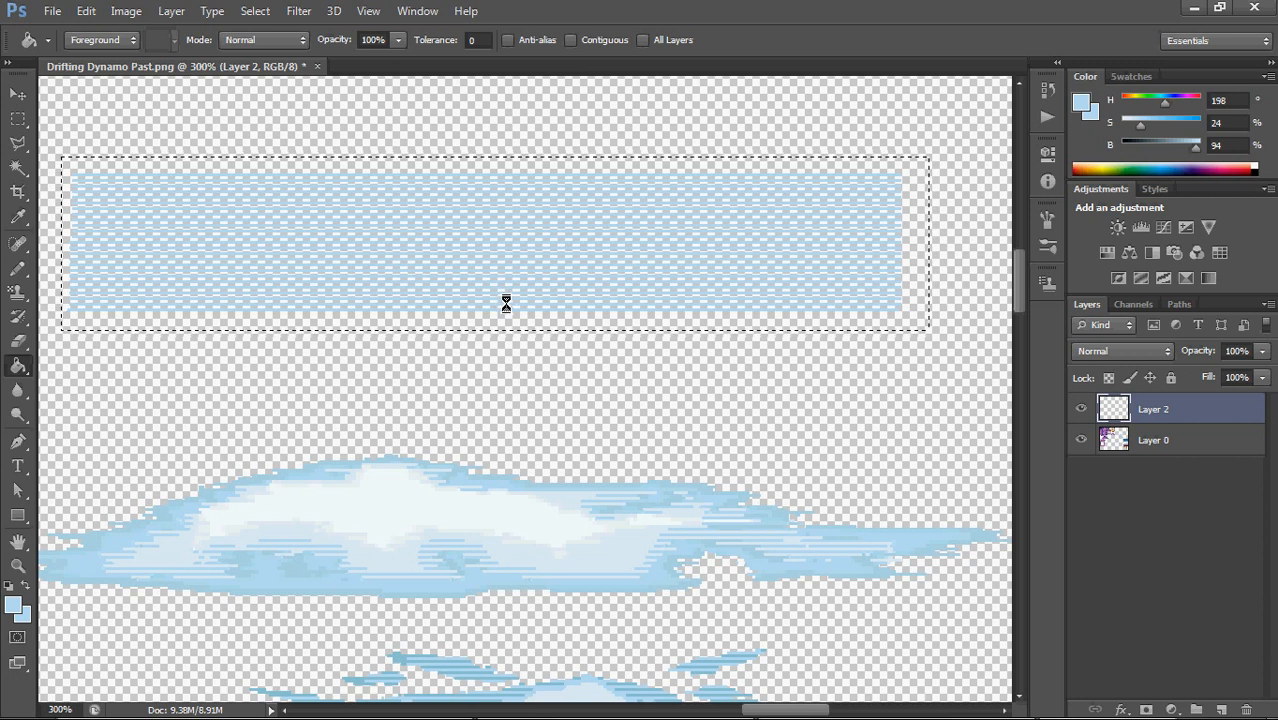
pyautogui.moveTo(18, 118); pyautogui.dragTo(117, 117)
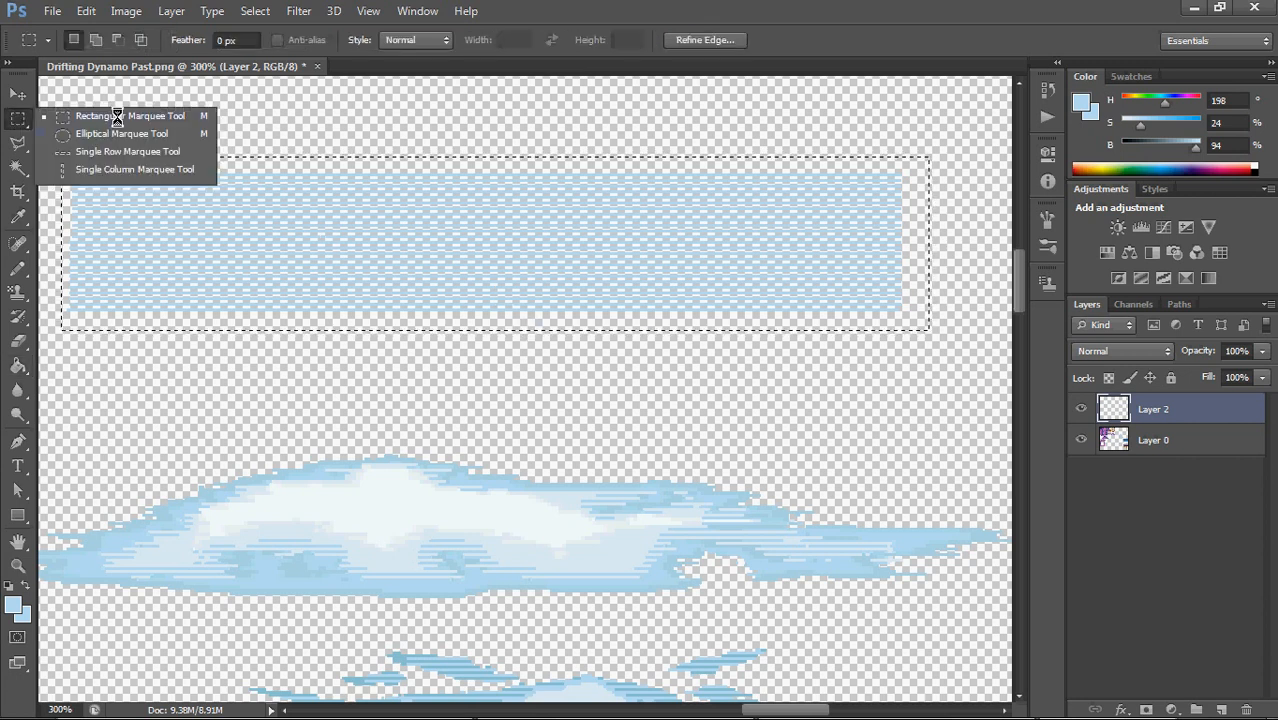
pyautogui.click(390, 107)
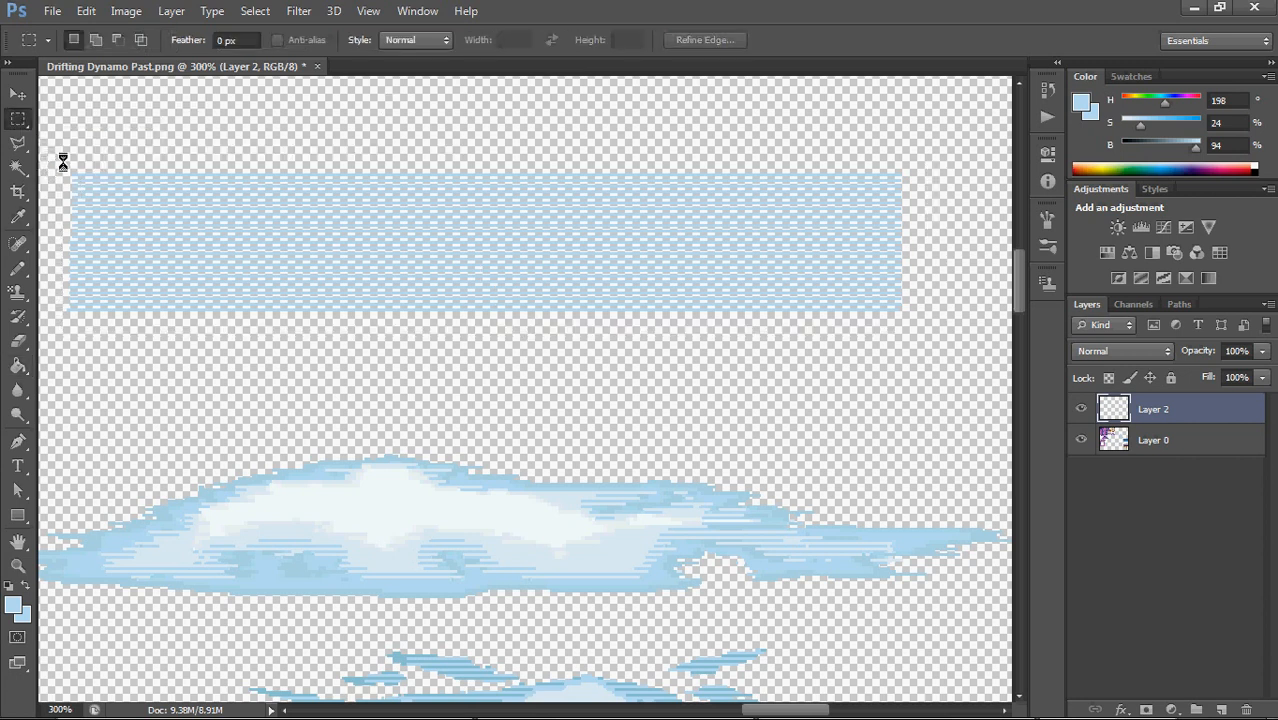
# Select the middle cloud's pale interior with the Magic Wand and move the selection outline onto the striped line pattern
pyautogui.scroll(-4, 708, 481)
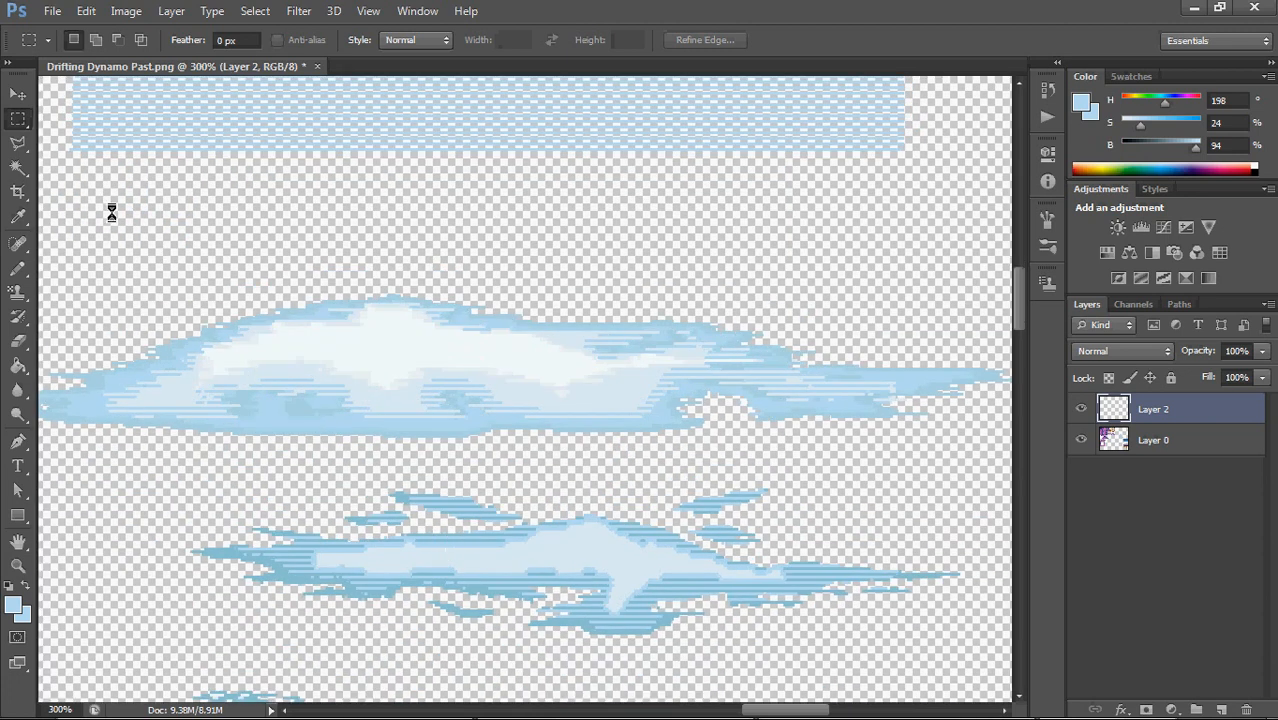
pyautogui.moveTo(18, 167); pyautogui.dragTo(62, 184)
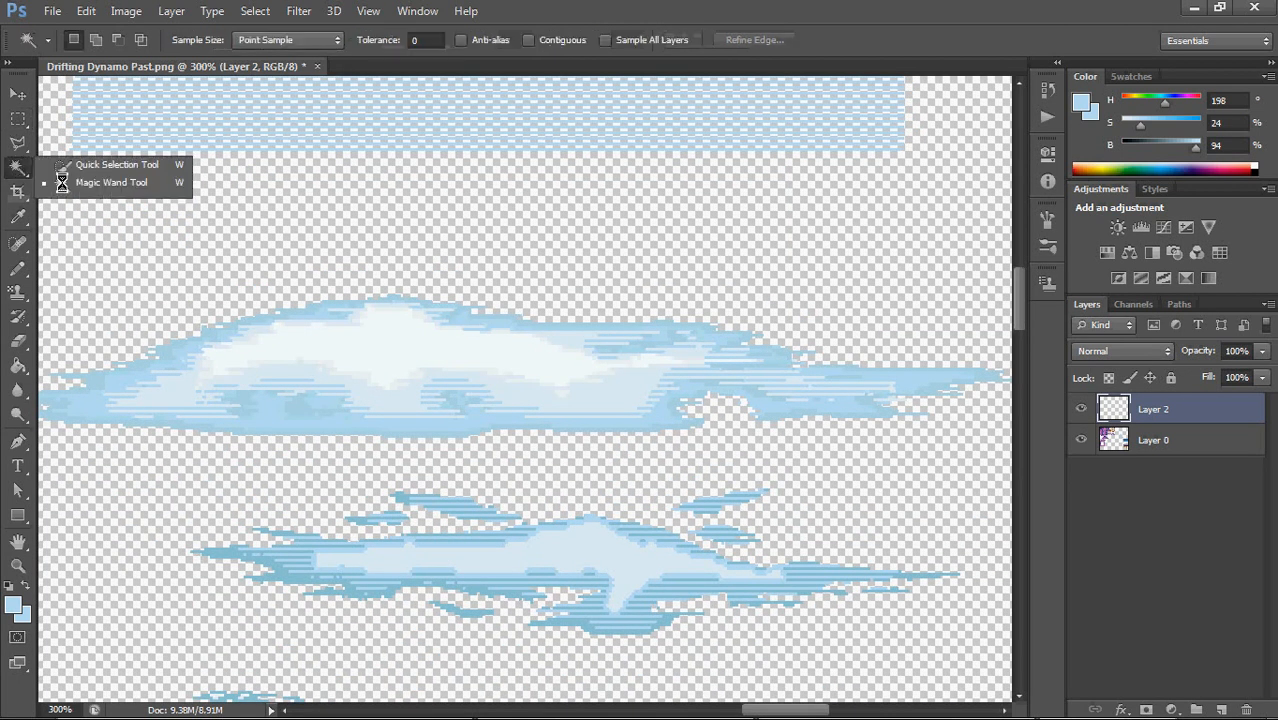
pyautogui.click(603, 541)
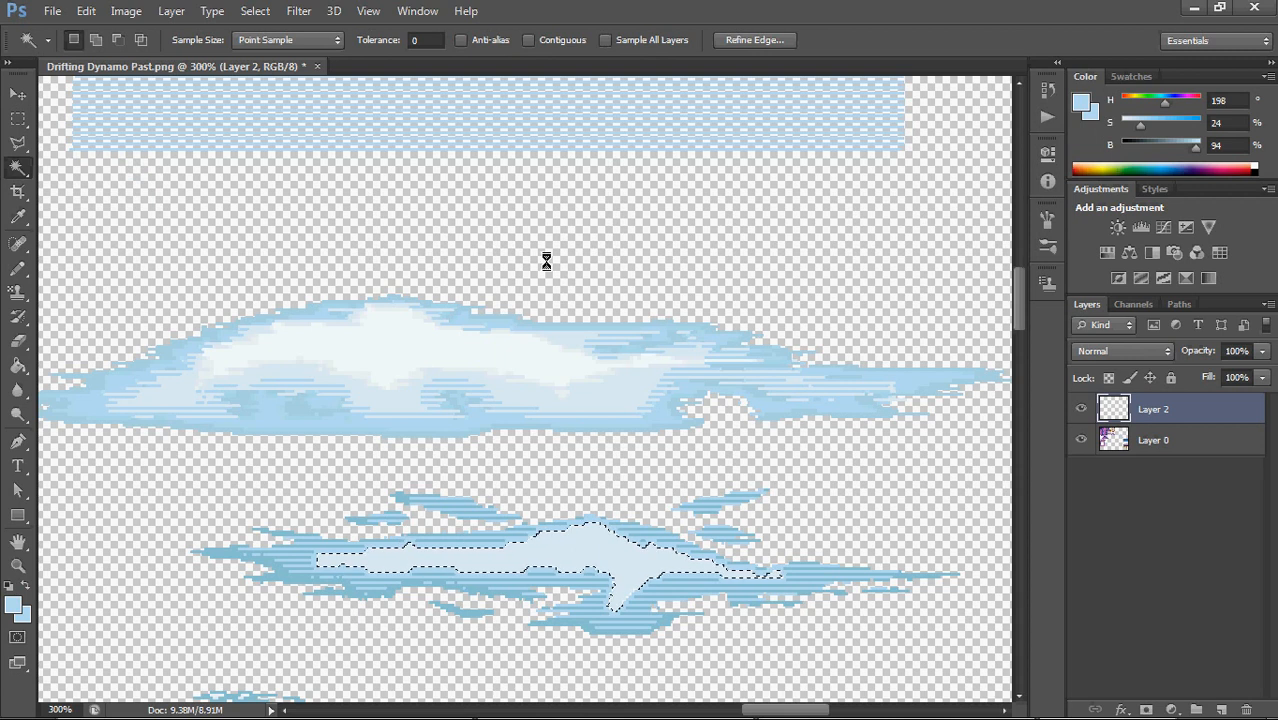
pyautogui.moveTo(424, 199); pyautogui.dragTo(432, 215)
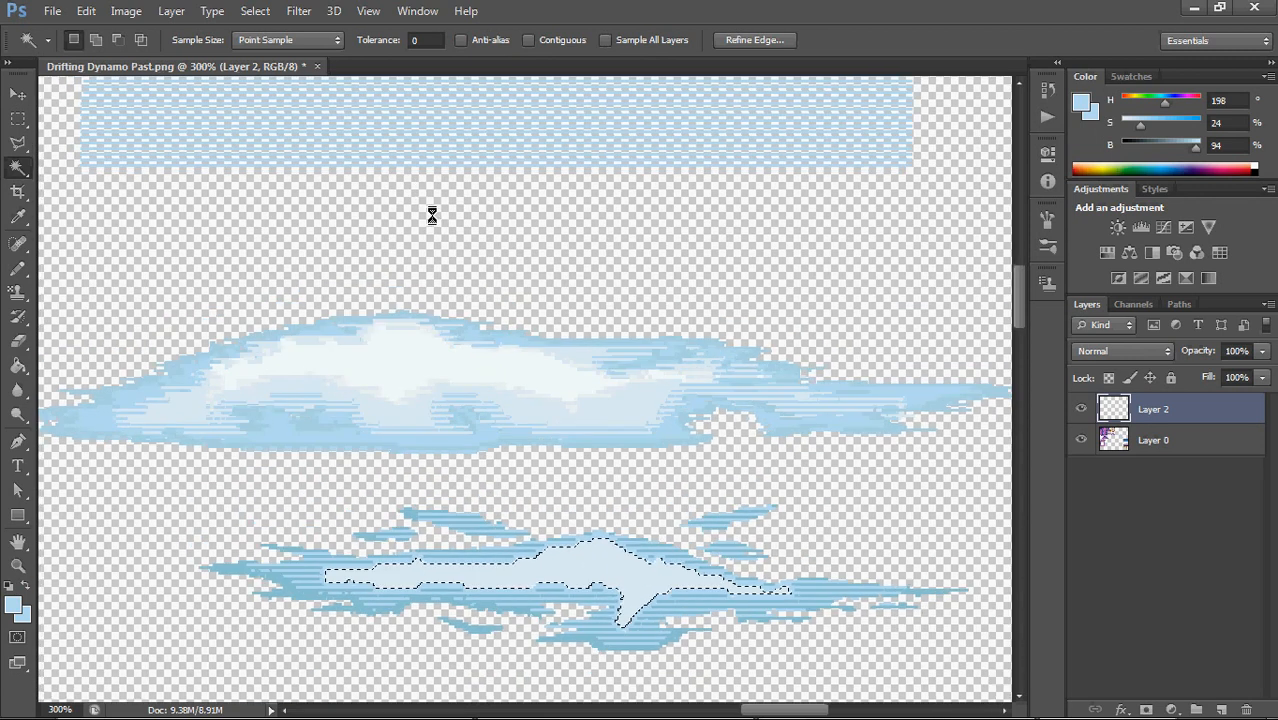
pyautogui.moveTo(605, 559); pyautogui.dragTo(543, 97)
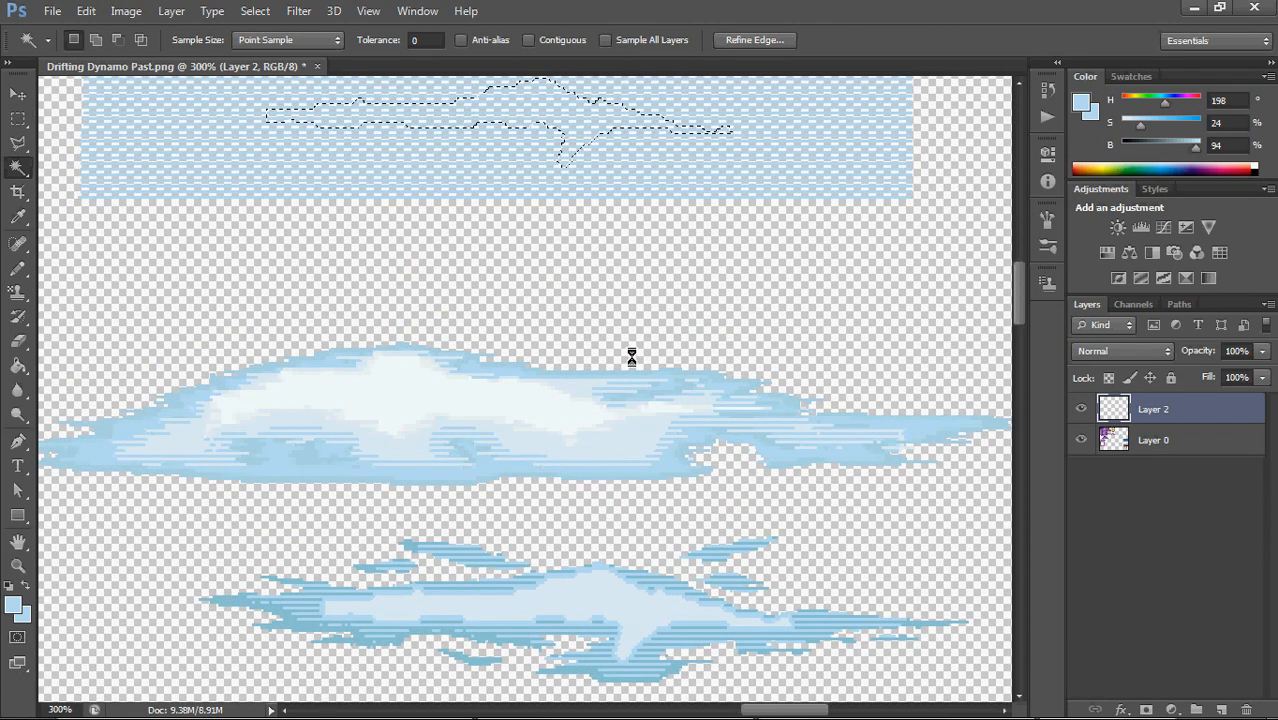
# Copy the selected stripes to a new layer and place them over the middle cloud's pale interior
pyautogui.hotkey('ctrl', 'j')
pyautogui.moveTo(577, 163); pyautogui.dragTo(632, 626)
pyautogui.scroll(-3, 670, 428)
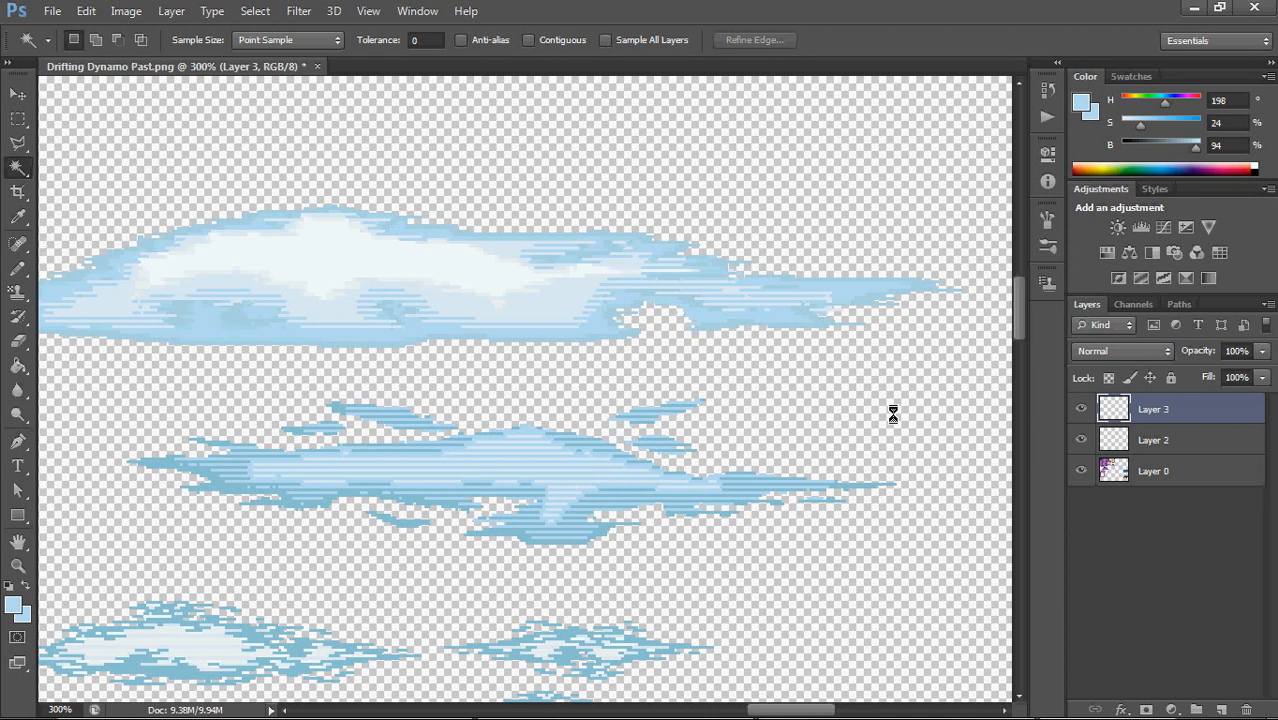
# Merge Layer 2 and Layer 3 into a single layer
pyautogui.keyDown('shift'); pyautogui.click(1137, 440); pyautogui.keyUp('shift')
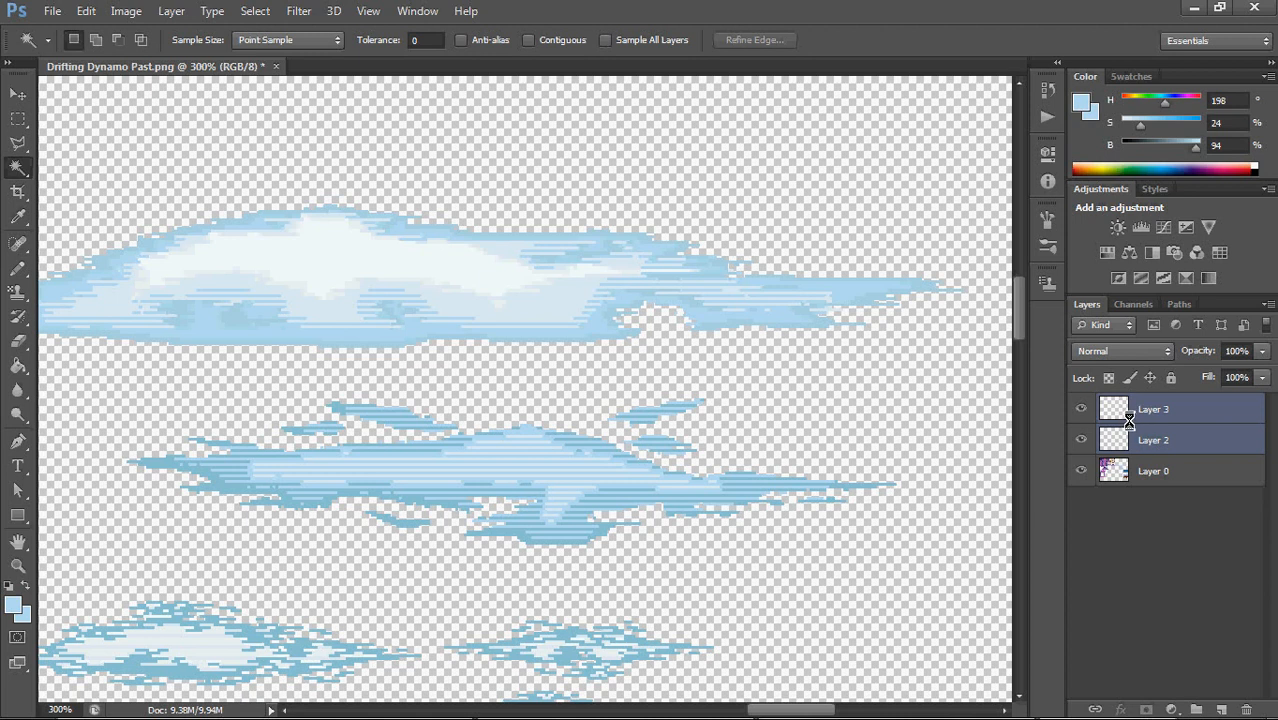
pyautogui.rightClick(1130, 415)
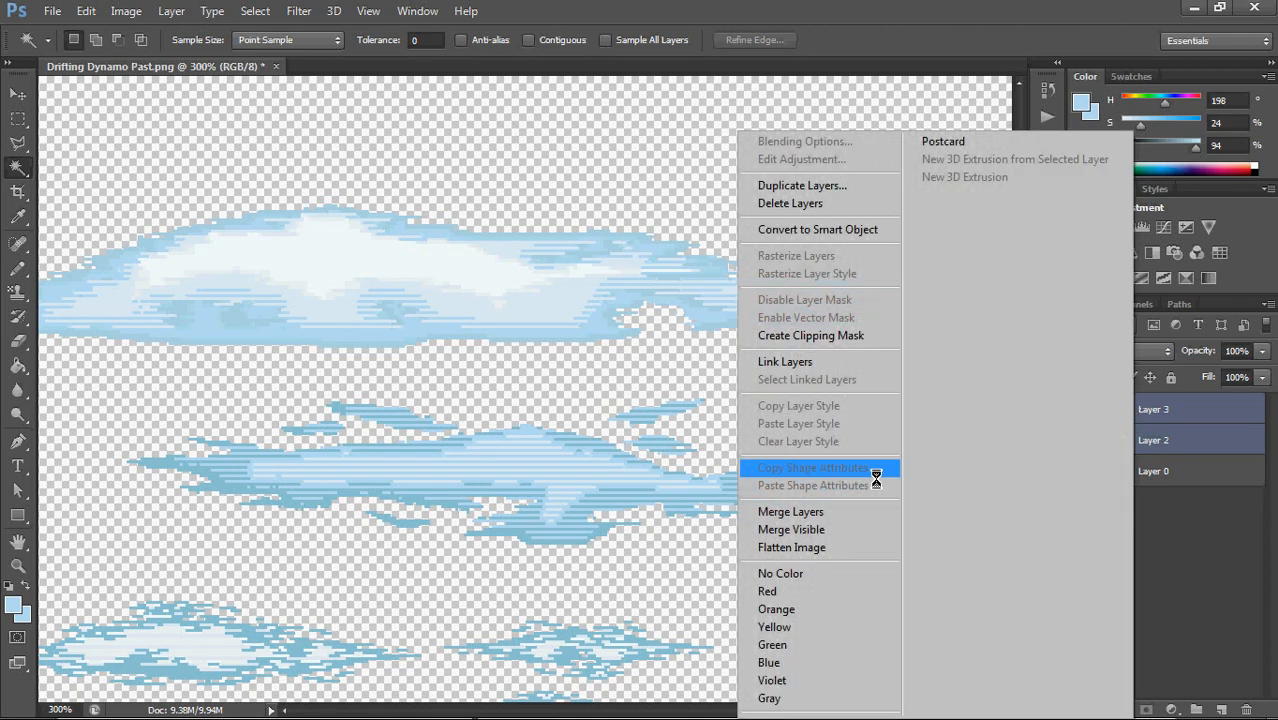
pyautogui.click(824, 511)
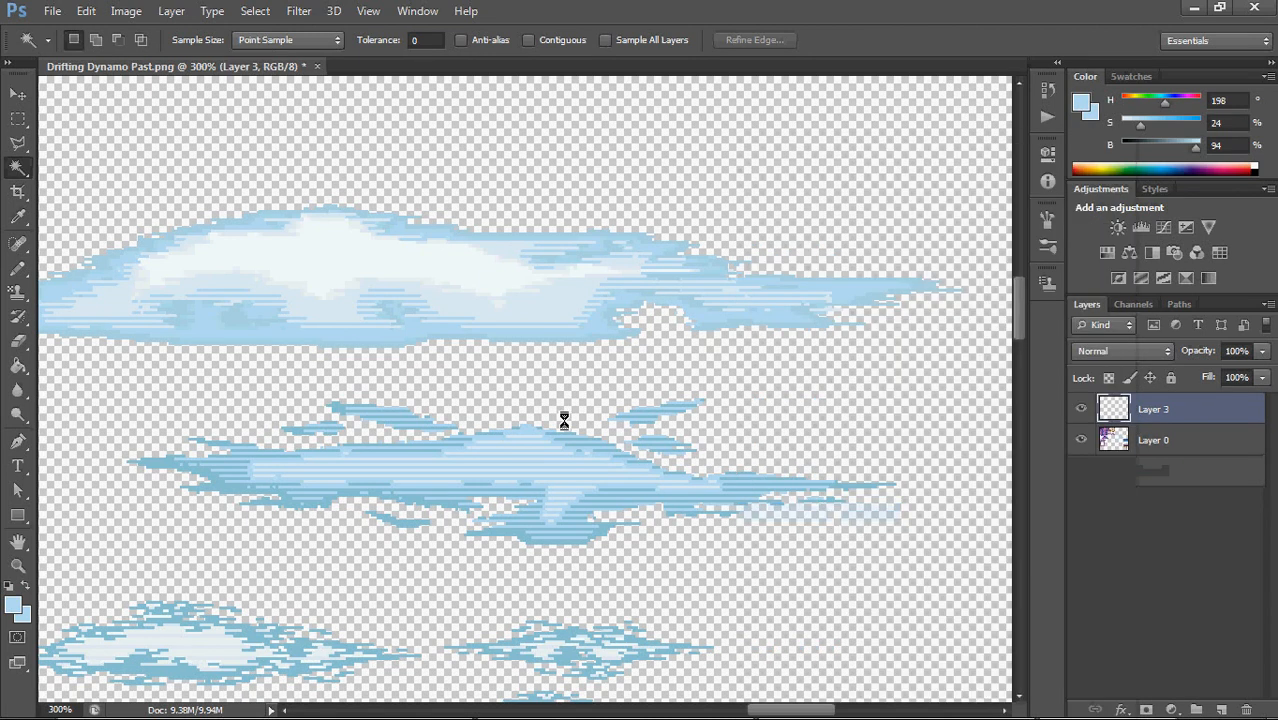
# Paint the middle cloud's center and lower bulge with the Pencil at 5 px, using the palest blue sampled from the upper cloud's underside
pyautogui.rightClick(17, 268)
pyautogui.click(76, 285)
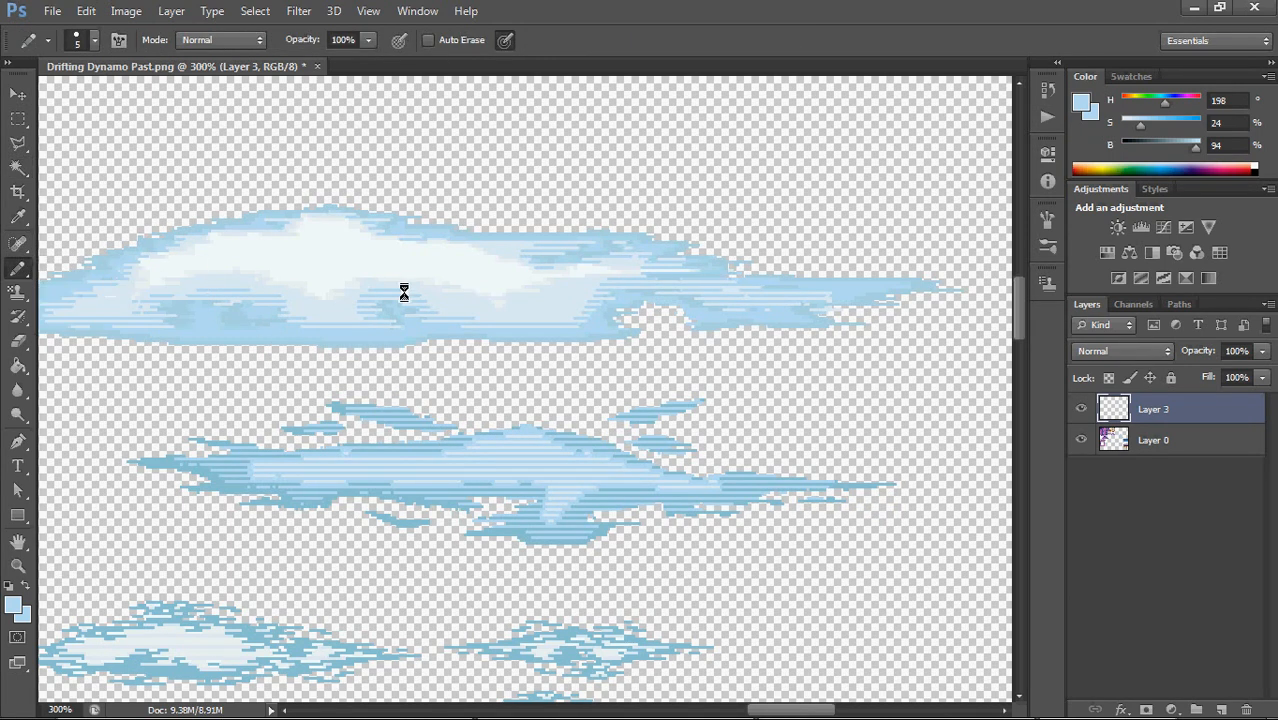
pyautogui.keyDown('alt'); pyautogui.click(333, 305); pyautogui.keyUp('alt')
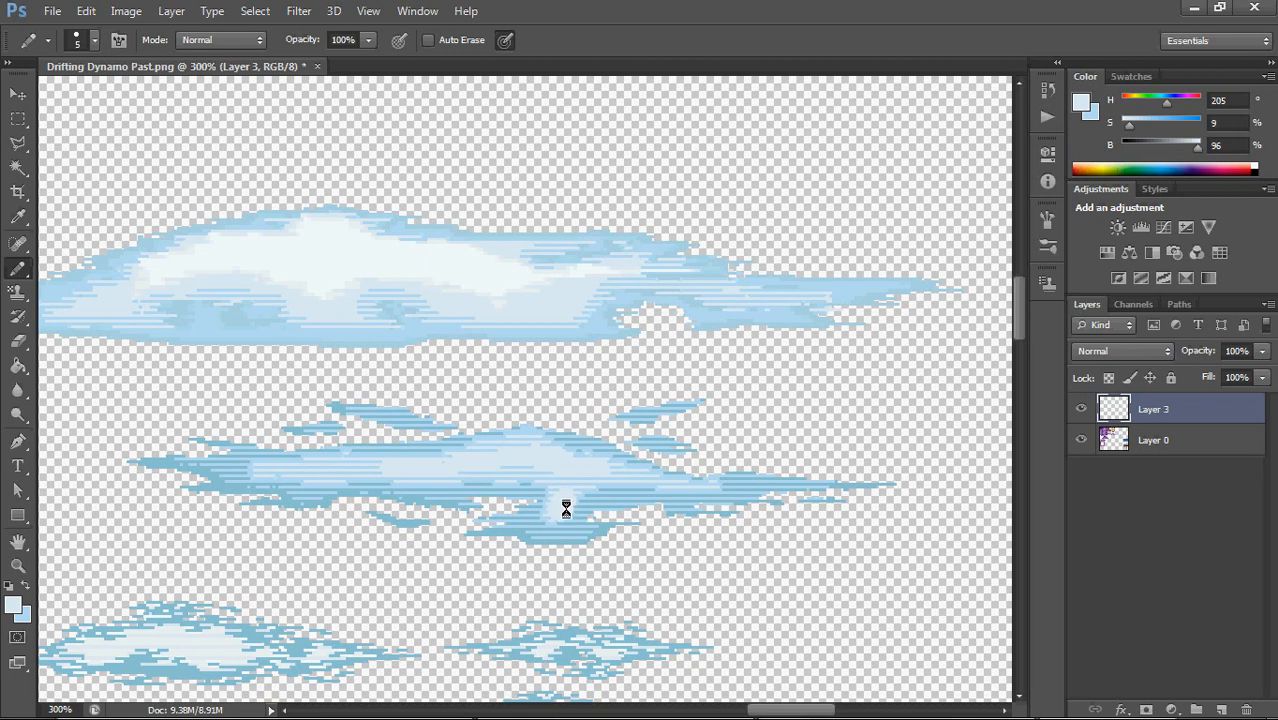
pyautogui.moveTo(559, 519); pyautogui.dragTo(556, 505)
pyautogui.keyDown('alt'); pyautogui.click(537, 521); pyautogui.keyUp('alt')
# Copy a small striped edge from the middle cloud's pale interior and place it on the near side of the pale lower bulge
pyautogui.moveTo(786, 711)
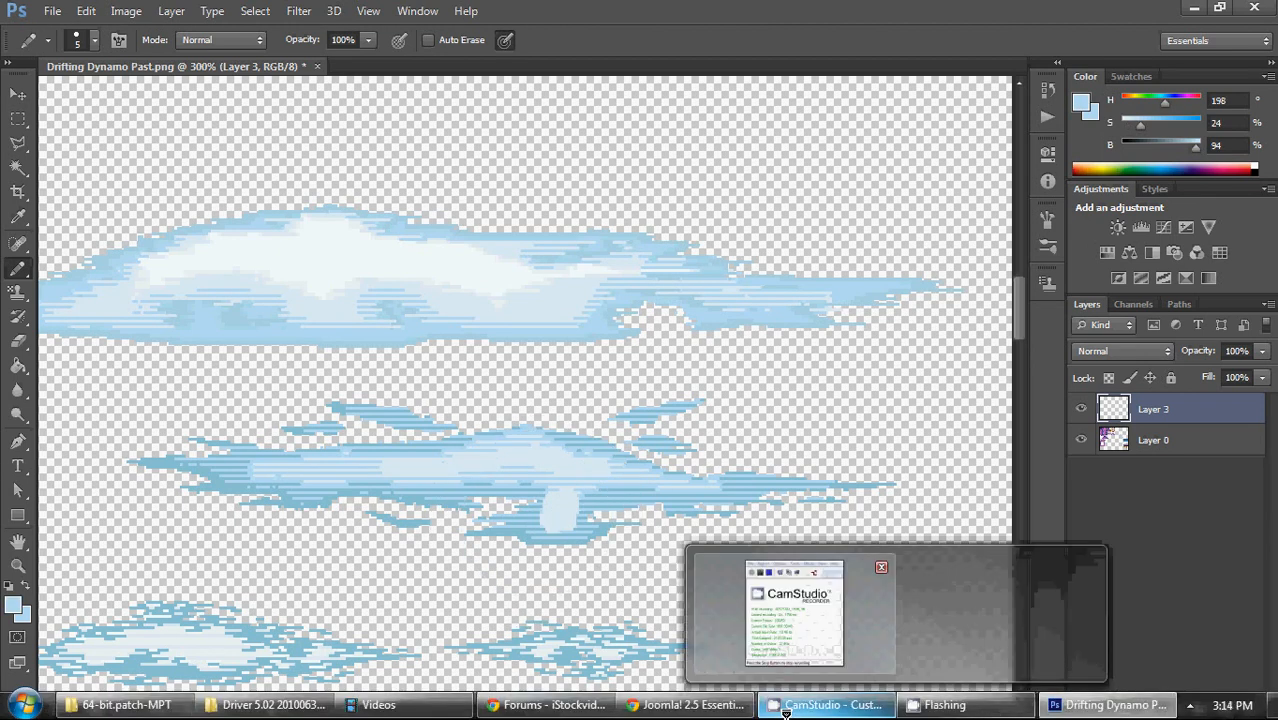
pyautogui.hotkey('ctrl', '+')
pyautogui.hotkey('ctrl', '+')
pyautogui.hotkey('ctrl', '+')
pyautogui.hotkey('ctrl', '+')
pyautogui.hotkey('ctrl', '+')
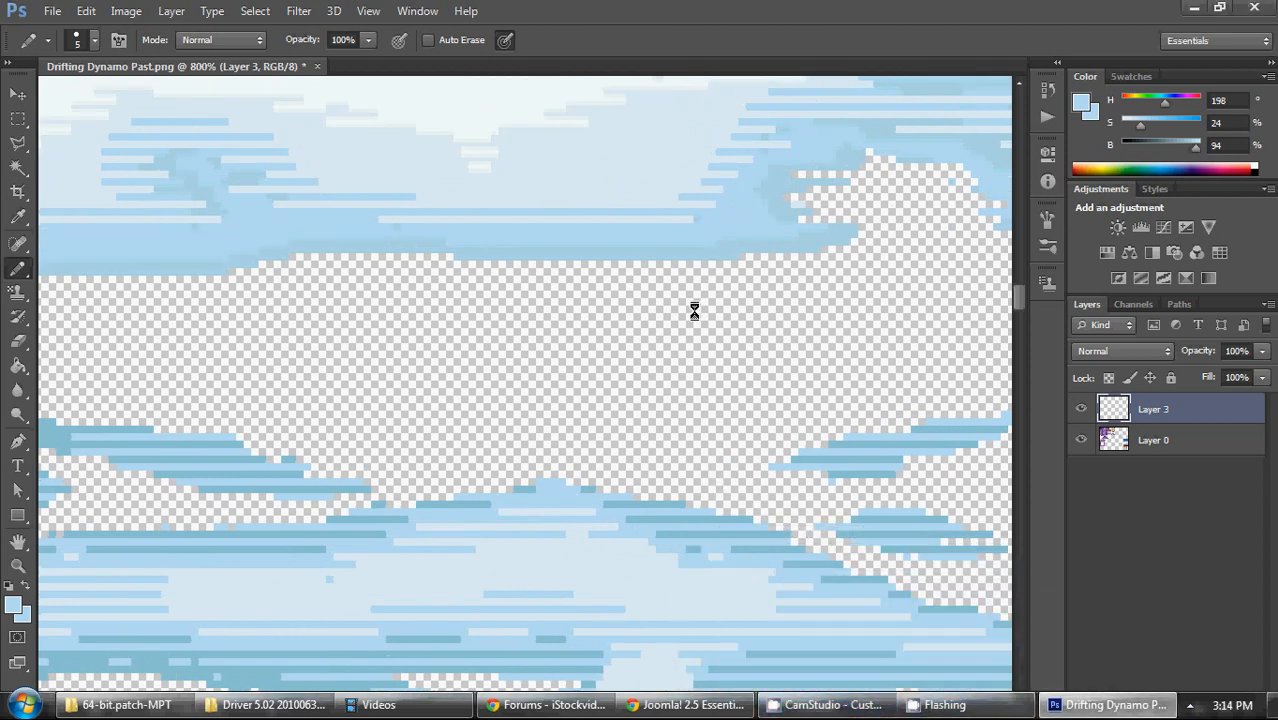
pyautogui.moveTo(664, 446); pyautogui.dragTo(673, 246)
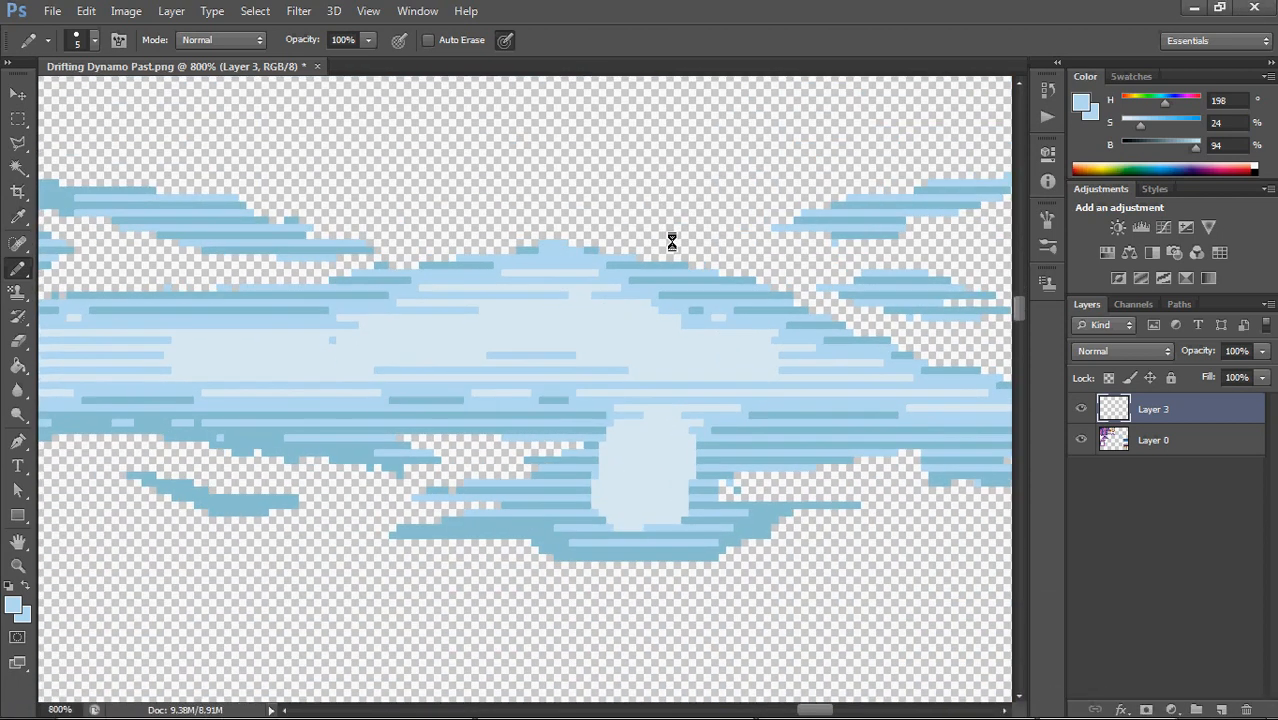
pyautogui.click(18, 118)
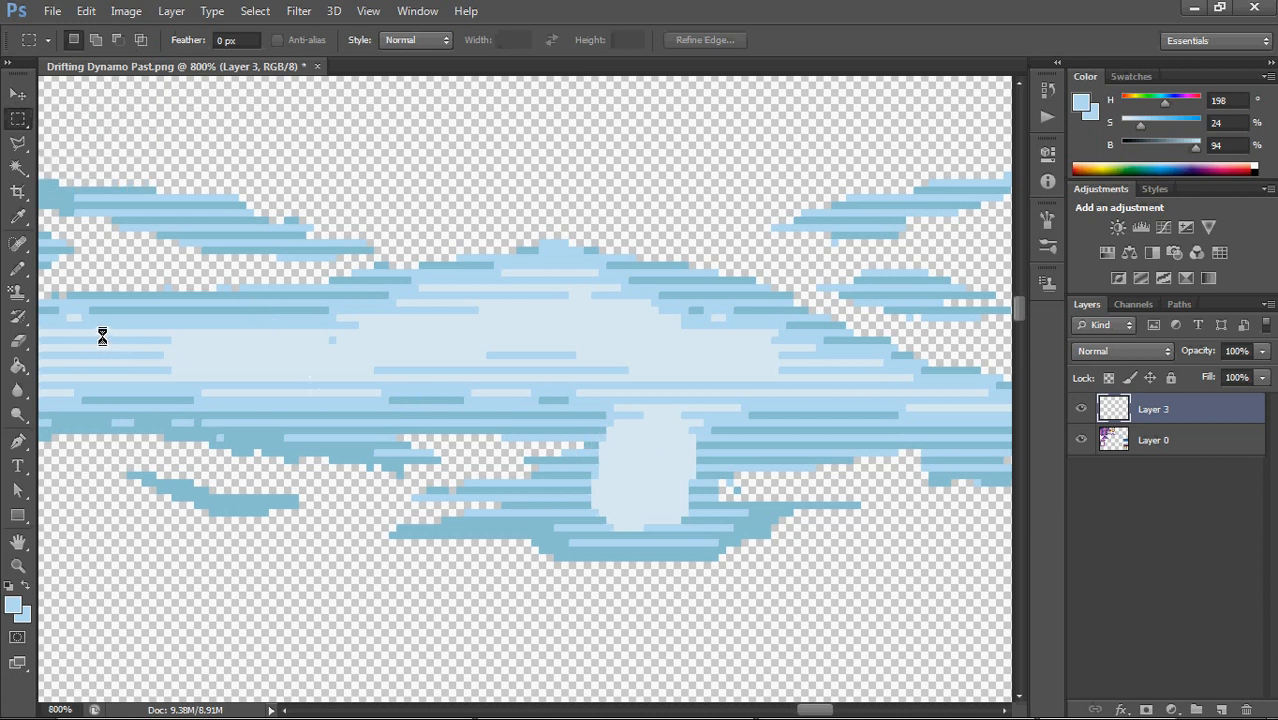
pyautogui.moveTo(97, 330); pyautogui.dragTo(208, 380)
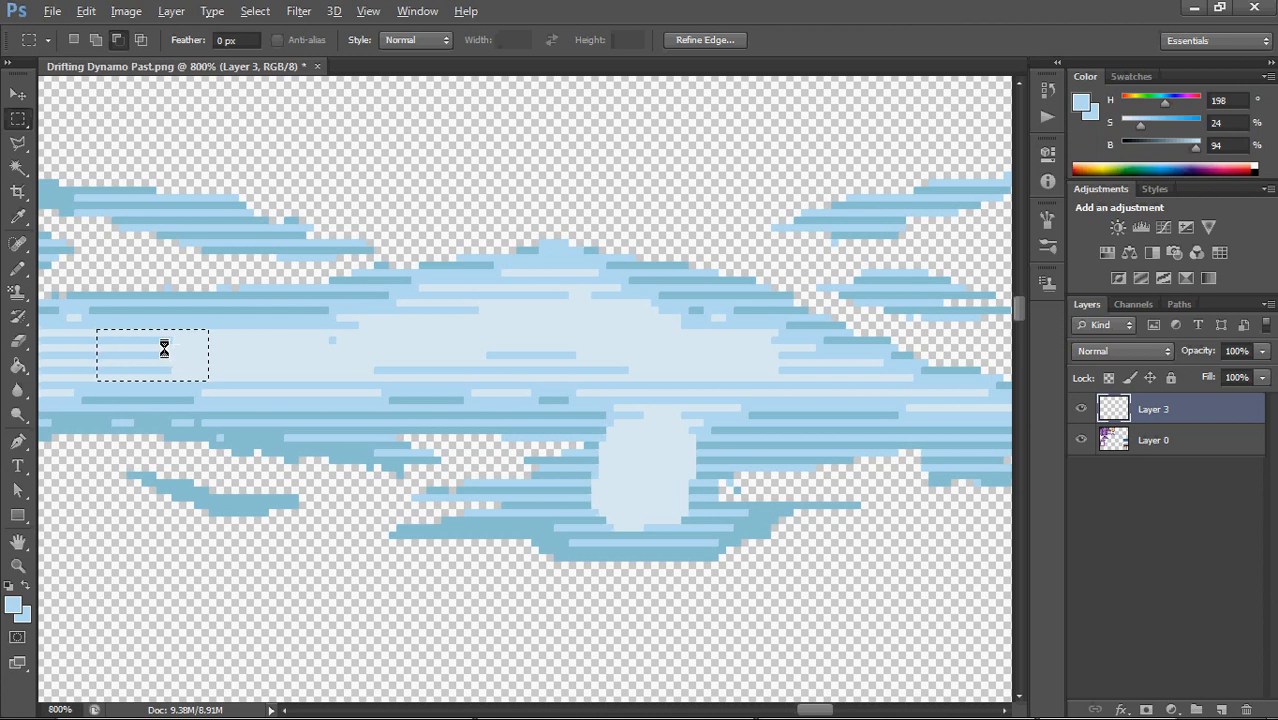
pyautogui.moveTo(164, 349)
pyautogui.mouseDown()
pyautogui.moveTo(508, 337)
pyautogui.moveTo(656, 439)
pyautogui.moveTo(655, 486)
pyautogui.moveTo(648, 368)
pyautogui.moveTo(575, 163)
pyautogui.mouseUp()
pyautogui.moveTo(457, 104); pyautogui.dragTo(525, 190)
pyautogui.moveTo(681, 201); pyautogui.dragTo(584, 111)
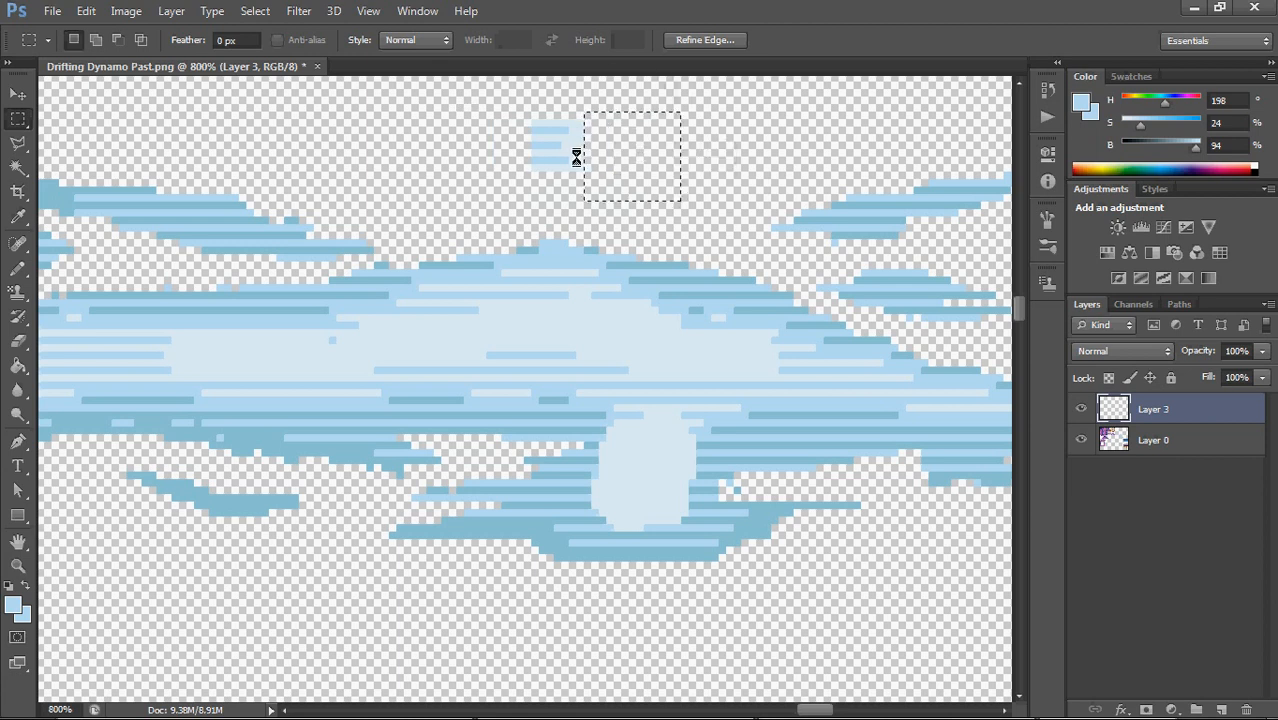
pyautogui.moveTo(496, 102); pyautogui.dragTo(604, 182)
pyautogui.moveTo(545, 148)
pyautogui.mouseDown()
pyautogui.moveTo(639, 259)
pyautogui.moveTo(609, 479)
pyautogui.moveTo(636, 494)
pyautogui.moveTo(616, 499)
pyautogui.mouseUp()
pyautogui.click(628, 450)
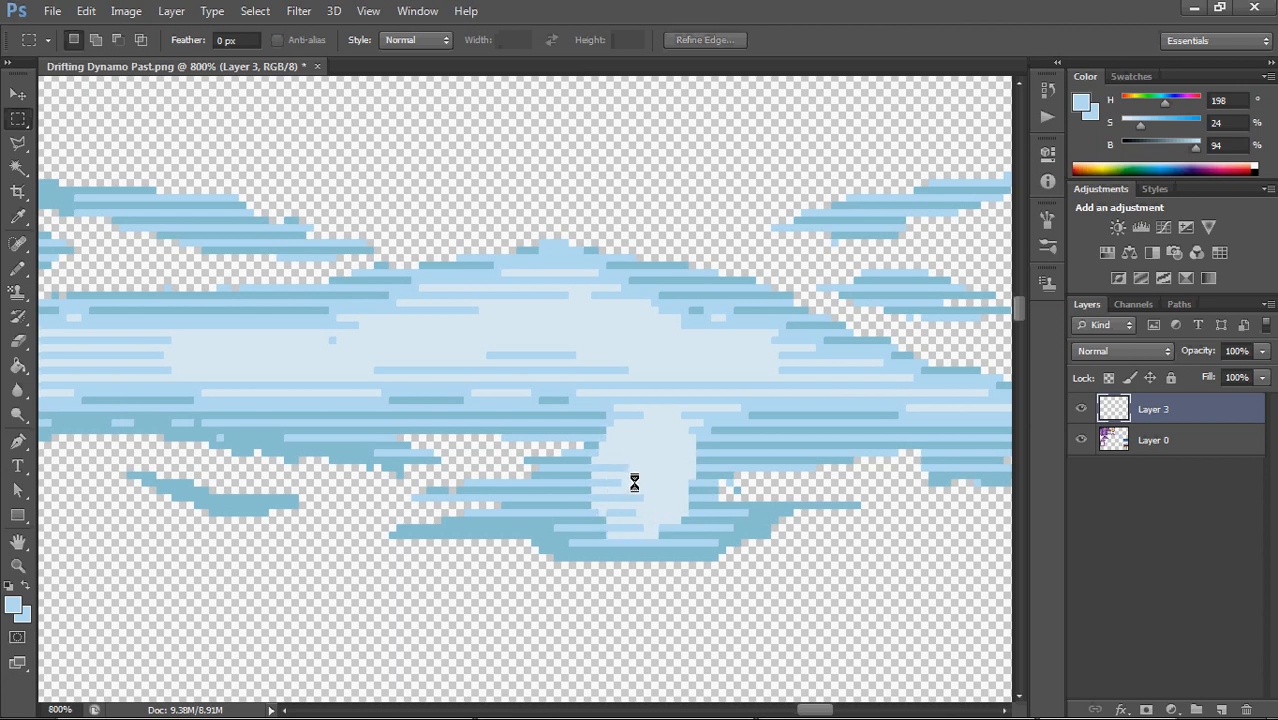
# Set the Pencil to 1 px and draw thin alternating light blue and pale lines along both sides of the pale lower bulge
pyautogui.press('b')
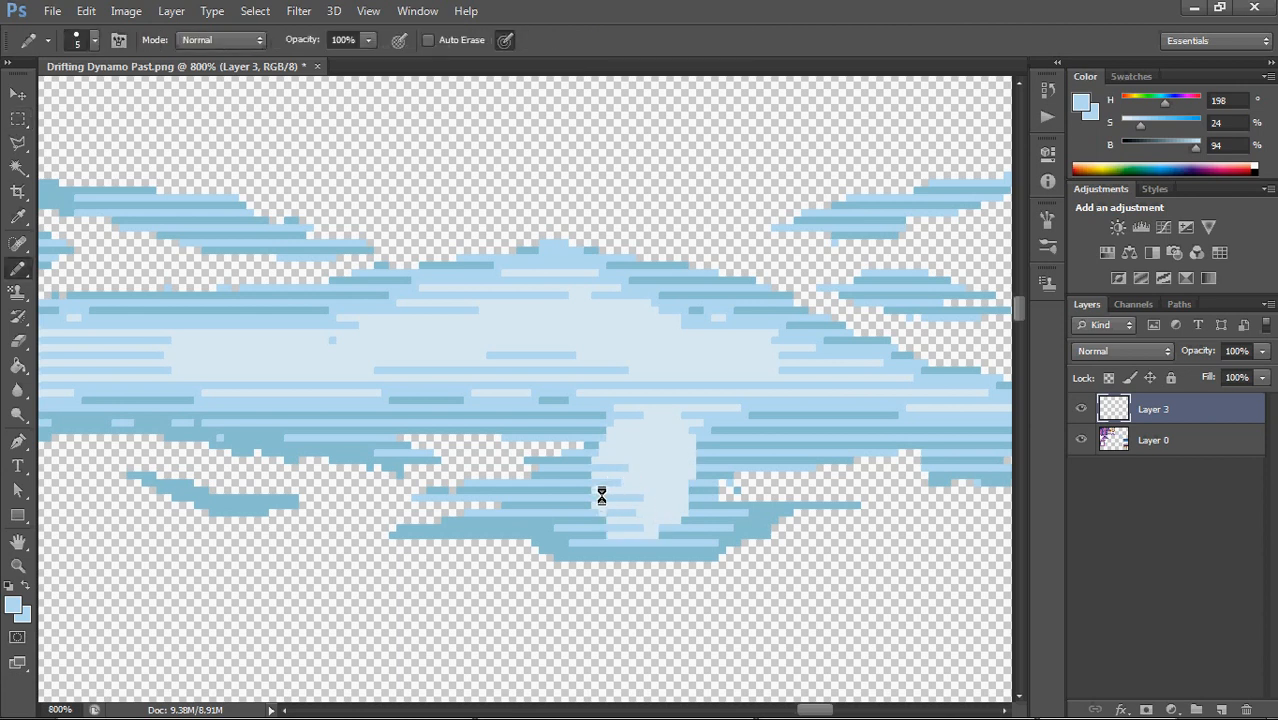
pyautogui.click(95, 40)
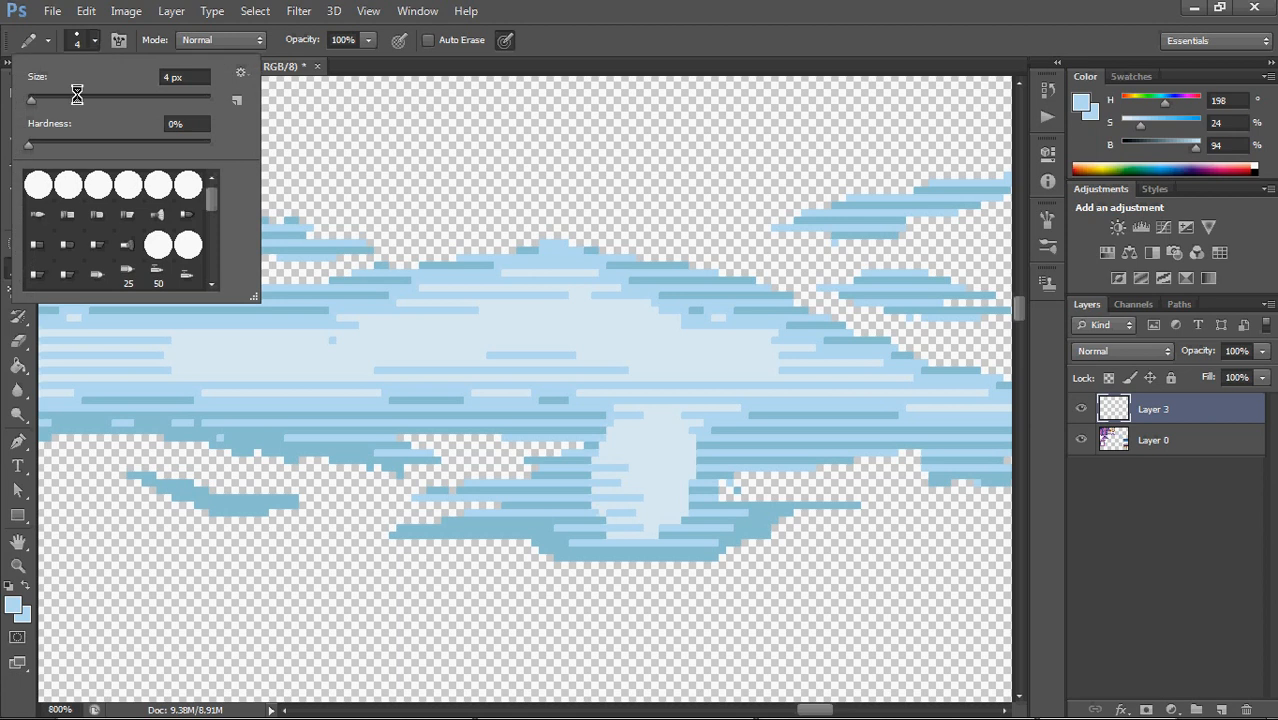
pyautogui.write('1')
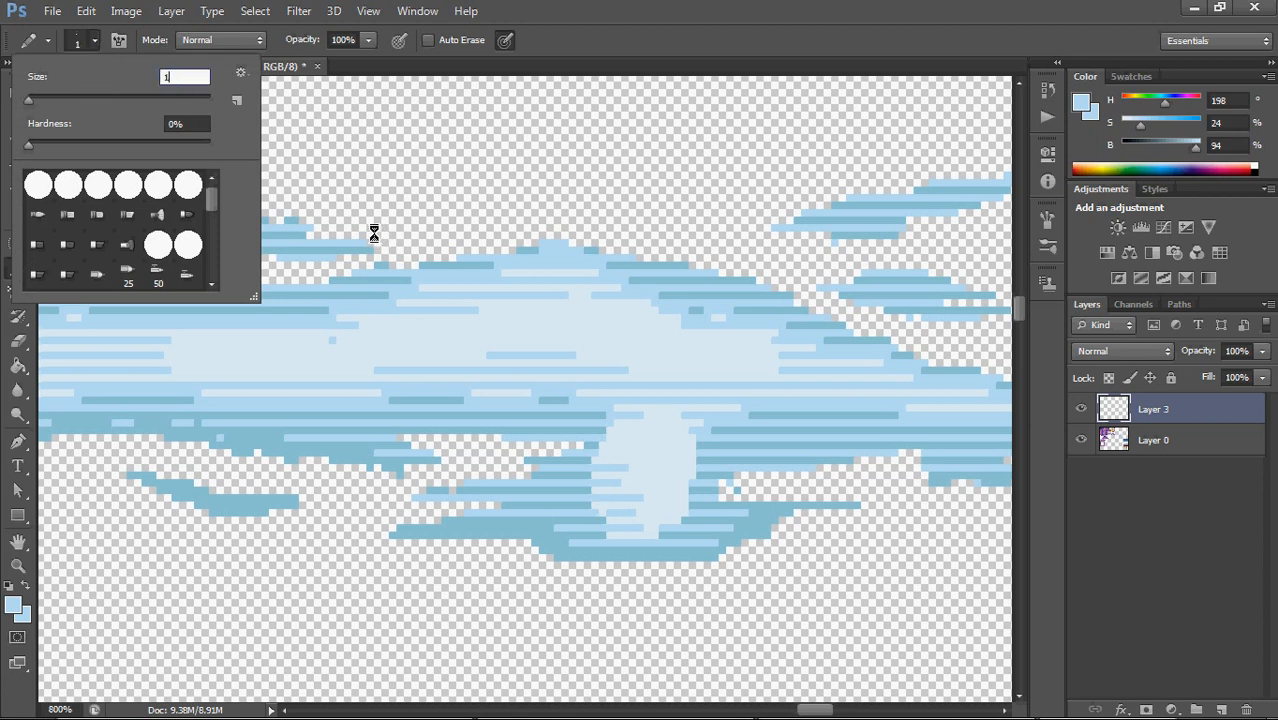
pyautogui.press('Return')
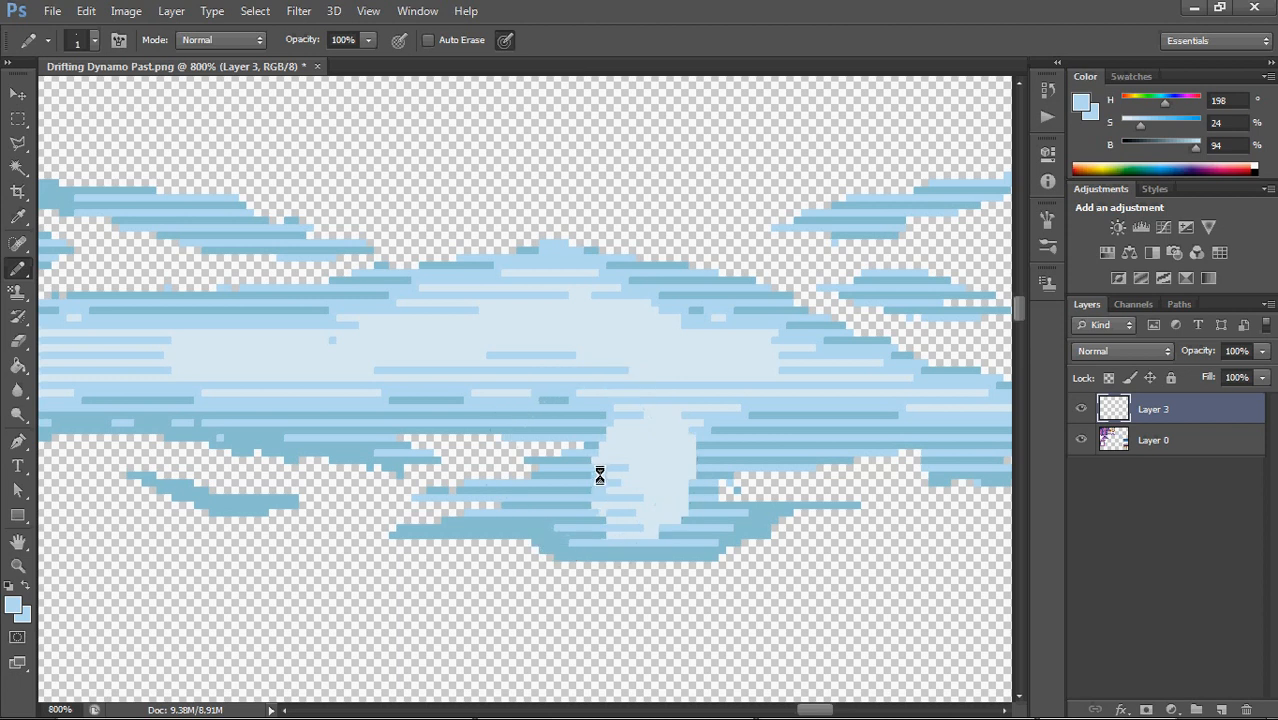
pyautogui.keyDown('alt'); pyautogui.click(646, 437); pyautogui.keyUp('alt')
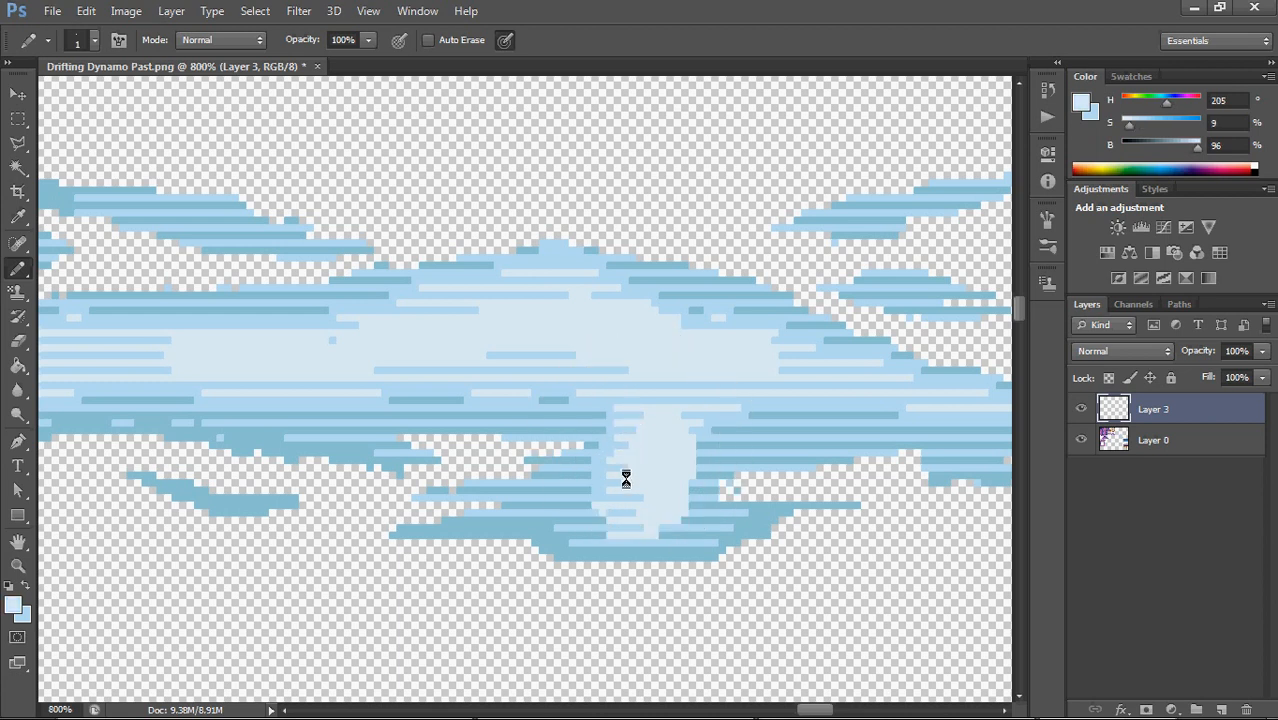
pyautogui.keyDown('alt'); pyautogui.click(616, 511); pyautogui.keyUp('alt')
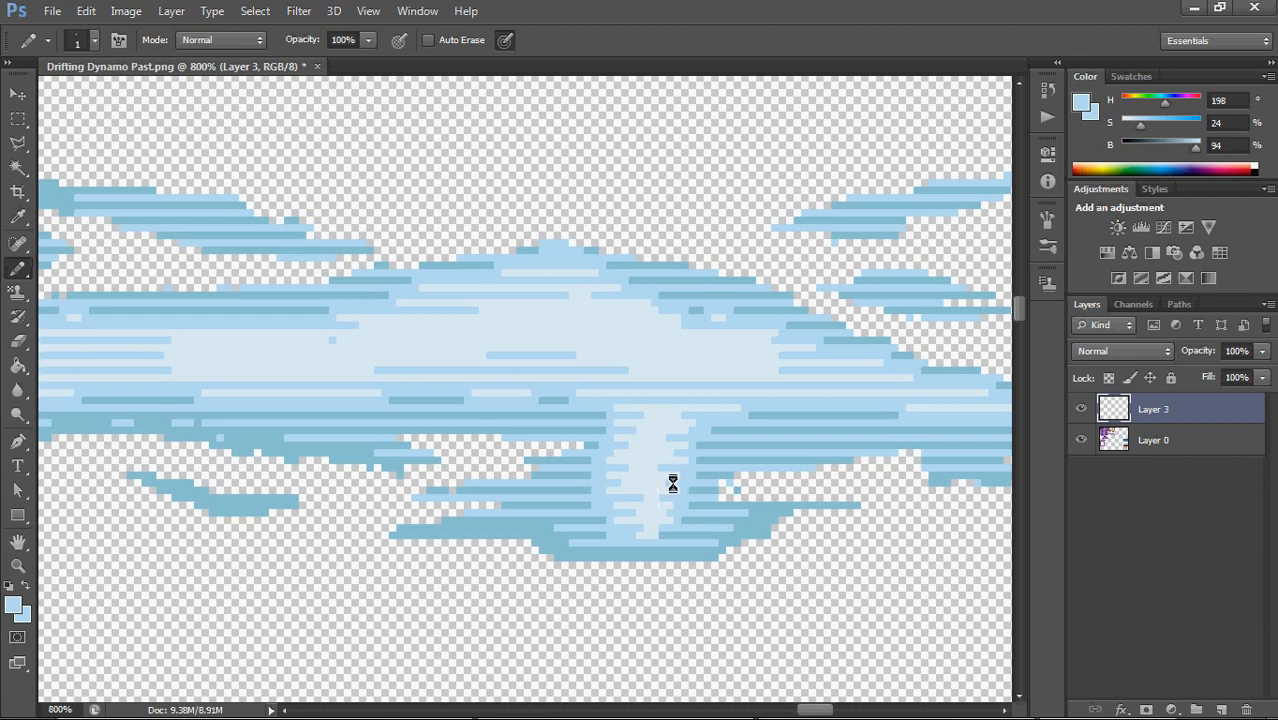
# Sample the pale blue and cover the stray light blue pixels in the middle cloud's interior
pyautogui.moveTo(546, 373); pyautogui.dragTo(678, 486)
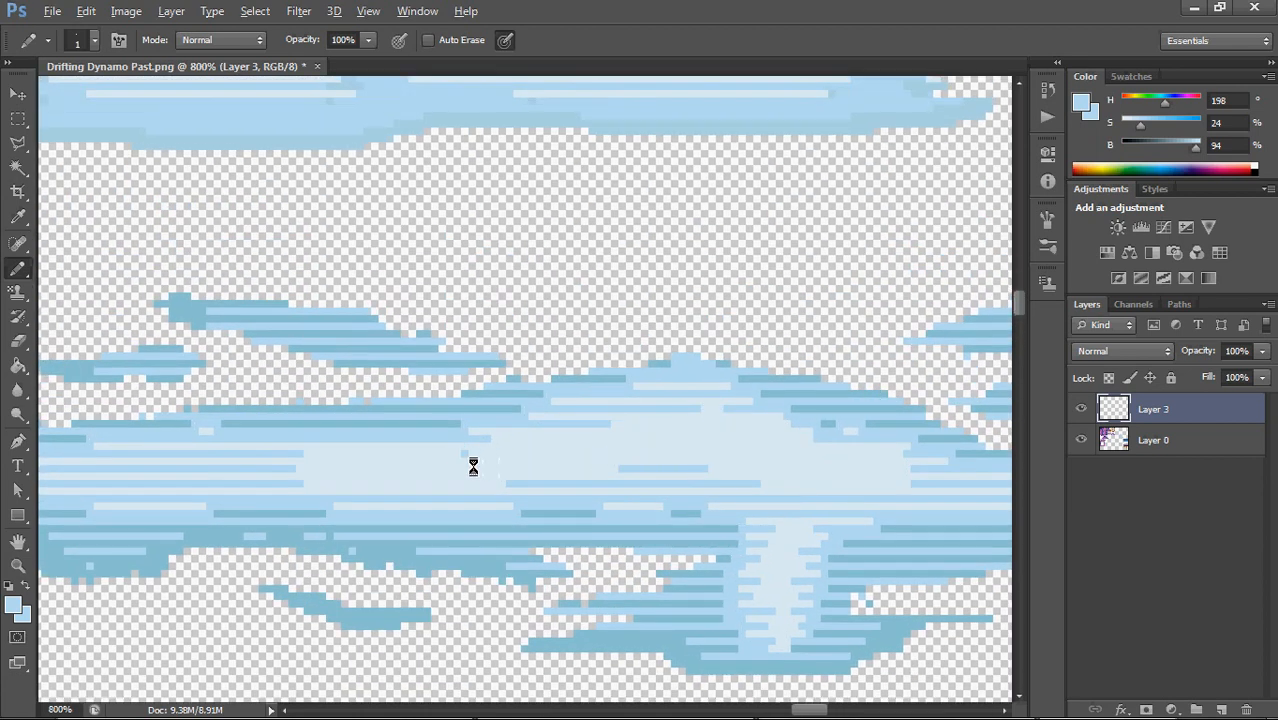
pyautogui.keyDown('alt'); pyautogui.click(469, 458); pyautogui.keyUp('alt')
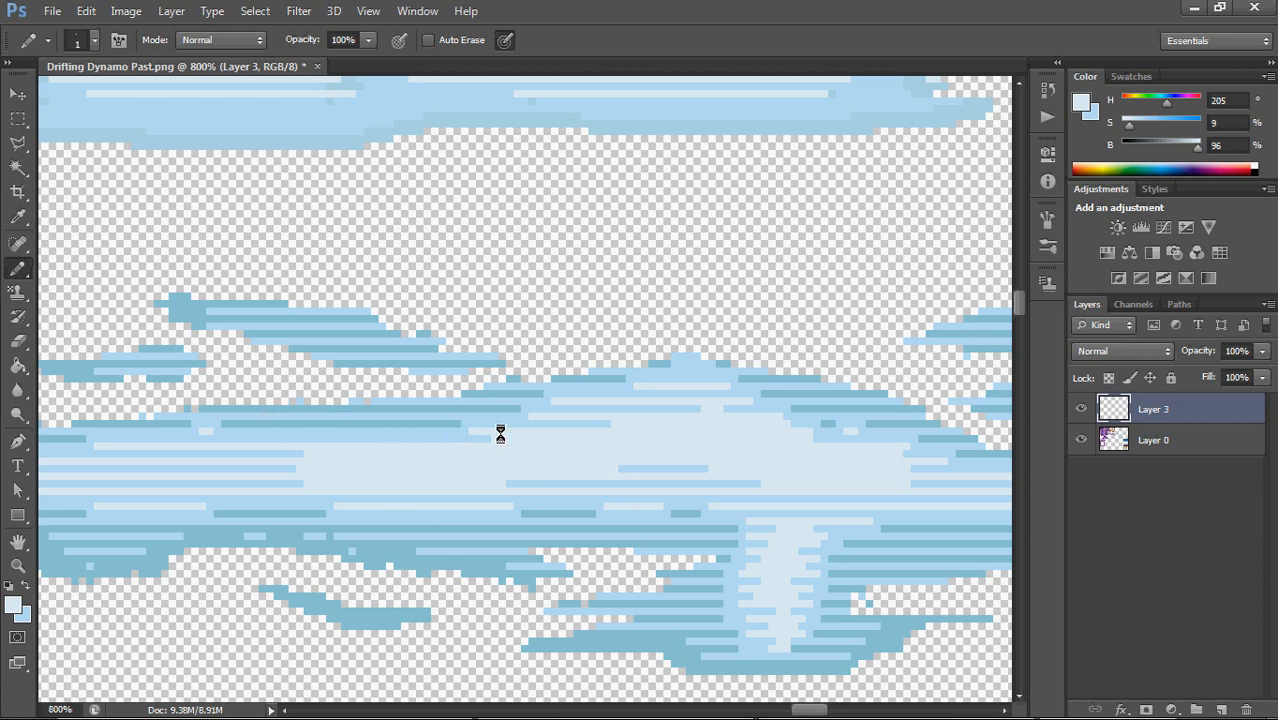
pyautogui.moveTo(354, 478); pyautogui.dragTo(508, 451)
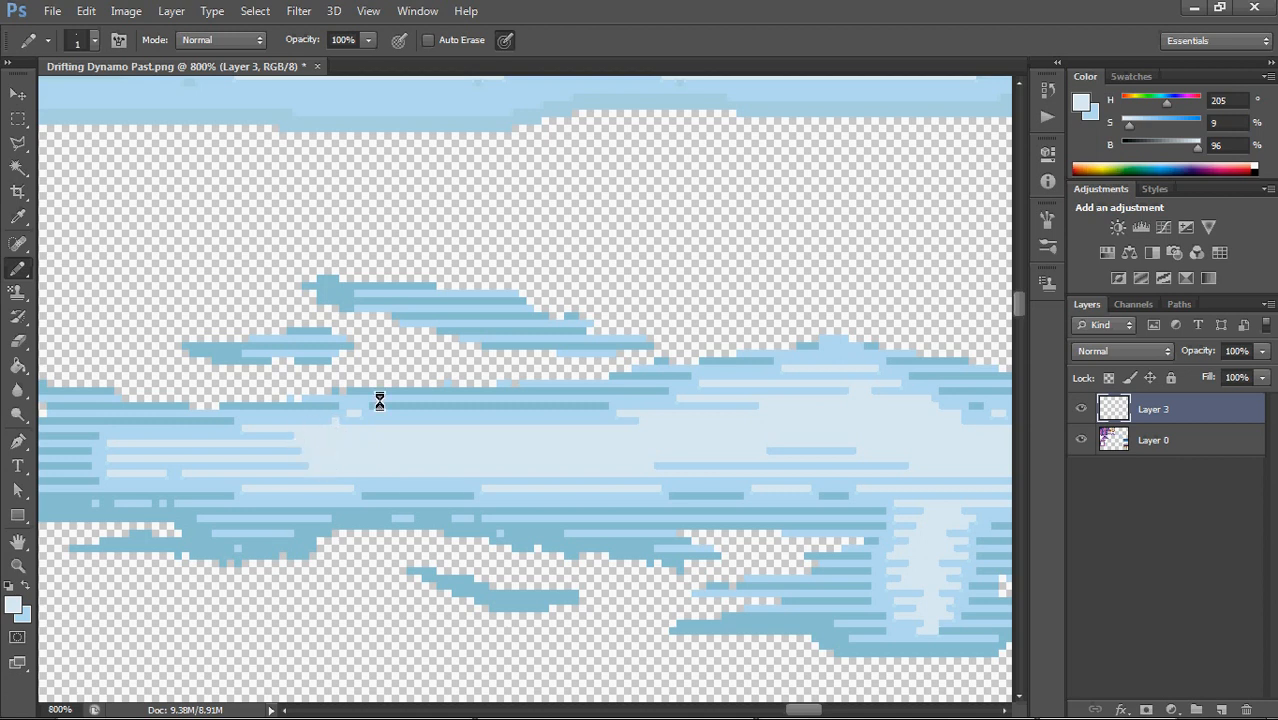
pyautogui.scroll(5, 516, 405)
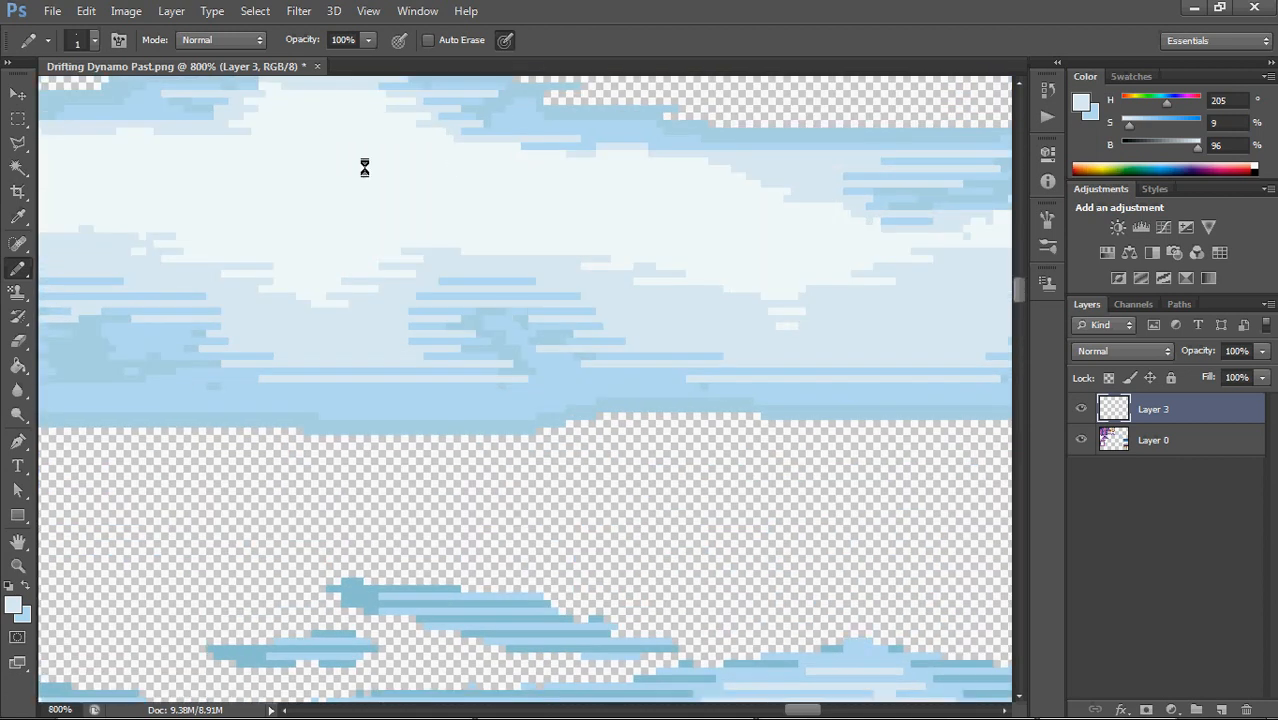
pyautogui.scroll(2, 456, 328)
pyautogui.scroll(-6, 400, 148)
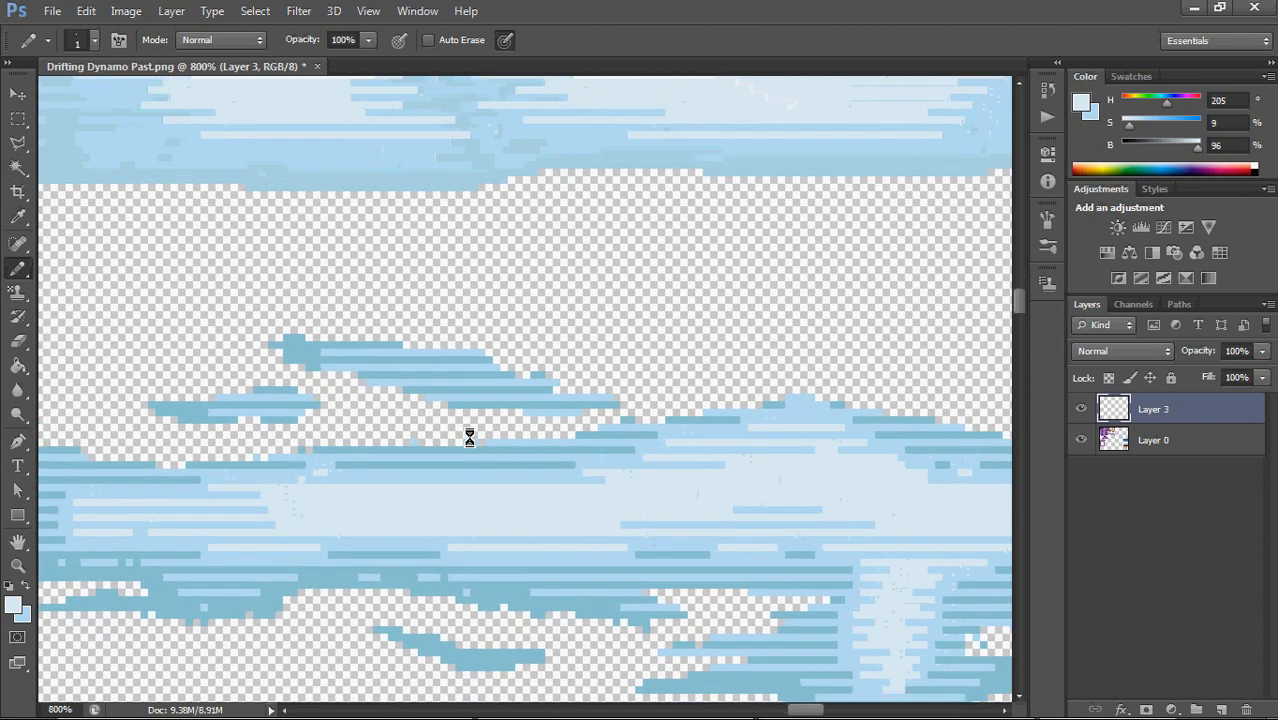
pyautogui.moveTo(469, 437); pyautogui.dragTo(457, 457)
# Enlarge the Pencil to 5 px and fill the middle cloud's central hump with the pale blue nearly up to its upper outline
pyautogui.press(']')
pyautogui.press(']')
pyautogui.press(']')
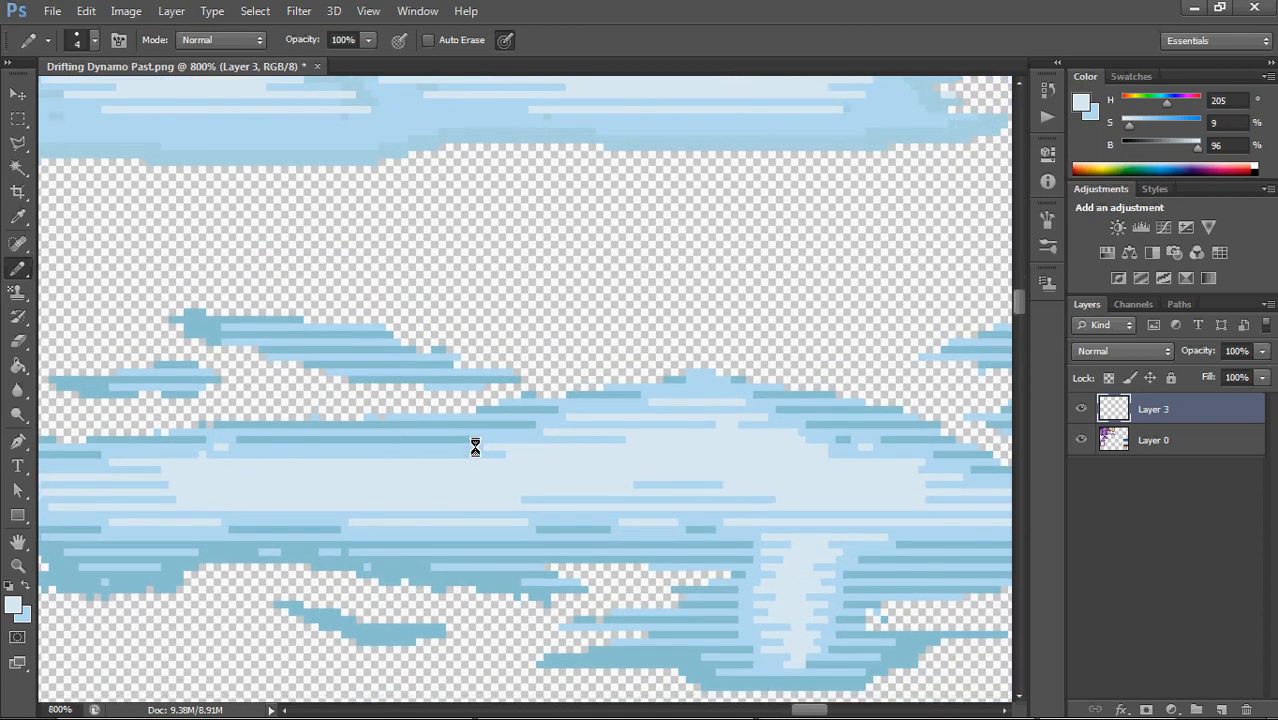
pyautogui.click(448, 478)
pyautogui.moveTo(406, 479)
pyautogui.mouseDown()
pyautogui.moveTo(652, 420)
pyautogui.moveTo(796, 454)
pyautogui.moveTo(767, 429)
pyautogui.moveTo(860, 468)
pyautogui.moveTo(836, 447)
pyautogui.moveTo(857, 450)
pyautogui.moveTo(757, 419)
pyautogui.moveTo(423, 474)
pyautogui.moveTo(366, 459)
pyautogui.moveTo(680, 404)
pyautogui.moveTo(747, 416)
pyautogui.mouseUp()
pyautogui.moveTo(854, 472); pyautogui.dragTo(892, 479)
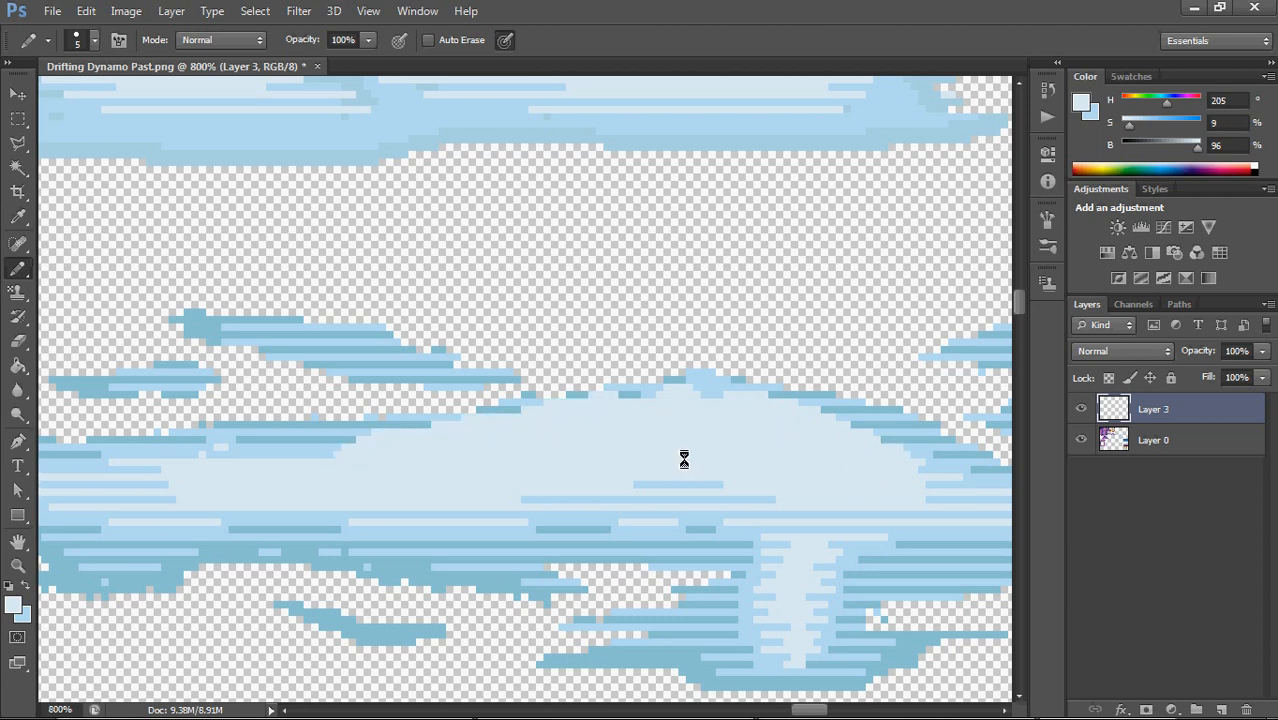
pyautogui.moveTo(370, 465); pyautogui.dragTo(289, 478)
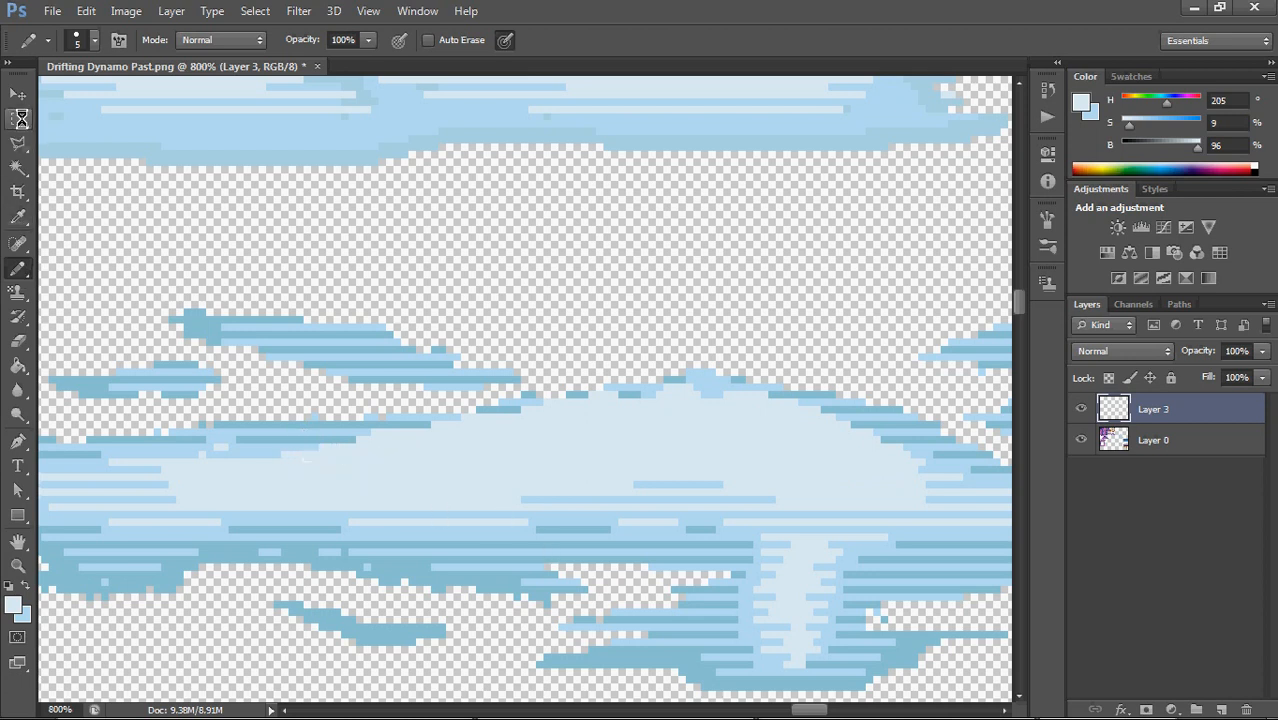
# Reuse small marquee-selected cloud pieces to break up the hard pale edge along the hump's long left slope, and deselect
pyautogui.click(20, 118)
pyautogui.moveTo(360, 338); pyautogui.dragTo(749, 264)
pyautogui.press('Delete')
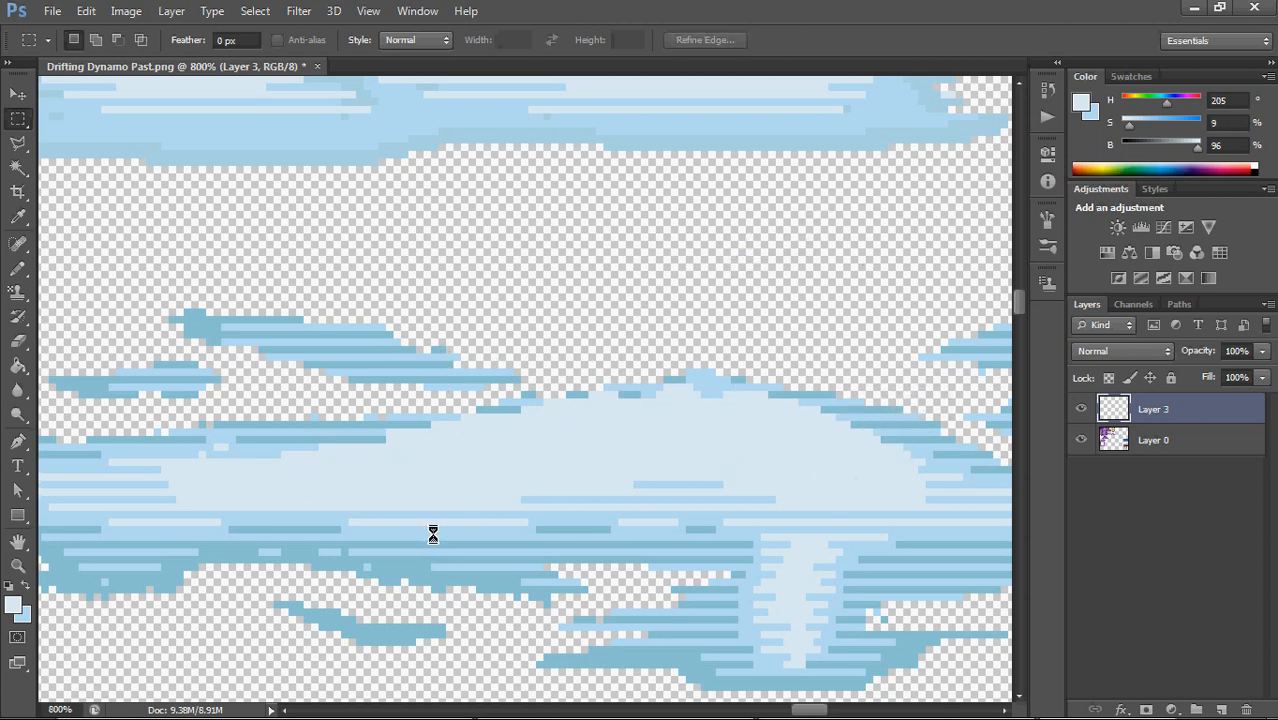
pyautogui.moveTo(150, 502)
pyautogui.mouseDown()
pyautogui.moveTo(164, 480)
pyautogui.moveTo(478, 417)
pyautogui.moveTo(354, 458)
pyautogui.moveTo(380, 458)
pyautogui.mouseUp()
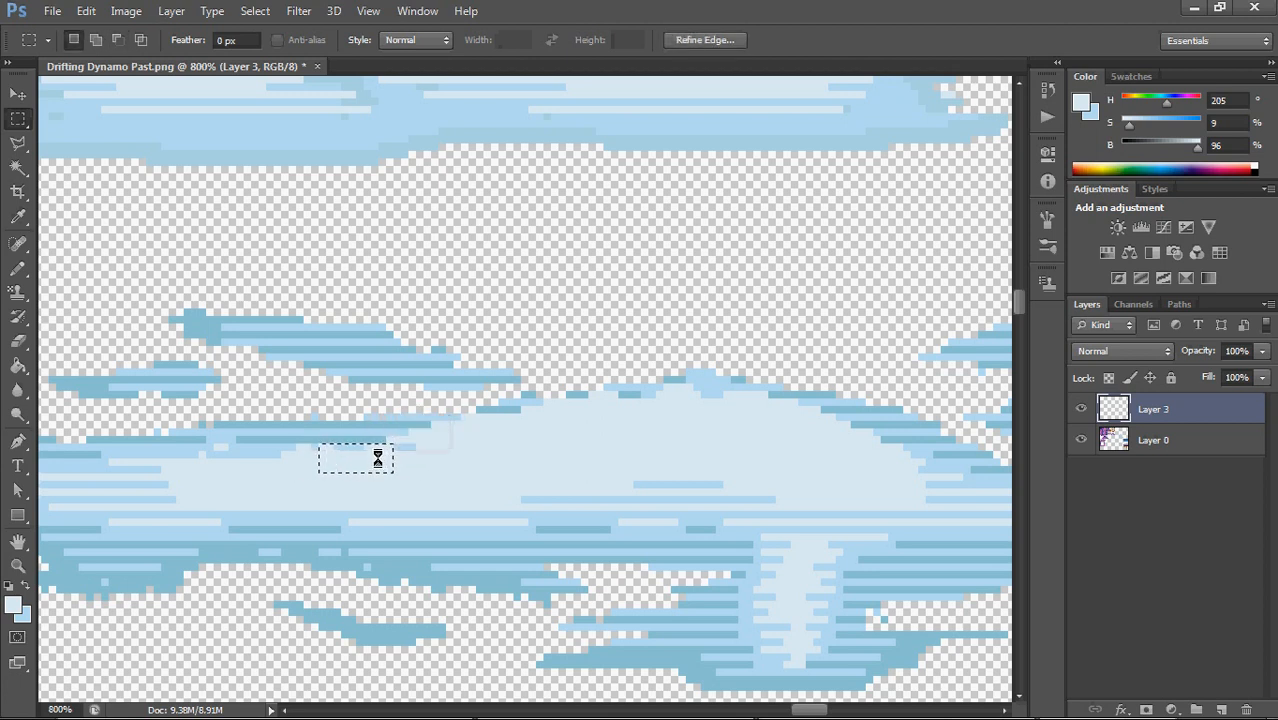
pyautogui.click(381, 478)
# Refine the hump's upper edge with 1 px Pencil lines in light blue and pale blue, replacing the darker outline on its left slope
pyautogui.press('b')
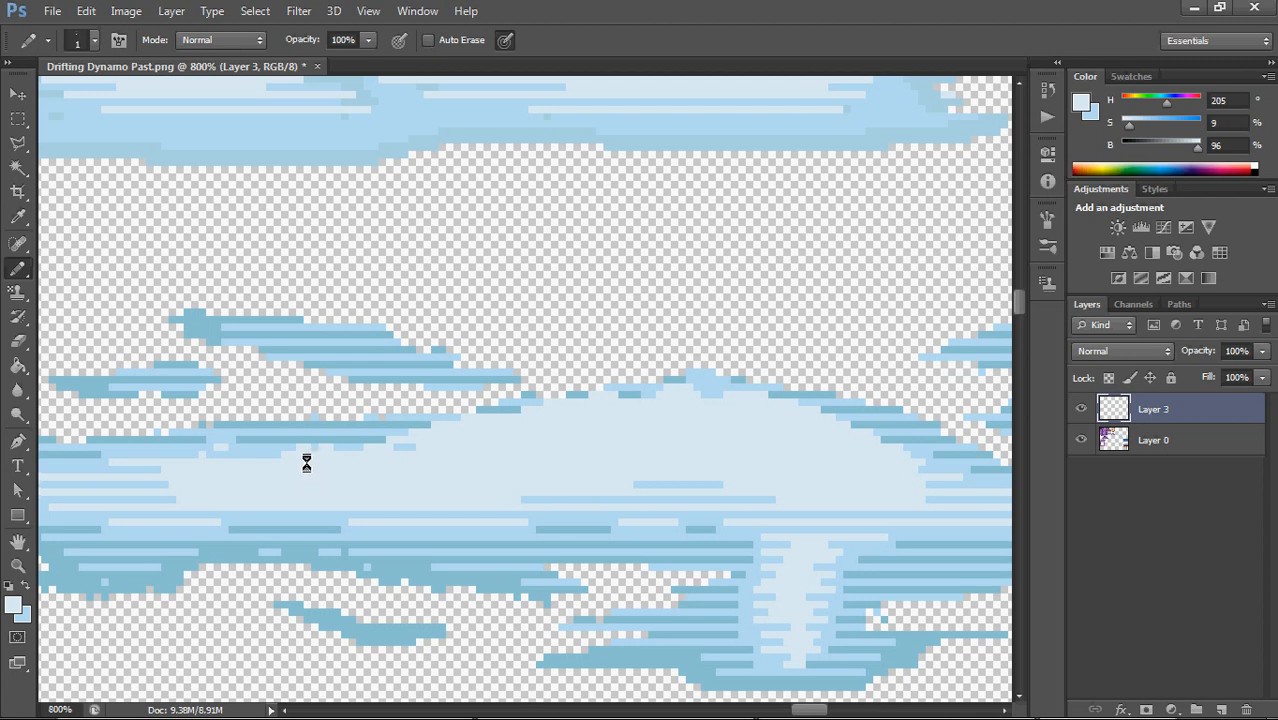
pyautogui.keyDown('alt'); pyautogui.click(263, 452); pyautogui.keyUp('alt')
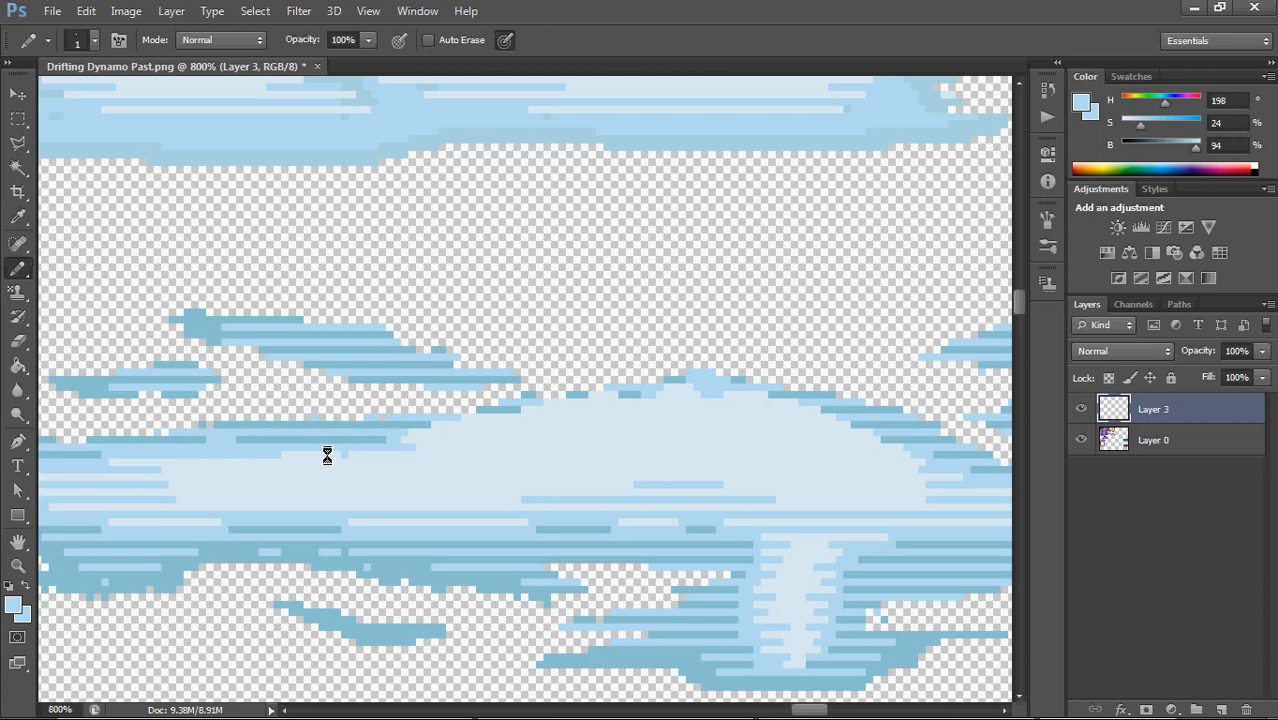
pyautogui.keyDown('alt'); pyautogui.click(365, 466); pyautogui.keyUp('alt')
pyautogui.moveTo(716, 416); pyautogui.dragTo(586, 381)
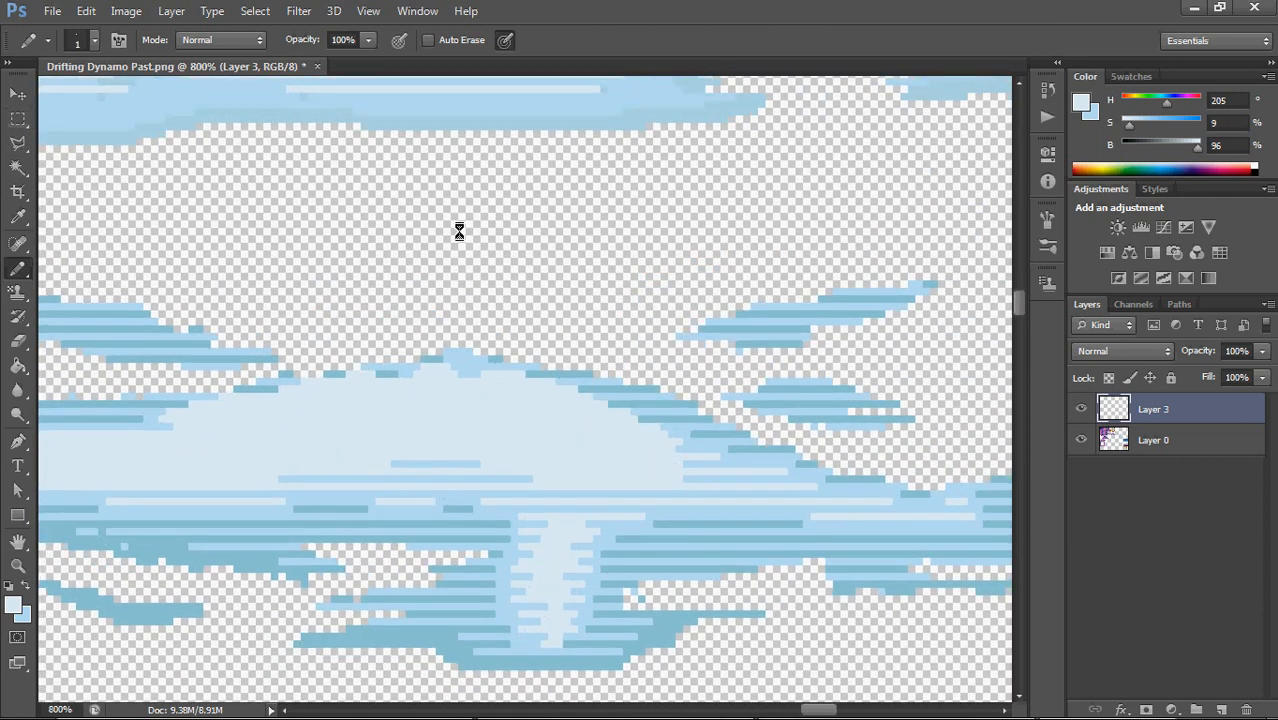
pyautogui.keyDown('alt'); pyautogui.click(566, 381); pyautogui.keyUp('alt')
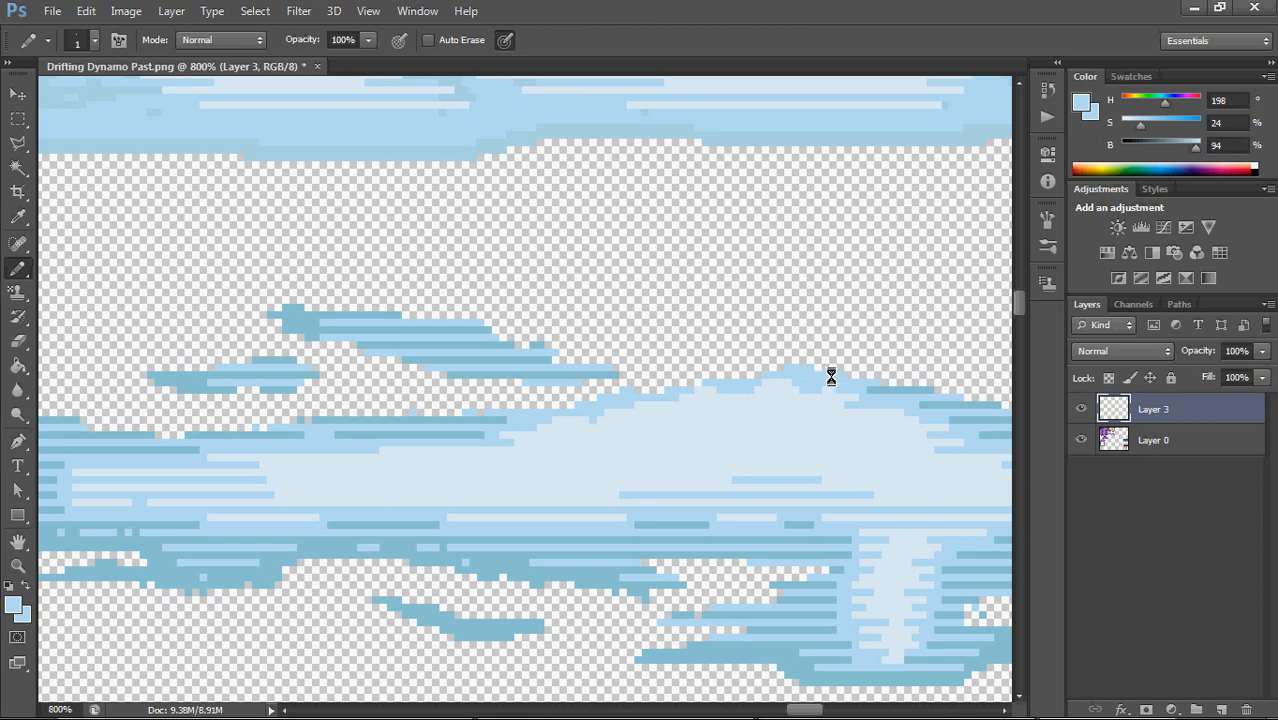
# Blend the striped shading along the middle cloud's right tail and underside with 1 px Pencil lines in light blue and darker blue
pyautogui.moveTo(854, 475); pyautogui.dragTo(617, 492)
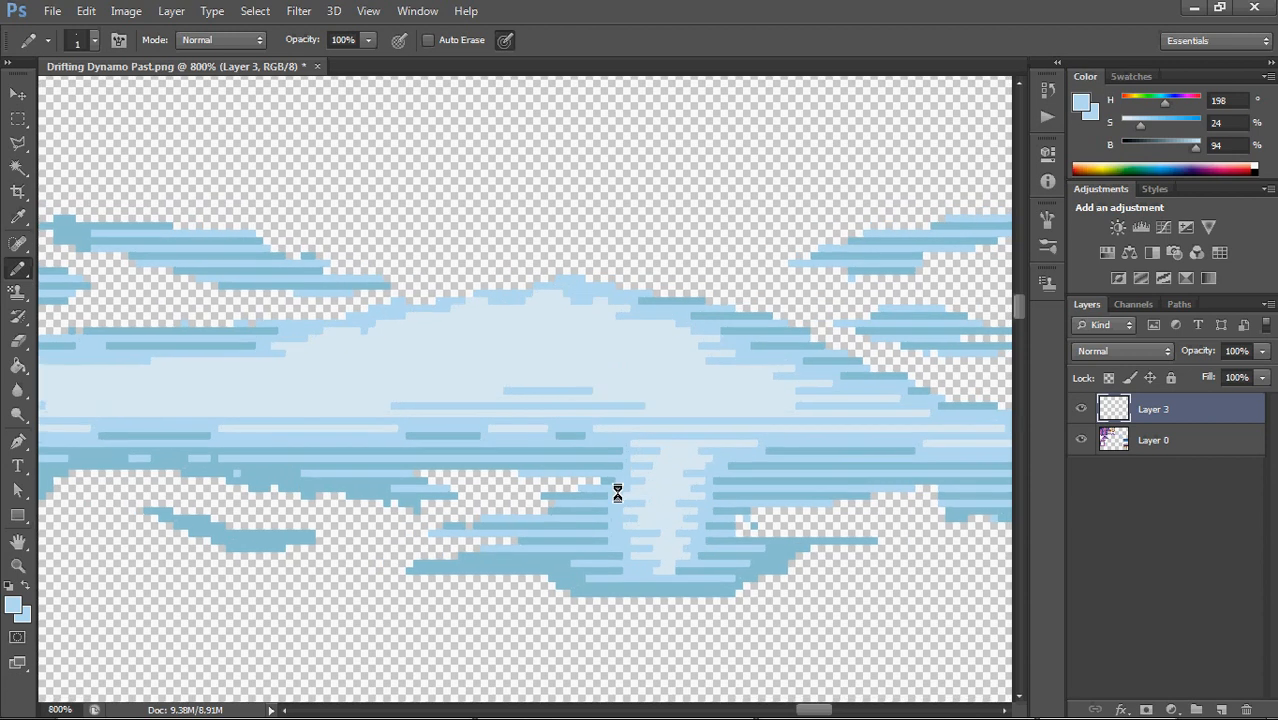
pyautogui.scroll(-6, 617, 492)
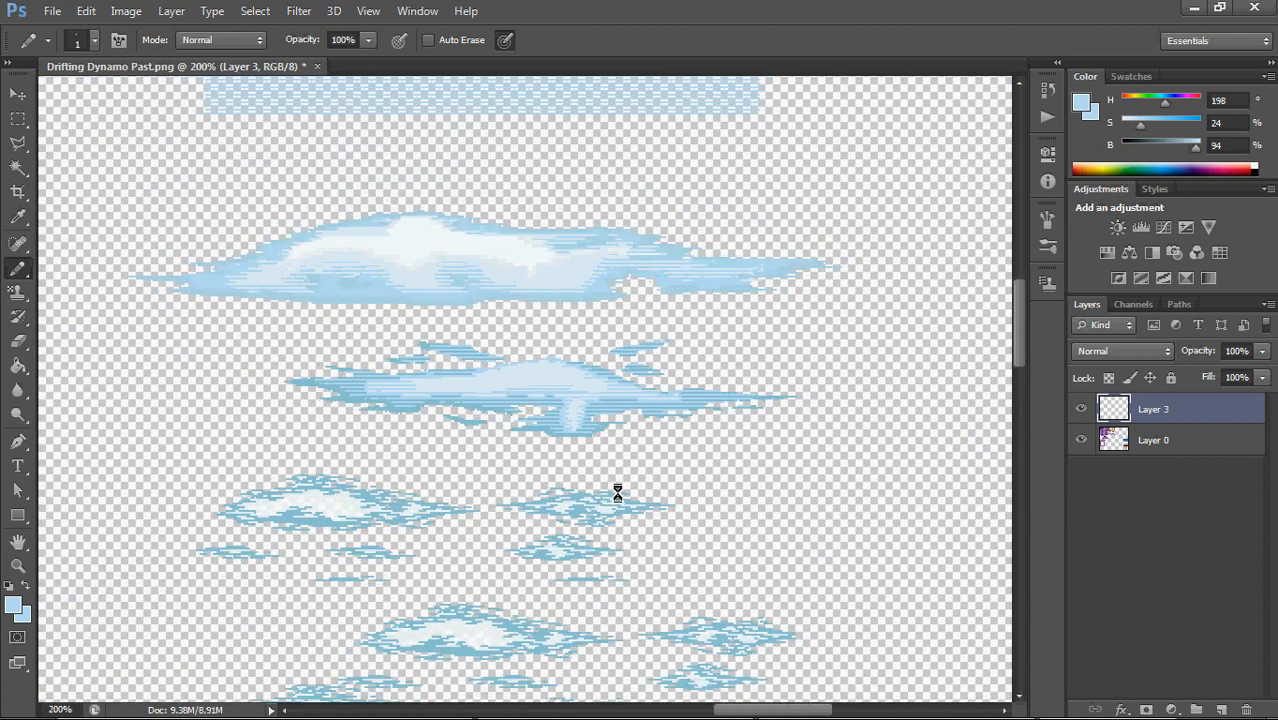
pyautogui.scroll(-2, 617, 492)
pyautogui.scroll(4, 617, 492)
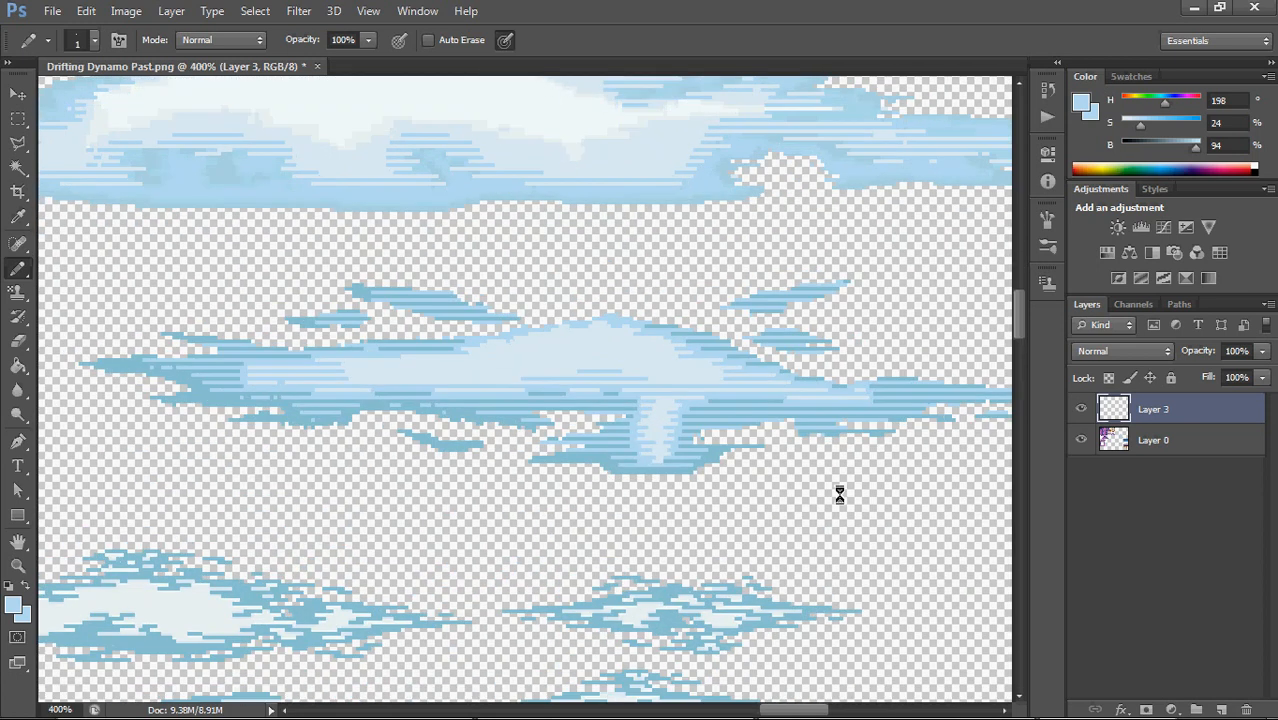
pyautogui.moveTo(803, 490); pyautogui.dragTo(704, 548)
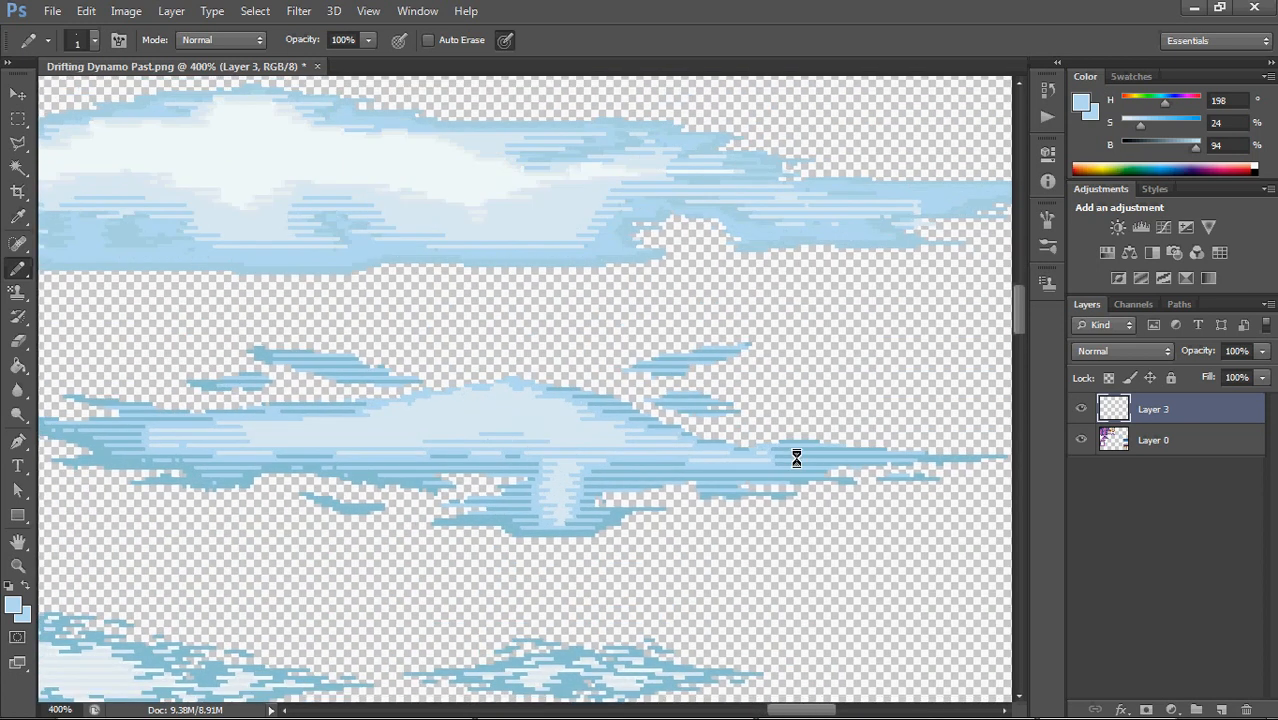
pyautogui.keyDown('alt'); pyautogui.click(765, 456); pyautogui.keyUp('alt')
pyautogui.keyDown('alt'); pyautogui.click(777, 461); pyautogui.keyUp('alt')
pyautogui.keyDown('alt'); pyautogui.click(639, 464); pyautogui.keyUp('alt')
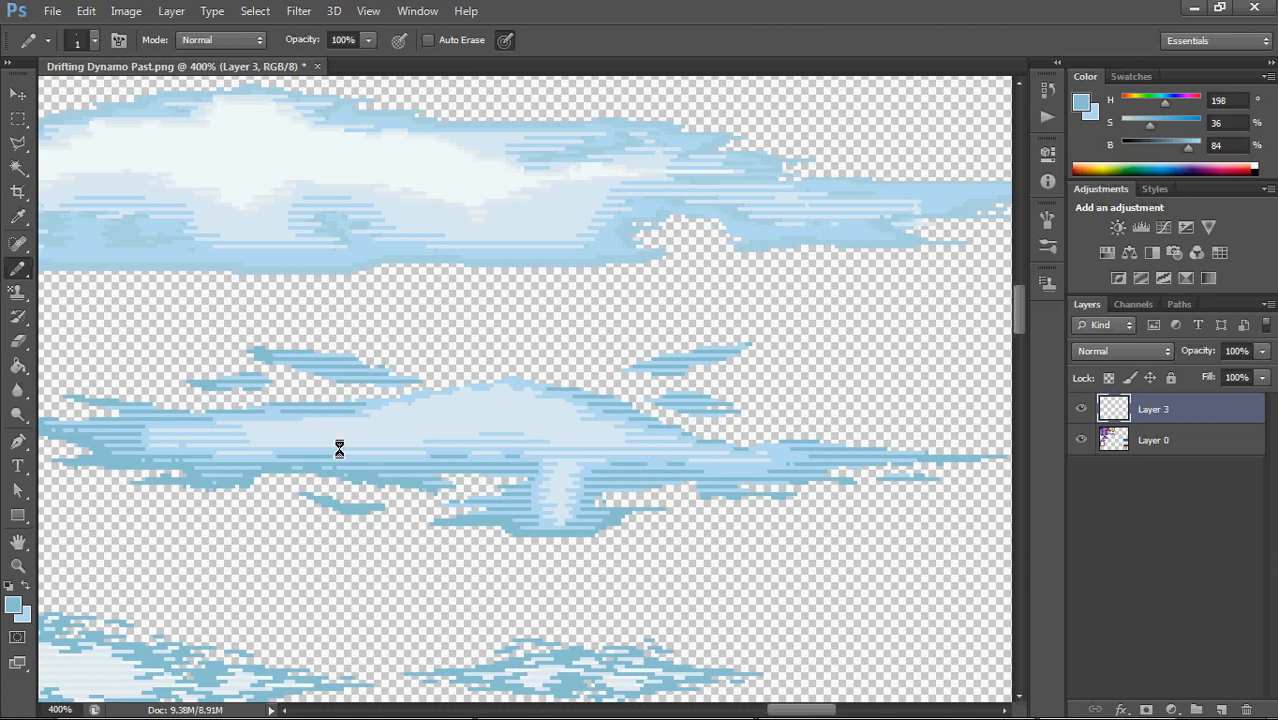
pyautogui.keyDown('alt'); pyautogui.click(226, 461); pyautogui.keyUp('alt')
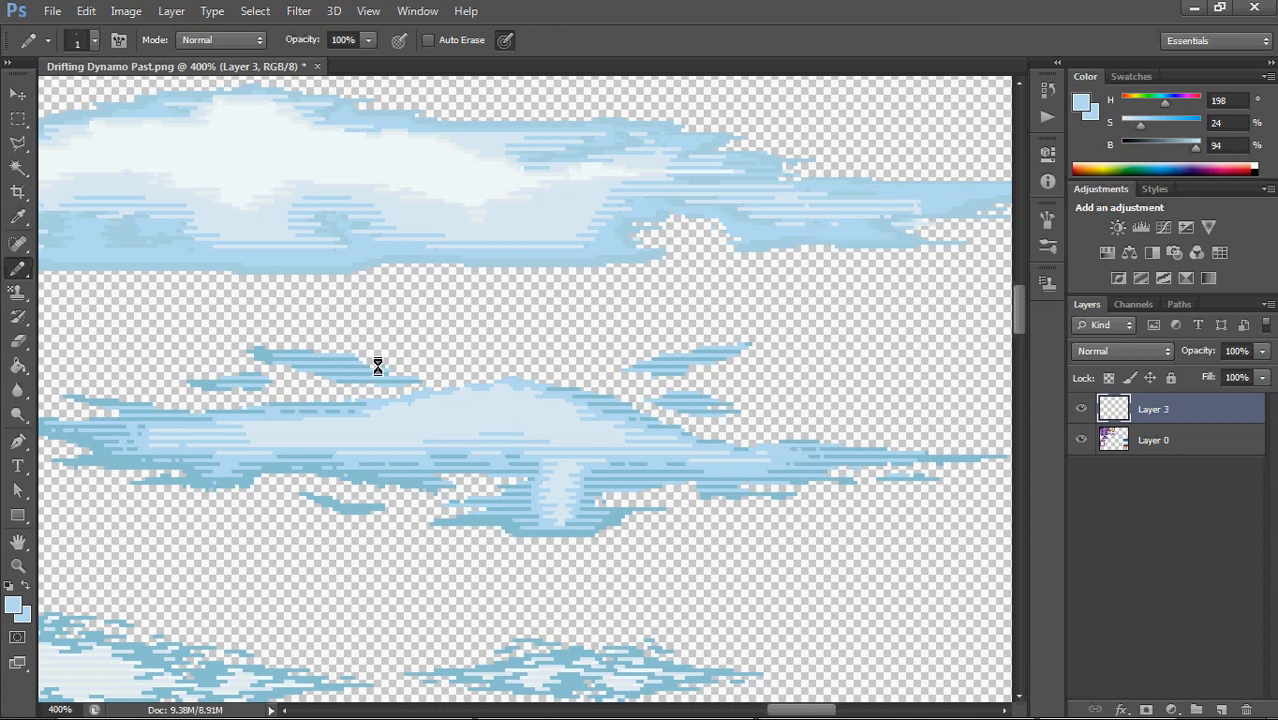
pyautogui.moveTo(378, 367); pyautogui.dragTo(419, 415)
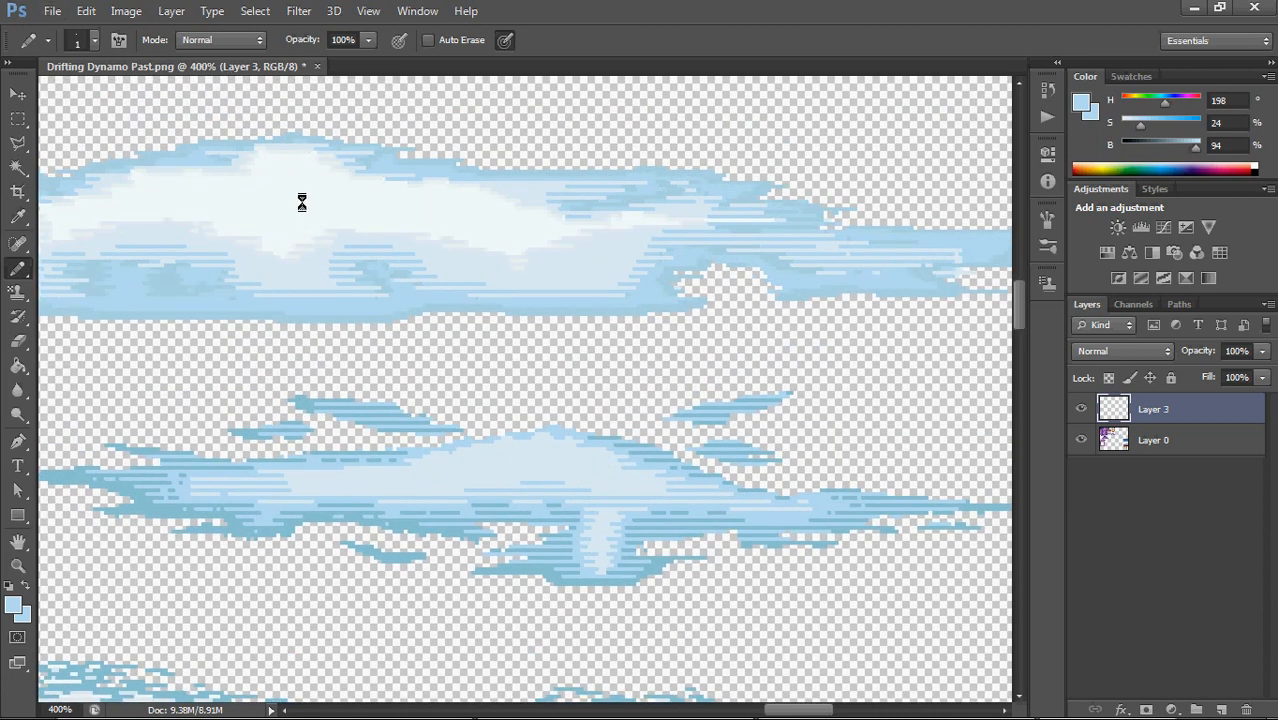
pyautogui.click(18, 167)
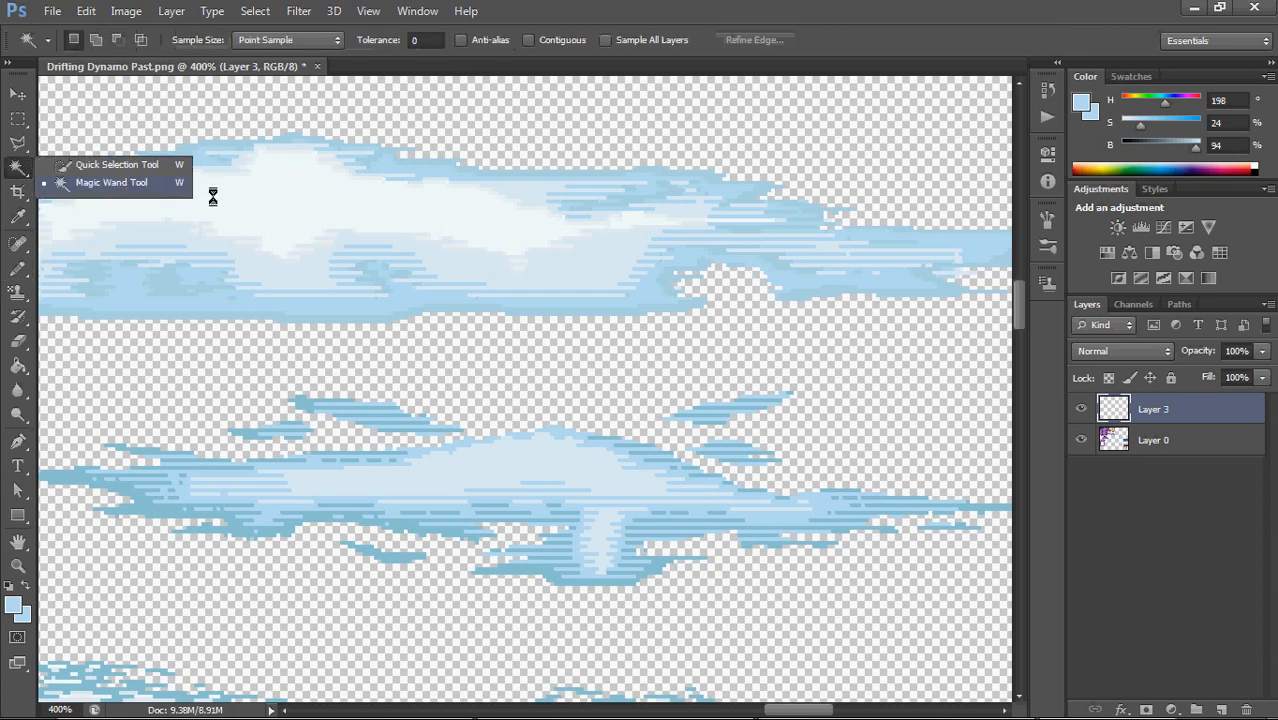
pyautogui.click(296, 81)
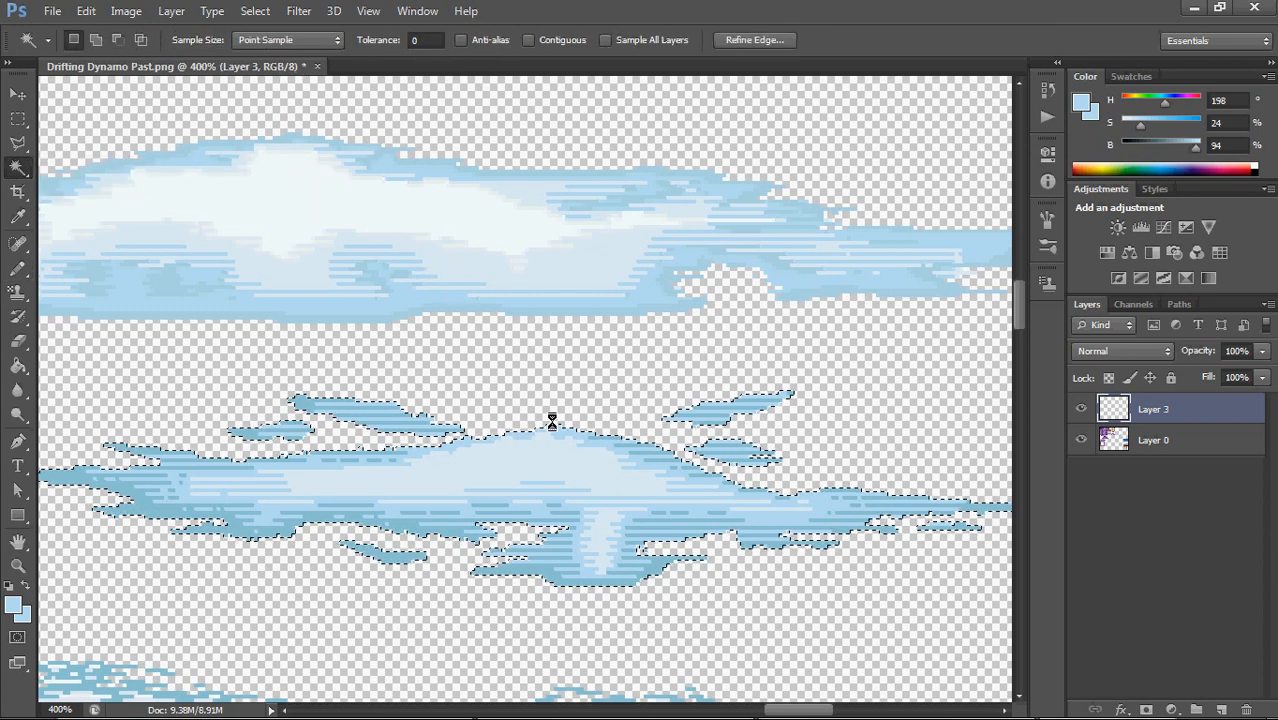
pyautogui.click(553, 468)
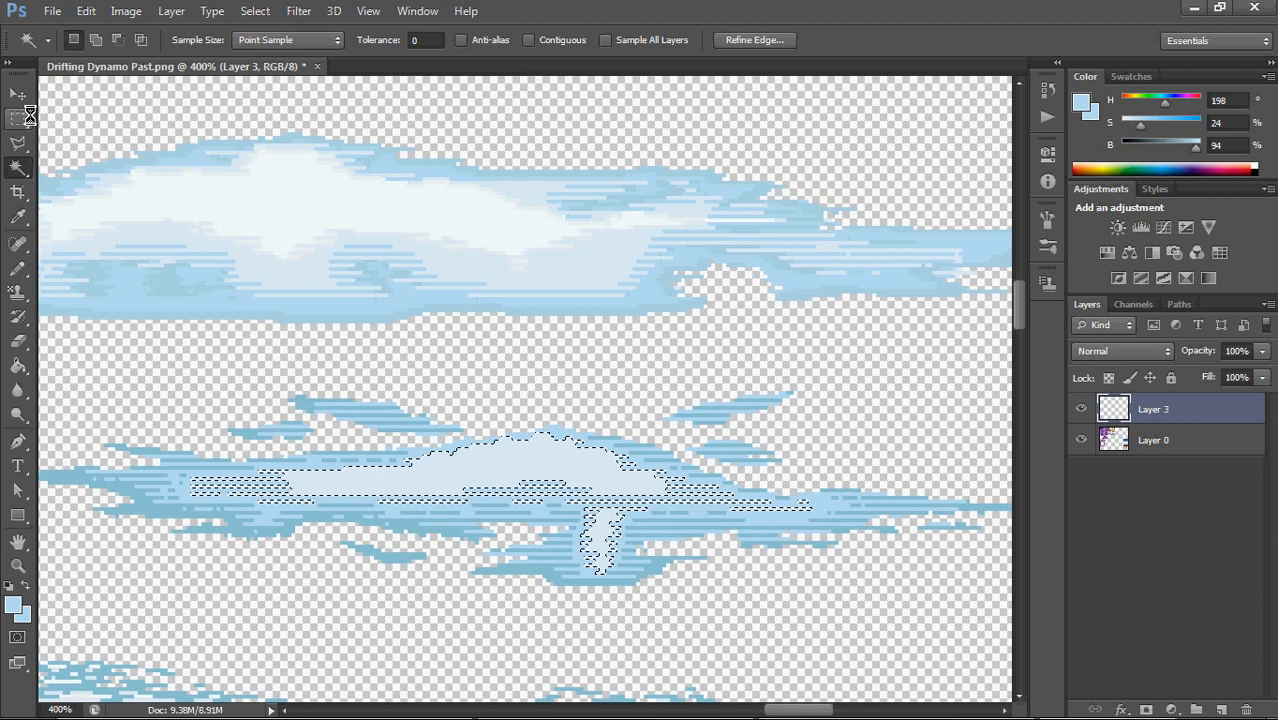
pyautogui.click(22, 118)
pyautogui.click(413, 108)
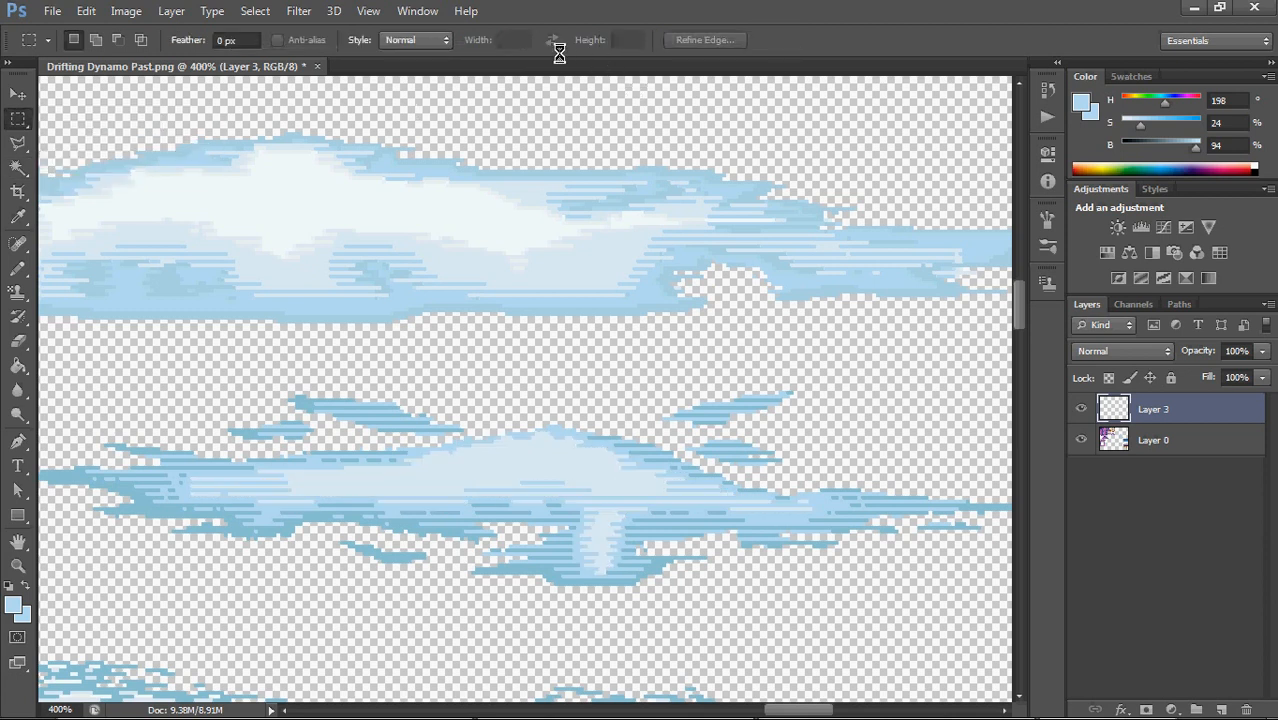
# Select only the connected pale blue area of the middle cloud's hump with a contiguous Magic Wand, and start Transform Selection on it
pyautogui.click(18, 167)
pyautogui.click(565, 37)
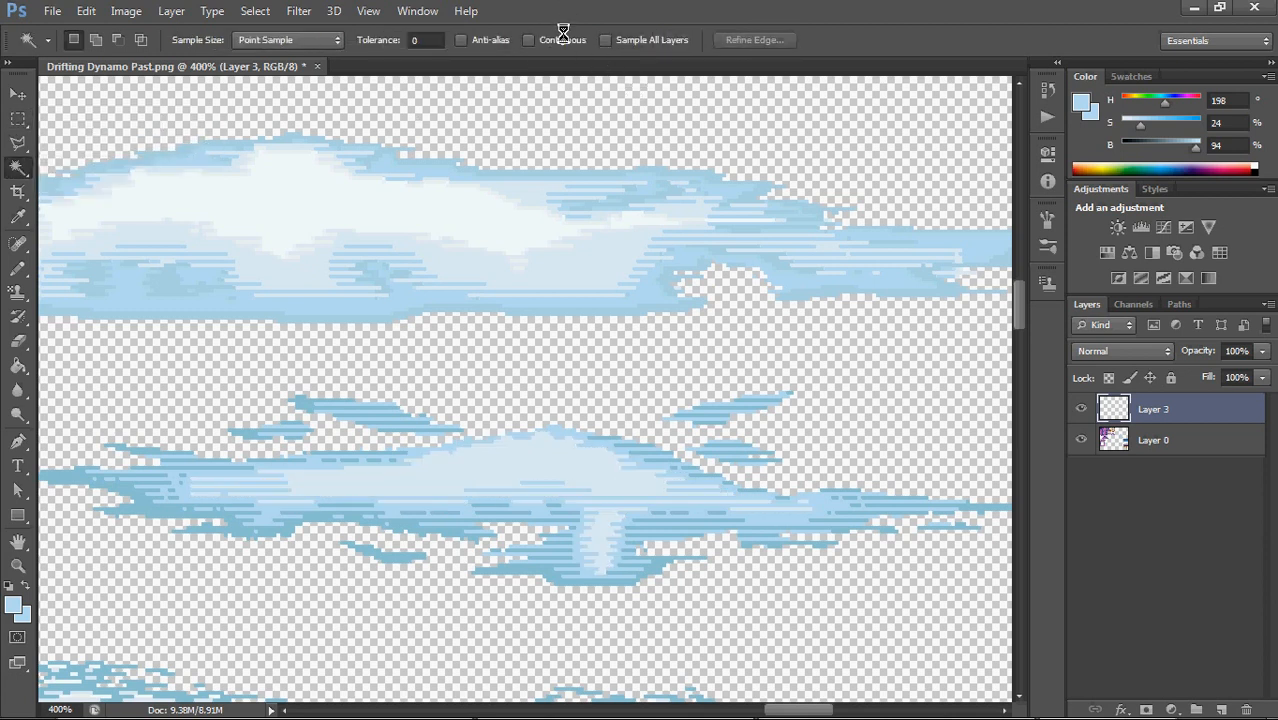
pyautogui.click(560, 38)
pyautogui.click(524, 467)
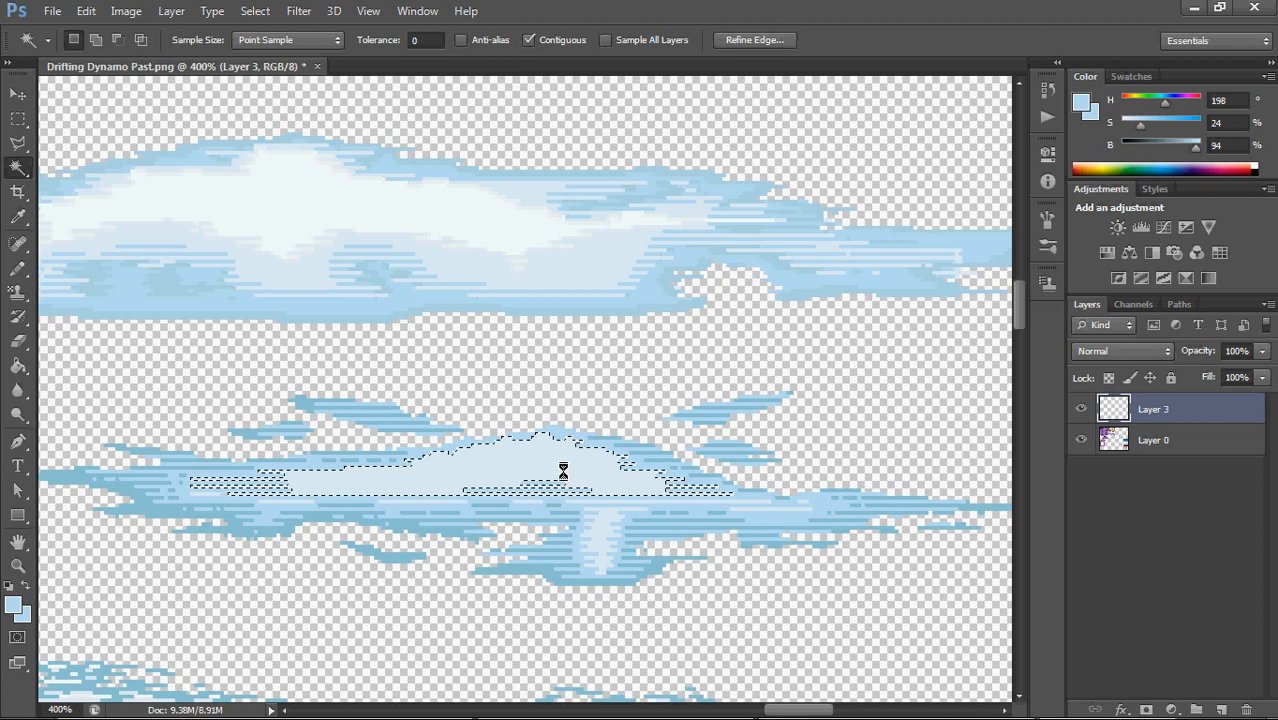
pyautogui.rightClick(554, 459)
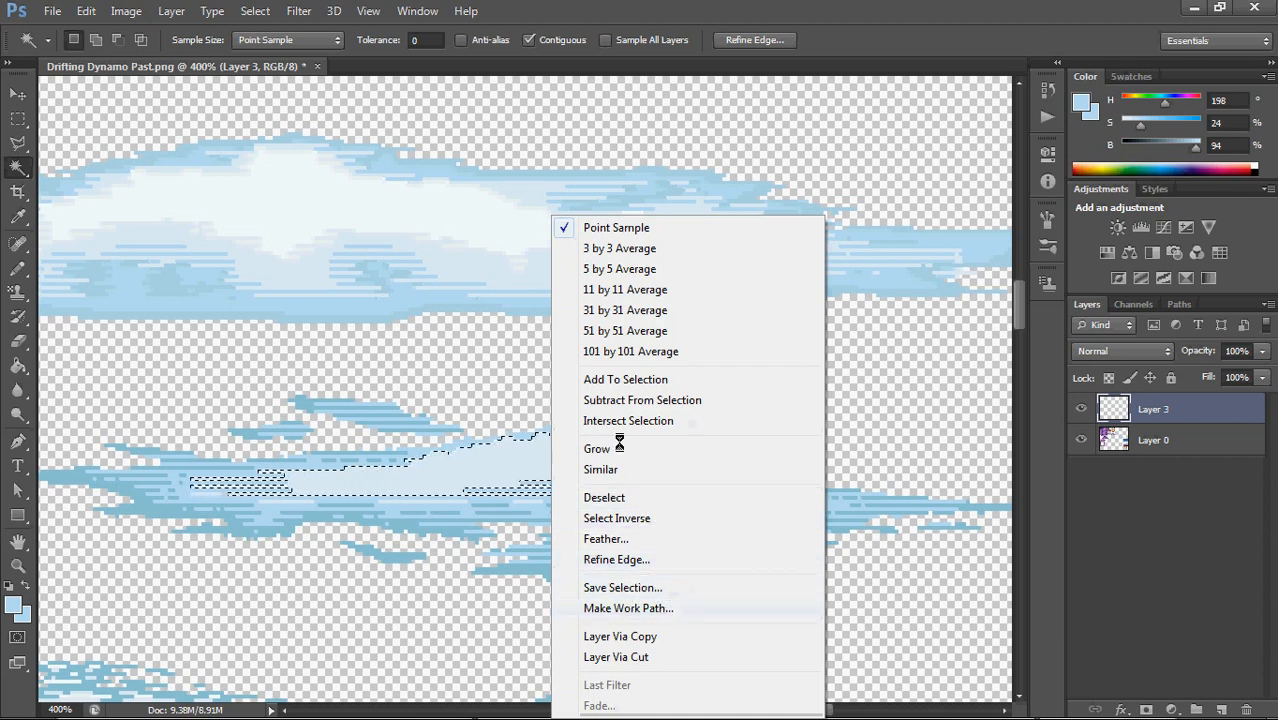
pyautogui.click(21, 114)
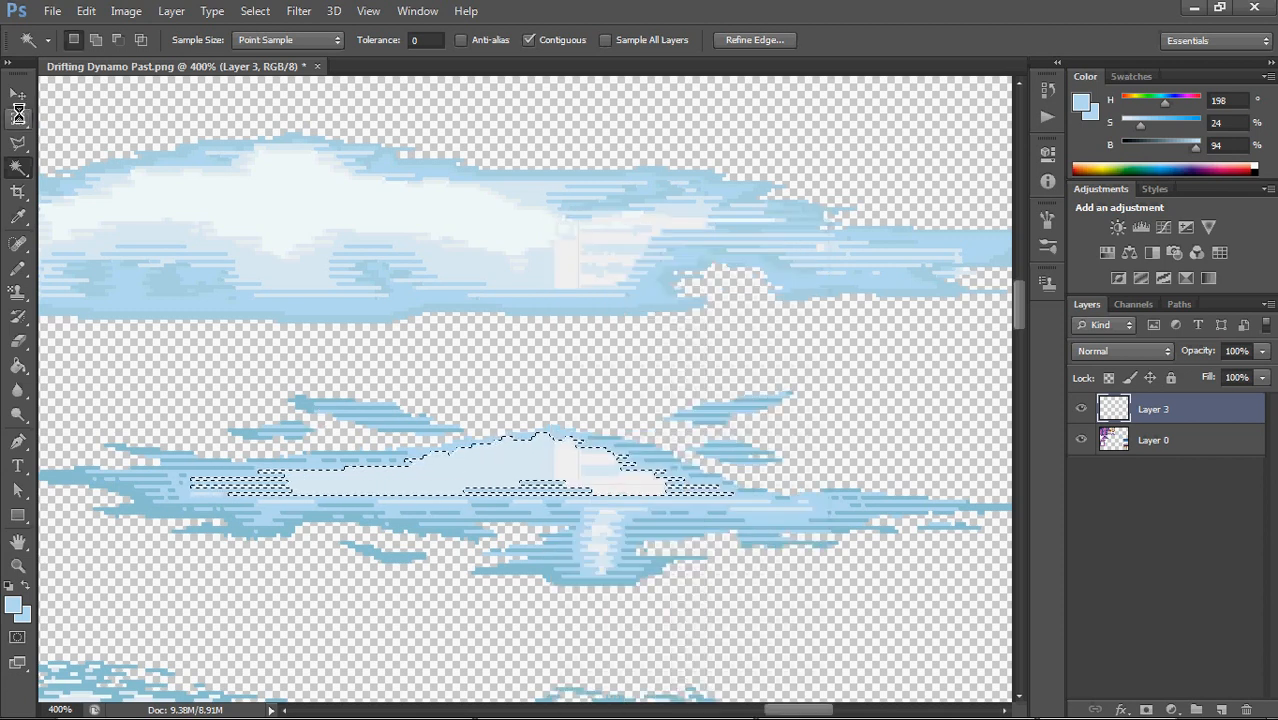
pyautogui.rightClick(493, 468)
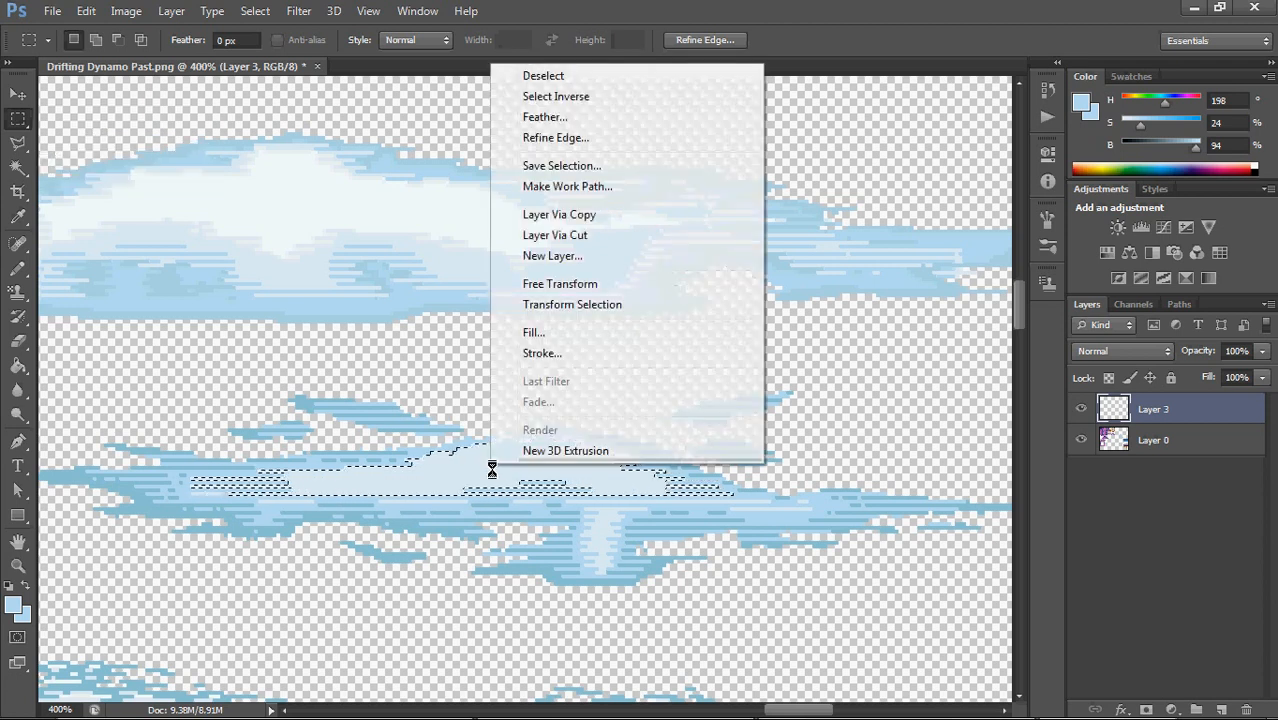
pyautogui.click(737, 483)
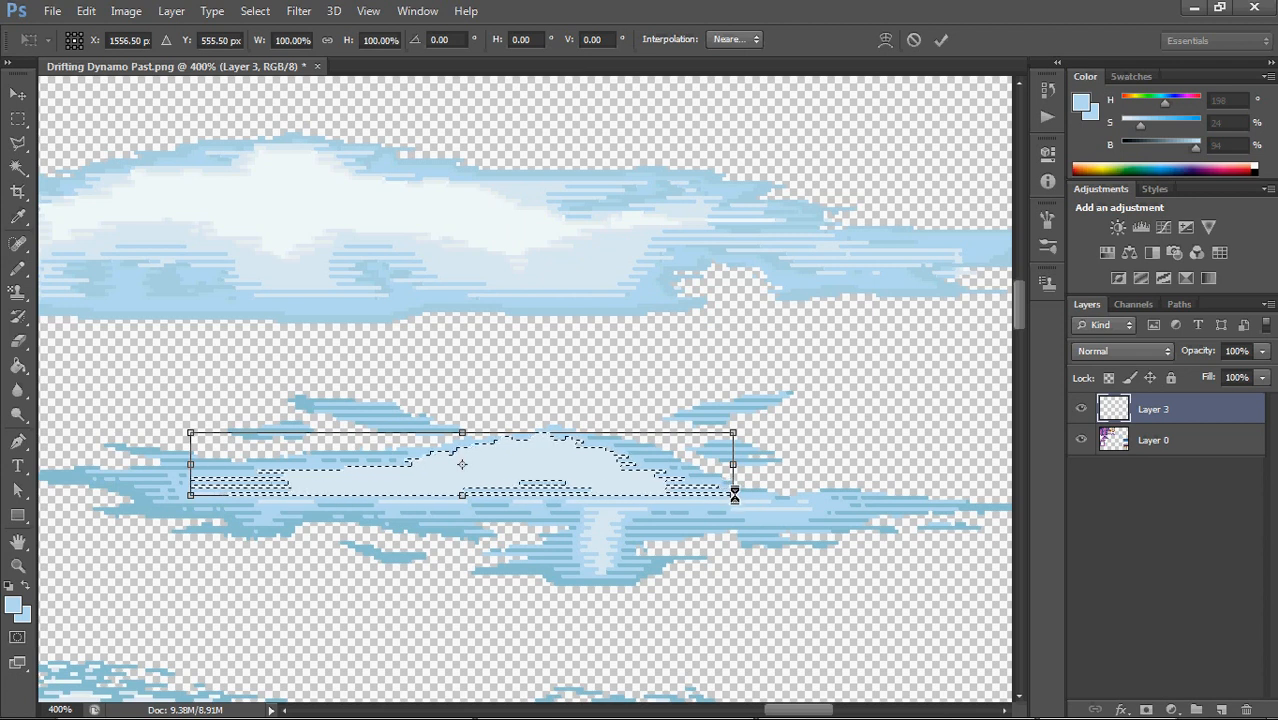
pyautogui.moveTo(733, 492); pyautogui.dragTo(610, 487)
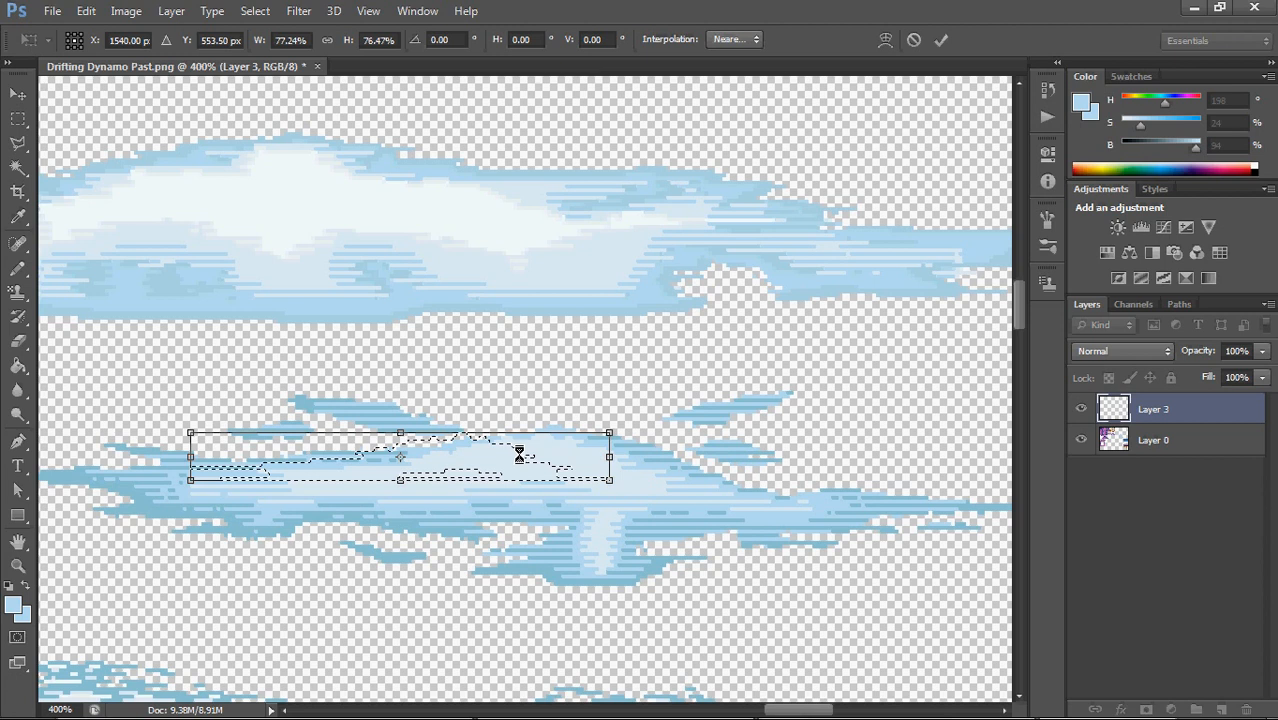
pyautogui.hotkey('ctrl', 'z')
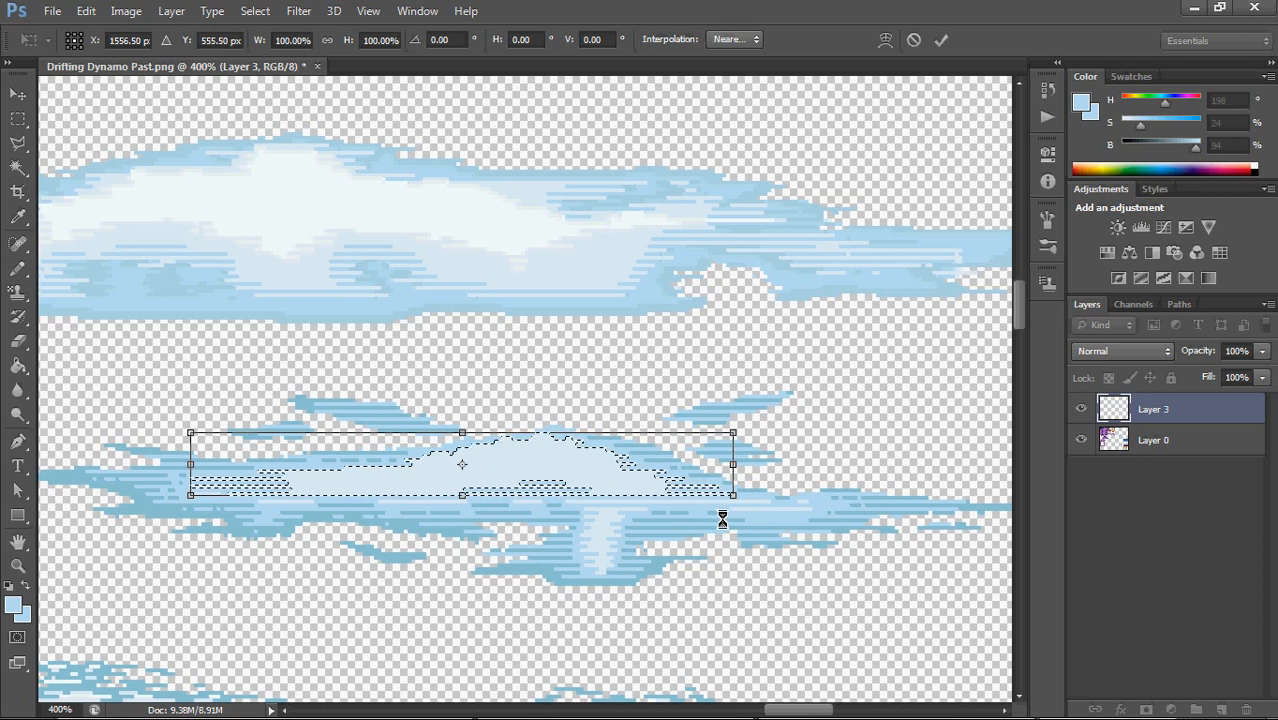
pyautogui.moveTo(733, 492); pyautogui.dragTo(670, 480)
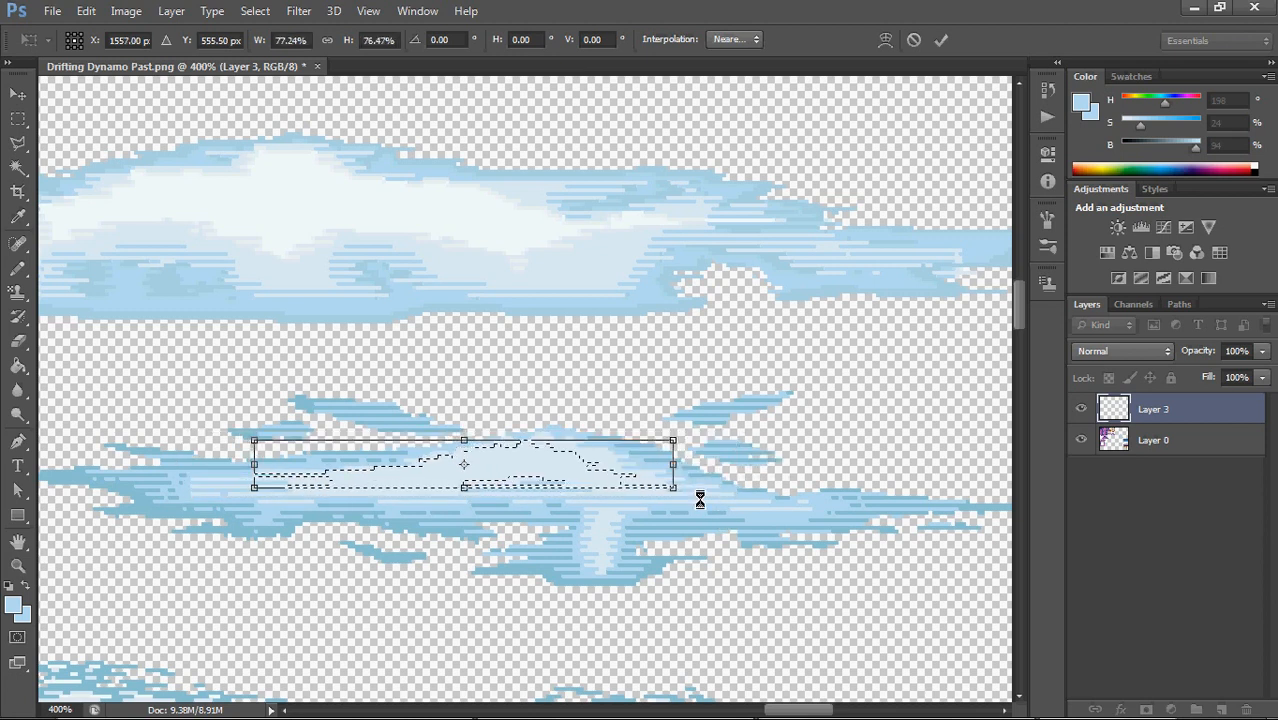
pyautogui.hotkey('ctrl', 'z')
# Scale the selection outline to 78.62% width and 94.12% height inside the hump, and subtract the strips along its lower edge
pyautogui.moveTo(733, 494); pyautogui.dragTo(677, 493)
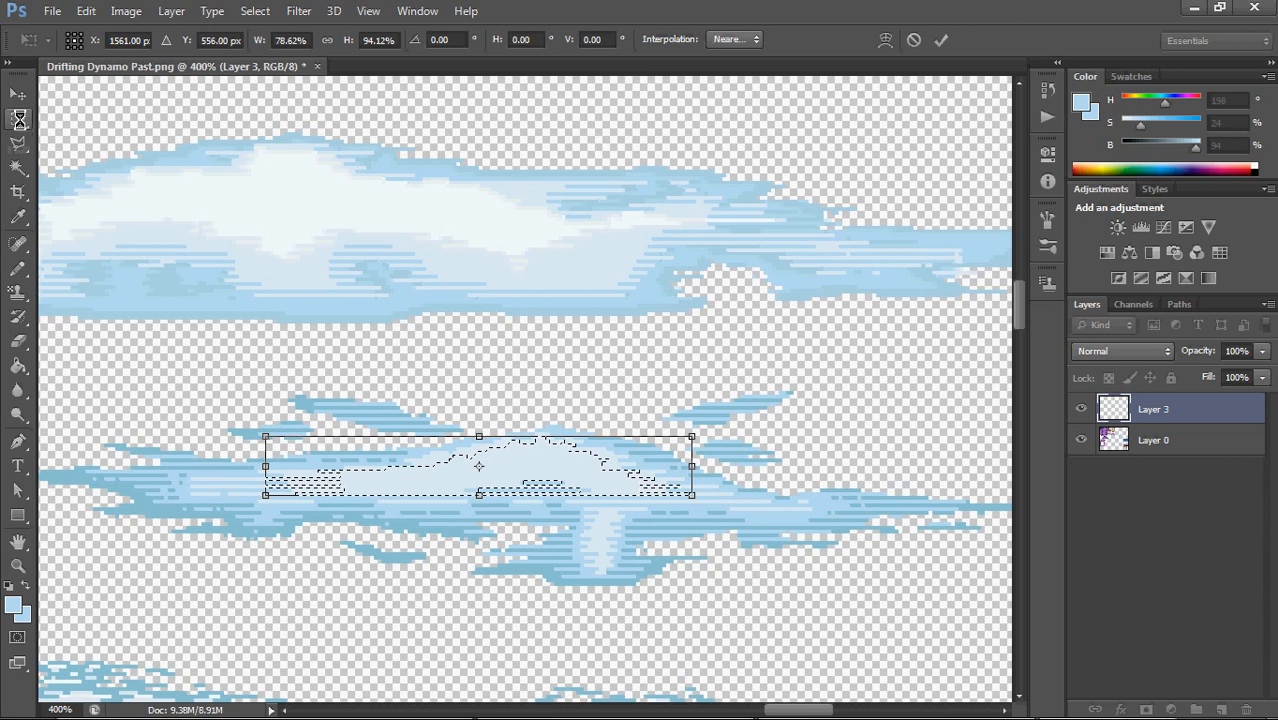
pyautogui.press('Return')
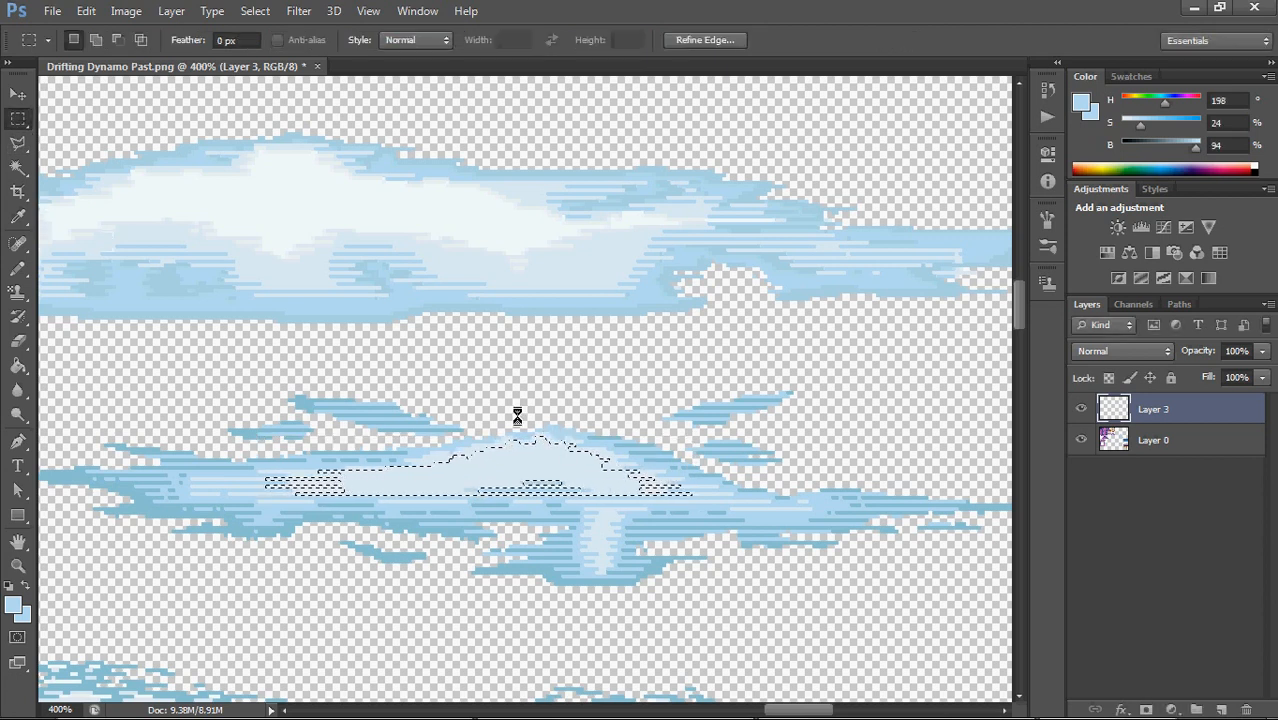
pyautogui.press('alt')
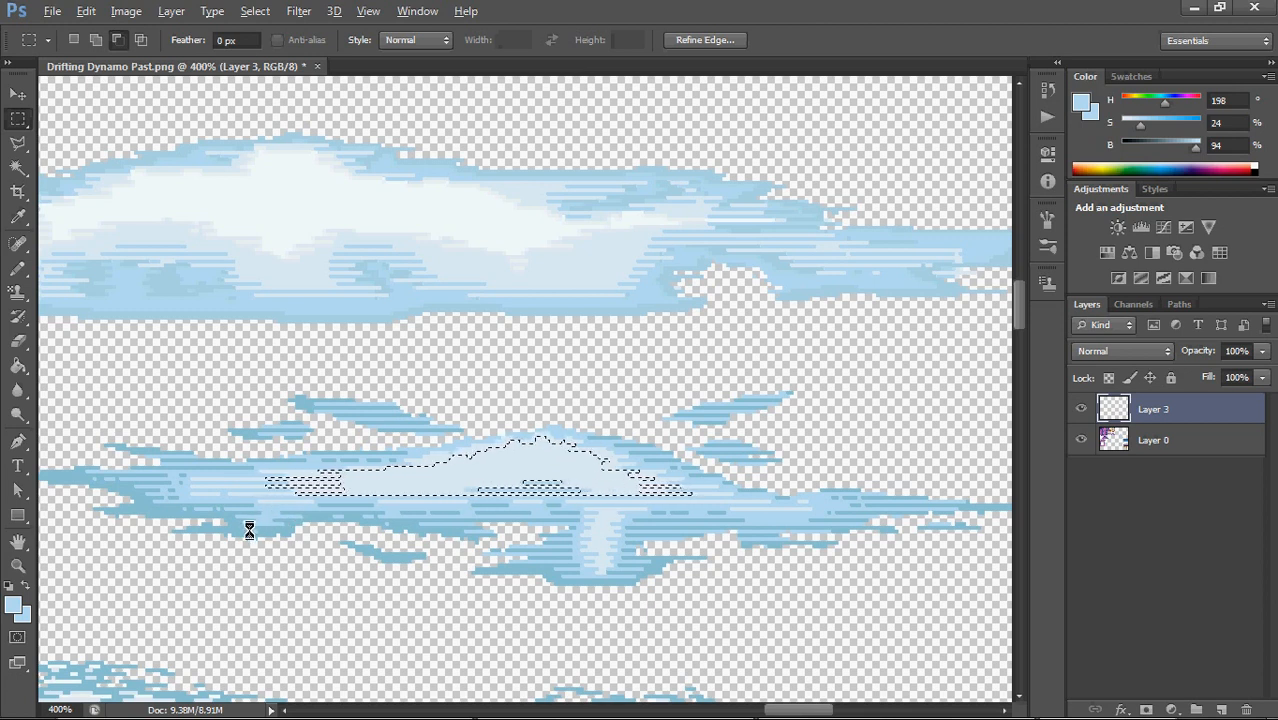
pyautogui.moveTo(250, 533); pyautogui.dragTo(791, 494)
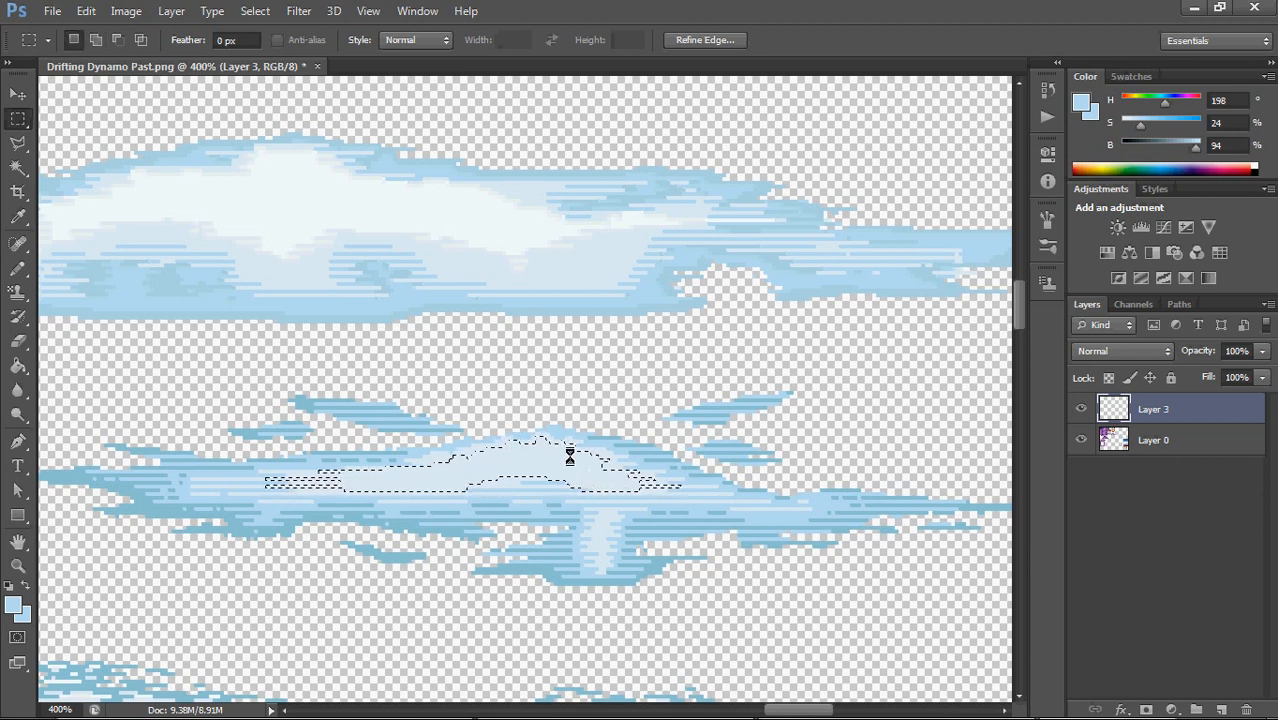
# Fill the selected hump area with near-white sampled from the upper cloud using the Paint Bucket, and deselect
pyautogui.press('g')
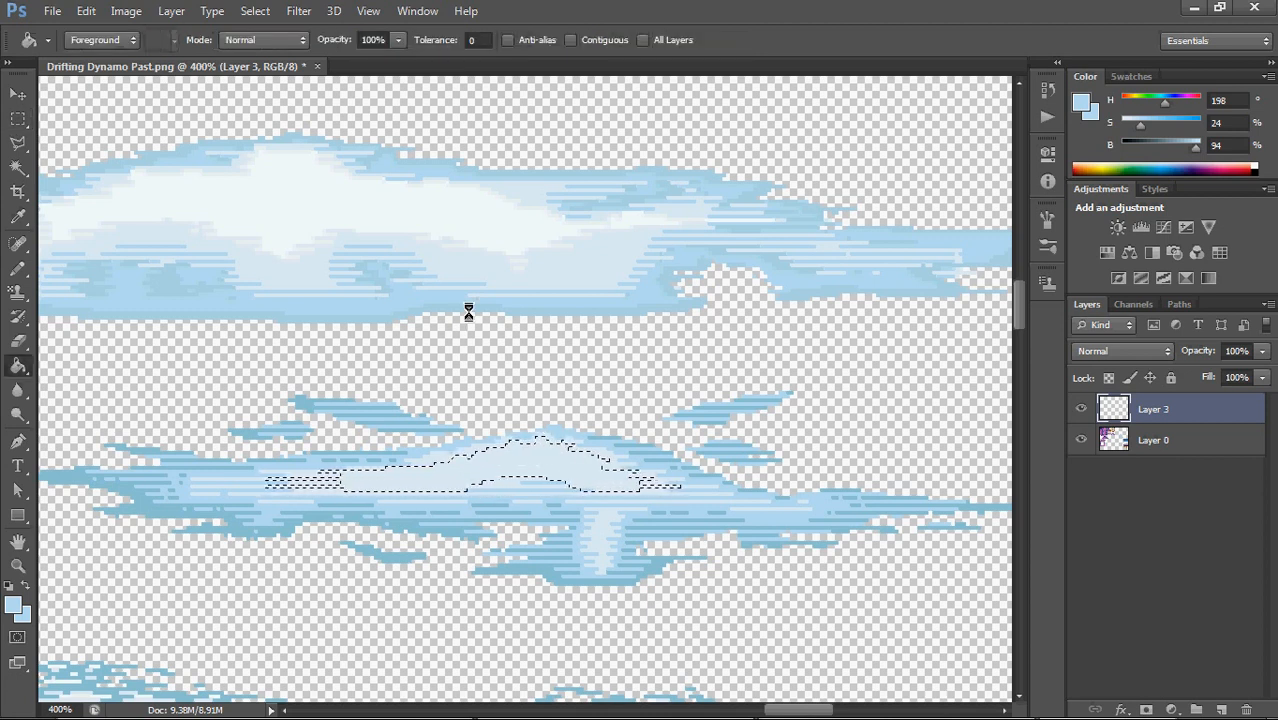
pyautogui.keyDown('alt'); pyautogui.click(383, 188); pyautogui.keyUp('alt')
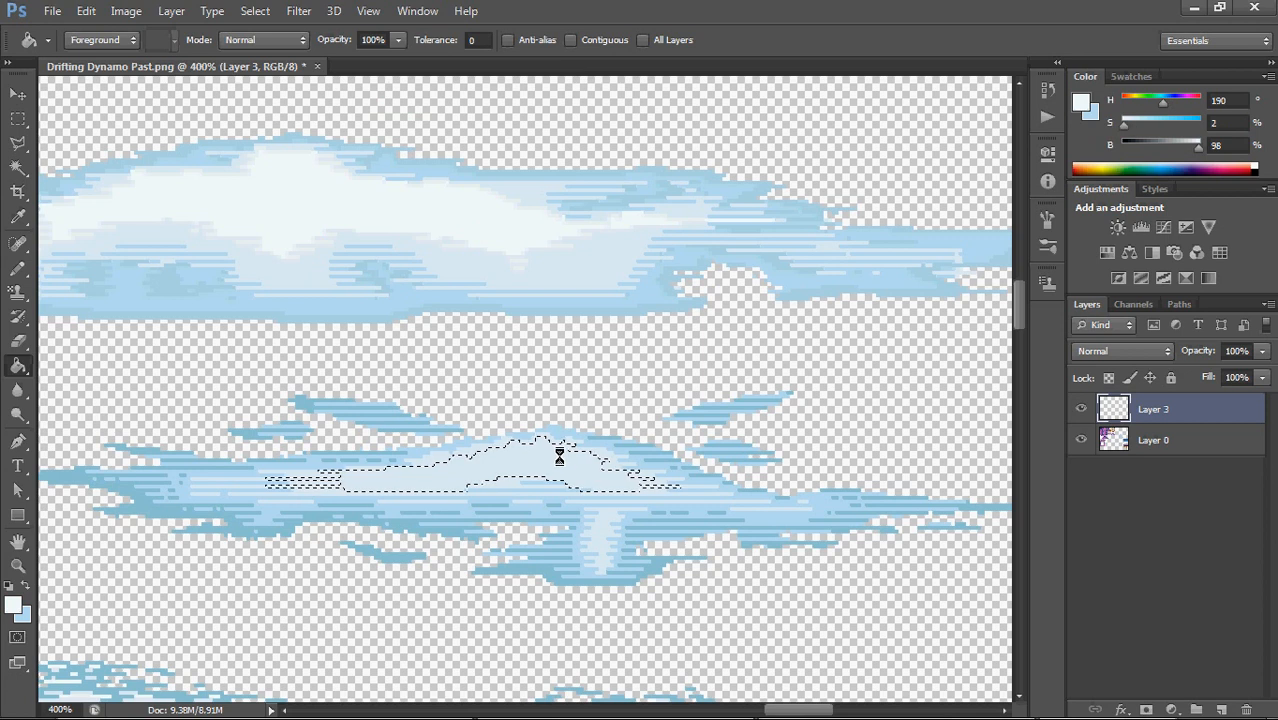
pyautogui.click(571, 462)
pyautogui.click(18, 118)
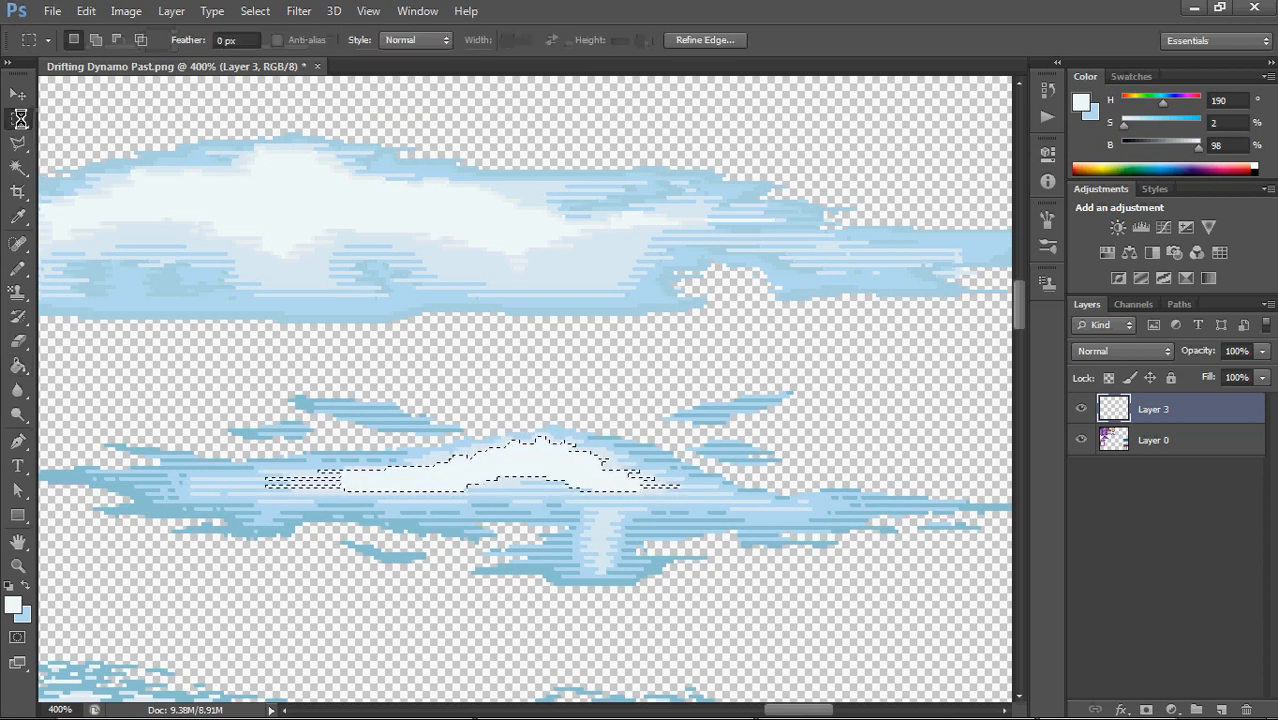
pyautogui.click(505, 342)
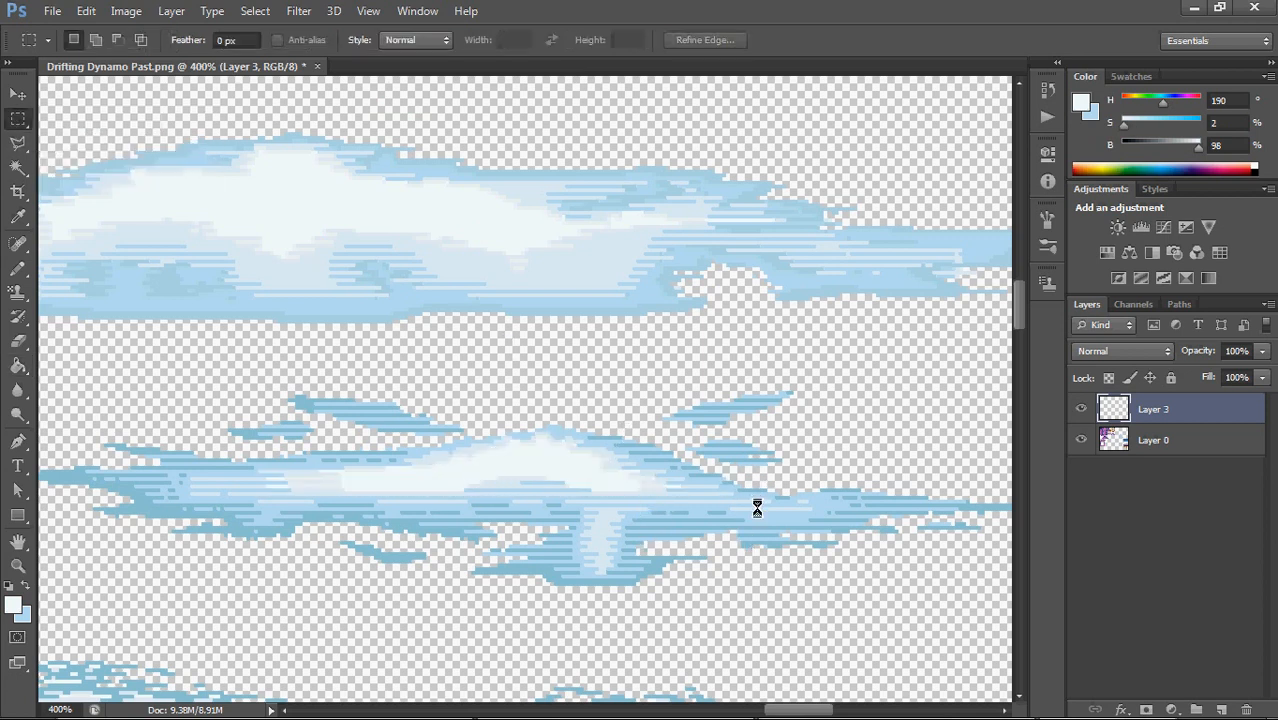
# Add a near-white highlight down the centre of the middle cloud's lower stem with the 1 px Pencil
pyautogui.press('b')
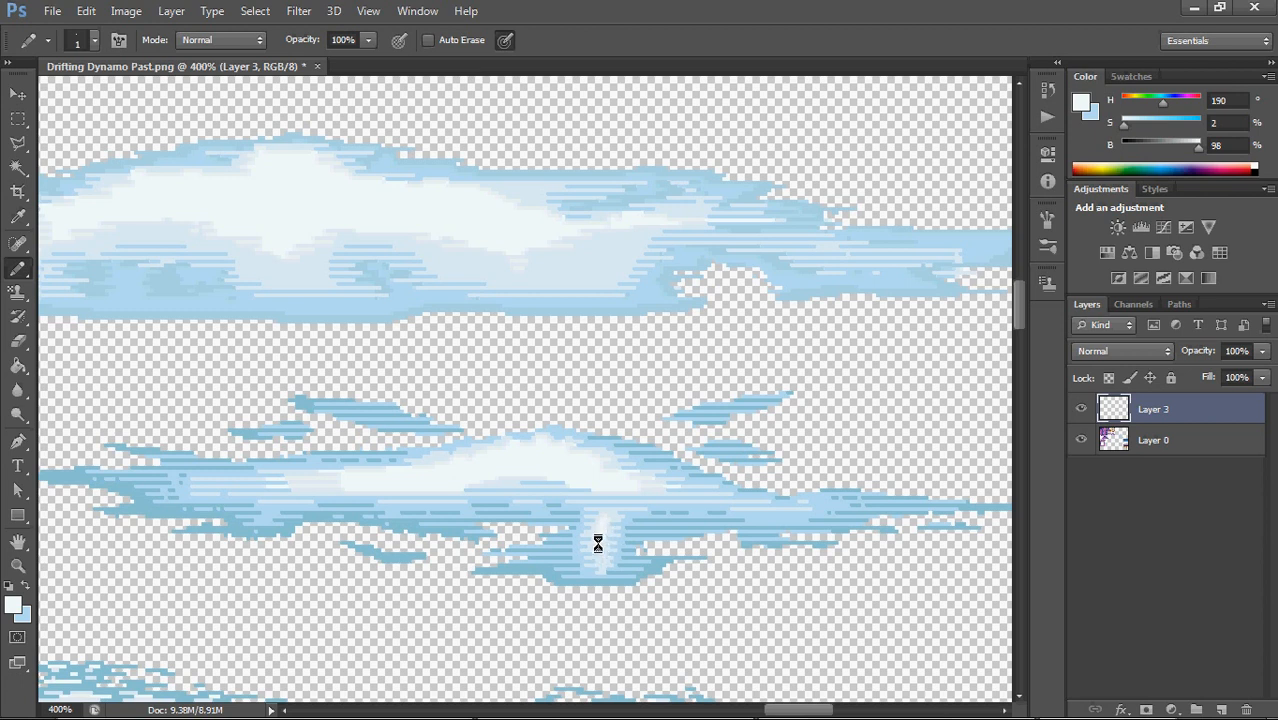
pyautogui.keyDown('alt'); pyautogui.click(462, 449); pyautogui.keyUp('alt')
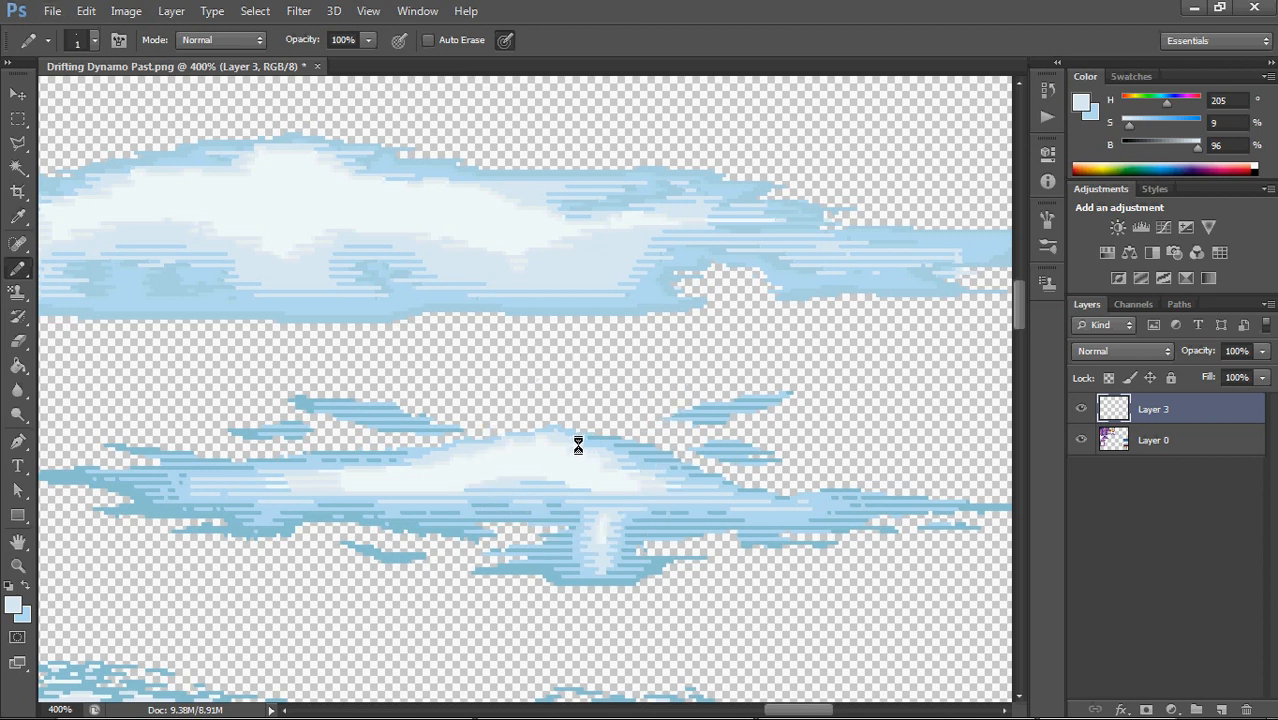
pyautogui.hotkey('ctrl', 'z')
pyautogui.keyDown('alt'); pyautogui.click(582, 437); pyautogui.keyUp('alt')
pyautogui.moveTo(503, 447); pyautogui.dragTo(512, 474)
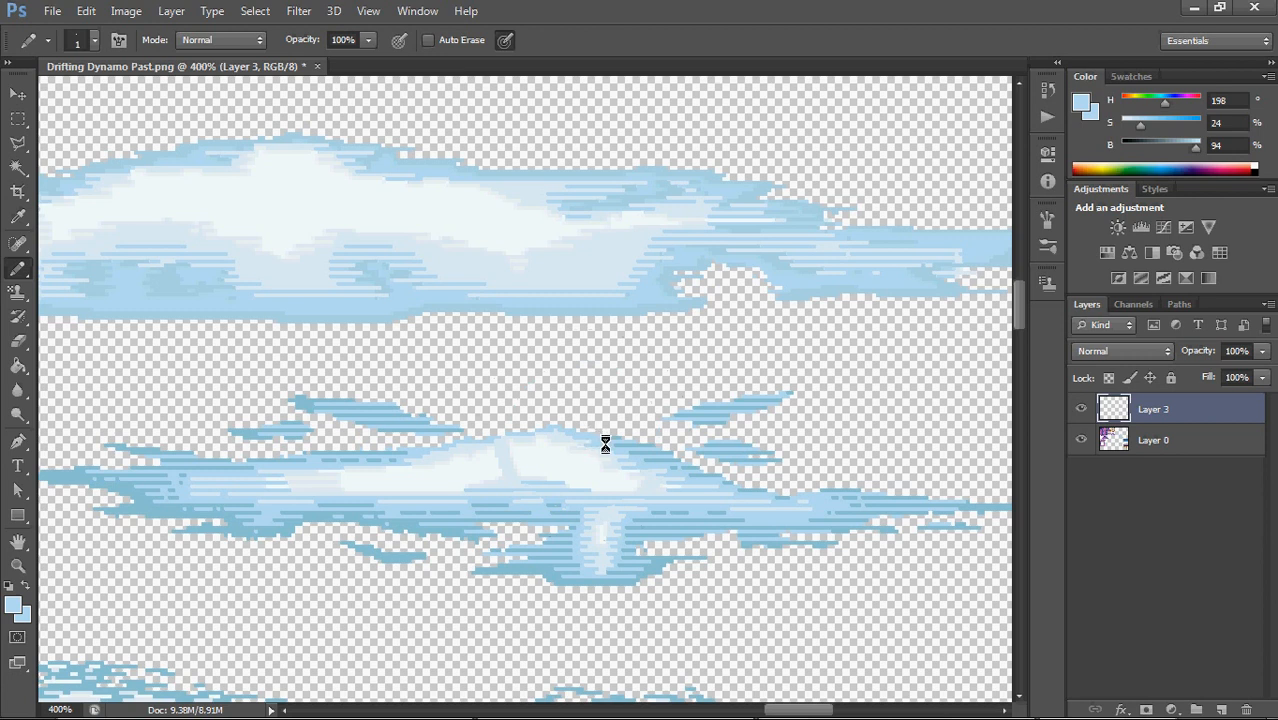
pyautogui.hotkey('ctrl', 'z')
# Blend the left end of the hump's white highlight with 1 px Pencil lines in sampled pale blue and near-white
pyautogui.keyDown('alt'); pyautogui.click(262, 478); pyautogui.keyUp('alt')
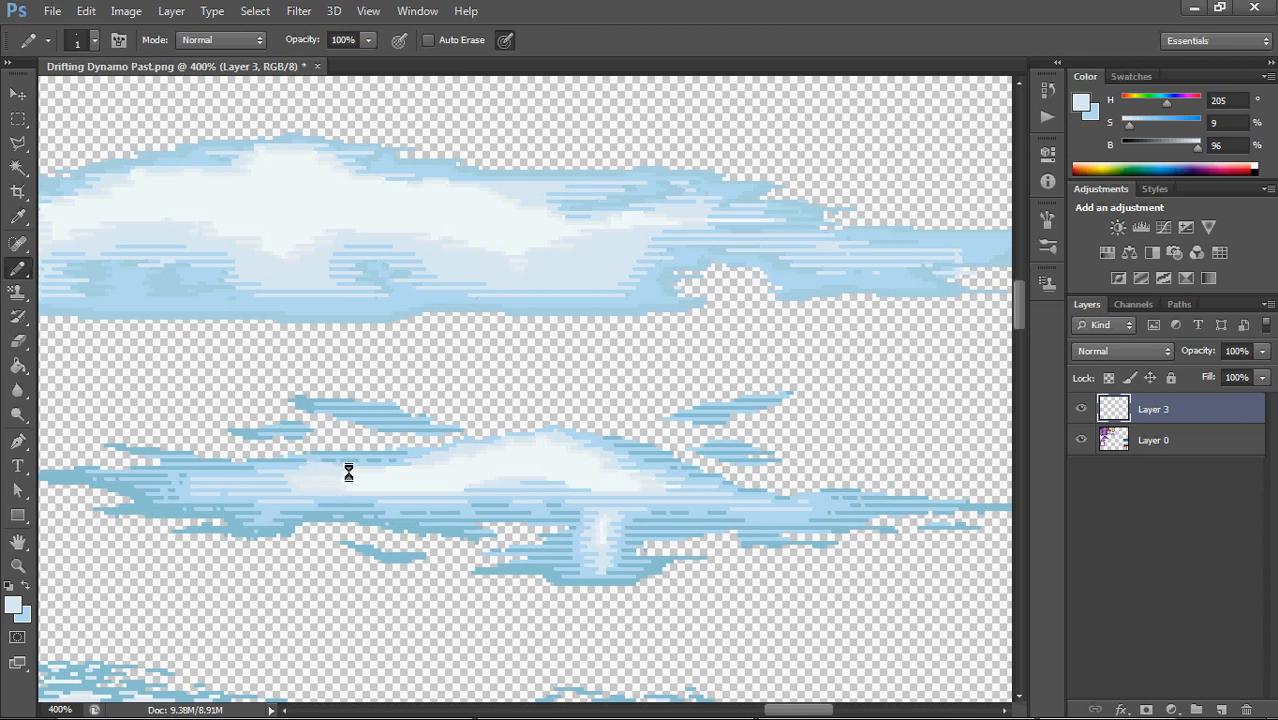
pyautogui.keyDown('alt'); pyautogui.click(364, 477); pyautogui.keyUp('alt')
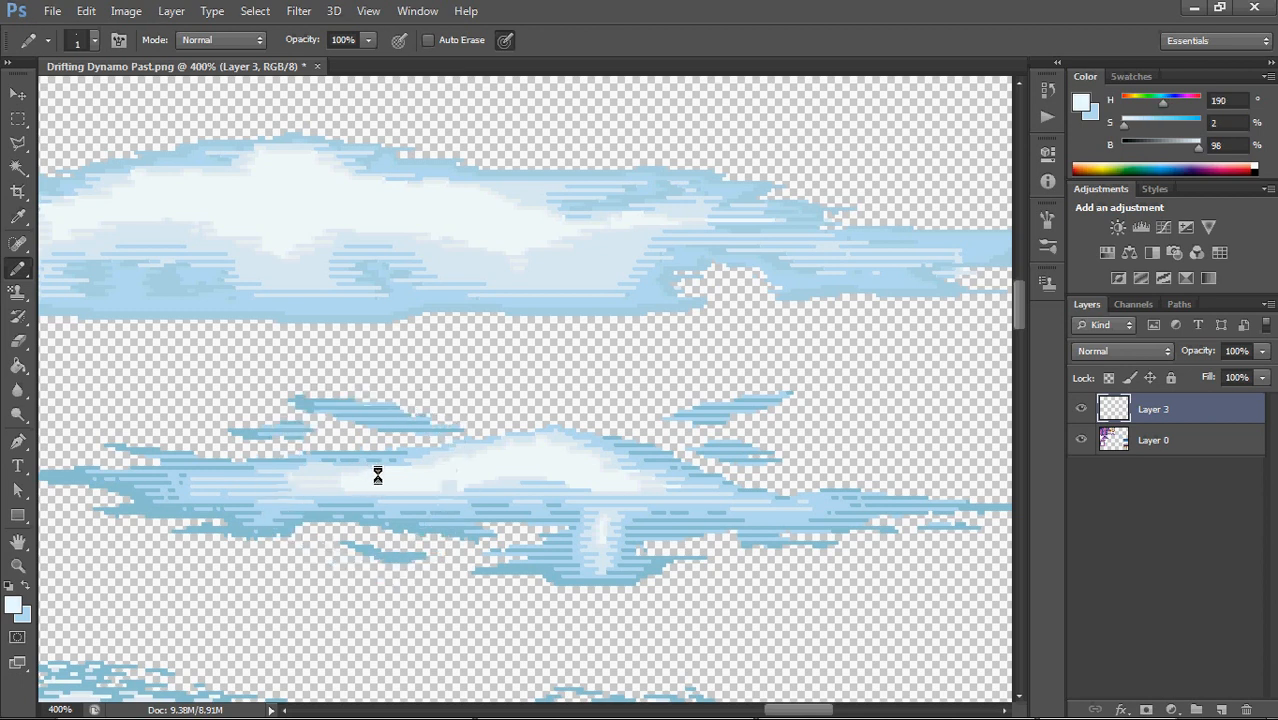